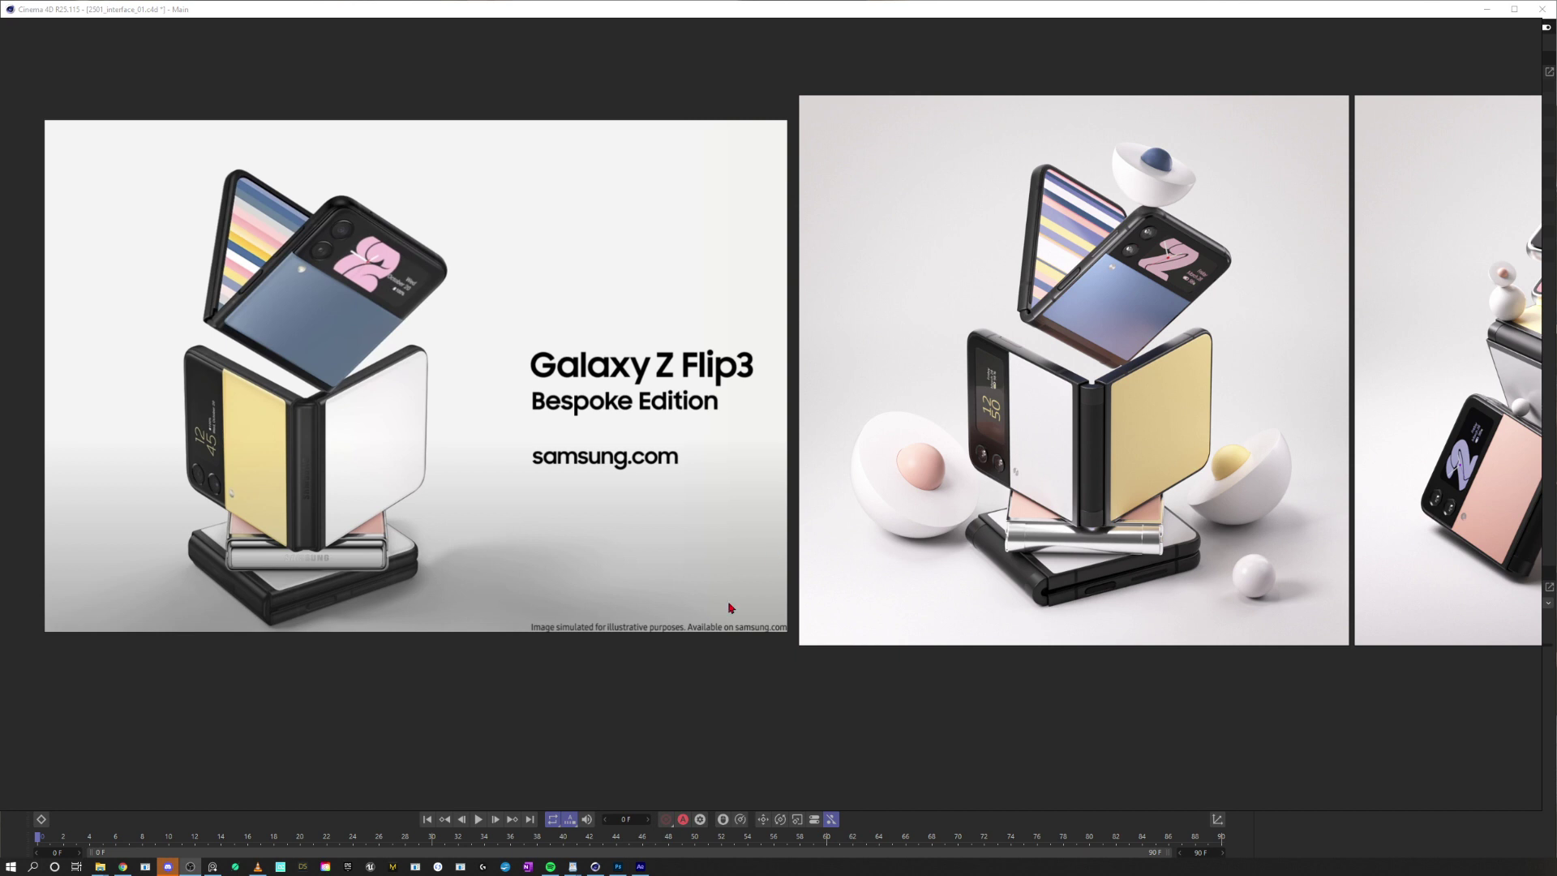
# Examine the Galaxy Z Flip3 Bespoke Edition reference image, including the stacked phones and title text
pyautogui.moveTo(567, 475); pyautogui.dragTo(688, 452, button='middle')
pyautogui.scroll(2, 683, 451)
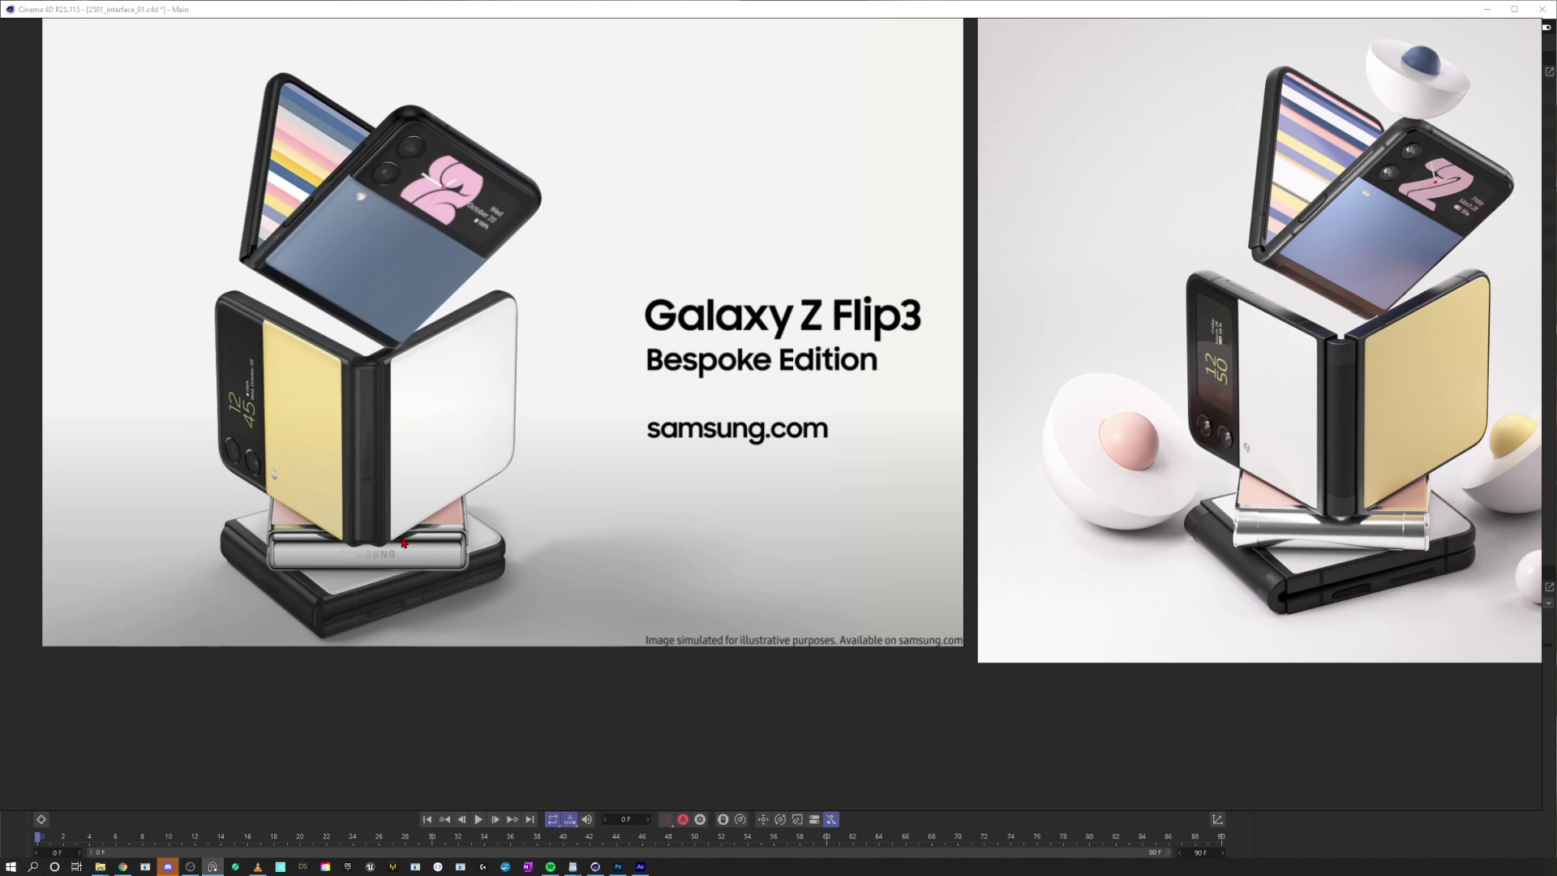
pyautogui.scroll(-3, 565, 424)
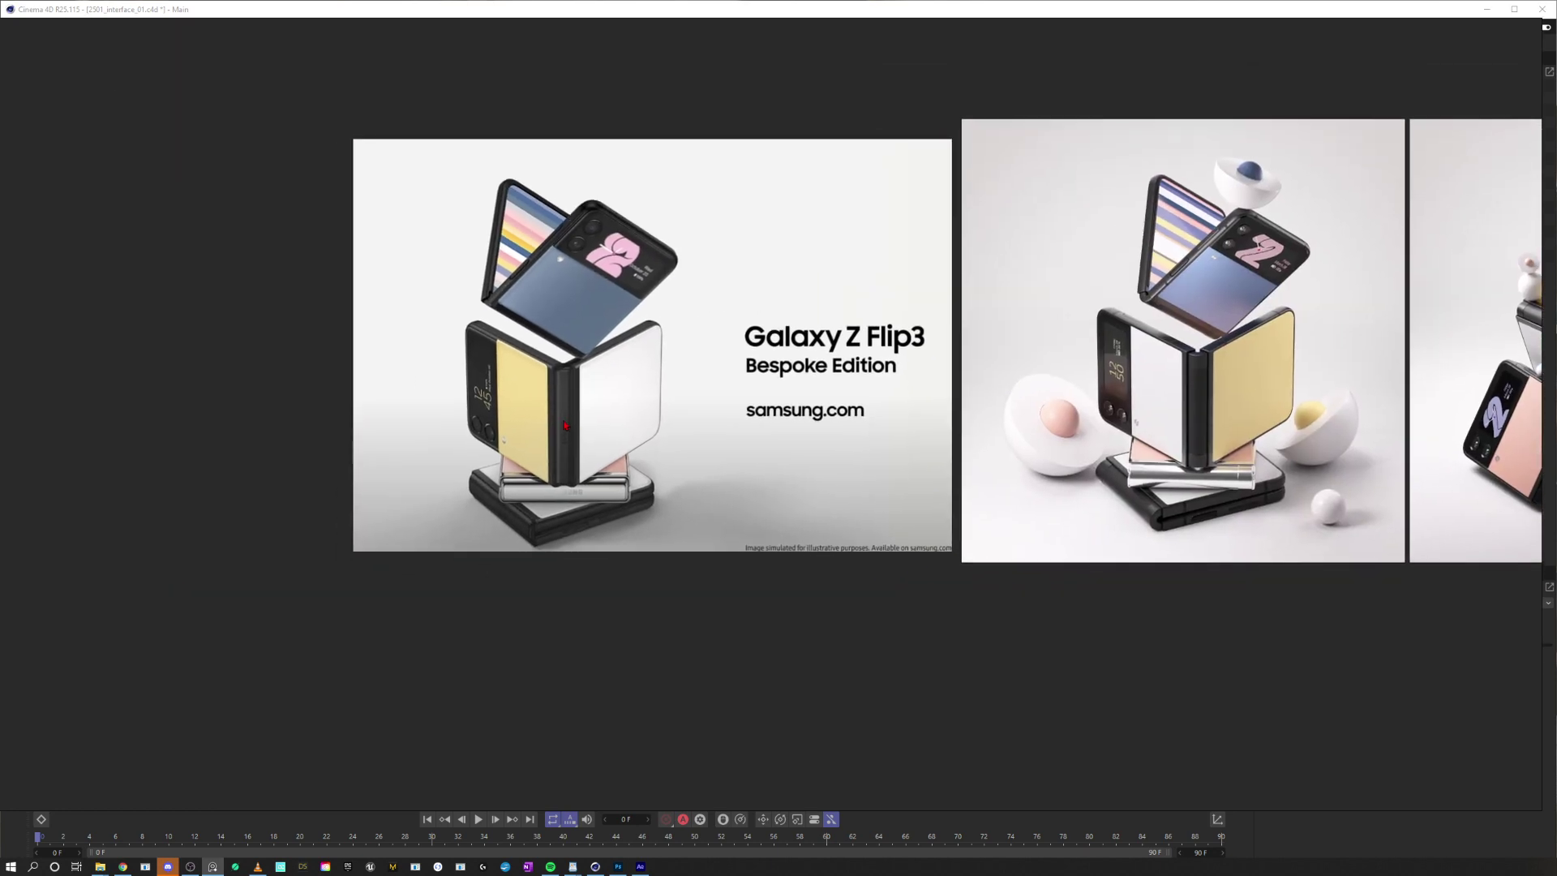
pyautogui.scroll(5, 577, 421)
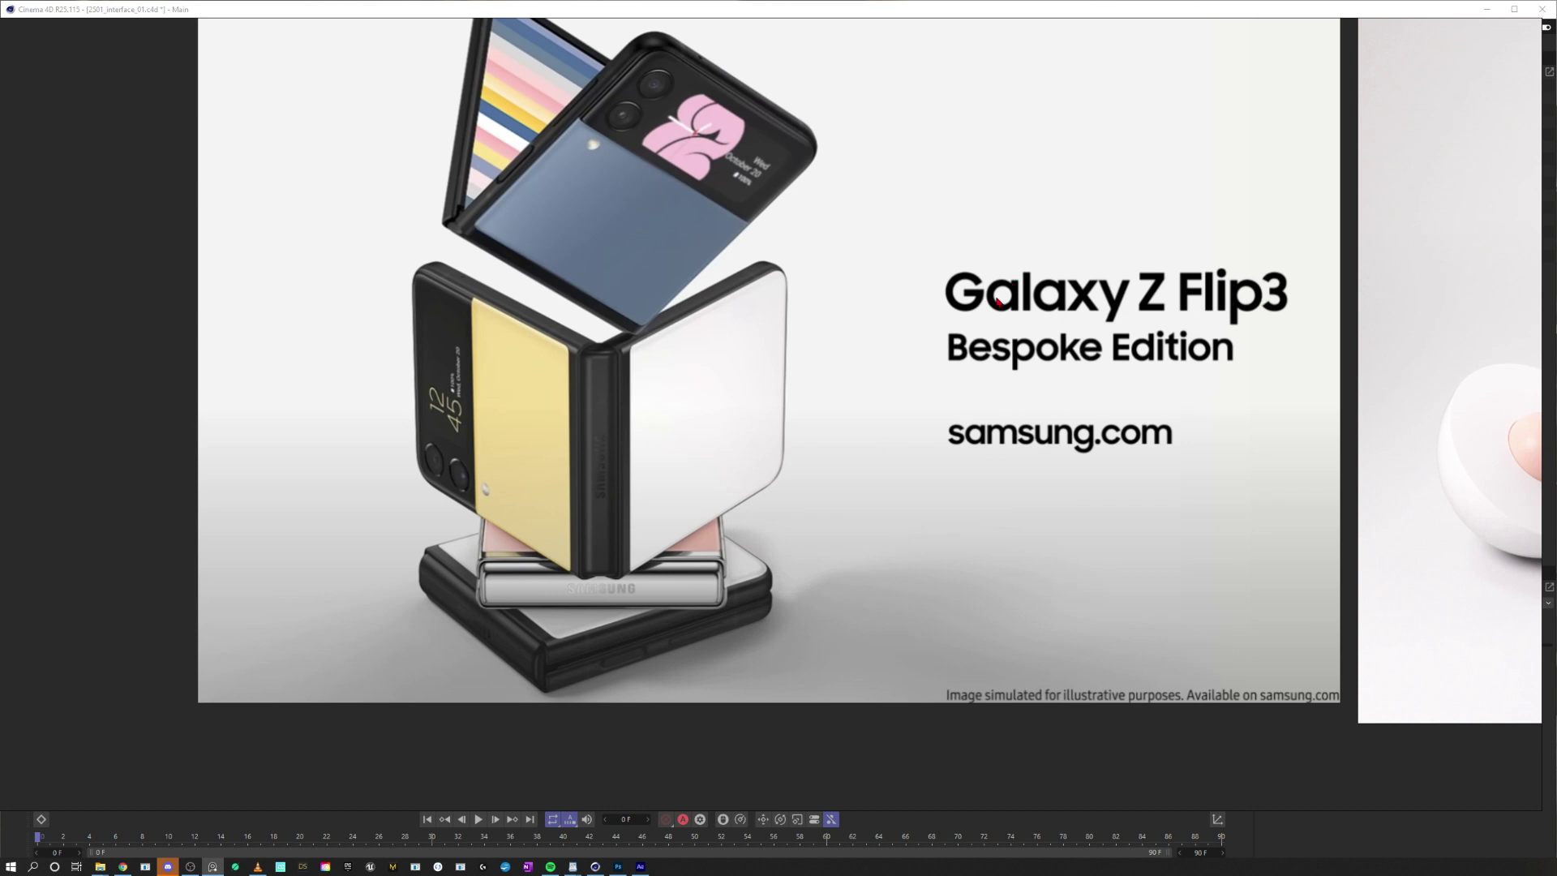
pyautogui.scroll(-2, 988, 292)
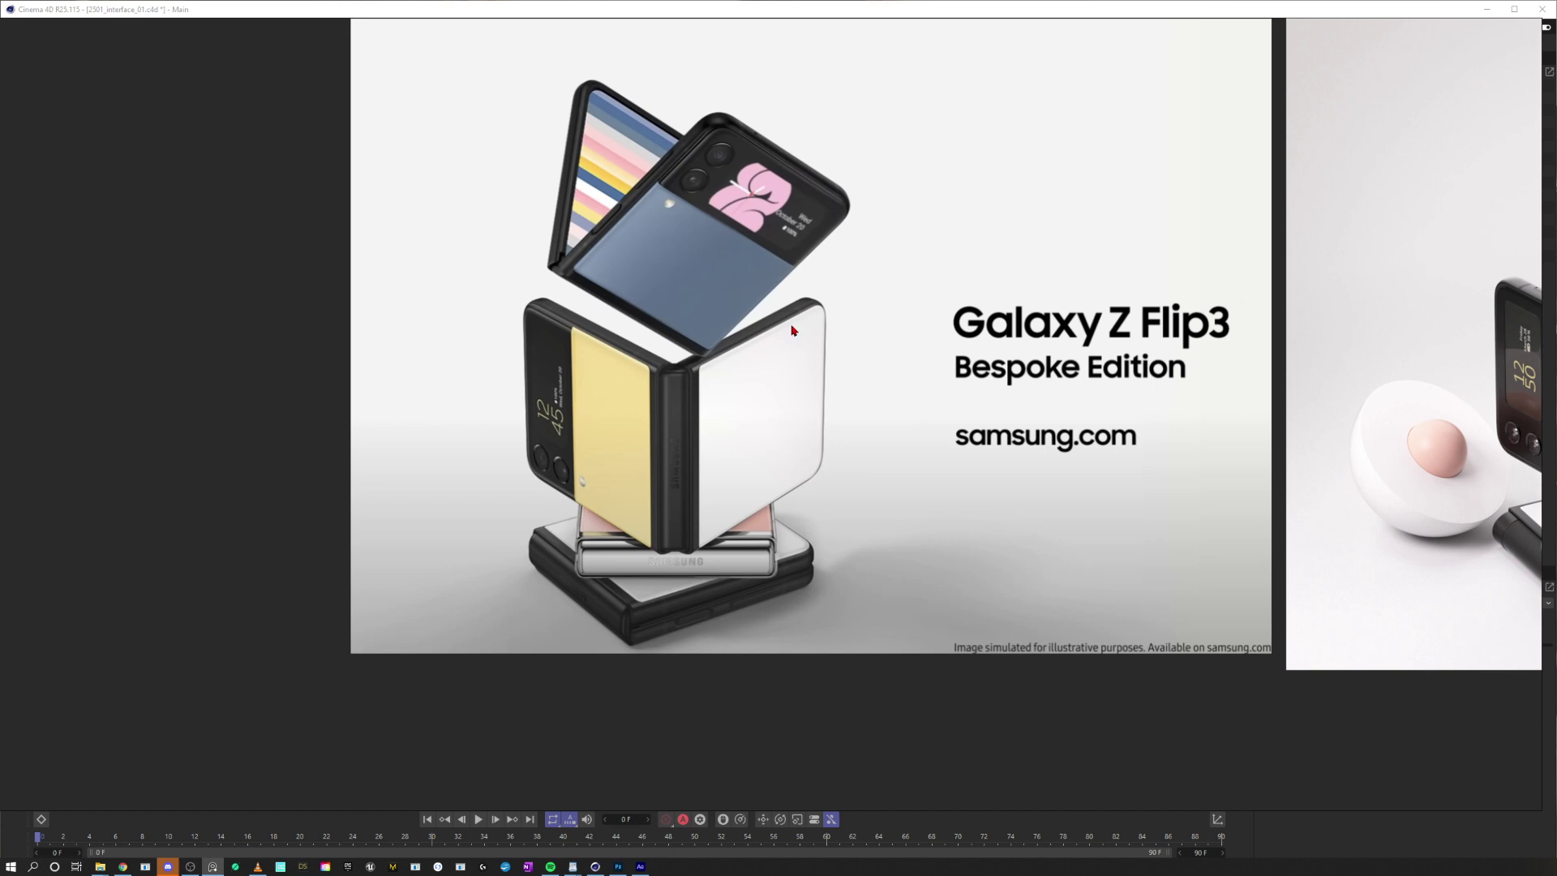
pyautogui.keyDown('alt'); pyautogui.moveTo(793, 331); pyautogui.dragTo(922, 301, button='middle'); pyautogui.keyUp('alt')
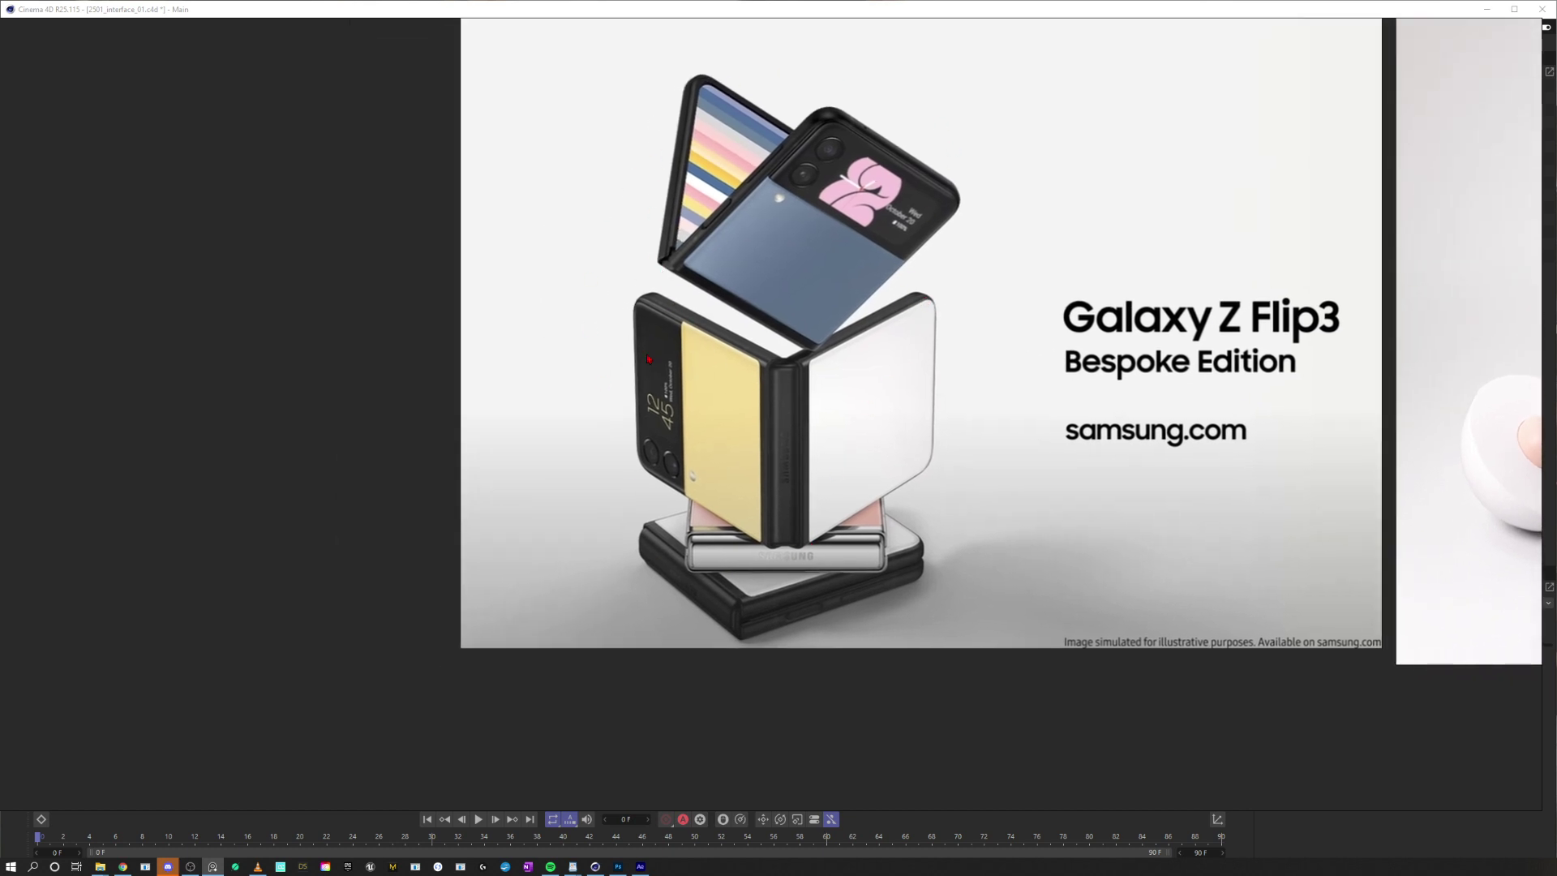
pyautogui.moveTo(923, 432); pyautogui.dragTo(751, 445, button='middle')
pyautogui.scroll(-2, 751, 445)
pyautogui.moveTo(986, 431); pyautogui.dragTo(664, 436, button='middle')
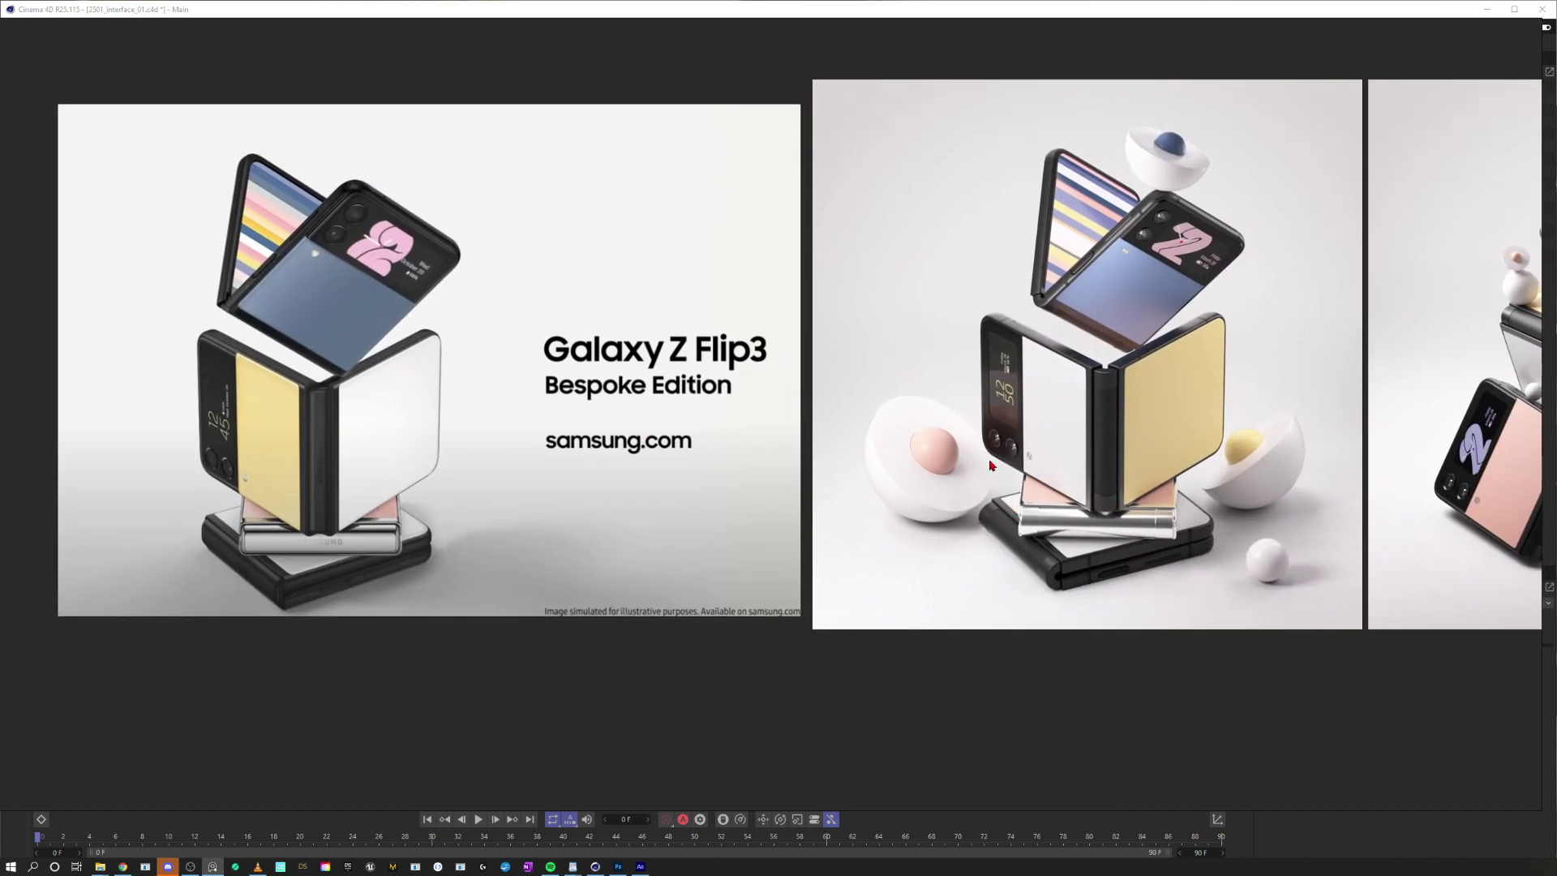
# Move the square render of the same phone stack over the title text of the Galaxy Z Flip3 image
pyautogui.moveTo(988, 461); pyautogui.dragTo(1078, 454, button='middle')
pyautogui.moveTo(1145, 406); pyautogui.dragTo(798, 425)
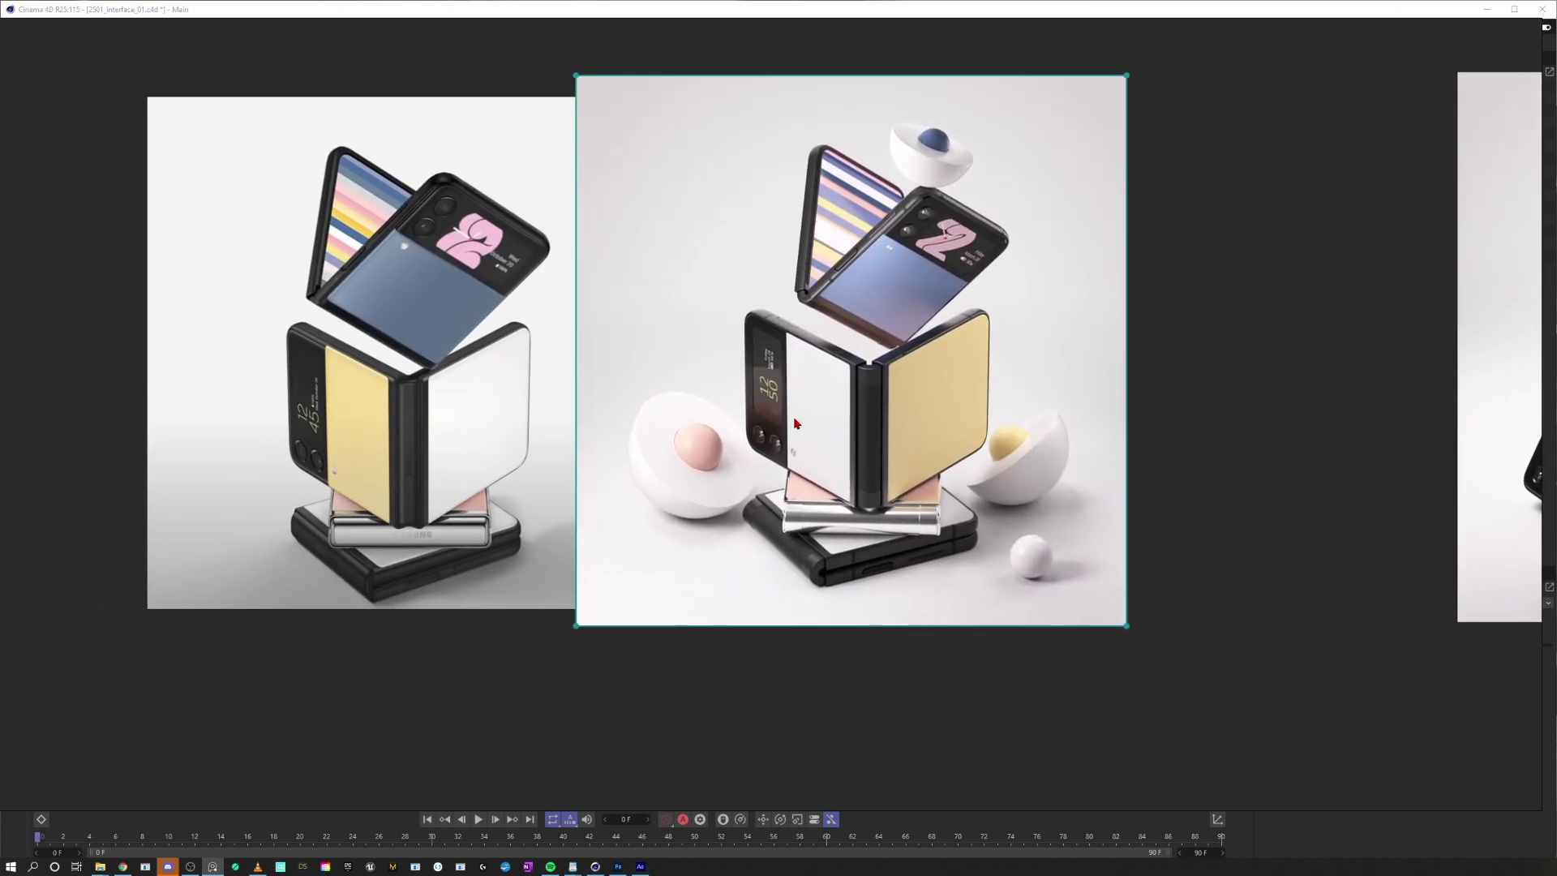
pyautogui.scroll(2, 579, 428)
pyautogui.keyDown('alt'); pyautogui.moveTo(538, 351); pyautogui.dragTo(663, 395, button='middle'); pyautogui.keyUp('alt')
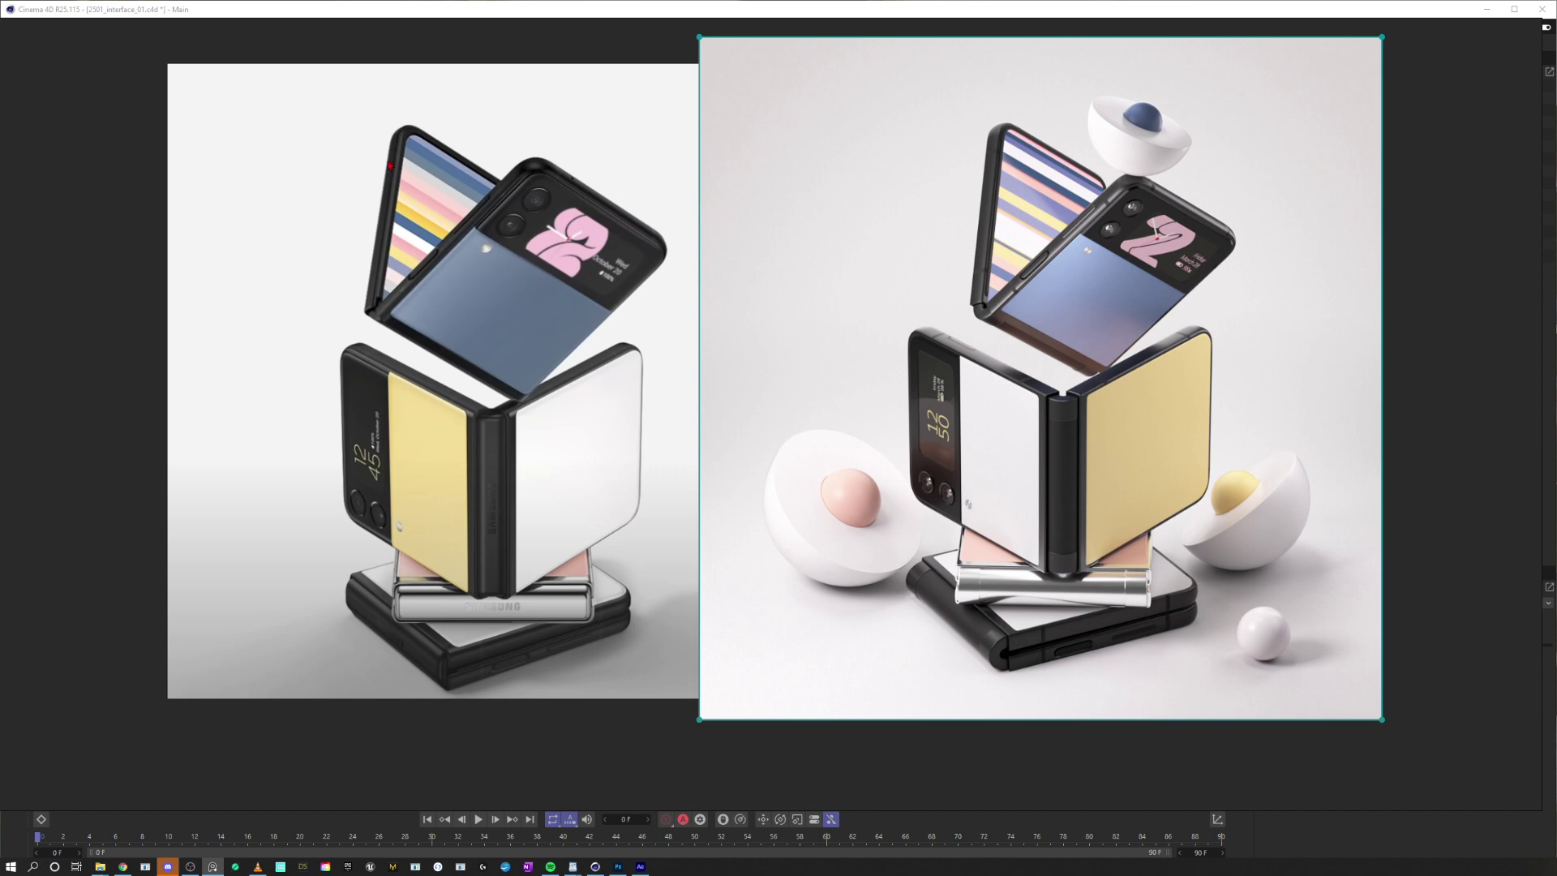
# Compare the phone stack in the Samsung reference with the square render beside it, including hinges, edges and materials
pyautogui.scroll(2, 476, 261)
pyautogui.scroll(-1, 592, 317)
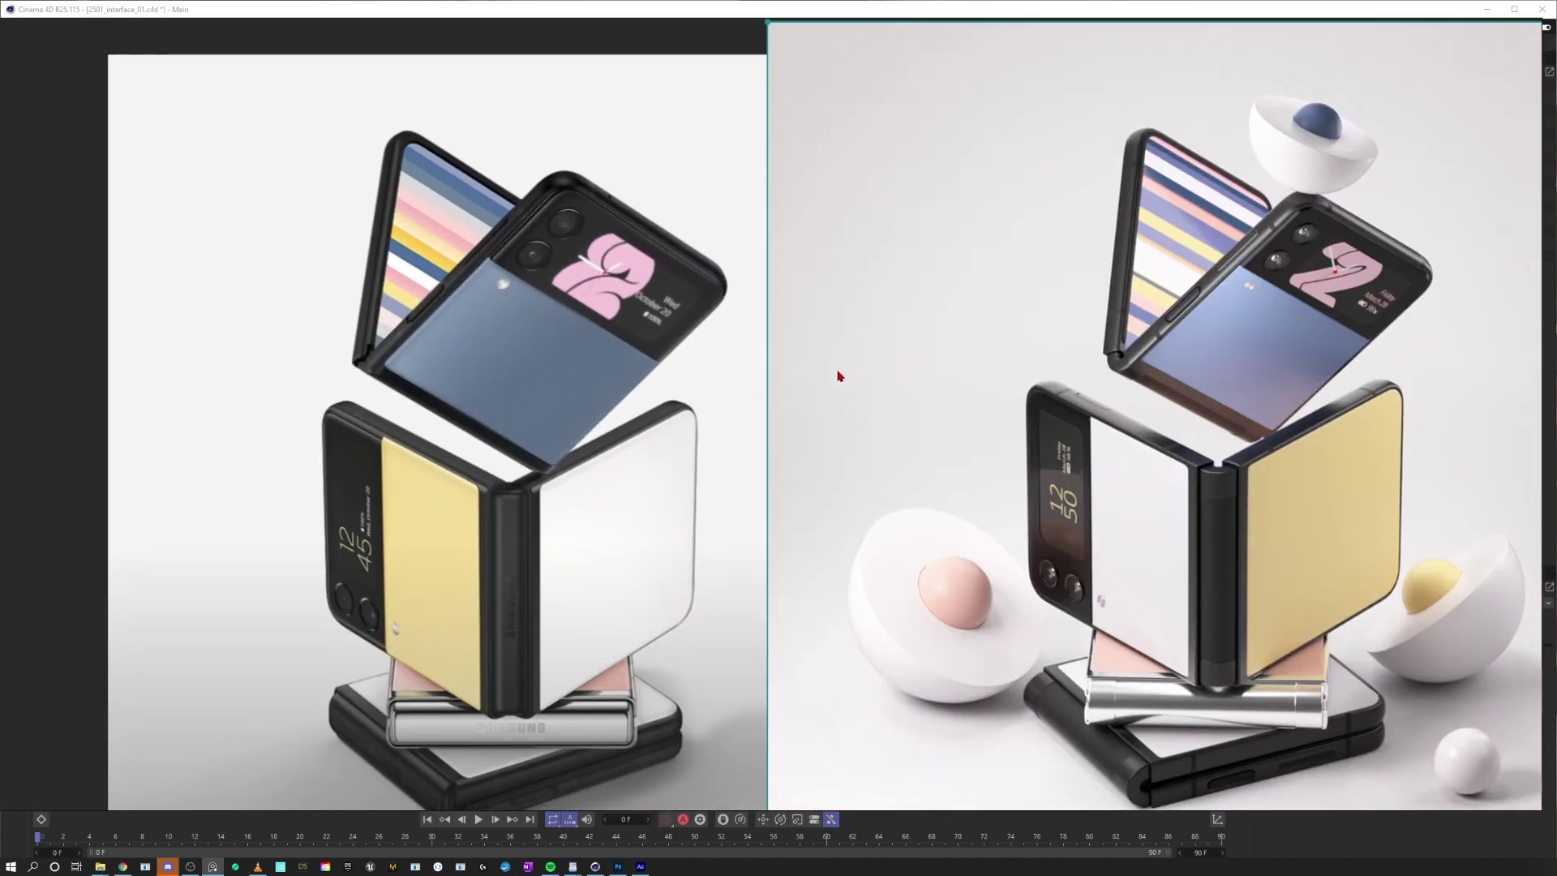
pyautogui.scroll(-3, 839, 376)
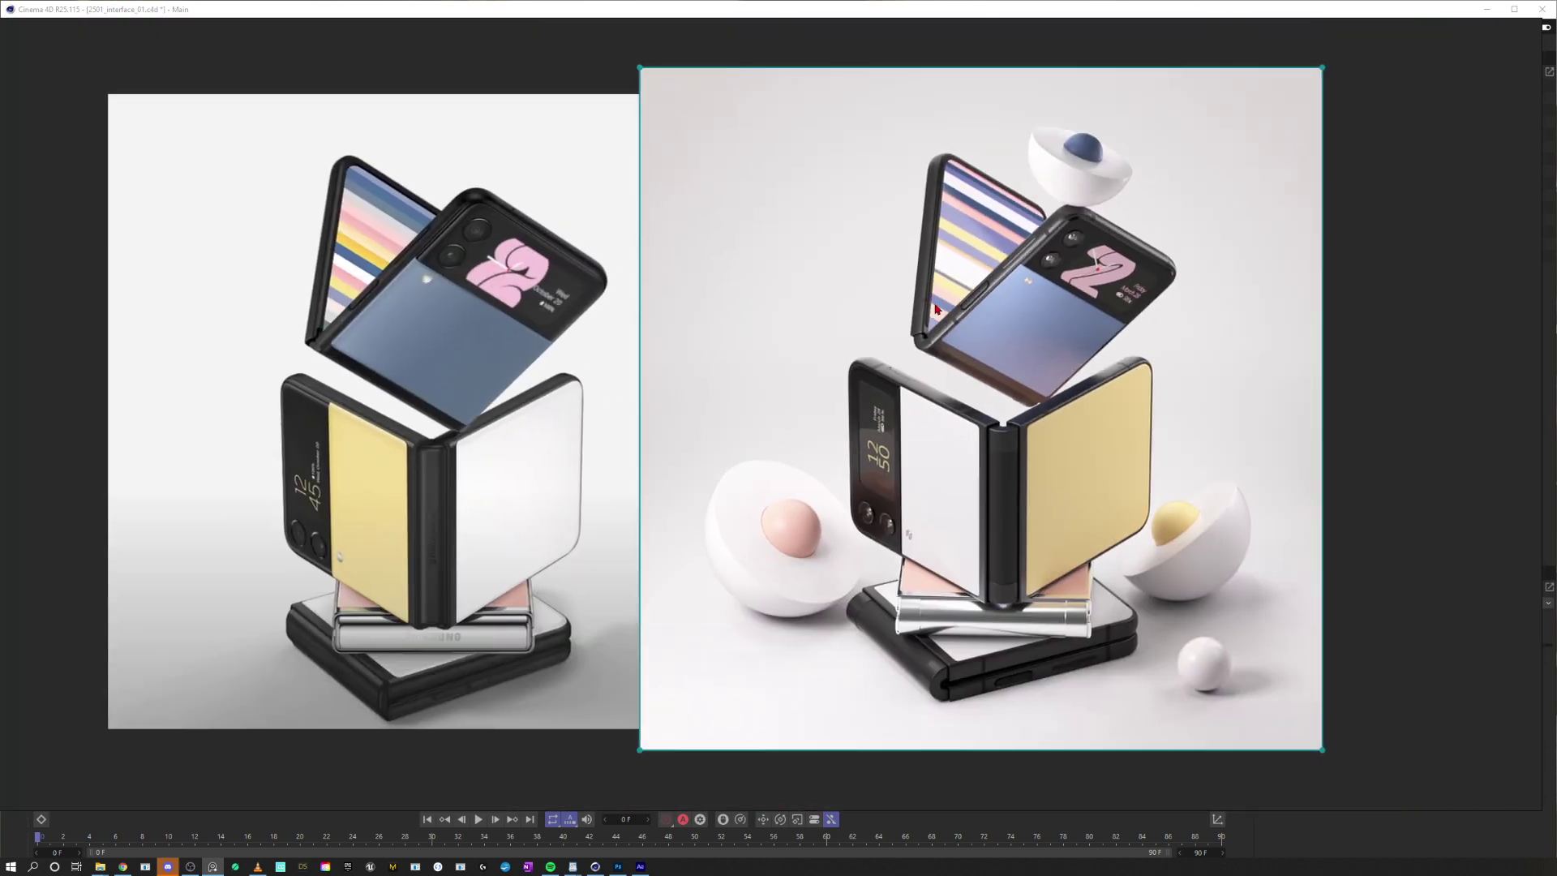
pyautogui.scroll(2, 1024, 383)
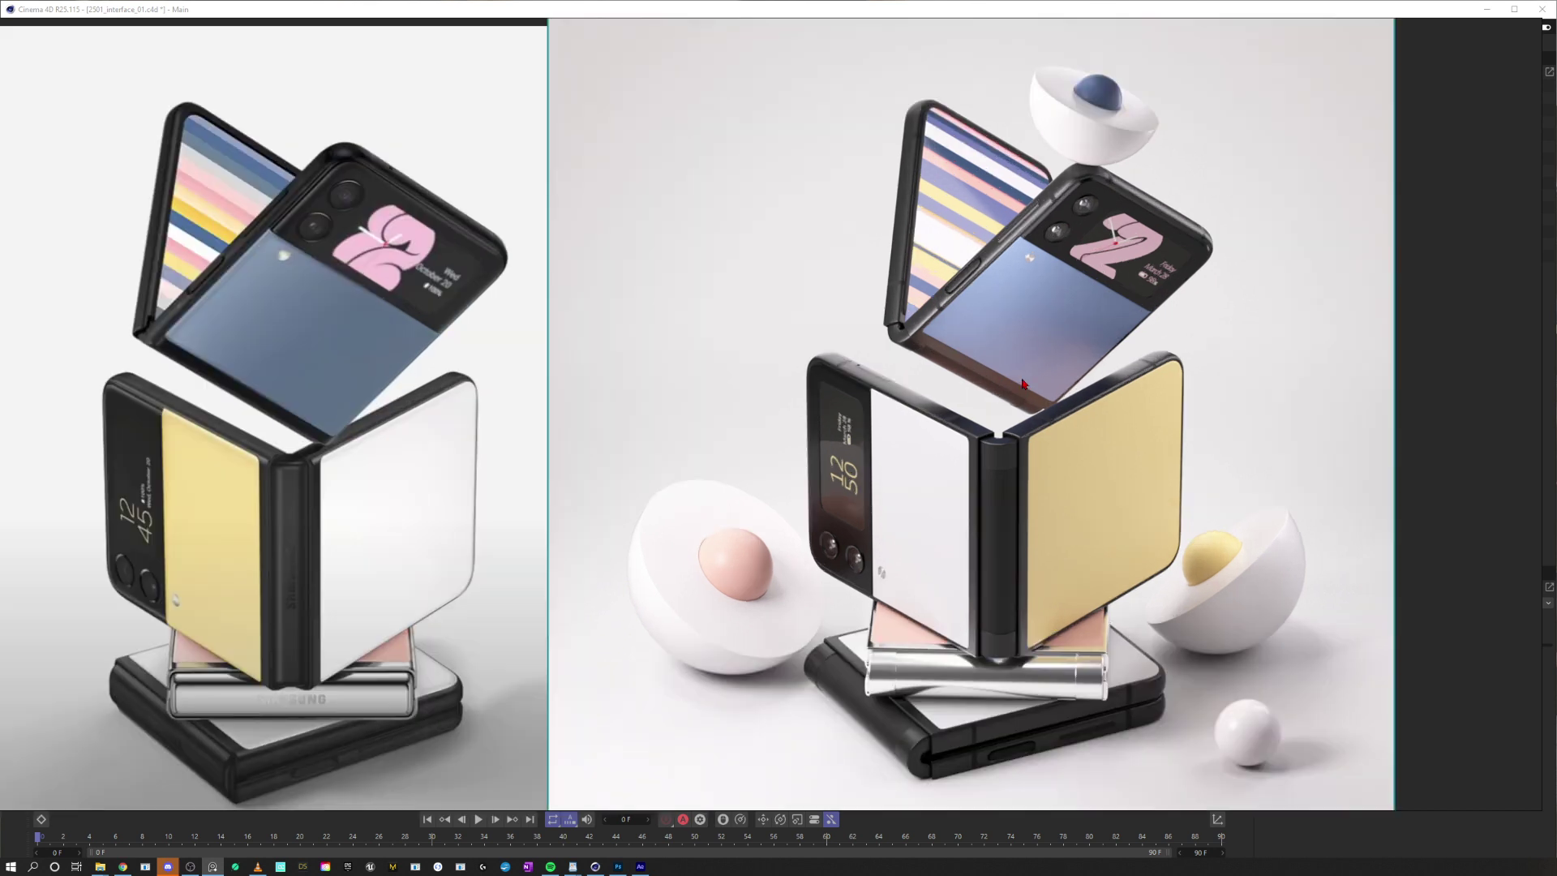
pyautogui.moveTo(999, 369); pyautogui.dragTo(1013, 386, button='middle')
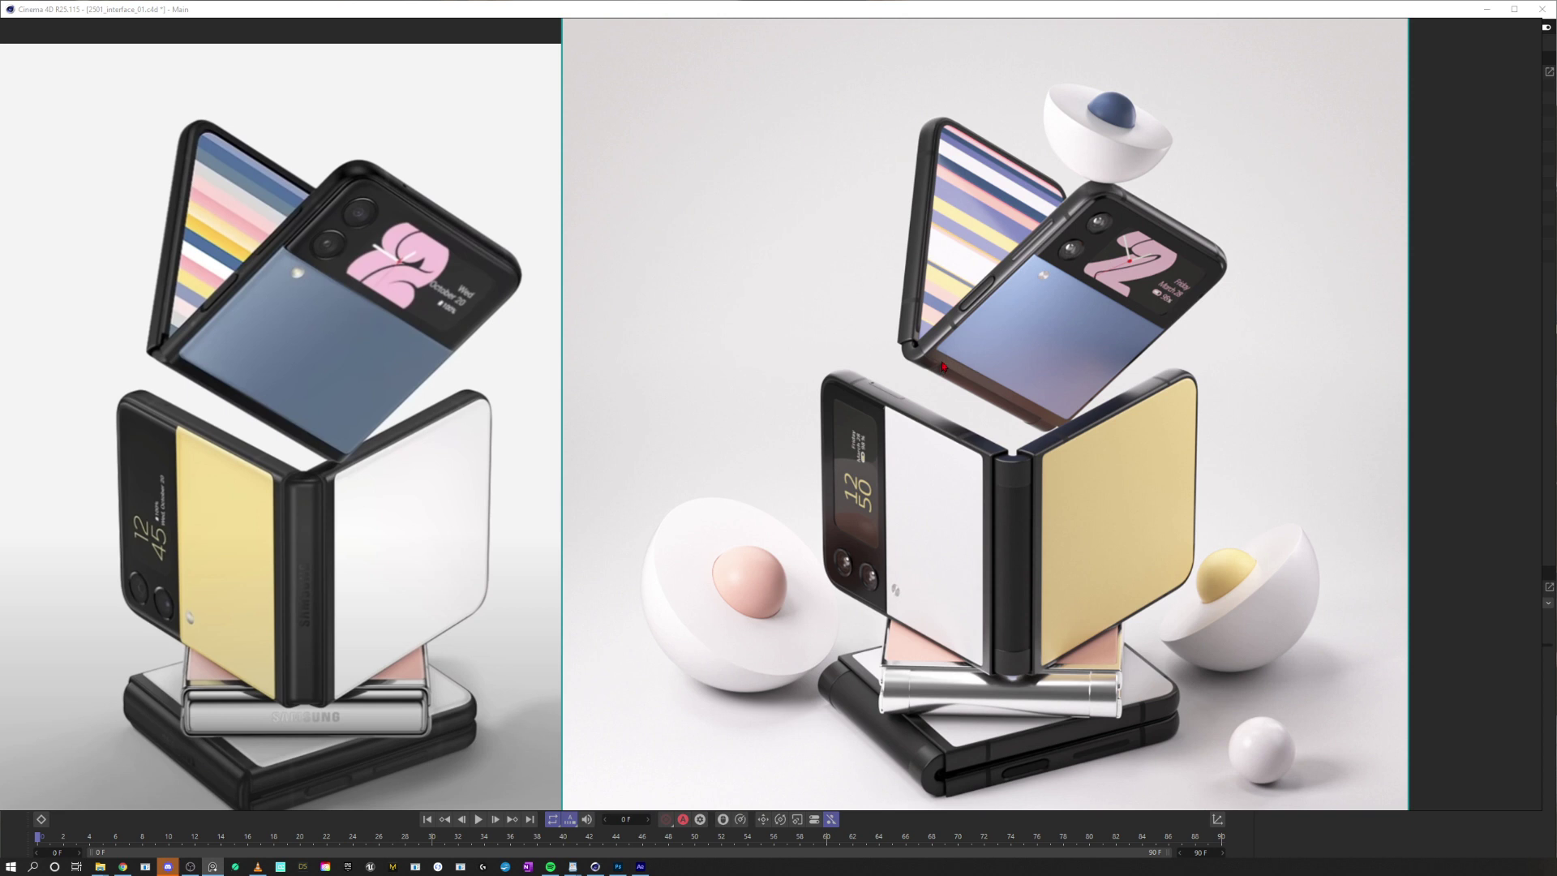
pyautogui.moveTo(897, 426); pyautogui.dragTo(991, 354, button='middle')
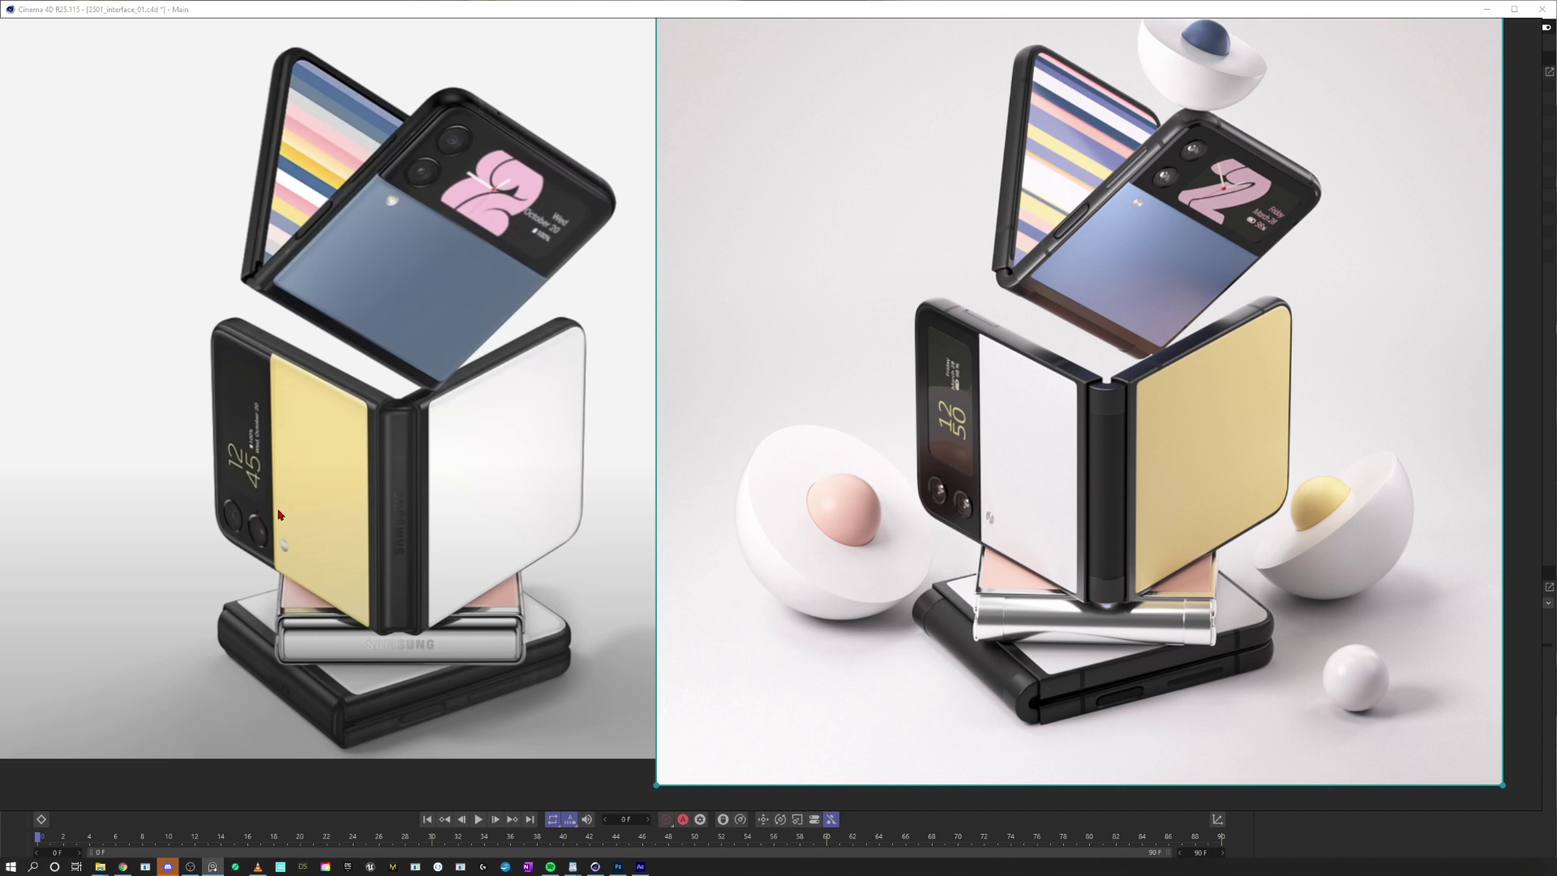
pyautogui.moveTo(1017, 335); pyautogui.dragTo(961, 355, button='middle')
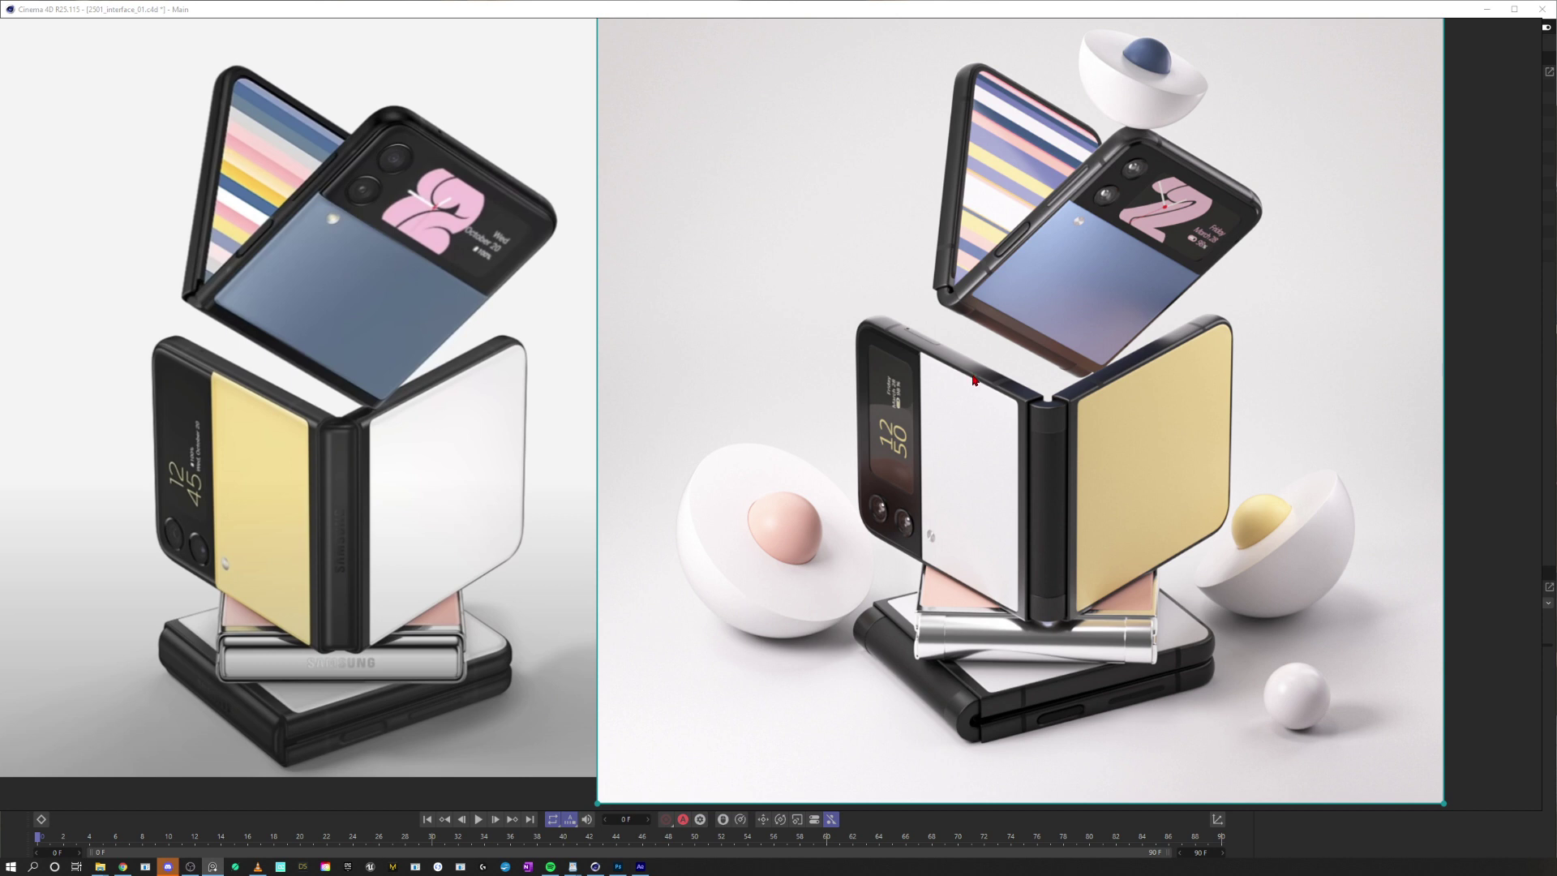
pyautogui.scroll(-4, 974, 381)
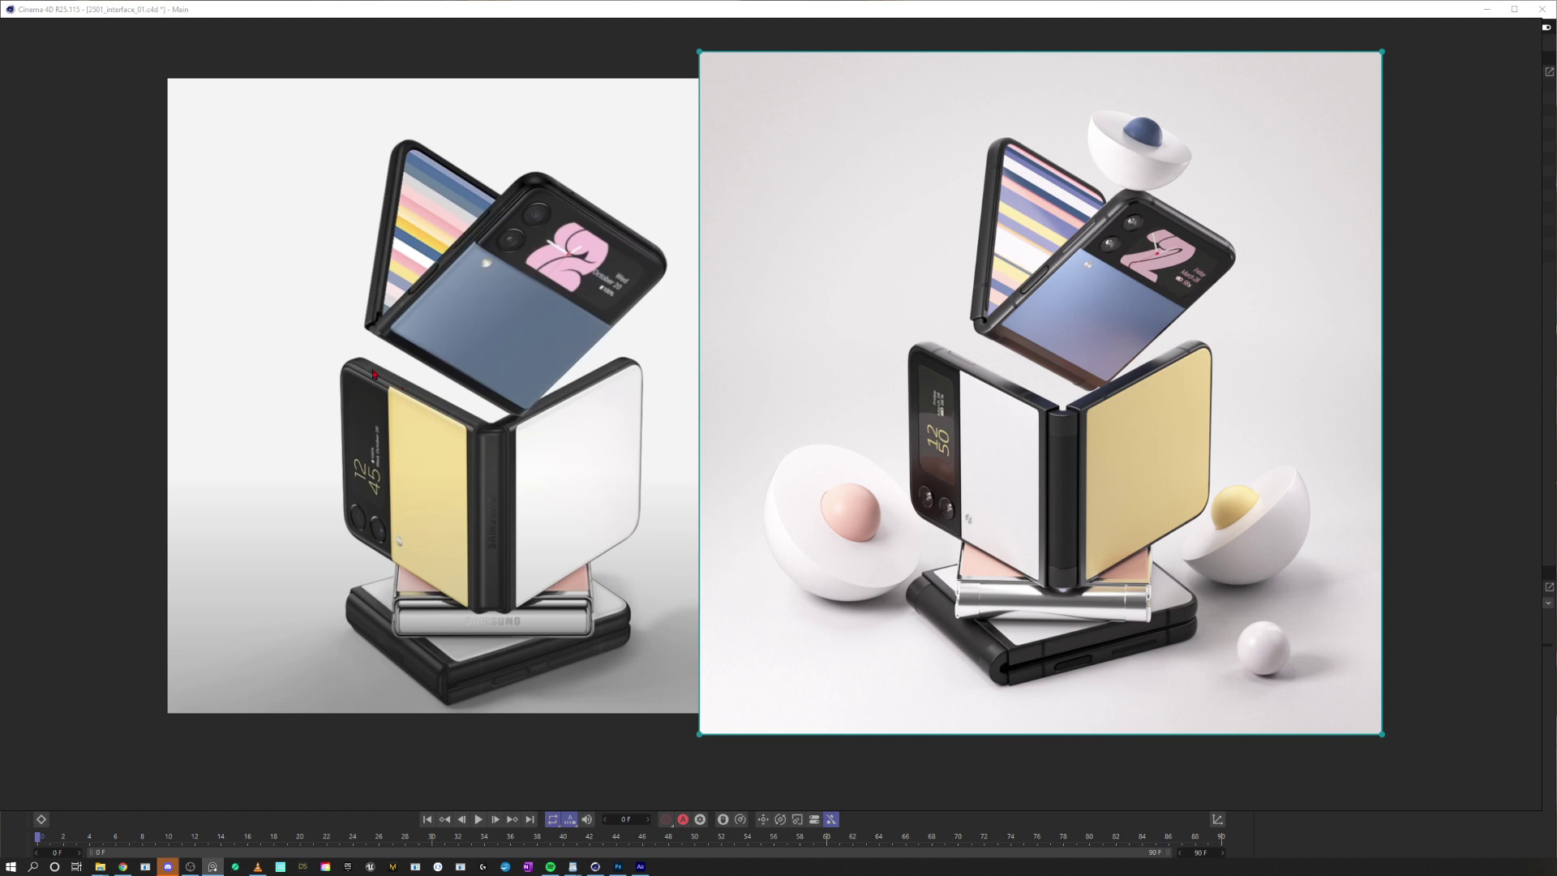
pyautogui.scroll(2, 1110, 398)
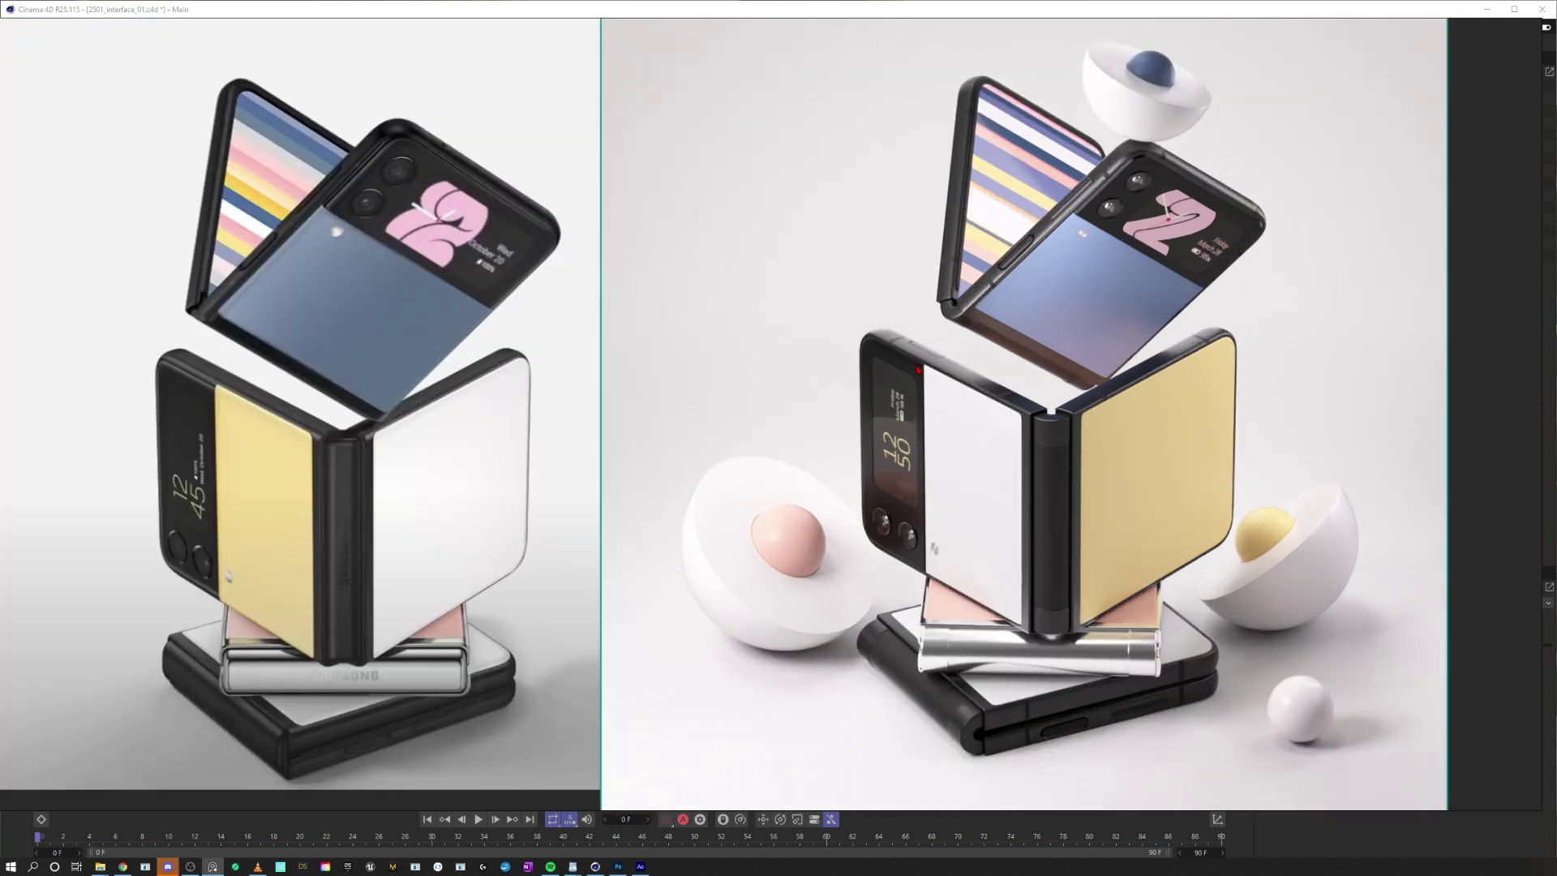
pyautogui.moveTo(917, 364); pyautogui.dragTo(979, 369, button='middle')
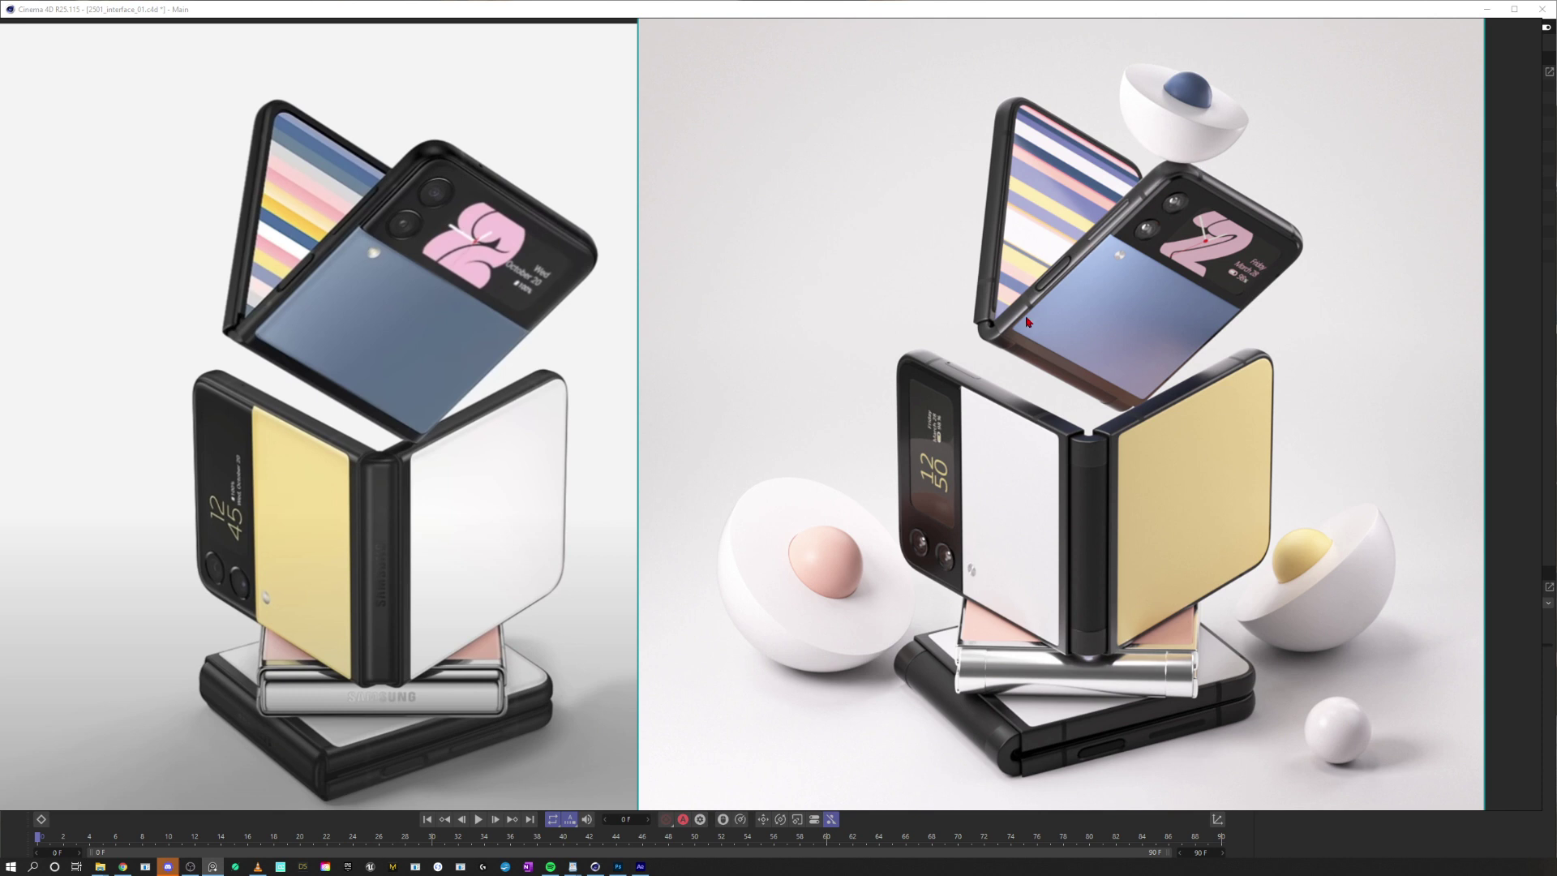
pyautogui.keyDown('alt'); pyautogui.moveTo(855, 439); pyautogui.dragTo(896, 418, button='middle'); pyautogui.keyUp('alt')
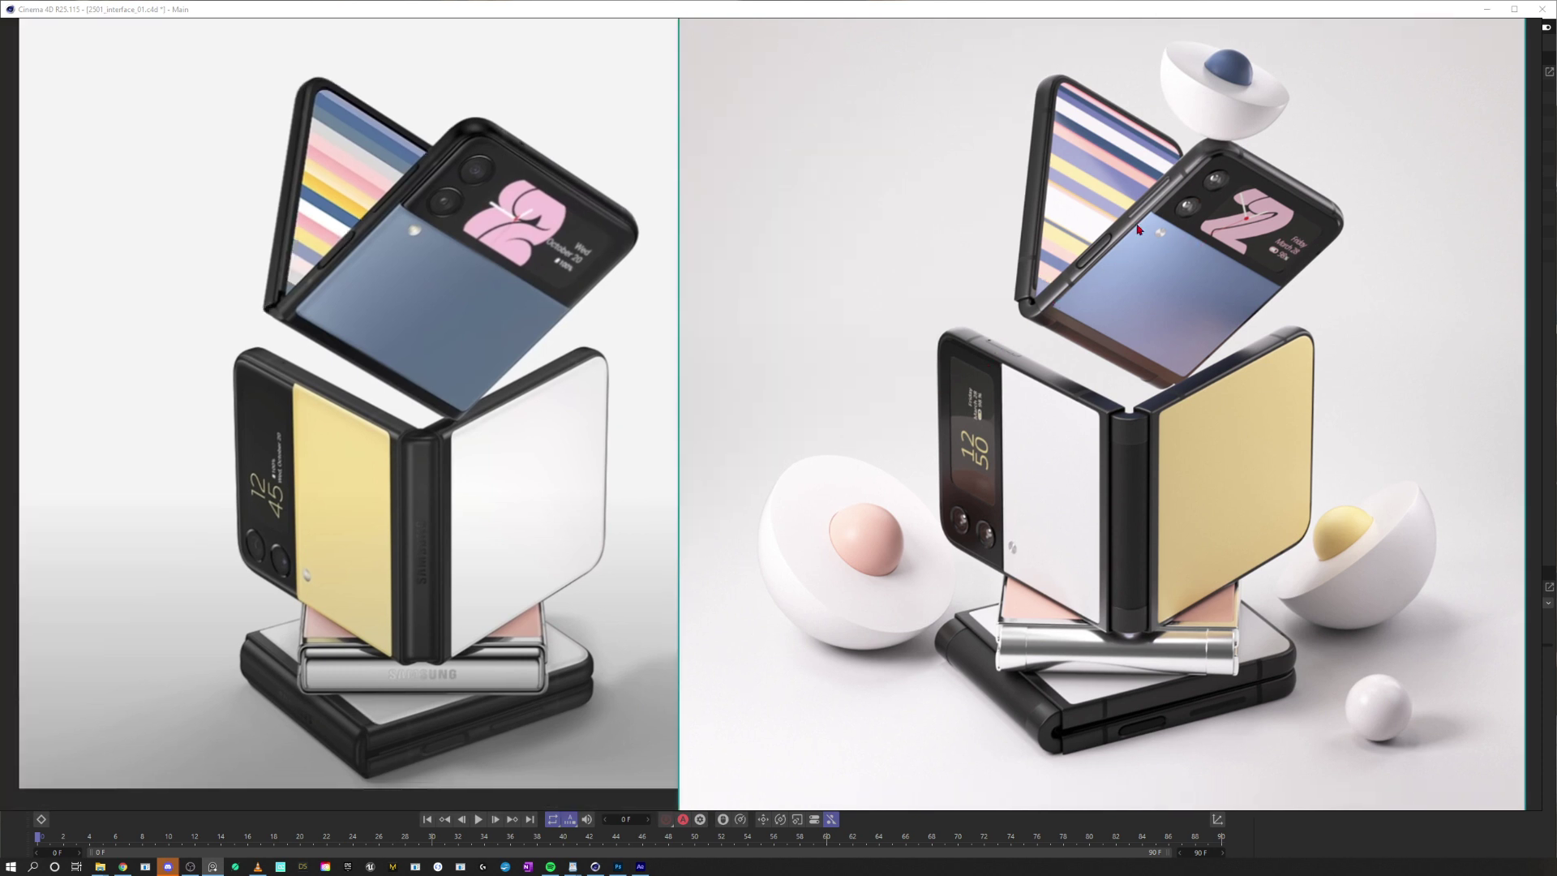
pyautogui.scroll(-2, 883, 459)
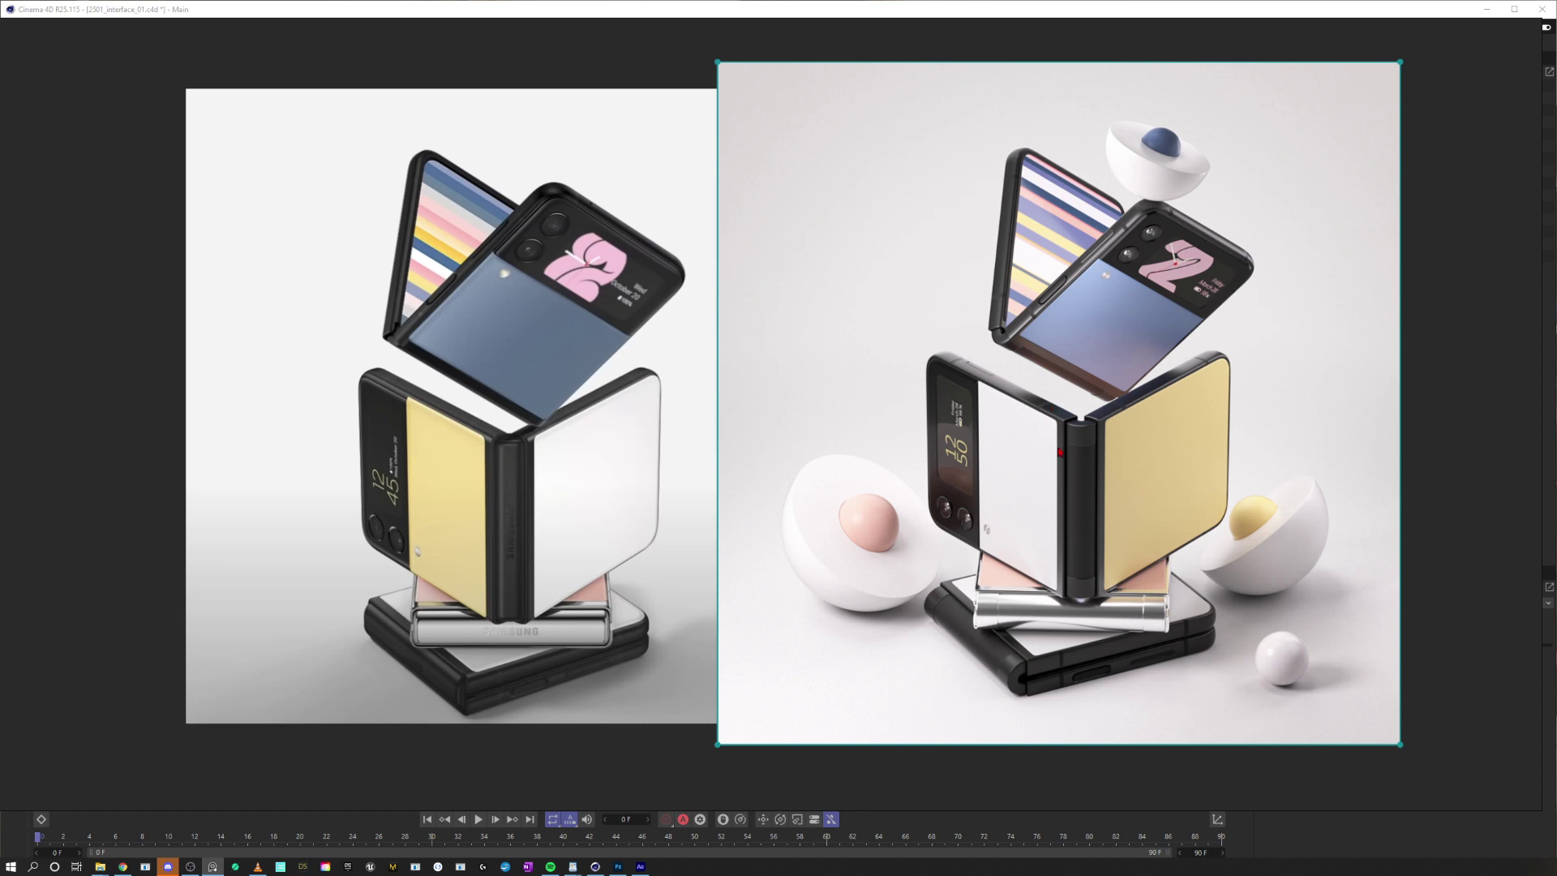
# Shift the second render slightly away from the first image and place the leaning-phones render against its far edge
pyautogui.scroll(-2, 940, 505)
pyautogui.moveTo(940, 505); pyautogui.dragTo(752, 409, button='middle')
pyautogui.moveTo(752, 409); pyautogui.dragTo(794, 410)
pyautogui.moveTo(1006, 393); pyautogui.dragTo(614, 334, button='middle')
pyautogui.moveTo(1070, 324); pyautogui.dragTo(789, 327)
pyautogui.moveTo(905, 327); pyautogui.dragTo(906, 403, button='middle')
pyautogui.scroll(2, 908, 408)
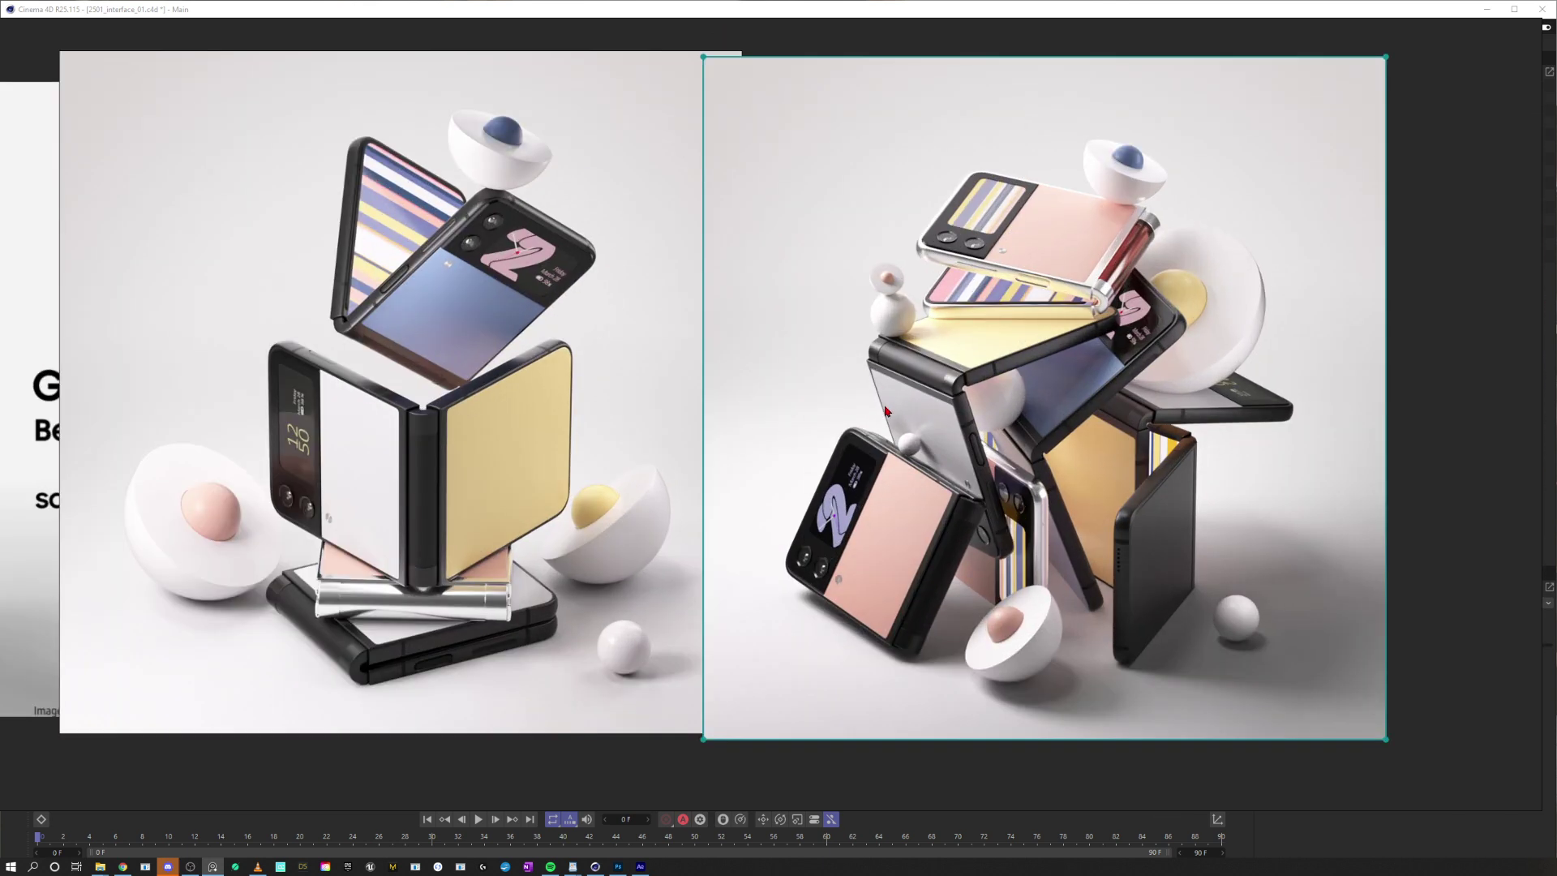
pyautogui.keyDown('alt'); pyautogui.moveTo(923, 409); pyautogui.dragTo(1022, 413); pyautogui.keyUp('alt')
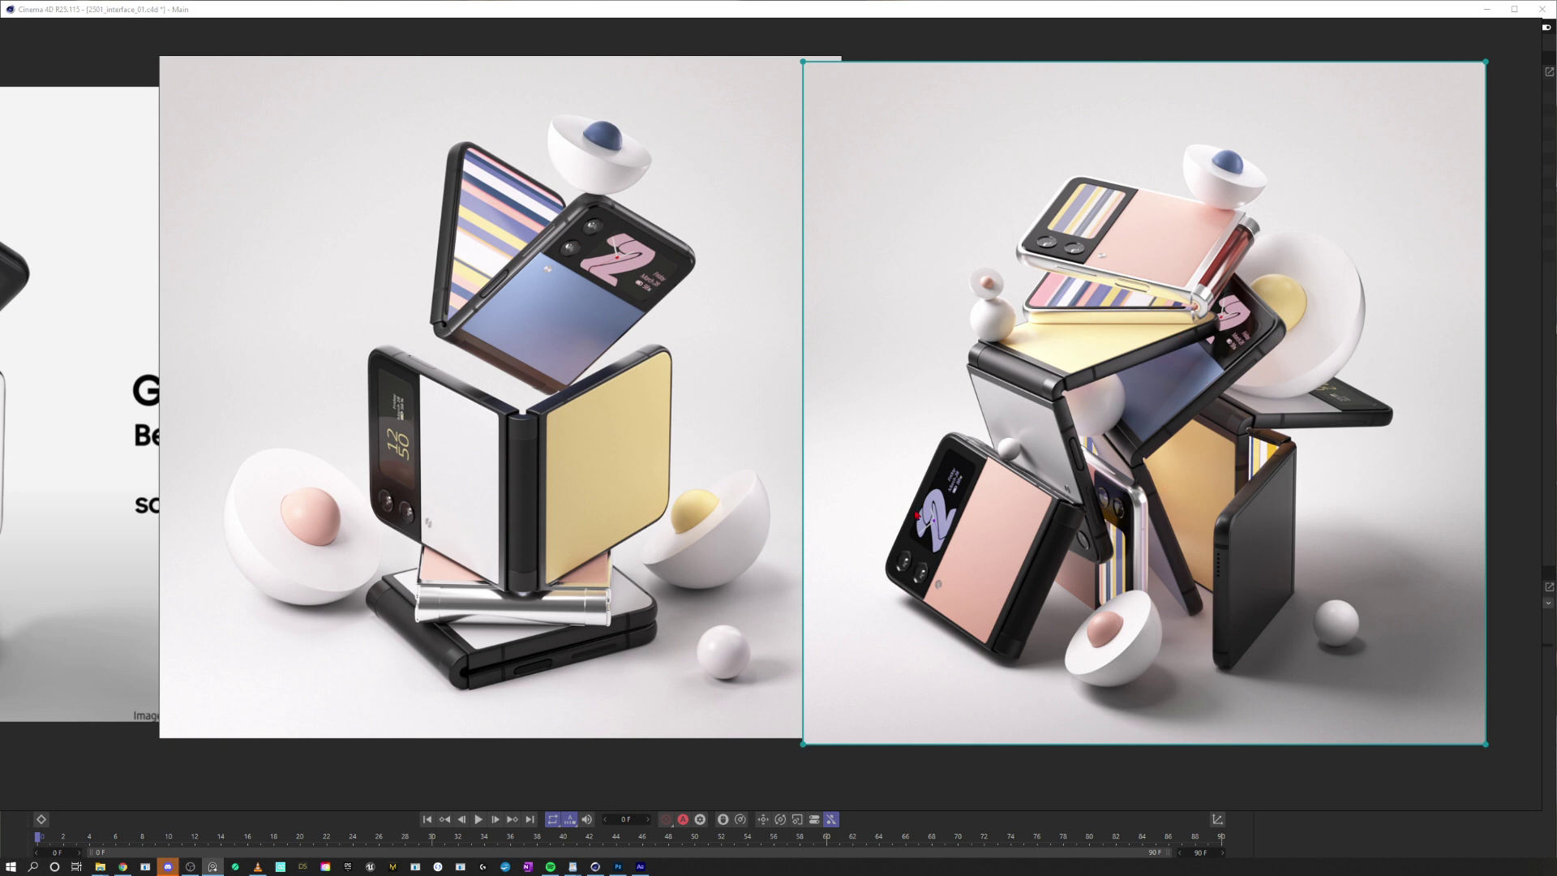
# Move the render with the large cluster of phones directly beside the leaning-phones render
pyautogui.scroll(-2, 1122, 535)
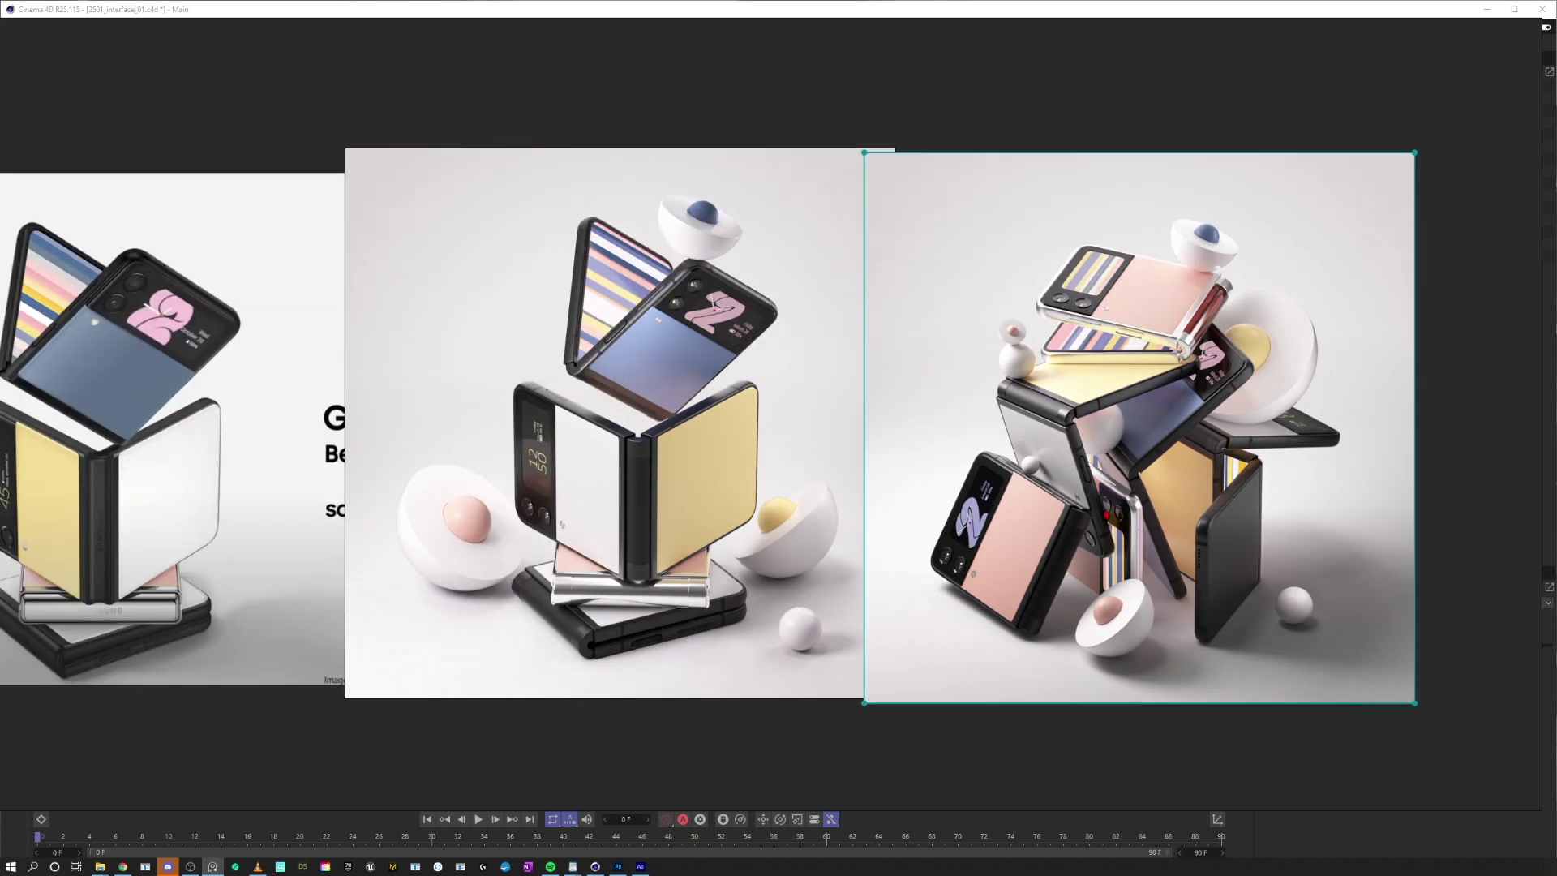
pyautogui.scroll(-2, 1127, 539)
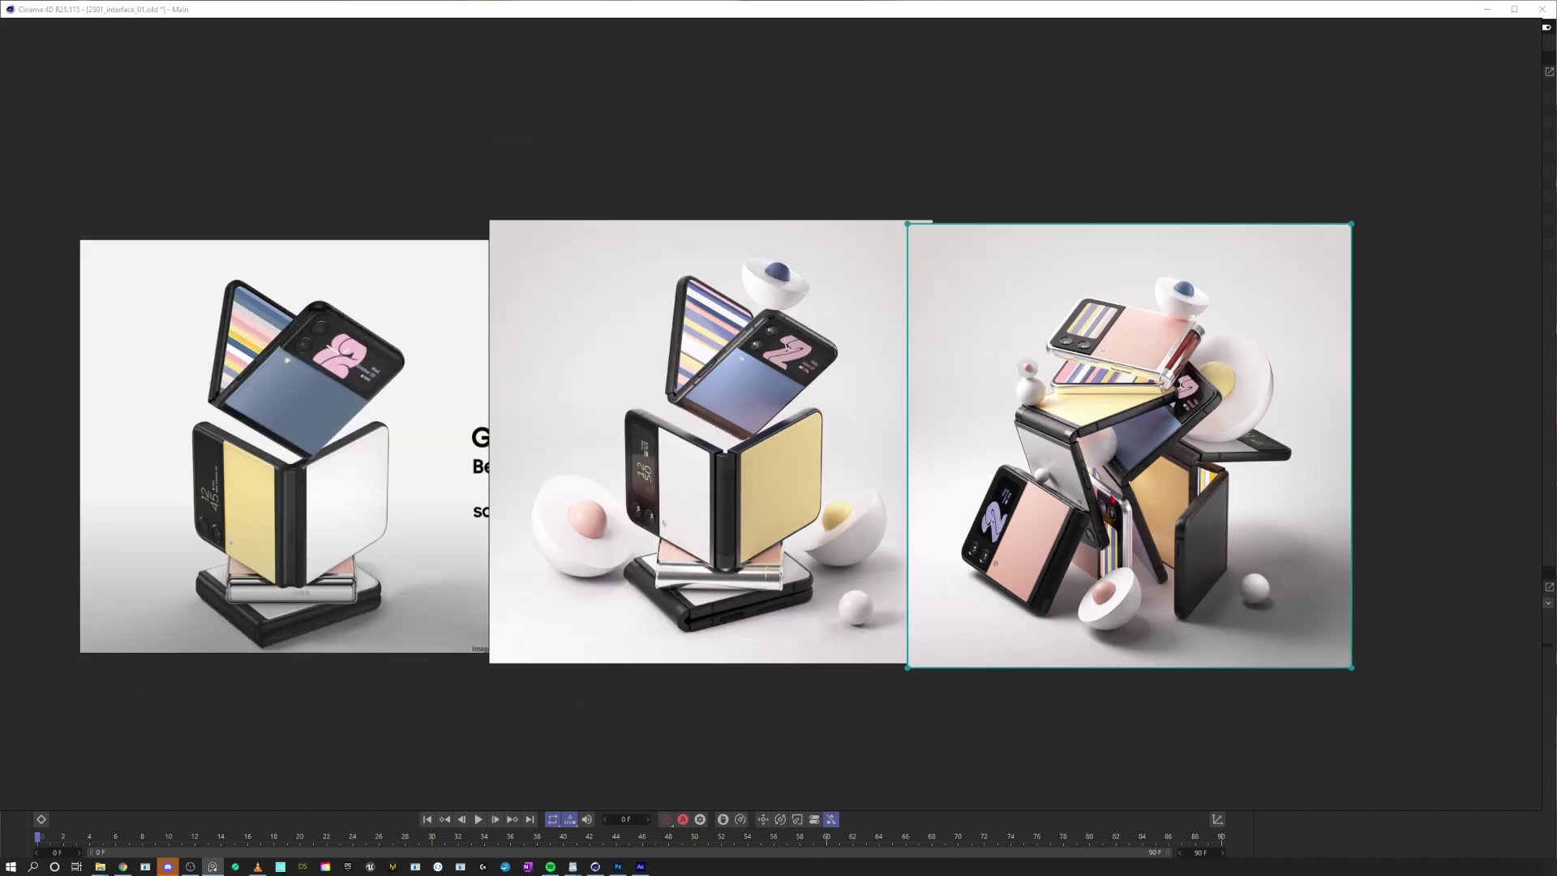
pyautogui.moveTo(785, 504); pyautogui.dragTo(645, 445, button='middle')
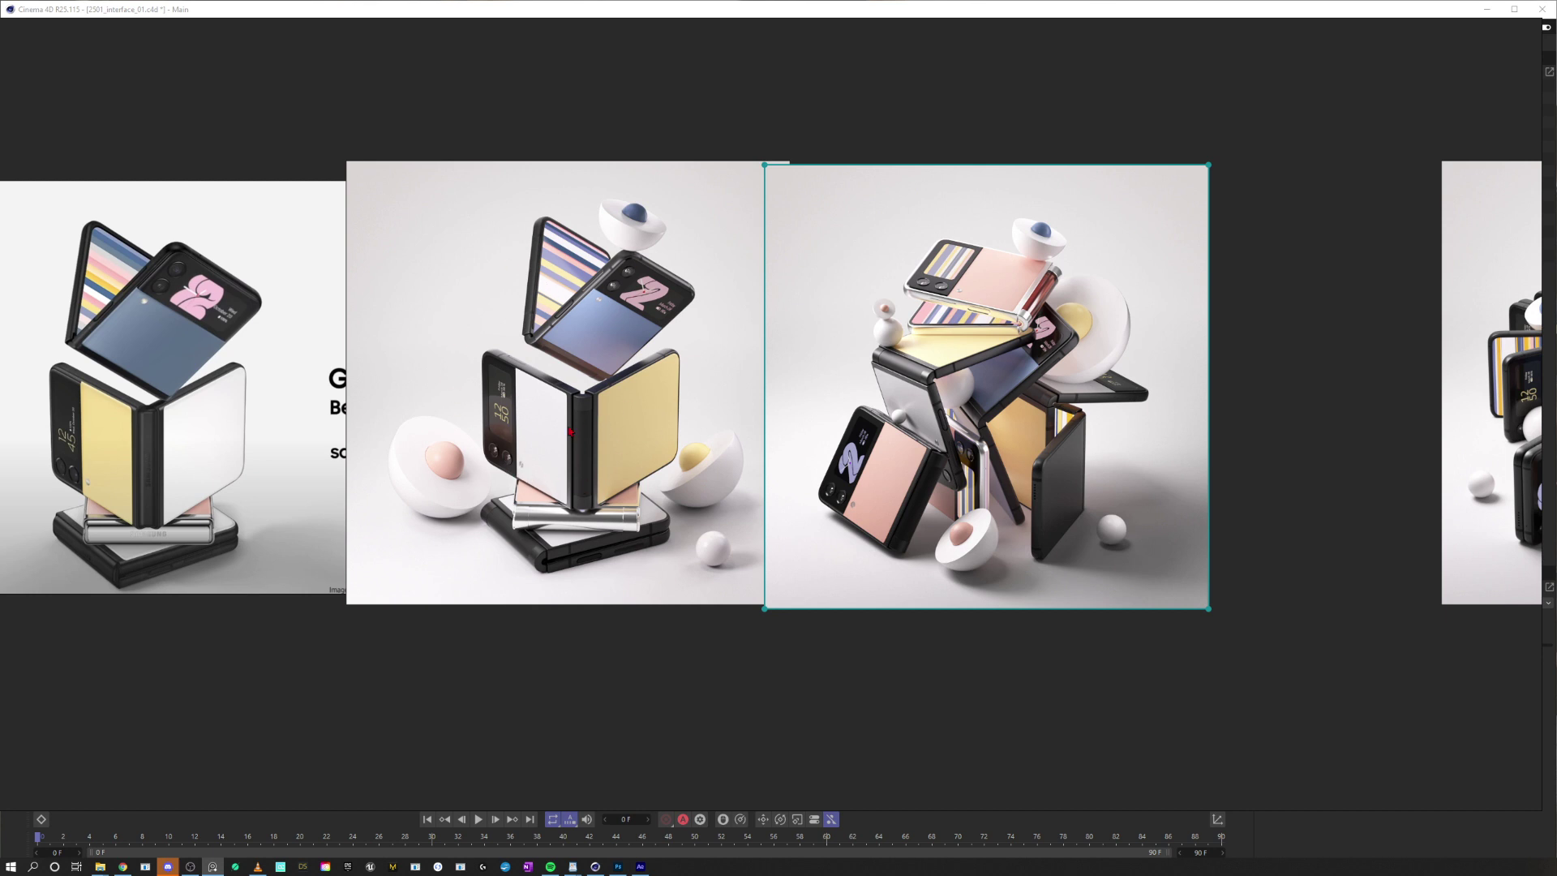
pyautogui.scroll(2, 600, 454)
pyautogui.moveTo(811, 455); pyautogui.dragTo(706, 484, button='middle')
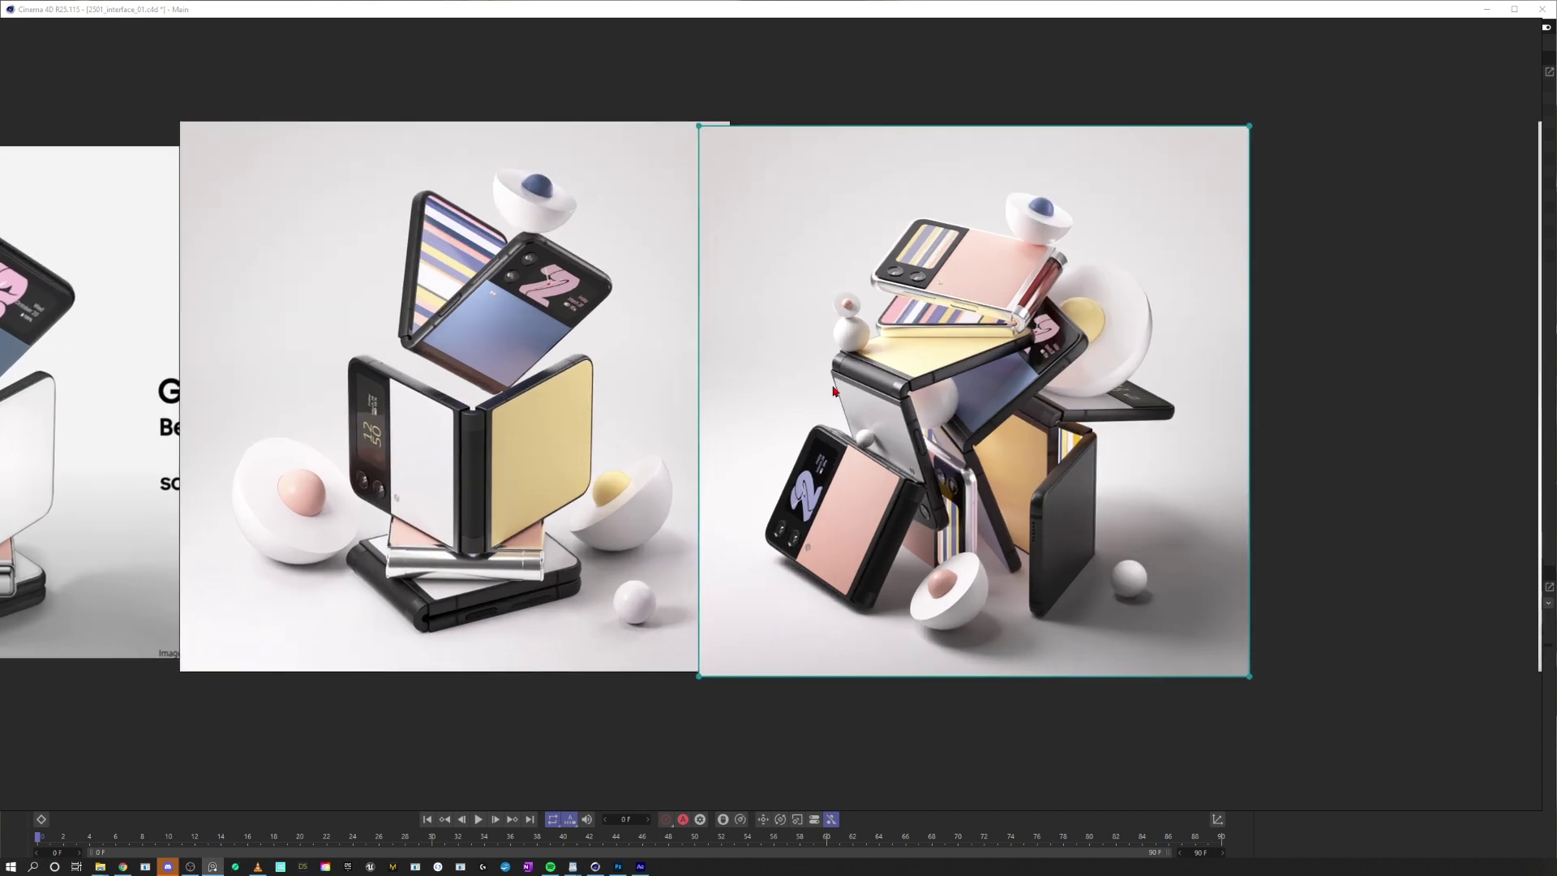
pyautogui.moveTo(936, 506); pyautogui.dragTo(903, 518, button='middle')
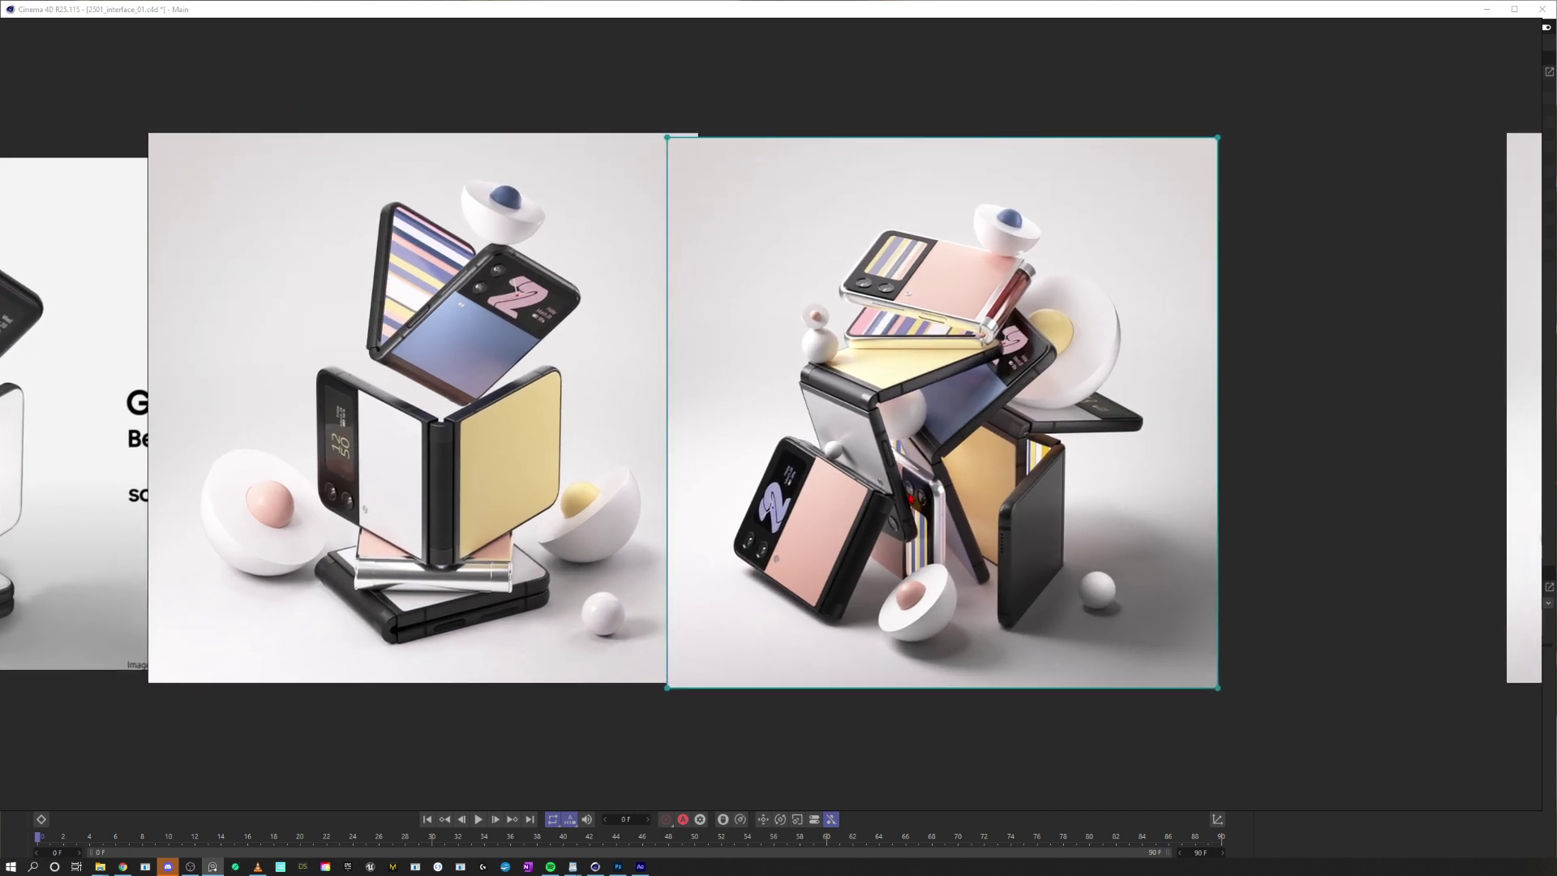
pyautogui.moveTo(1030, 432); pyautogui.dragTo(468, 409, button='middle')
pyautogui.moveTo(1155, 372); pyautogui.dragTo(872, 375)
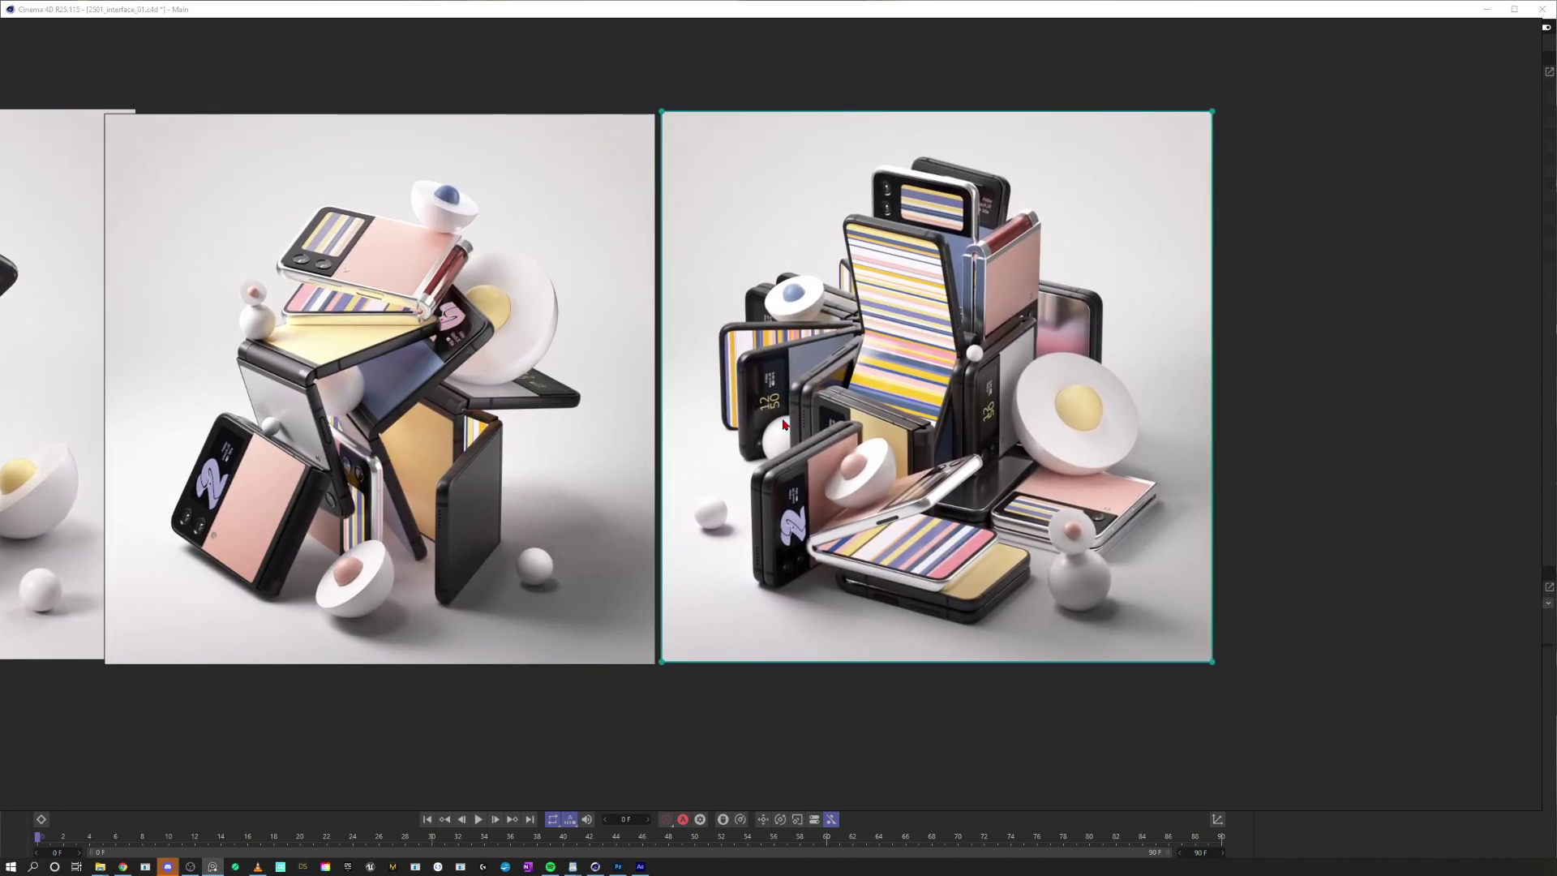
pyautogui.scroll(2, 784, 423)
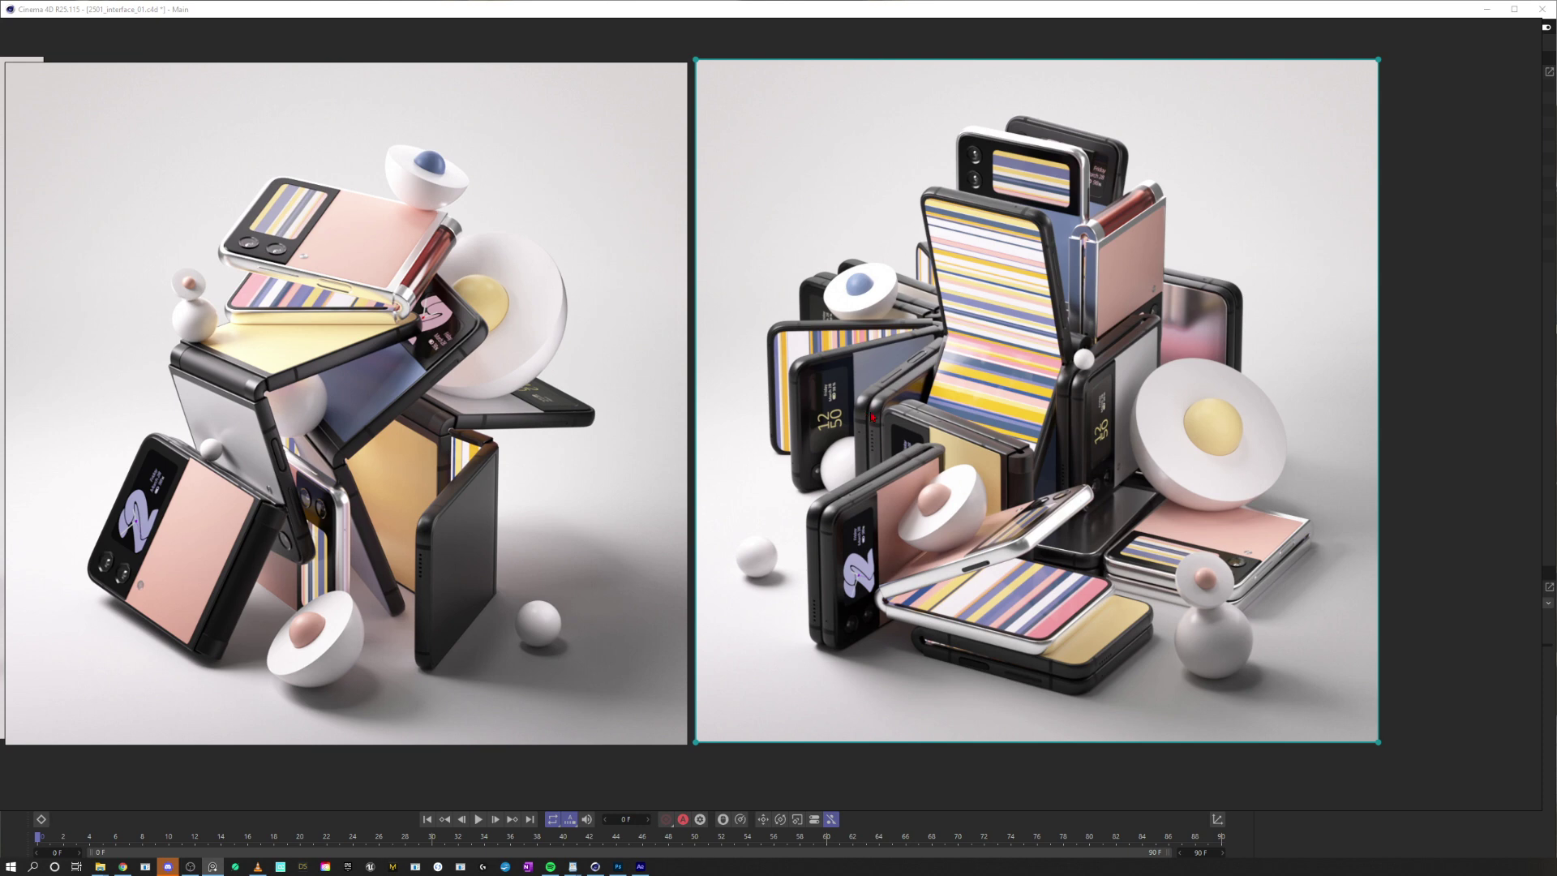
# Review the row of renders, comparing the three phone compositions and returning to the original Samsung reference
pyautogui.moveTo(219, 288); pyautogui.dragTo(696, 262, button='middle')
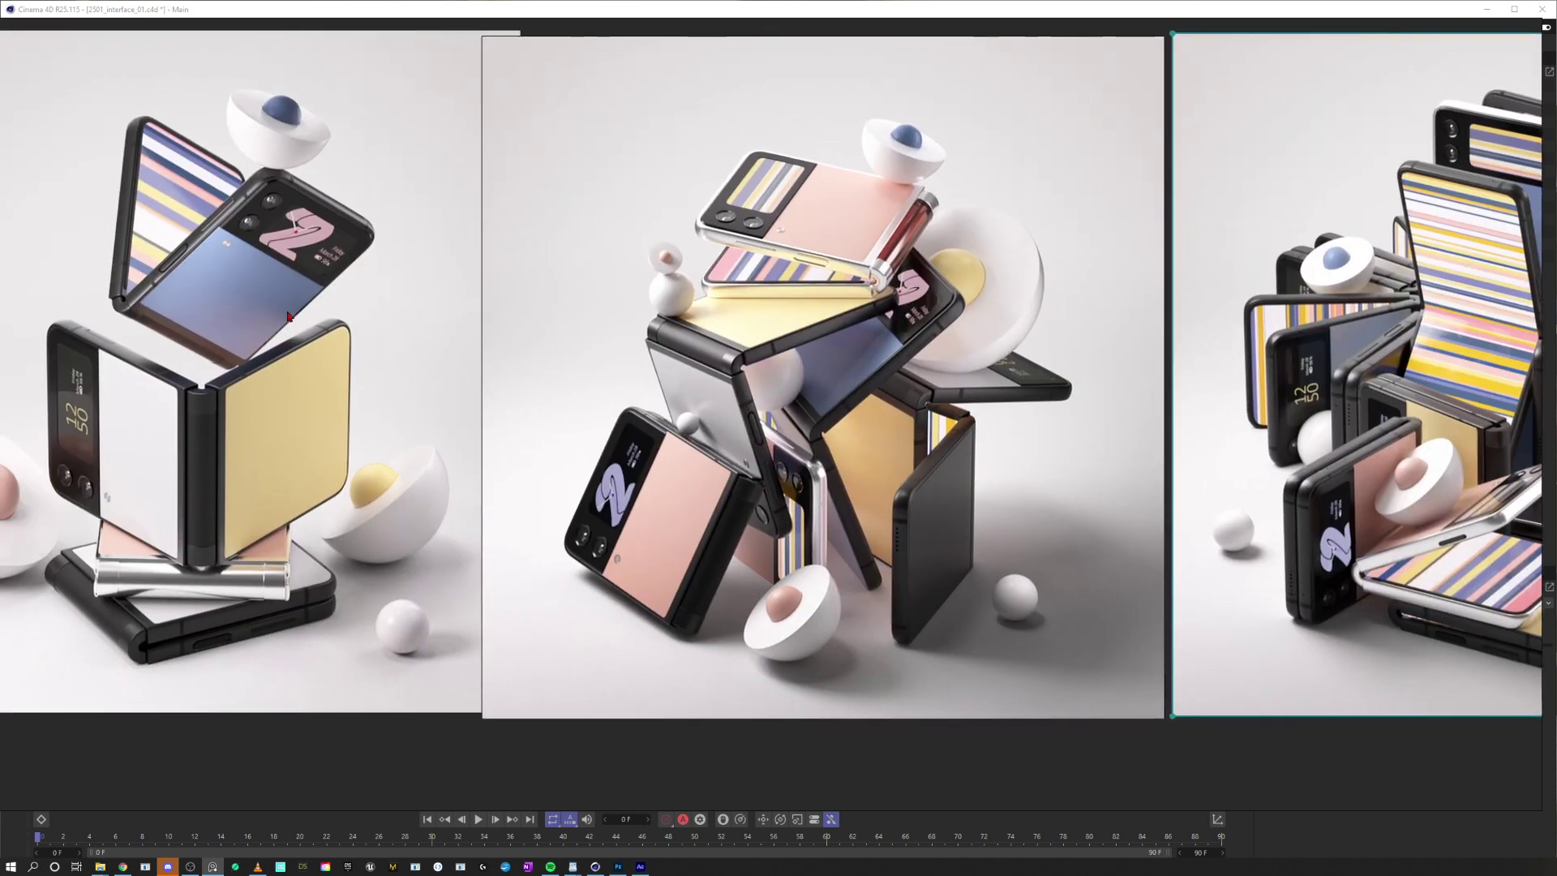
pyautogui.moveTo(224, 483); pyautogui.dragTo(296, 481, button='middle')
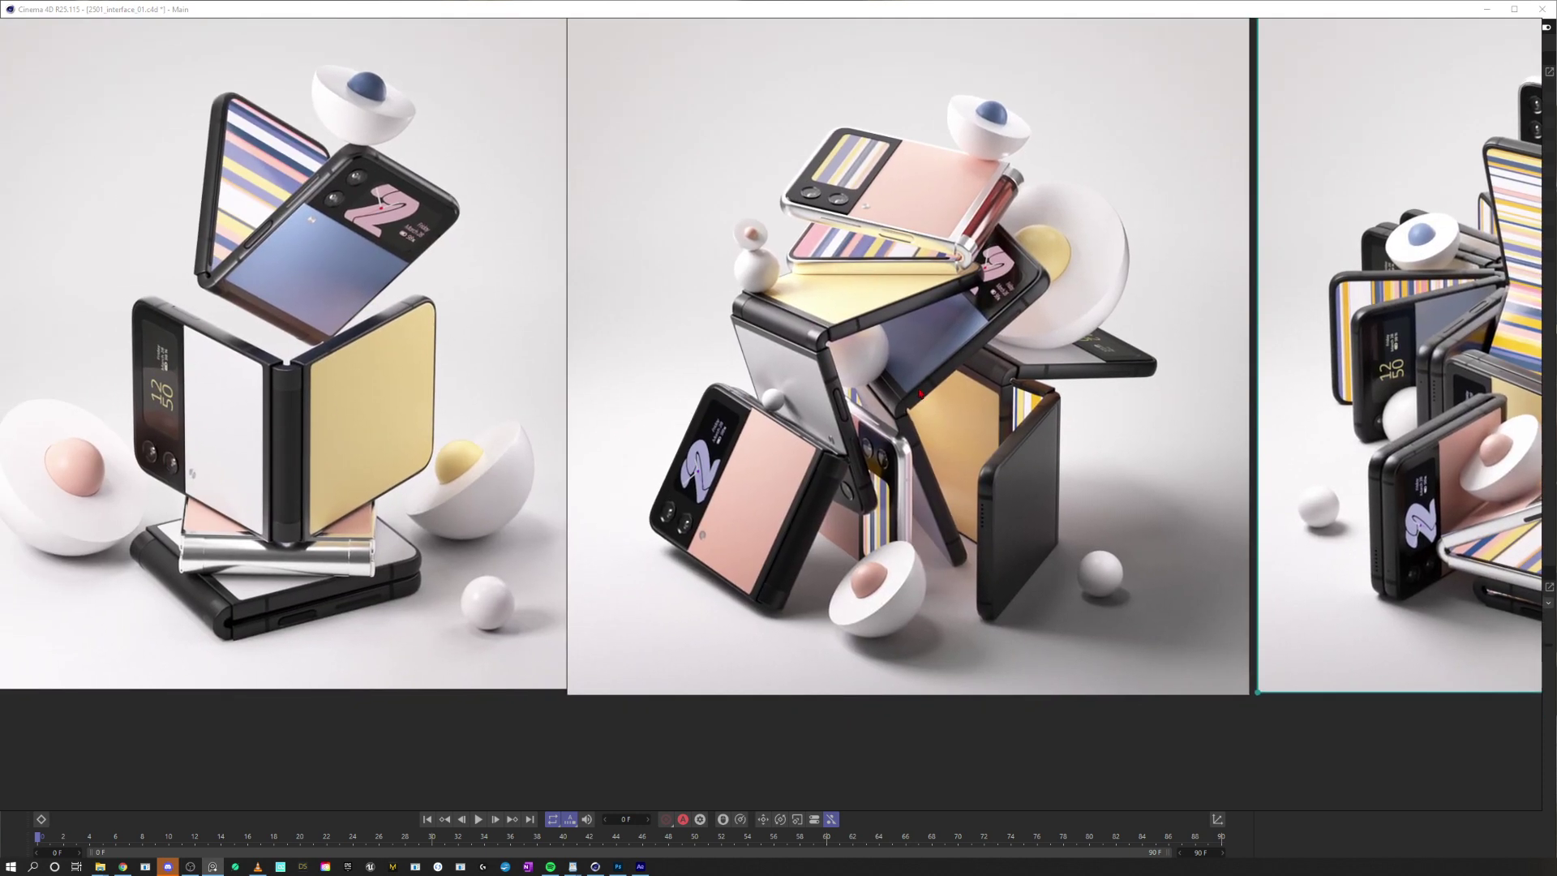
pyautogui.moveTo(921, 394); pyautogui.dragTo(756, 399, button='middle')
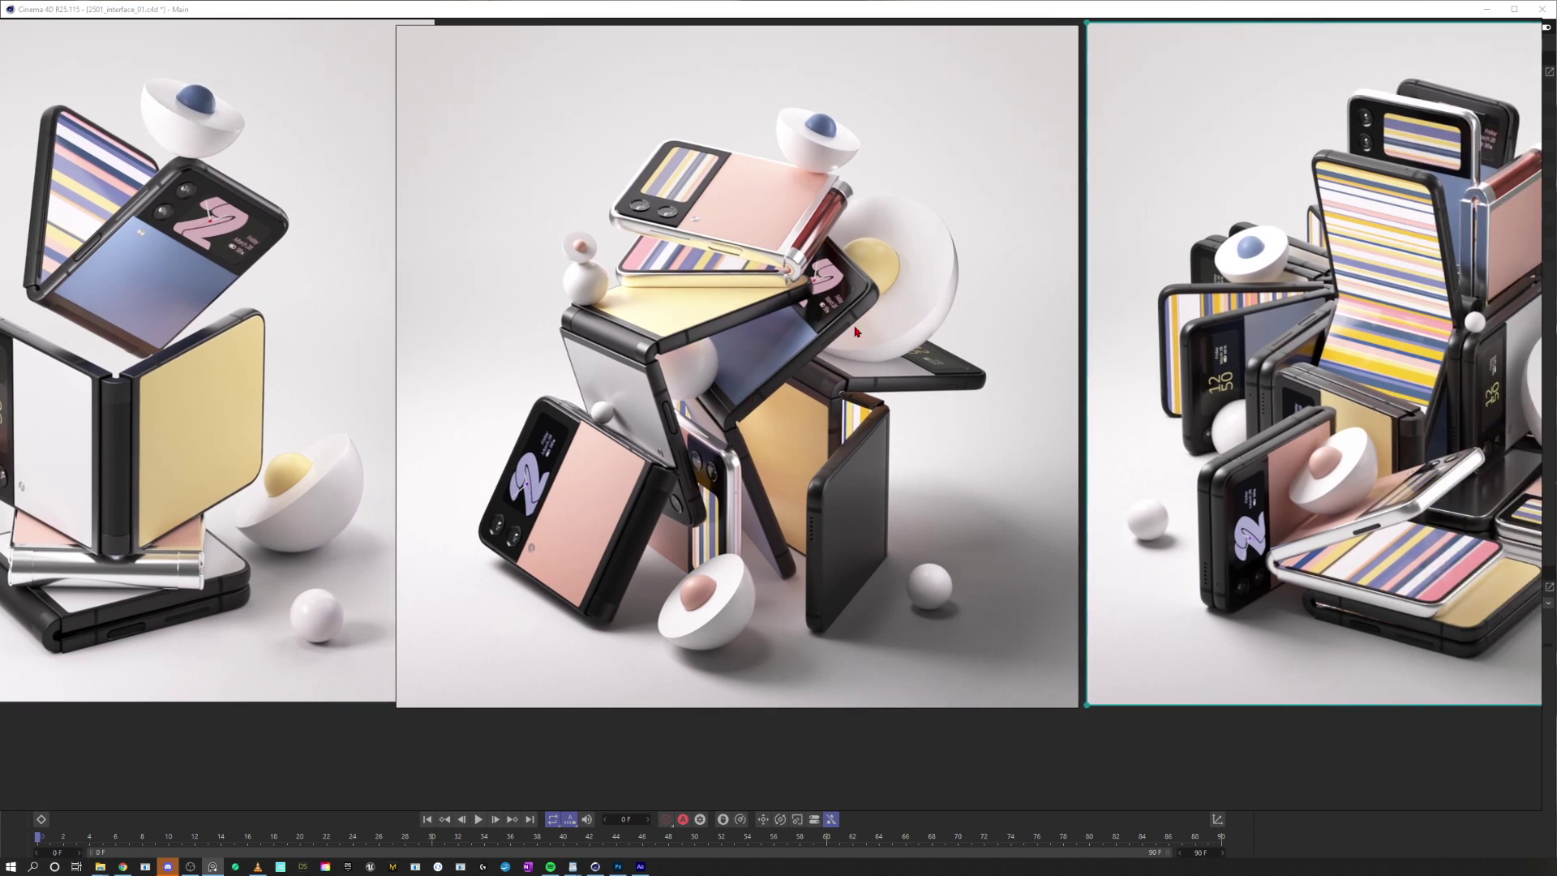
pyautogui.moveTo(909, 323); pyautogui.dragTo(421, 367, button='middle')
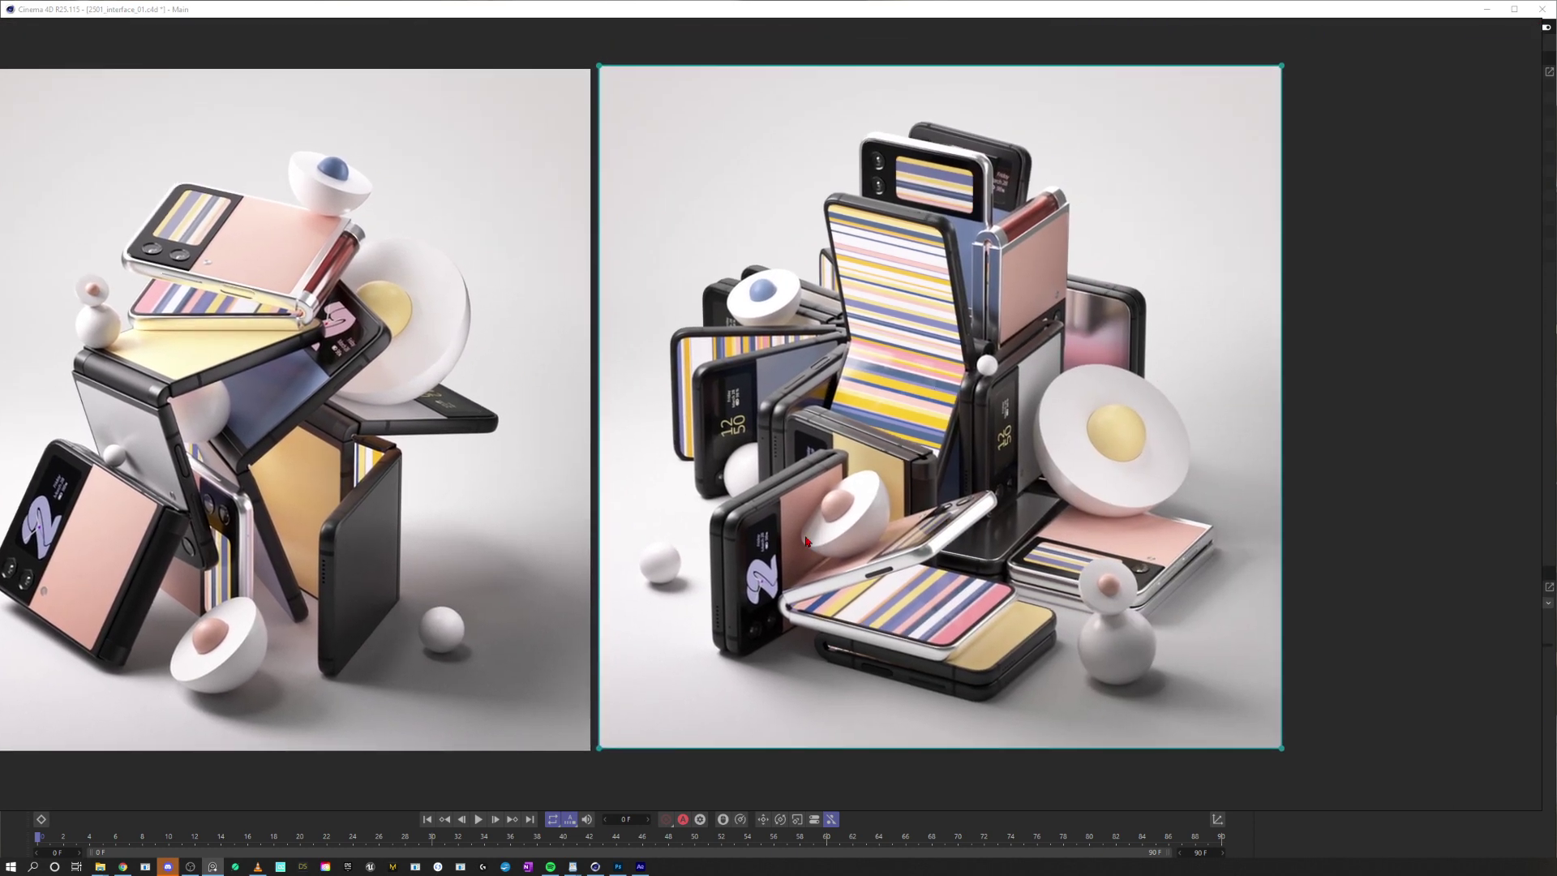
pyautogui.moveTo(832, 531); pyautogui.dragTo(885, 501, button='middle')
pyautogui.scroll(-3, 914, 519)
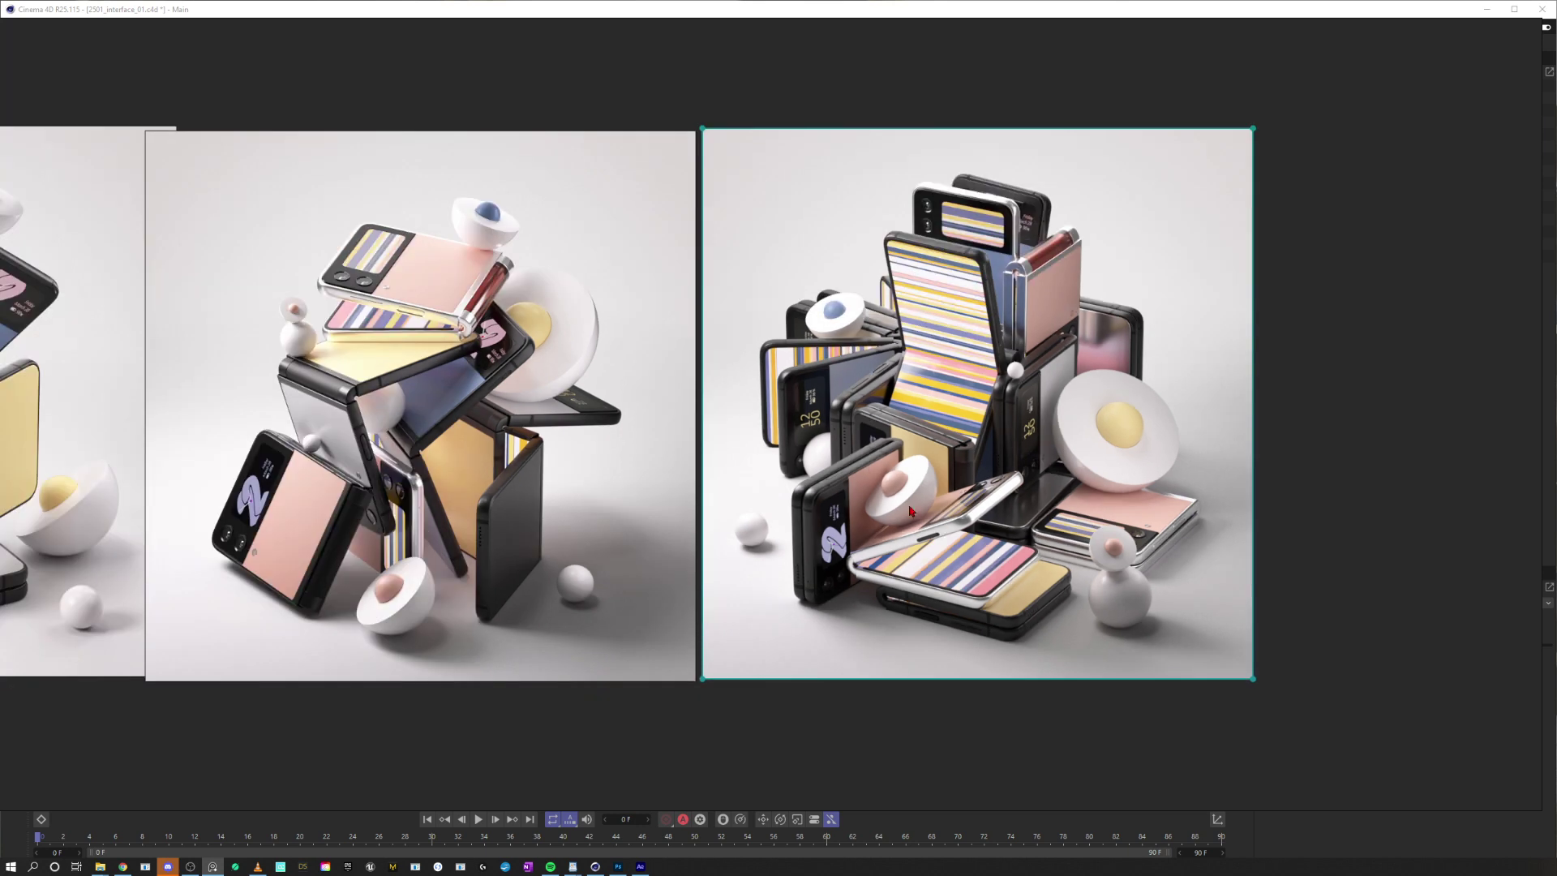
pyautogui.scroll(4, 653, 417)
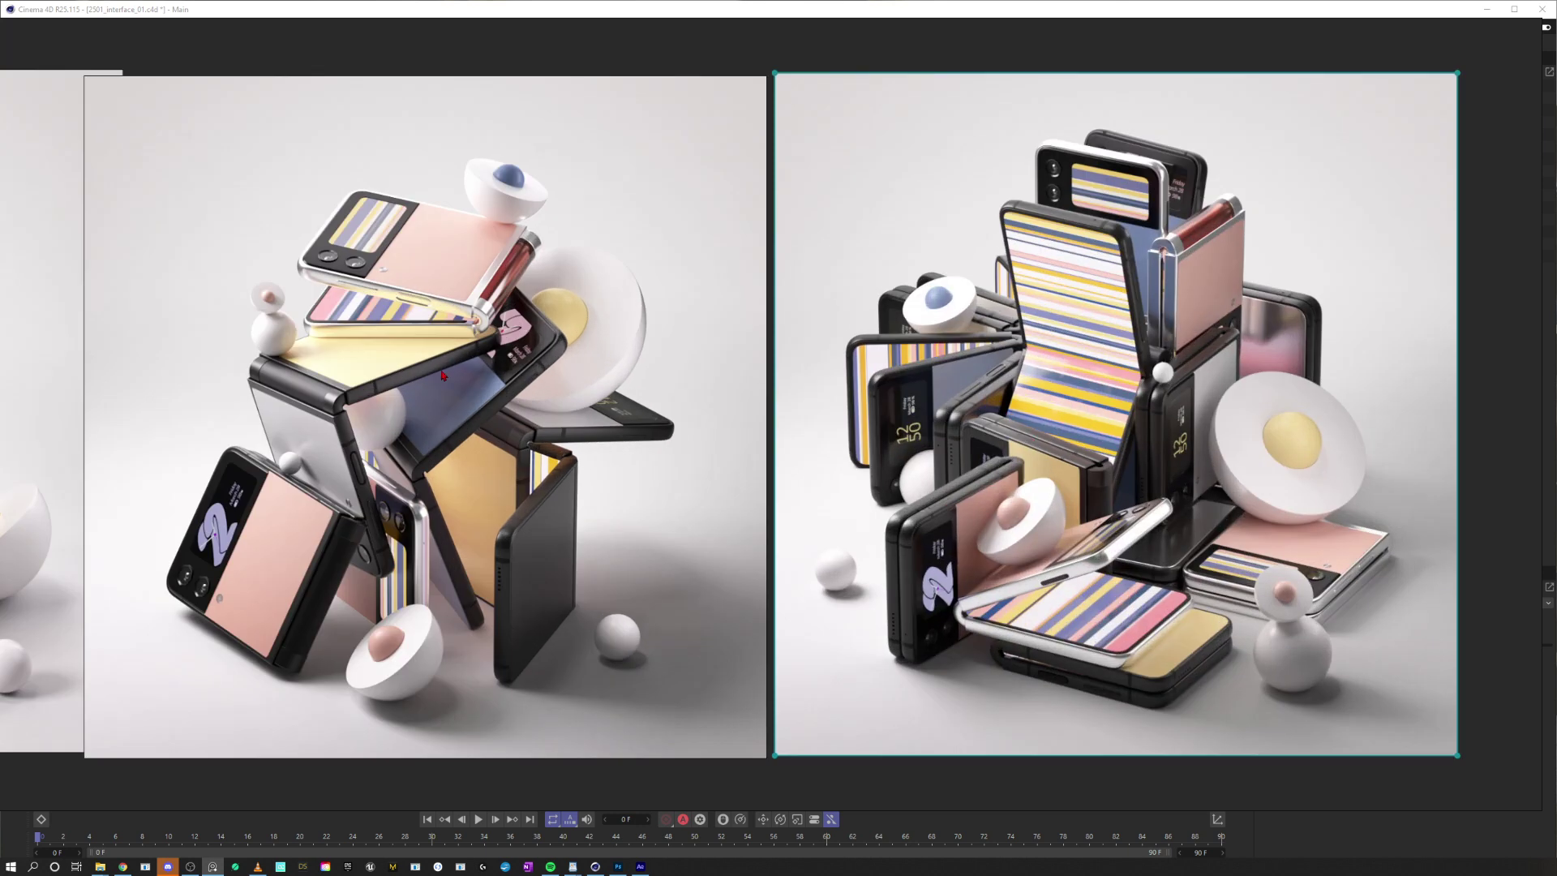
pyautogui.moveTo(390, 386); pyautogui.dragTo(856, 393, button='middle')
pyautogui.moveTo(363, 365); pyautogui.dragTo(972, 402, button='middle')
pyautogui.moveTo(471, 573); pyautogui.dragTo(611, 448, button='middle')
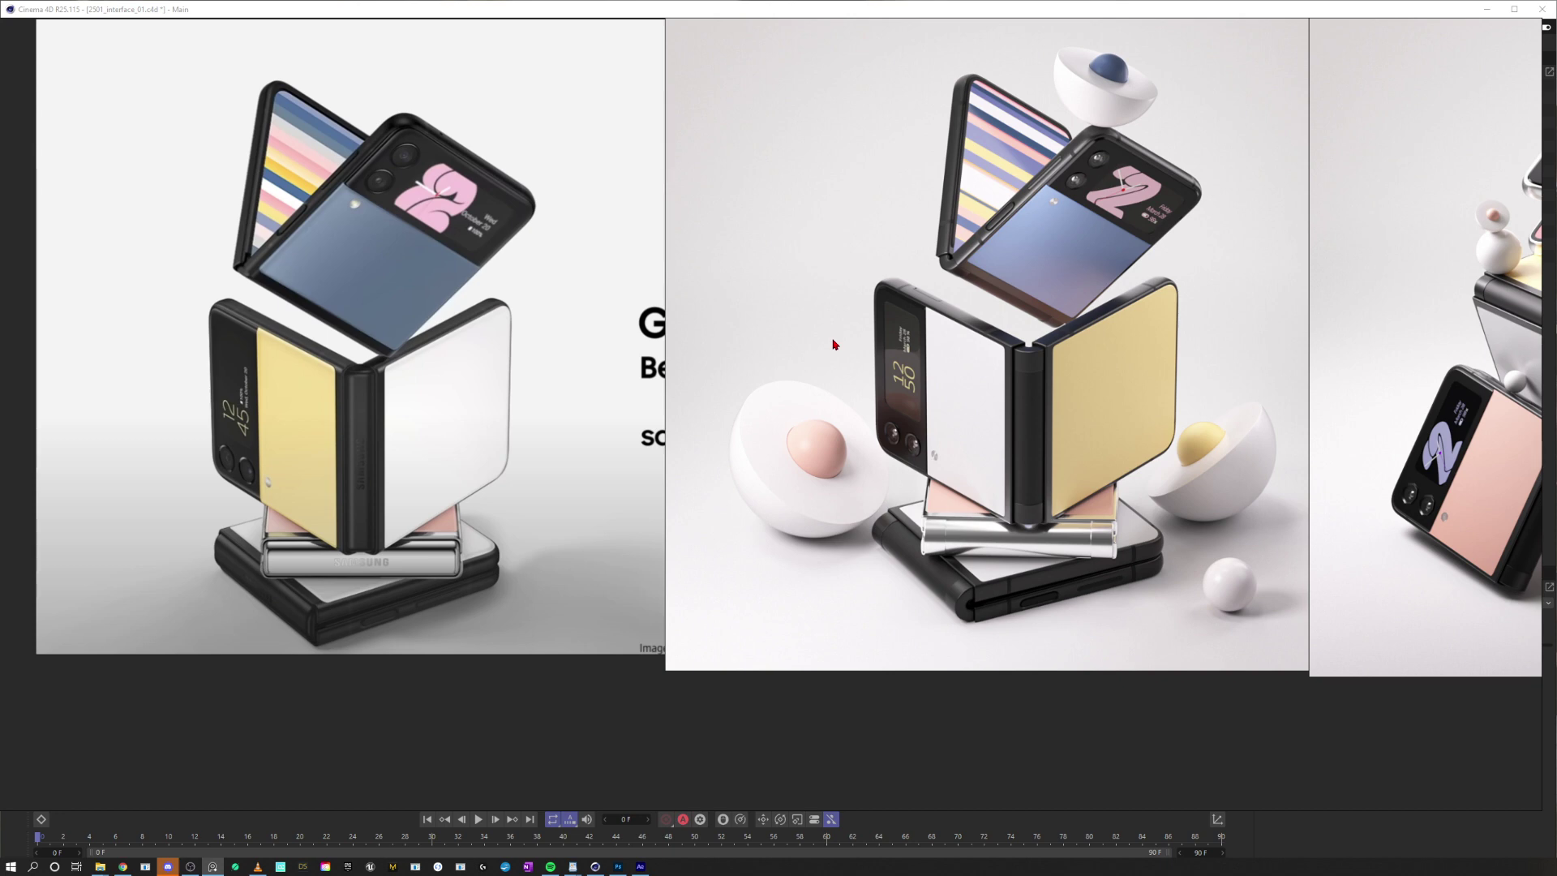
# Examine the cover-screen clock faces, date text and numeral artwork on the phones in the reference board's two neighbouring renders
pyautogui.scroll(4, 953, 357)
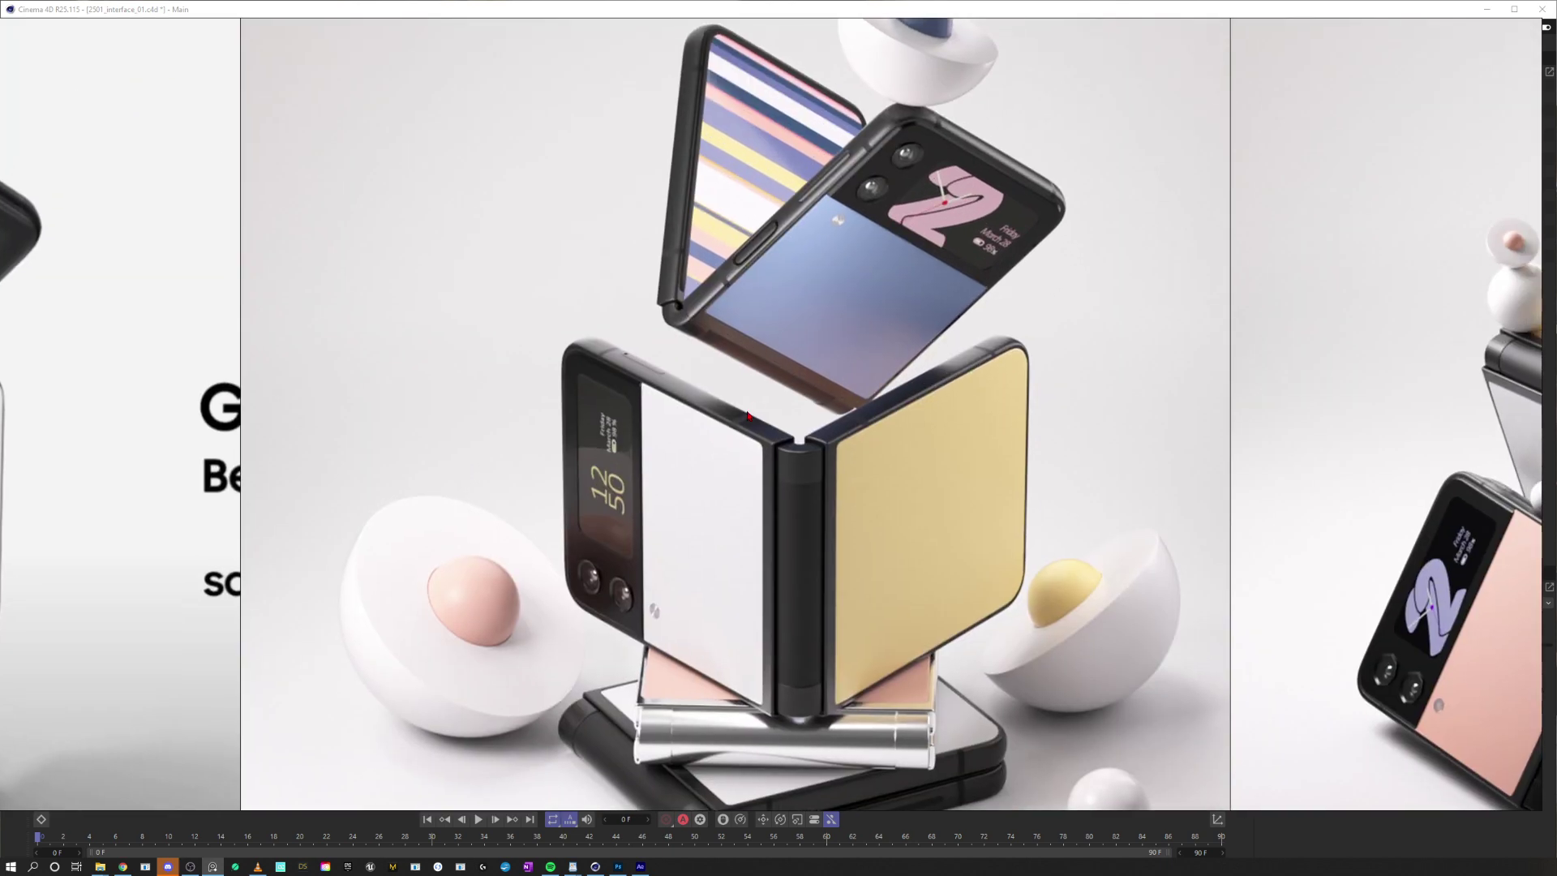
pyautogui.scroll(3, 837, 384)
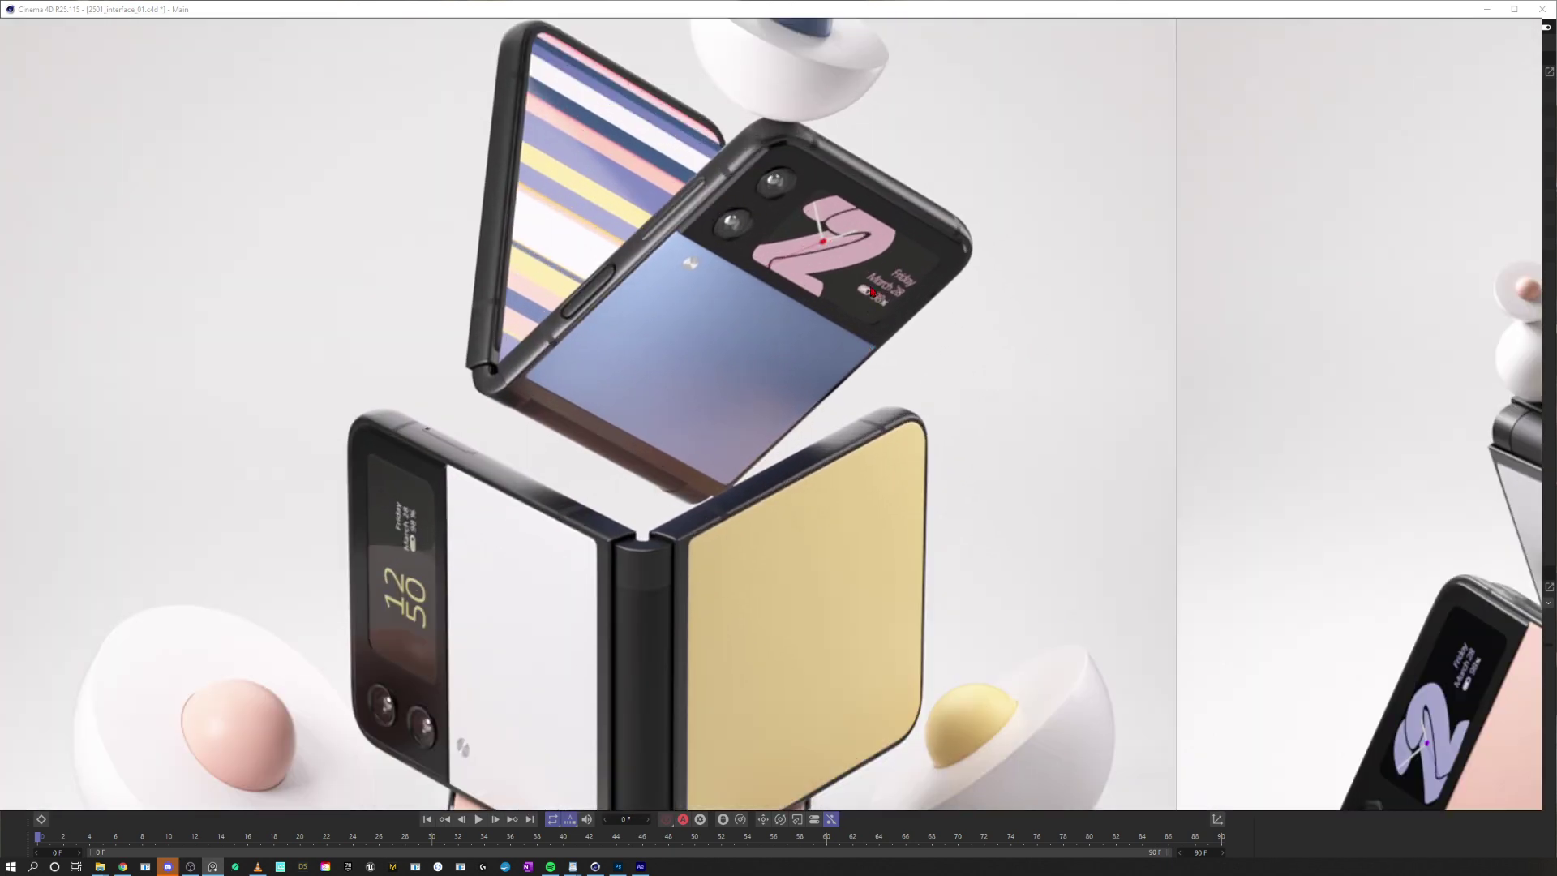
pyautogui.scroll(2, 872, 292)
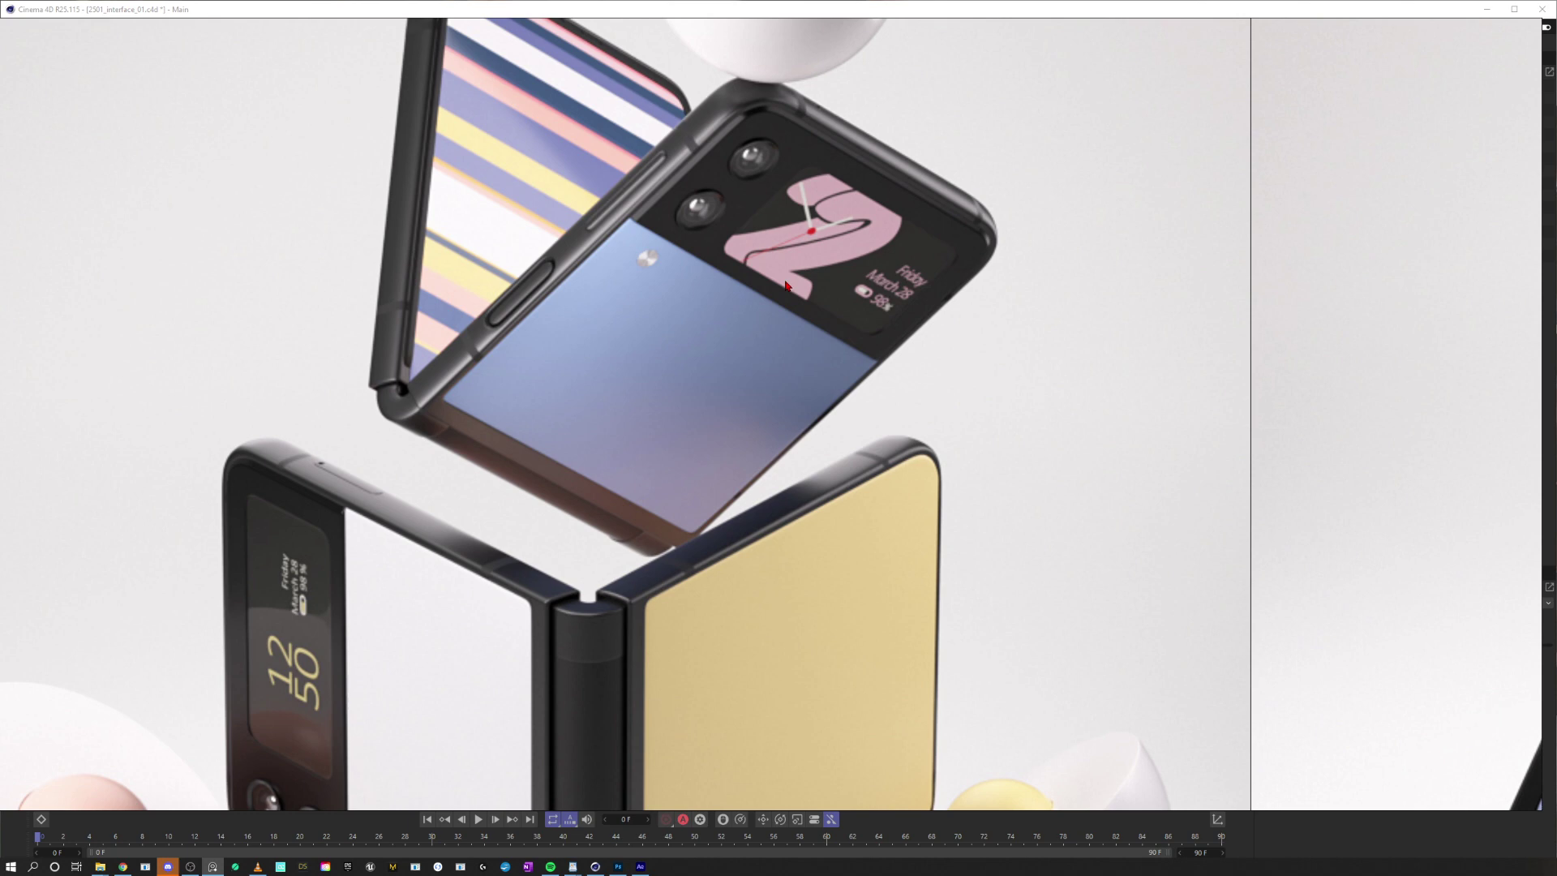
pyautogui.scroll(-3, 786, 286)
pyautogui.scroll(-2, 1019, 483)
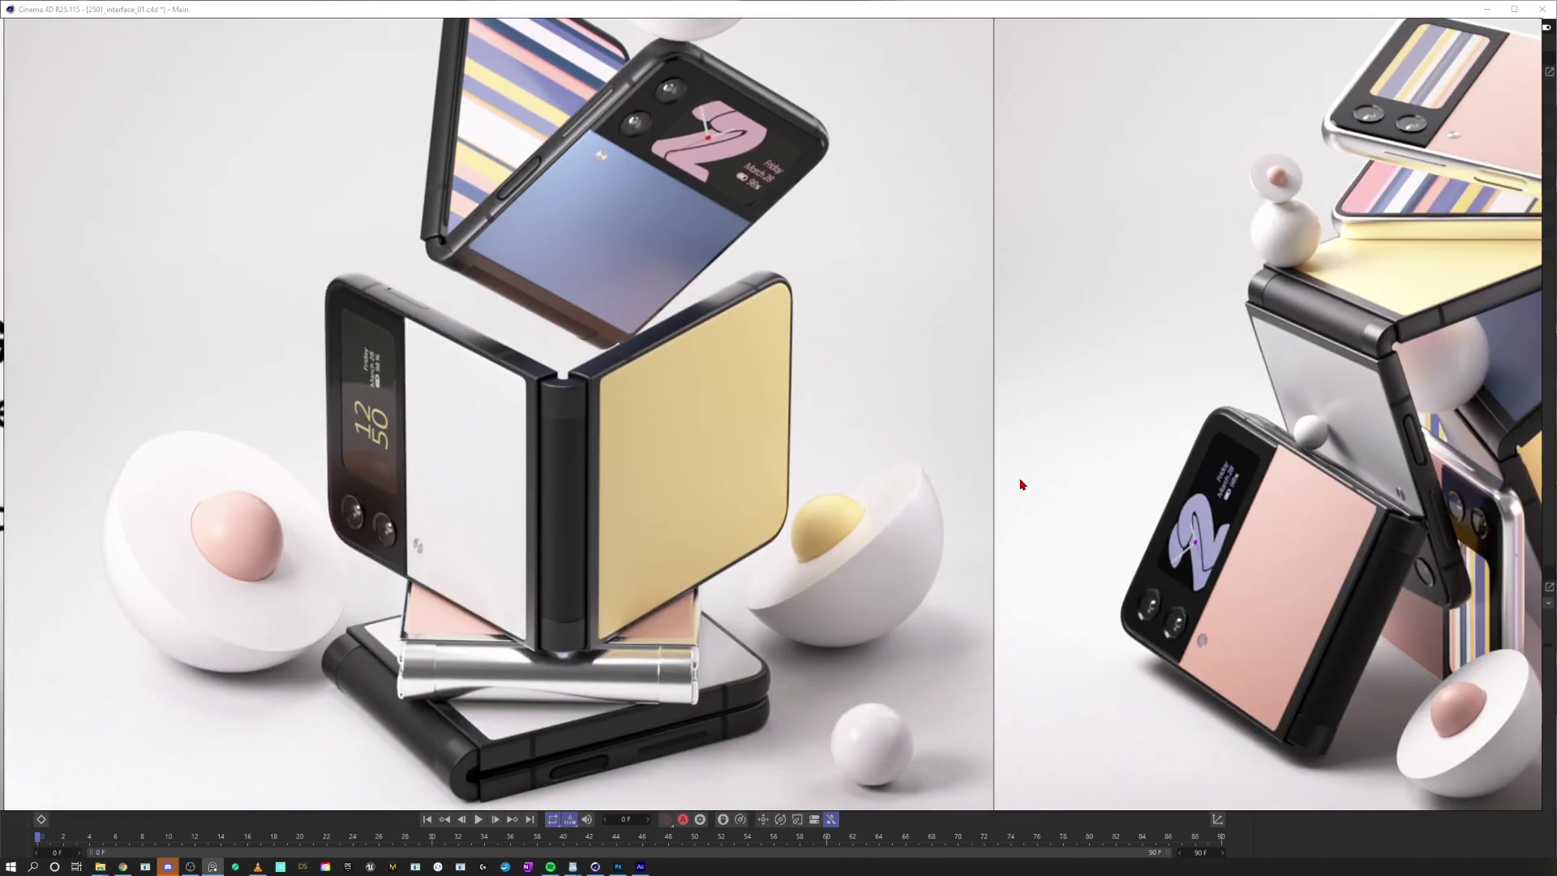
pyautogui.scroll(5, 1152, 552)
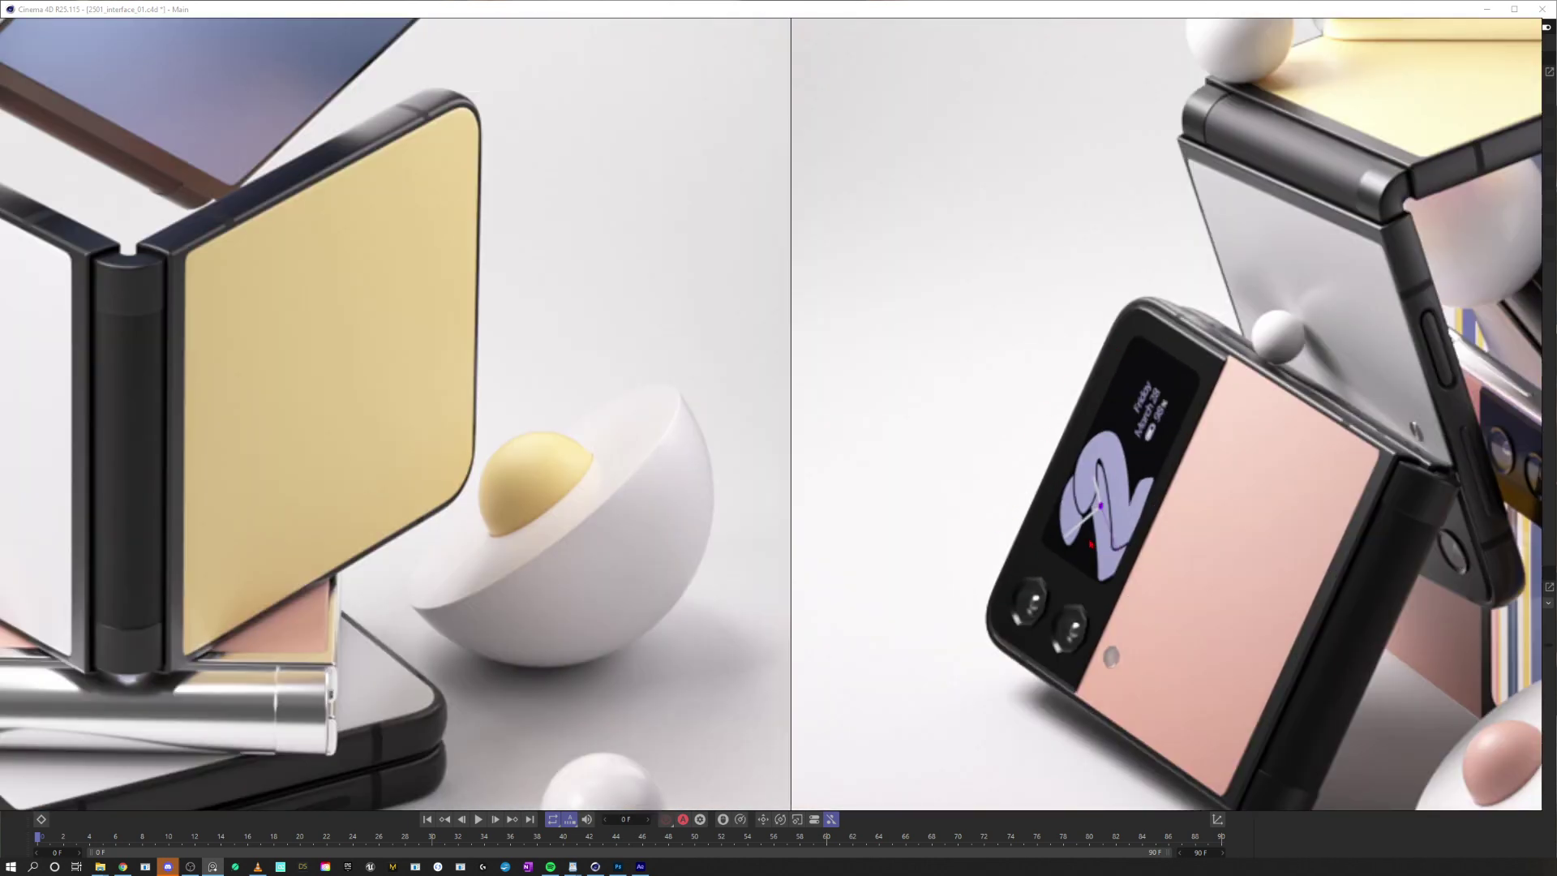
pyautogui.scroll(-3, 1091, 544)
pyautogui.scroll(-3, 1089, 537)
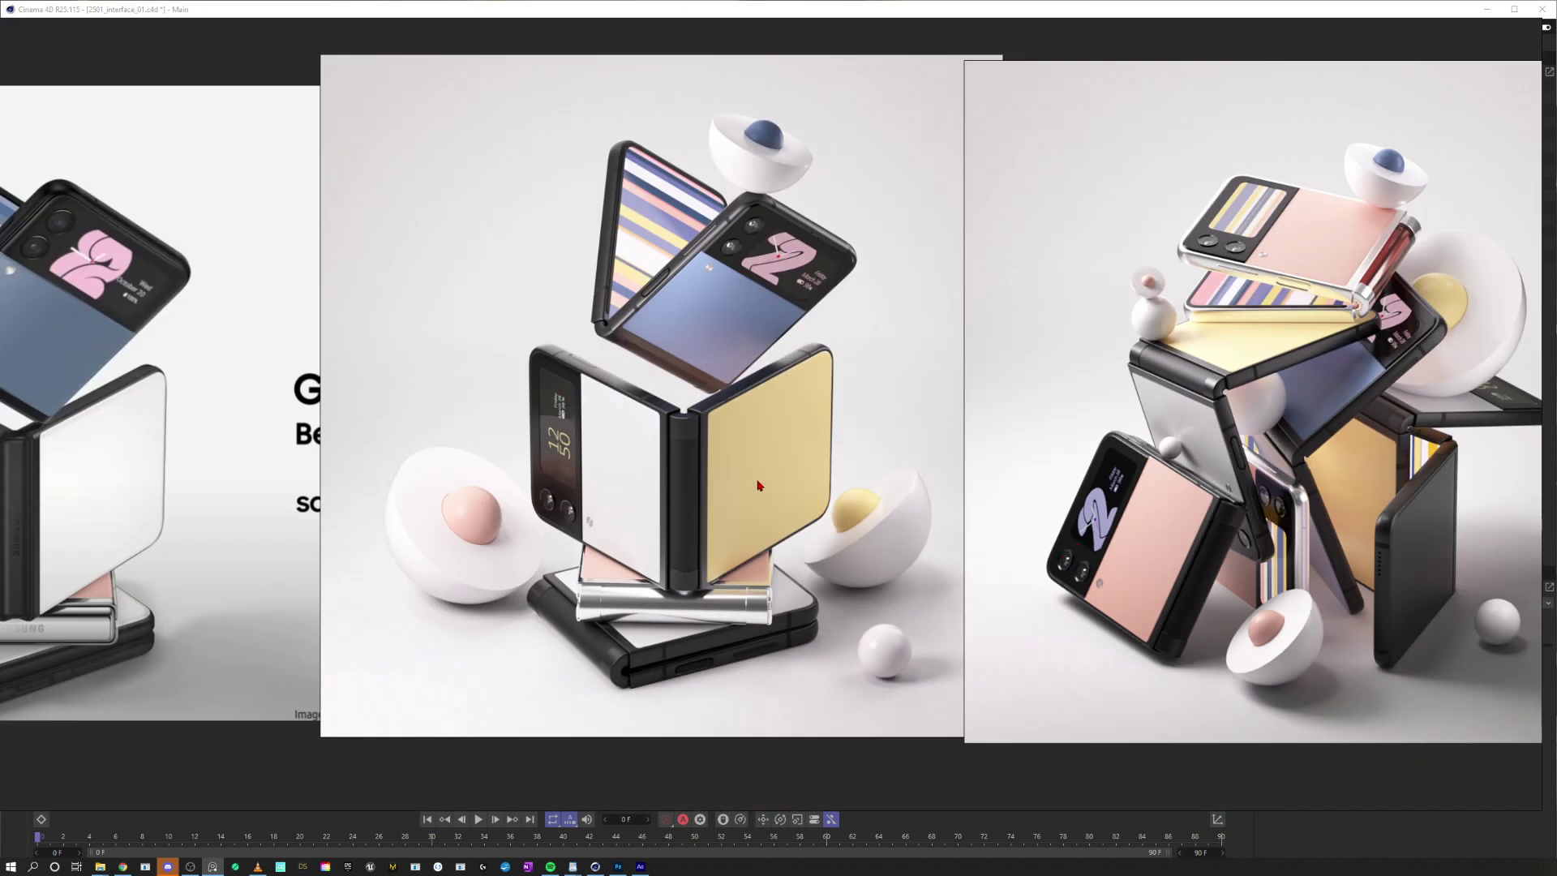
pyautogui.moveTo(777, 483); pyautogui.dragTo(746, 473, button='middle')
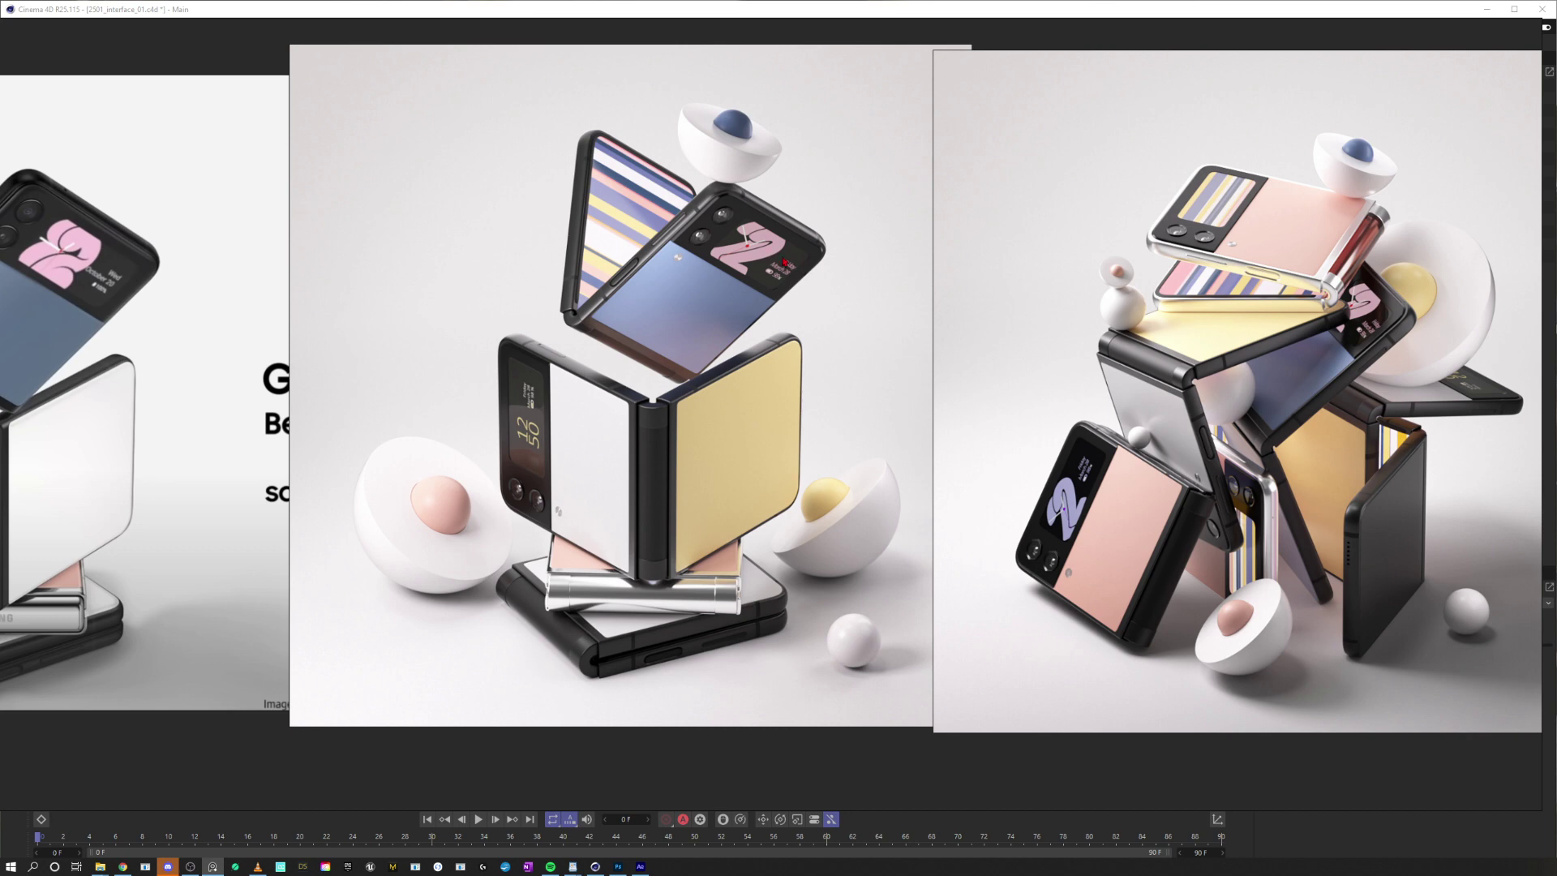
pyautogui.scroll(5, 775, 258)
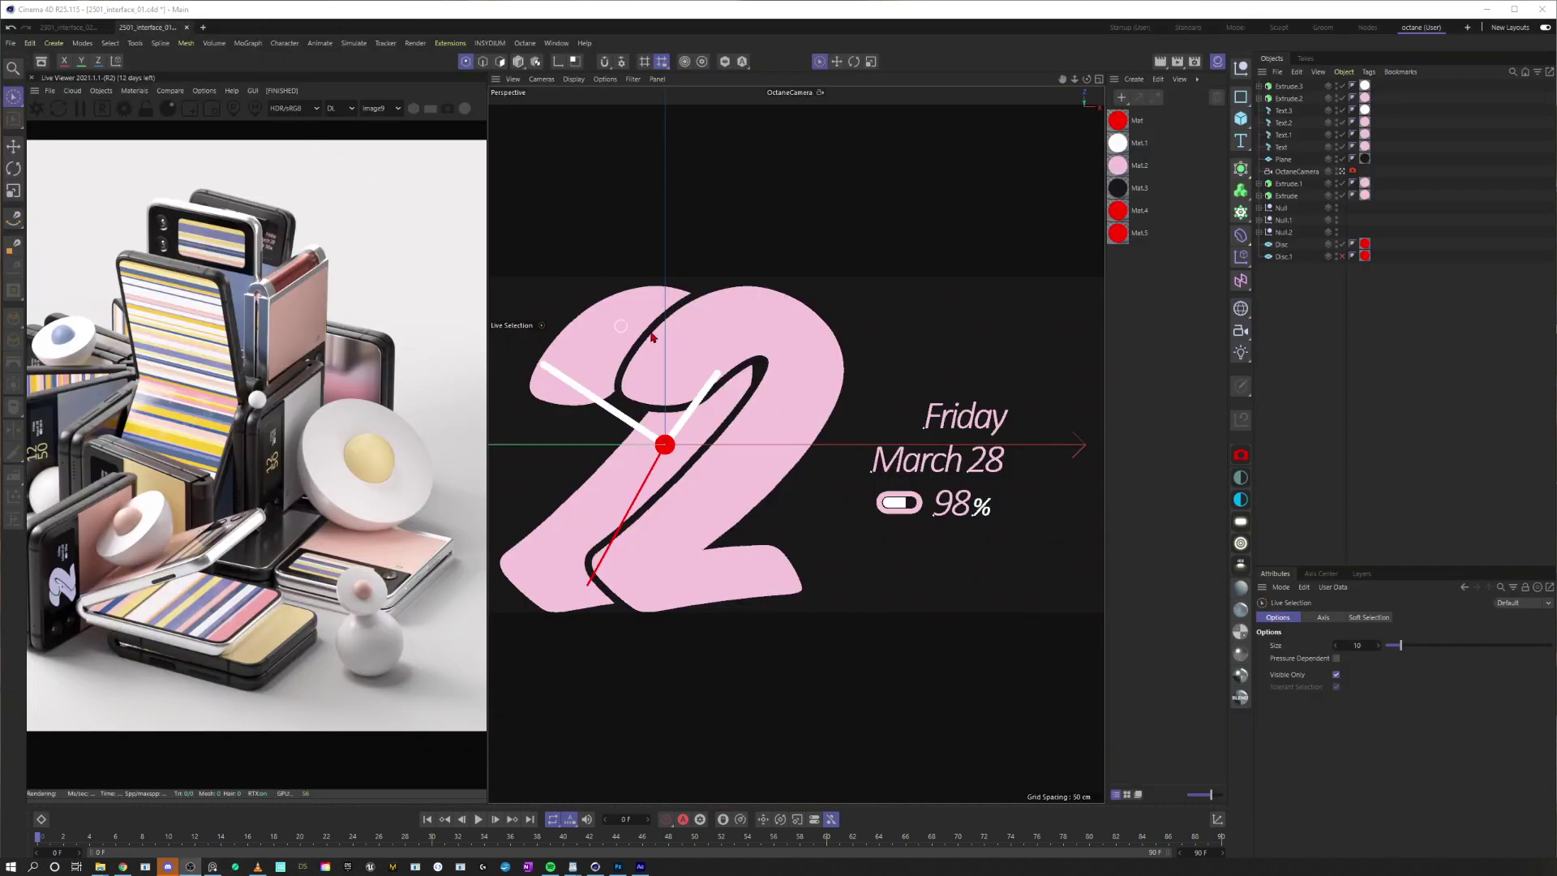
# Switch to Cinema 4D, hide the material list and check the output size in the render settings
pyautogui.click(1216, 62)
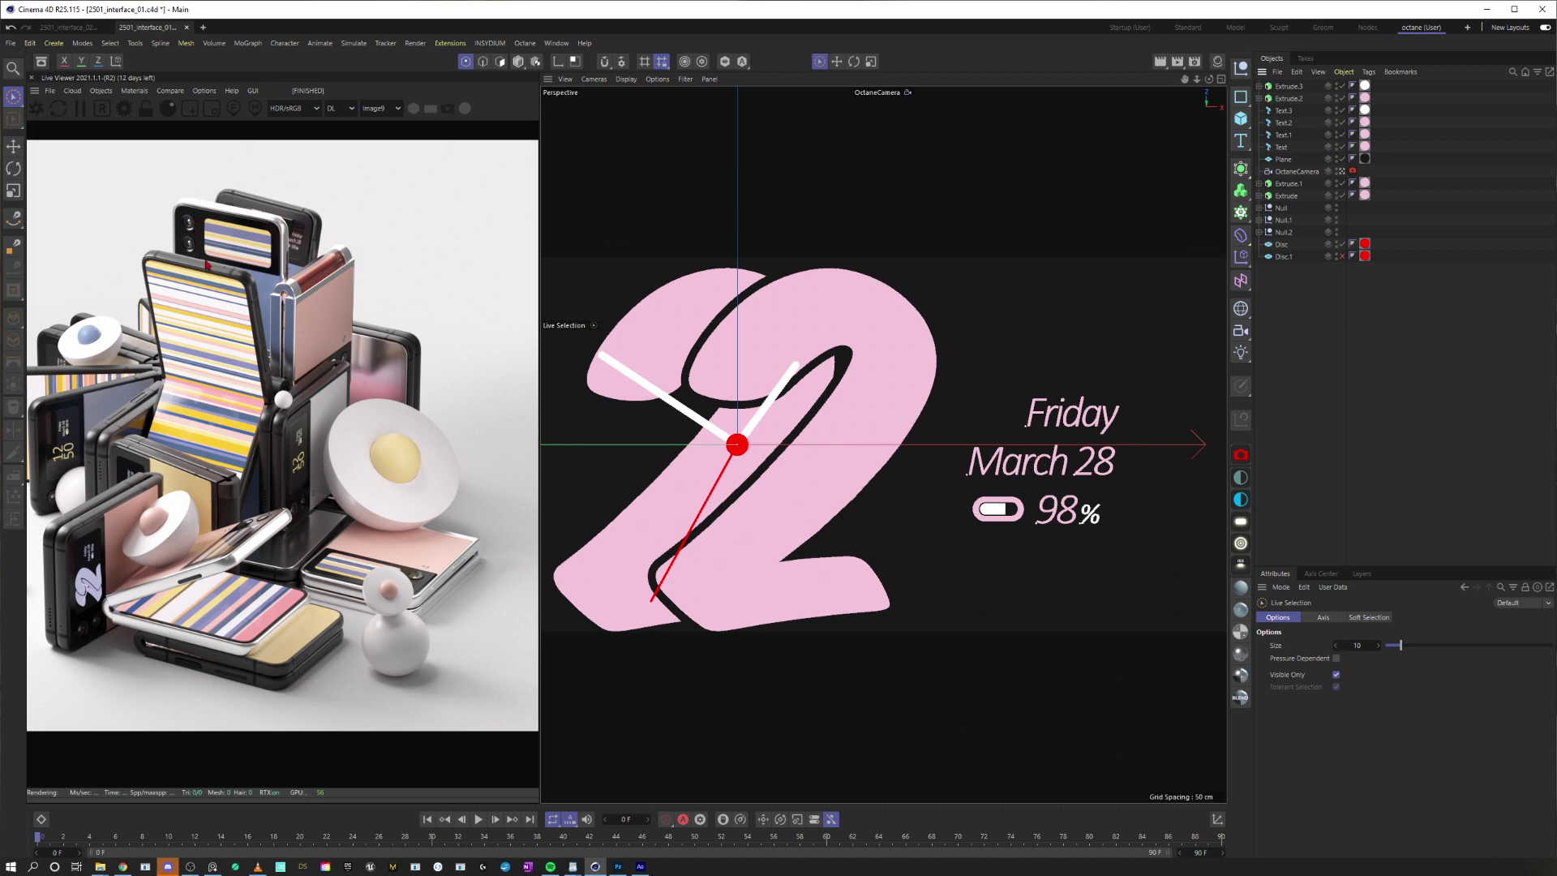
pyautogui.hotkey('ctrl', 'b')
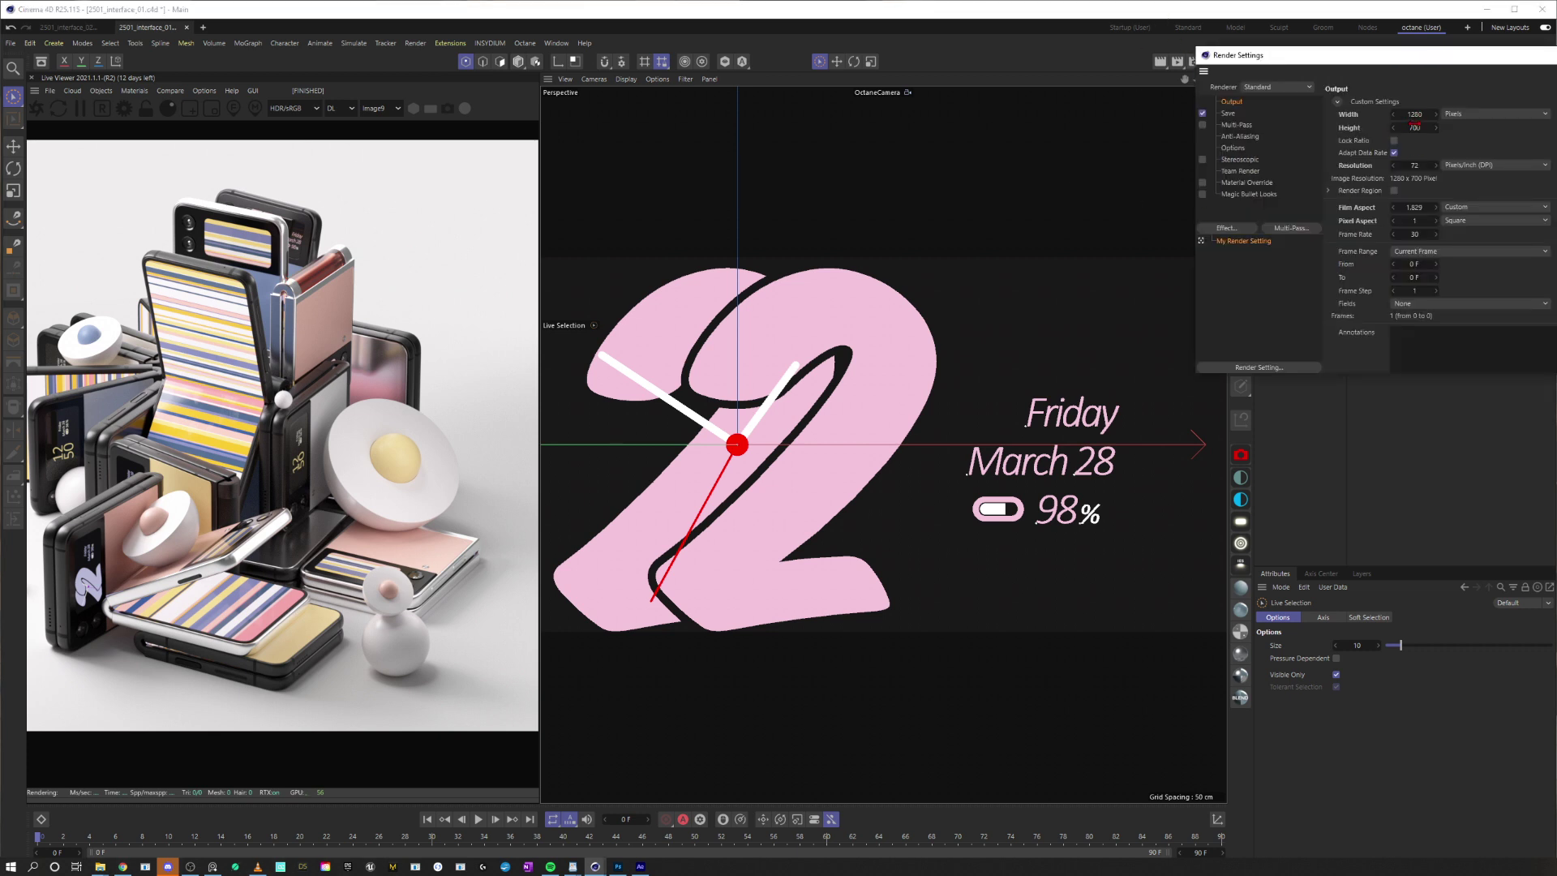
pyautogui.press('Escape')
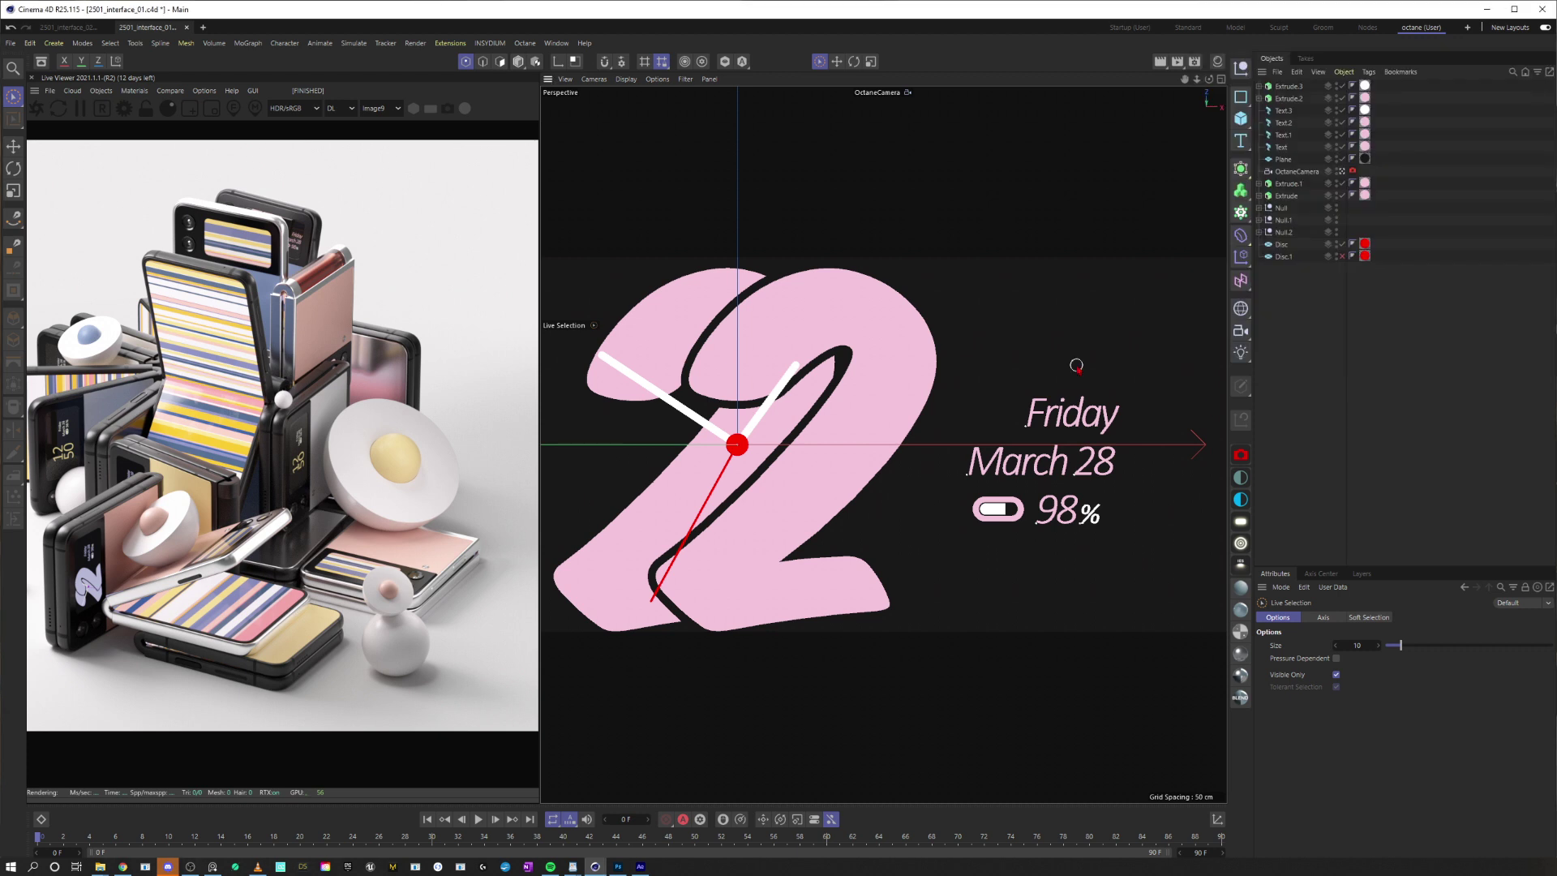
# Raise the border opacity in the viewport's safe frame settings to black out the area outside the render frame
pyautogui.hotkey('shift', 'v')
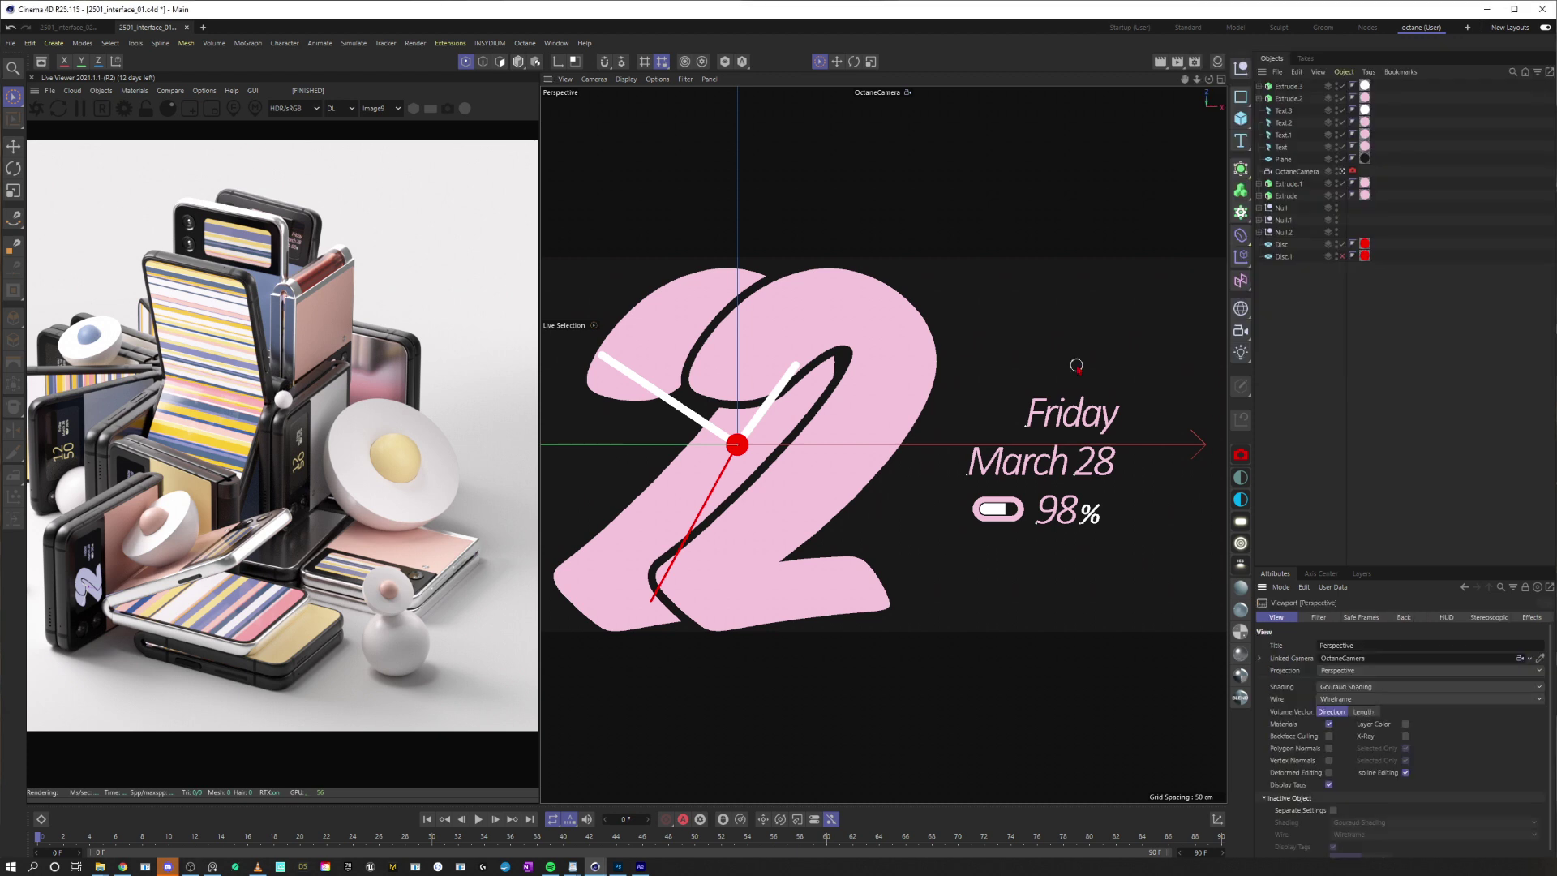
pyautogui.click(1361, 617)
pyautogui.moveTo(1438, 743); pyautogui.dragTo(1476, 741)
pyautogui.moveTo(1510, 737); pyautogui.dragTo(1541, 738)
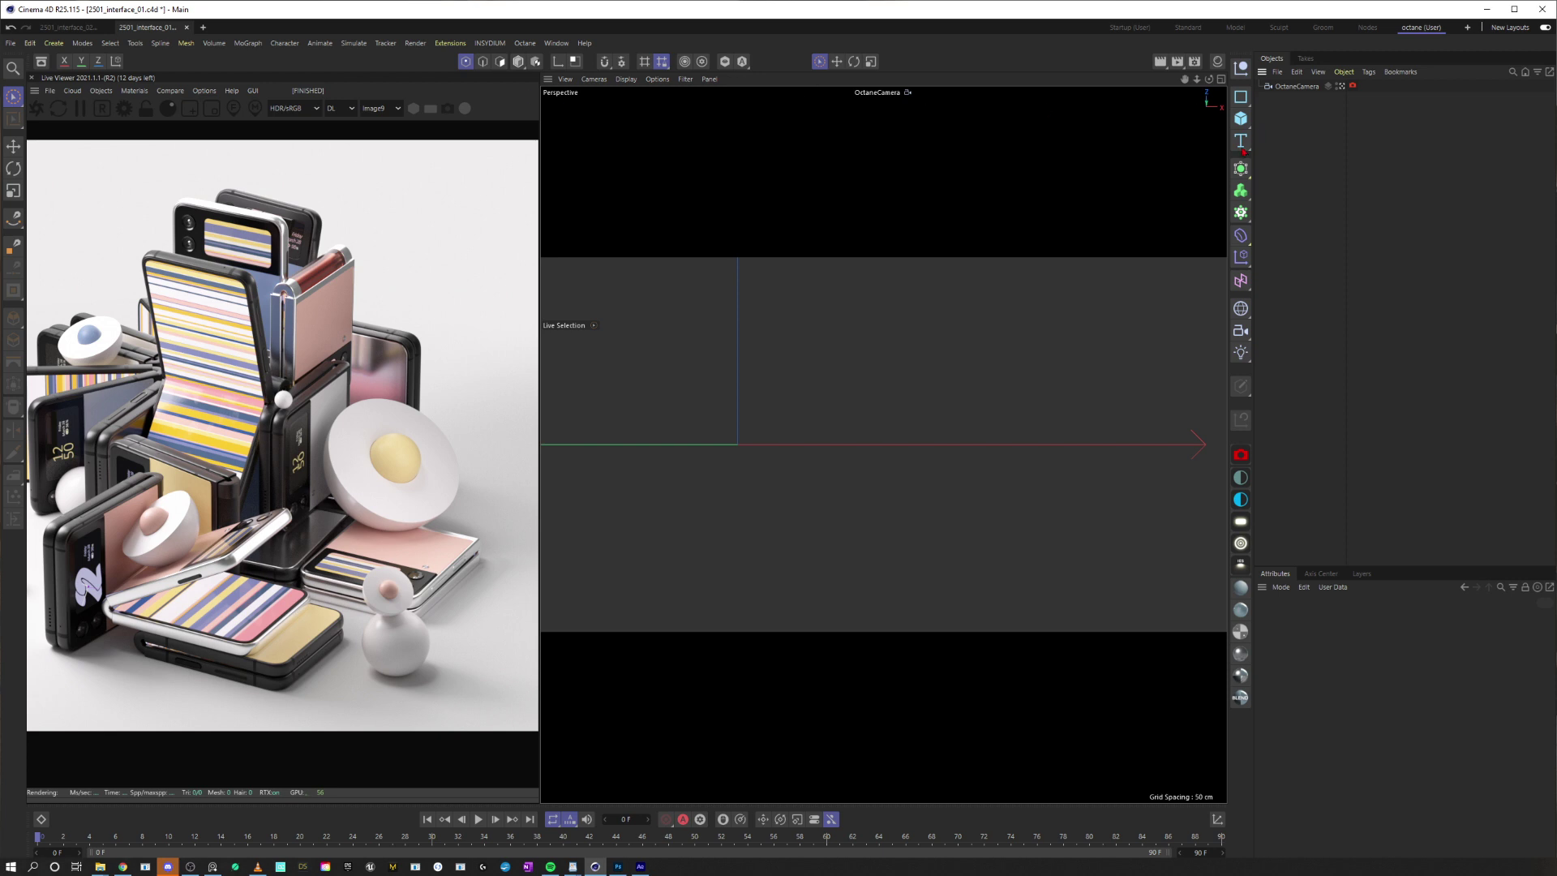
# Add a plane to the emptied scene, shift it about 86 cm along X and widen it to fill the camera frame
pyautogui.moveTo(1241, 119); pyautogui.dragTo(1287, 157)
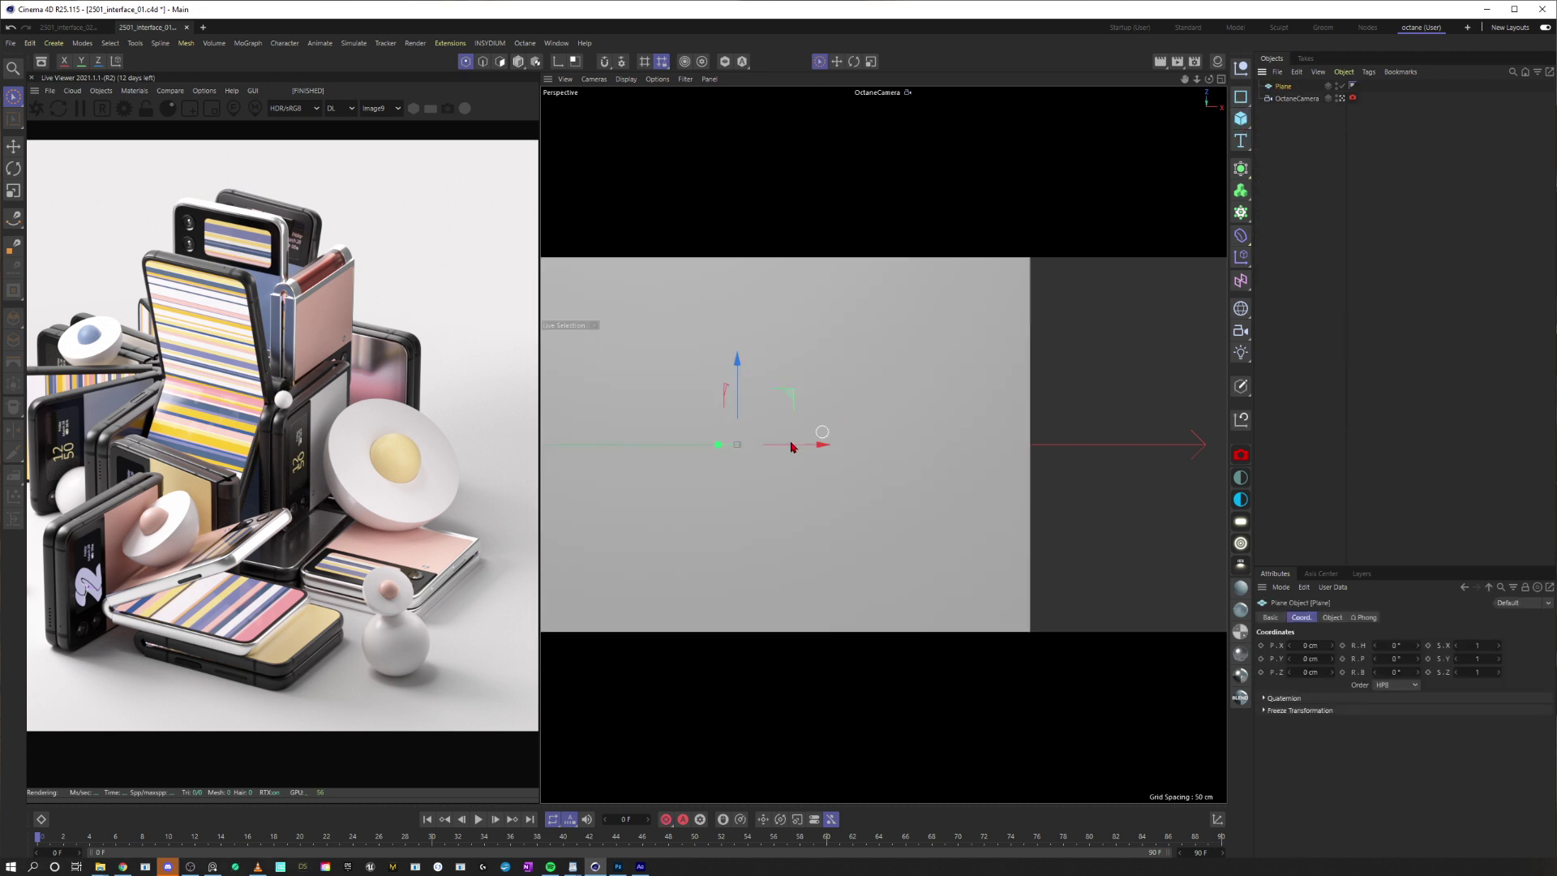
pyautogui.moveTo(820, 445); pyautogui.dragTo(938, 431)
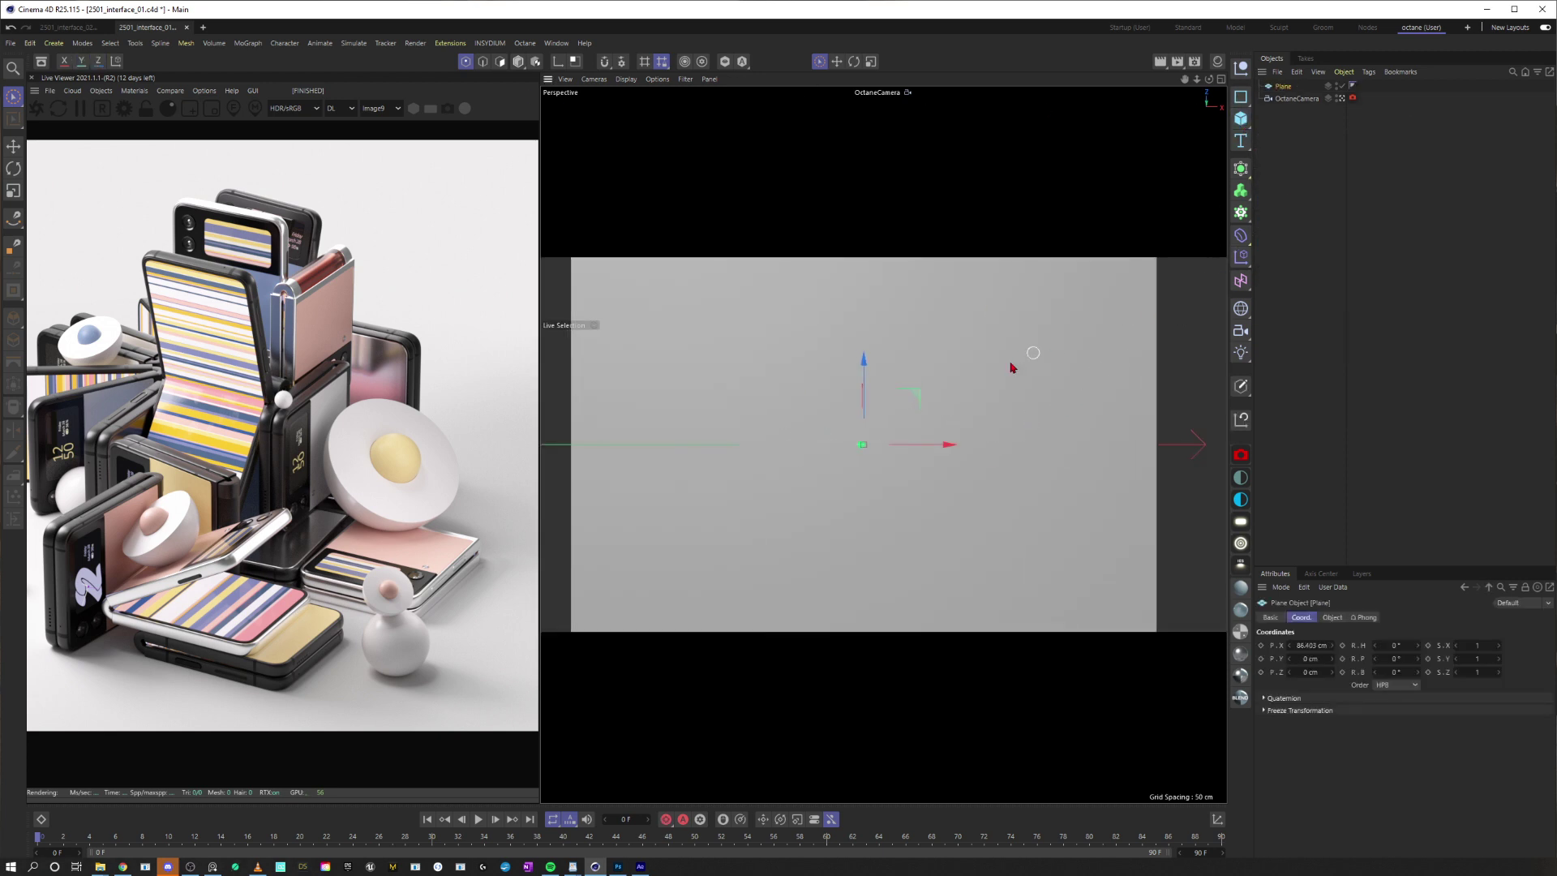
pyautogui.click(1331, 618)
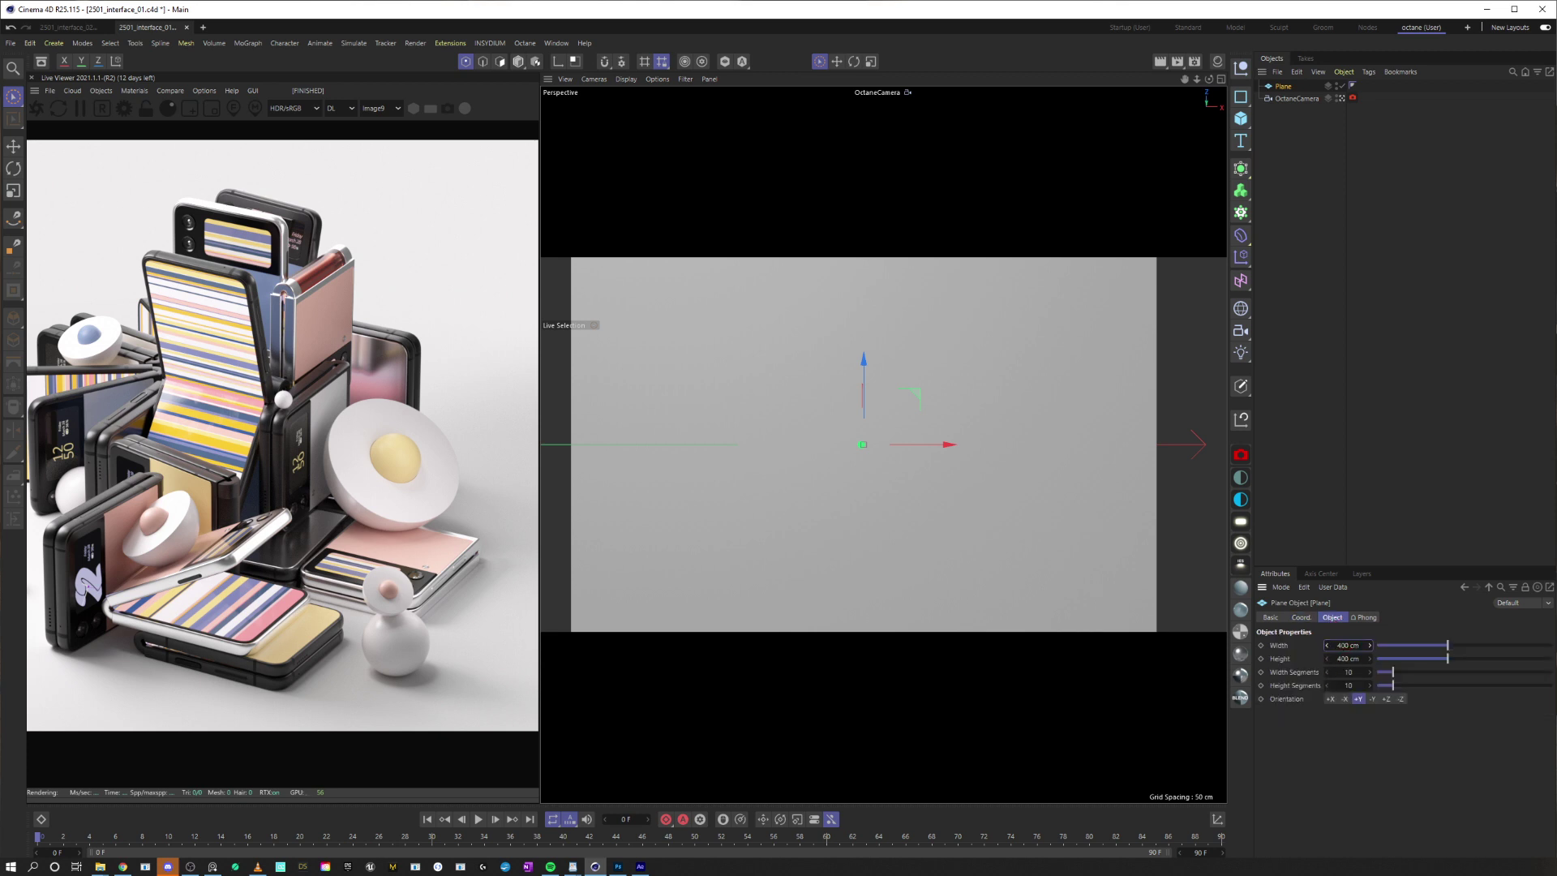
pyautogui.moveTo(1369, 645); pyautogui.dragTo(1489, 644)
pyautogui.click(1320, 179)
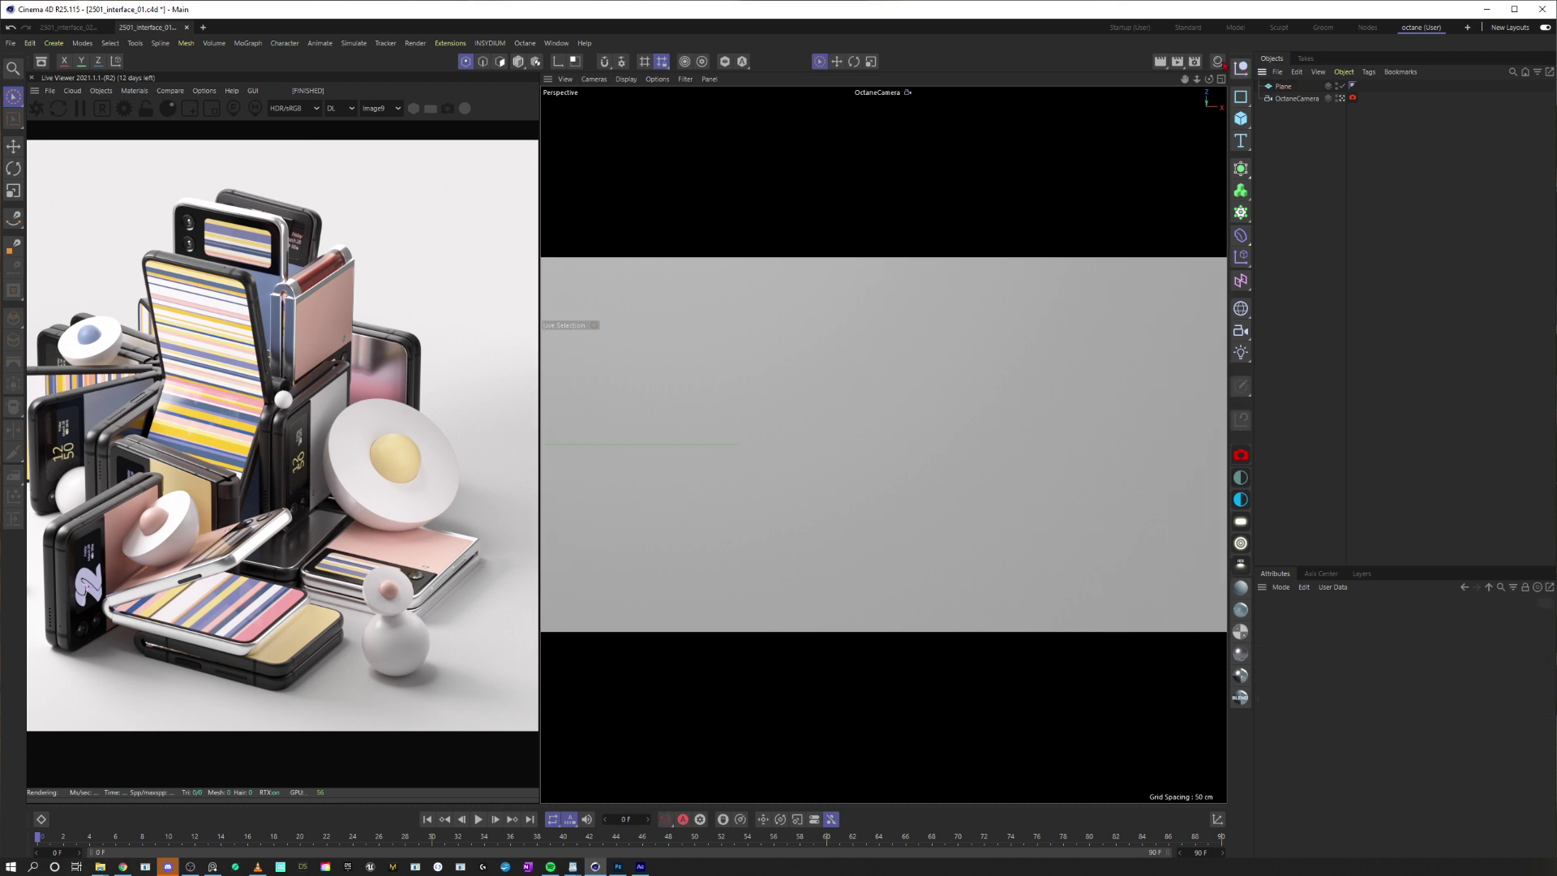
# Show the material list, apply the black Mat.3 material to the plane and lower its luminance color's V to 8%
pyautogui.click(1217, 62)
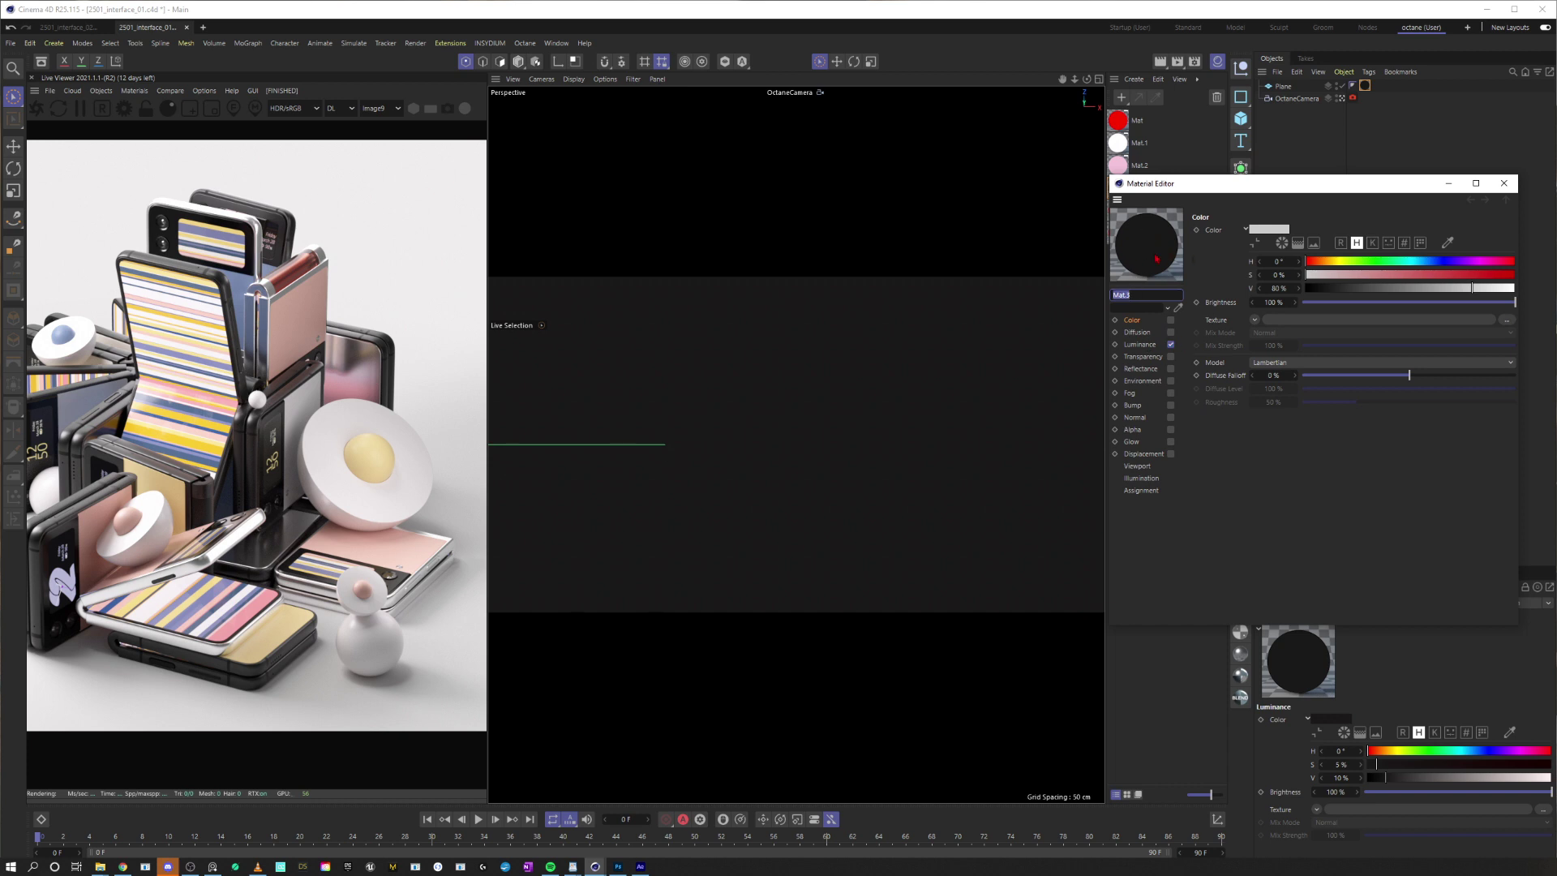
pyautogui.click(1139, 344)
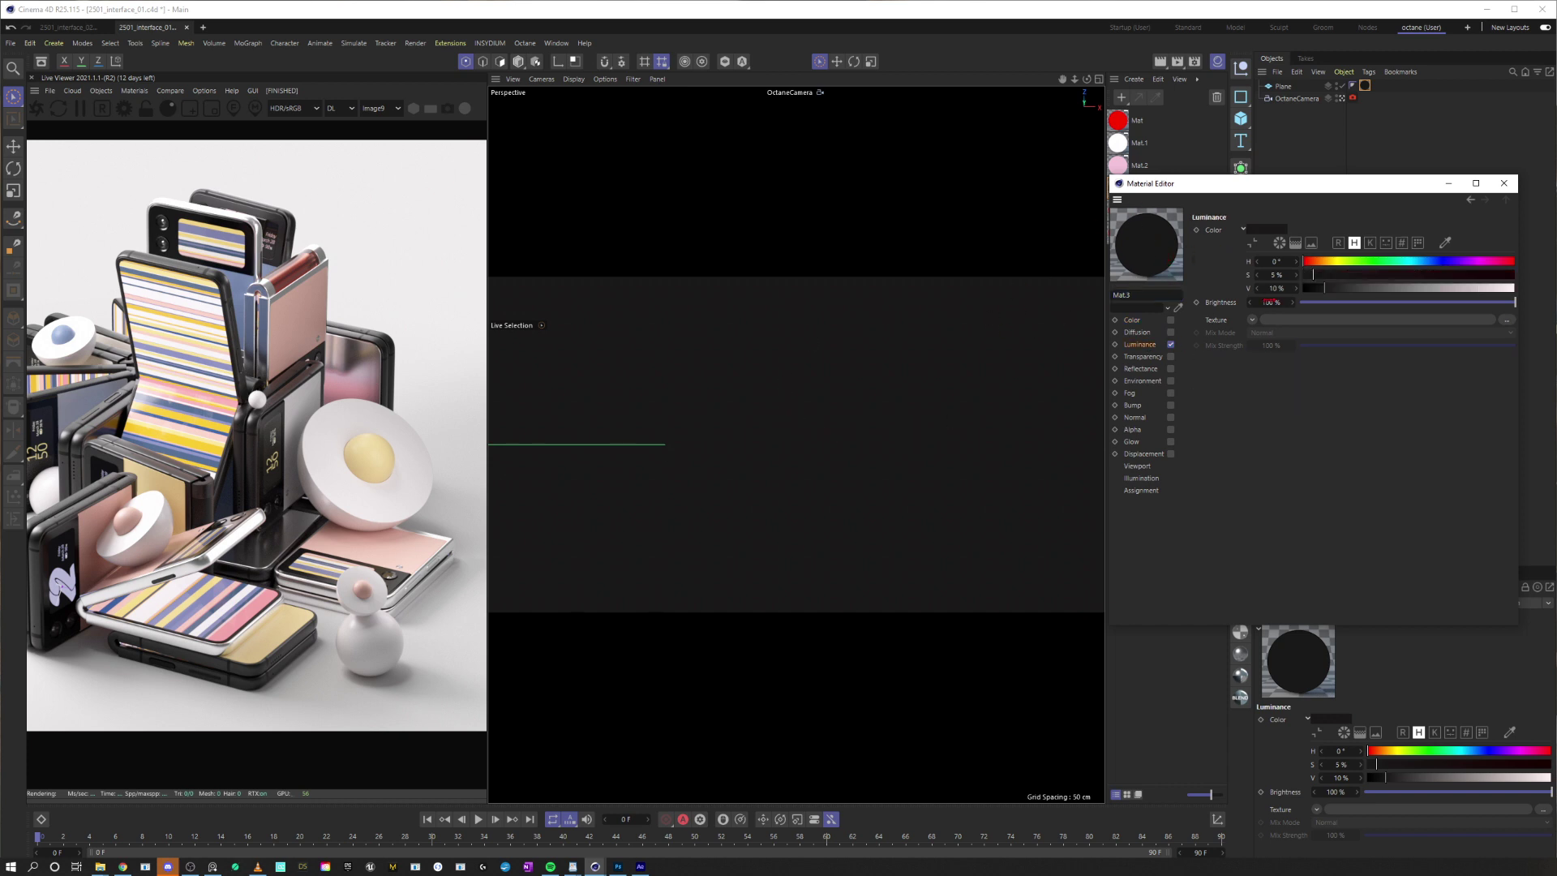
pyautogui.moveTo(1324, 288); pyautogui.dragTo(1313, 288)
pyautogui.click(1504, 184)
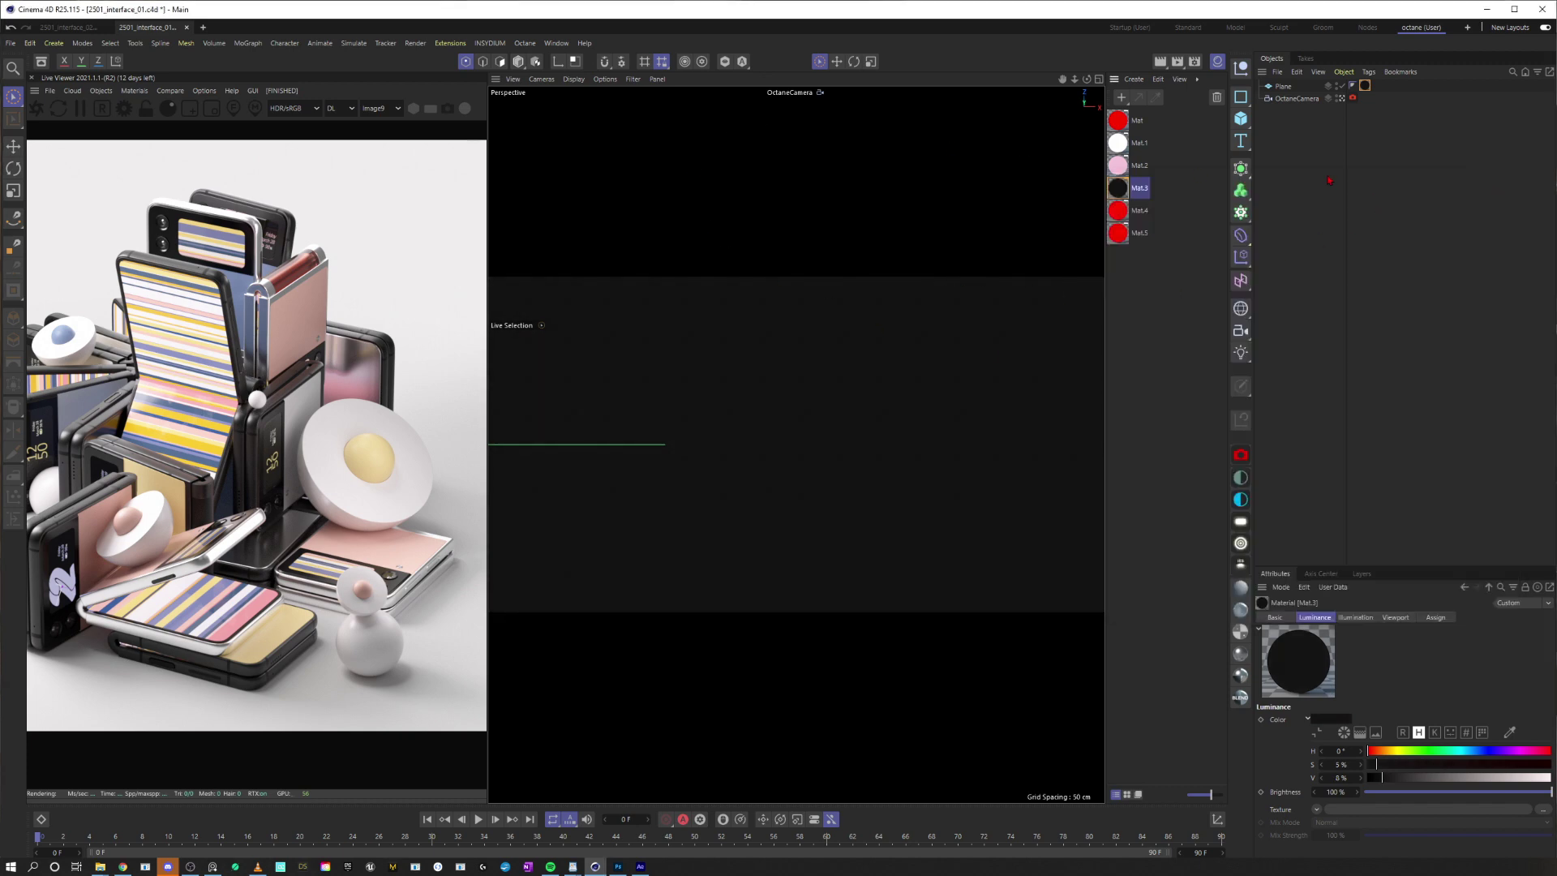
# Compare the pink cover-screen clock artwork in the Samsung reference with the render beside it, and move the reference board off the workspace
pyautogui.hotkey('alt', 'Tab')
pyautogui.scroll(2, 558, 331)
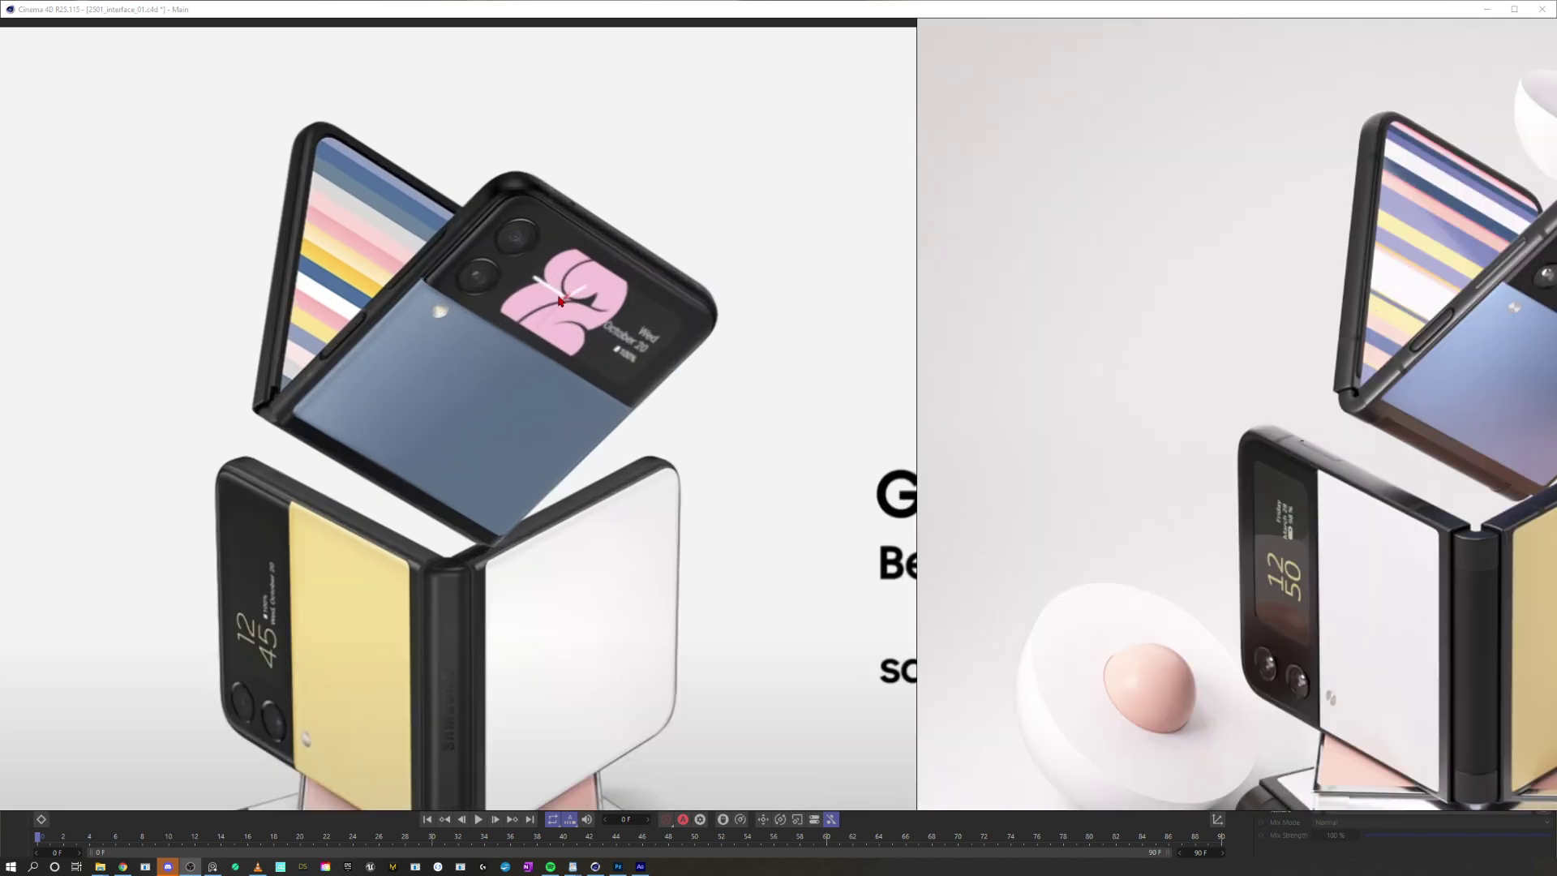
pyautogui.scroll(-3, 560, 326)
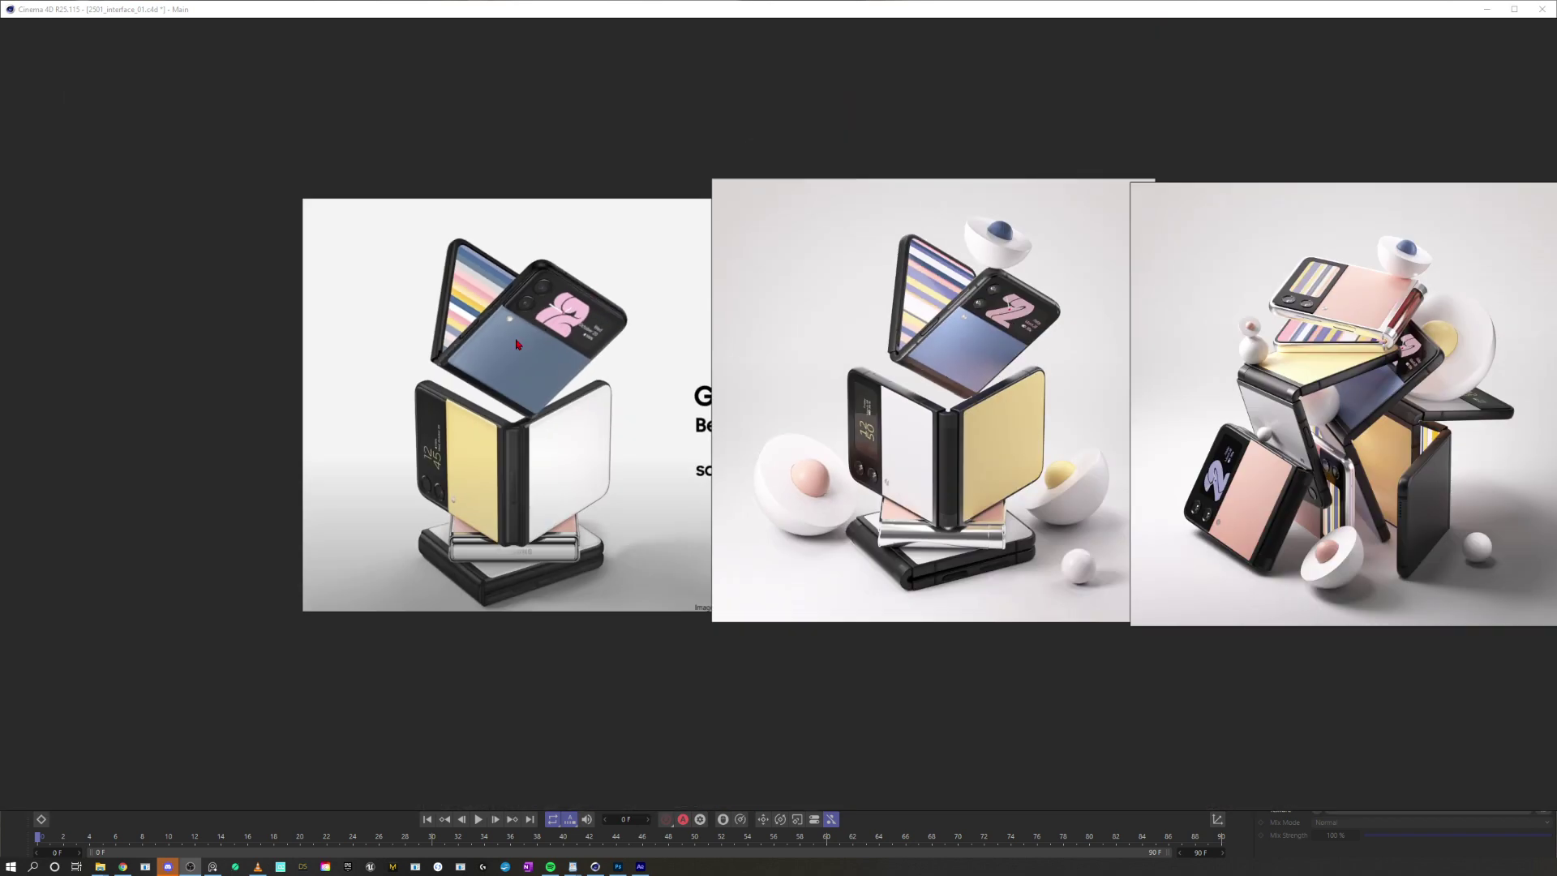
pyautogui.scroll(3, 574, 350)
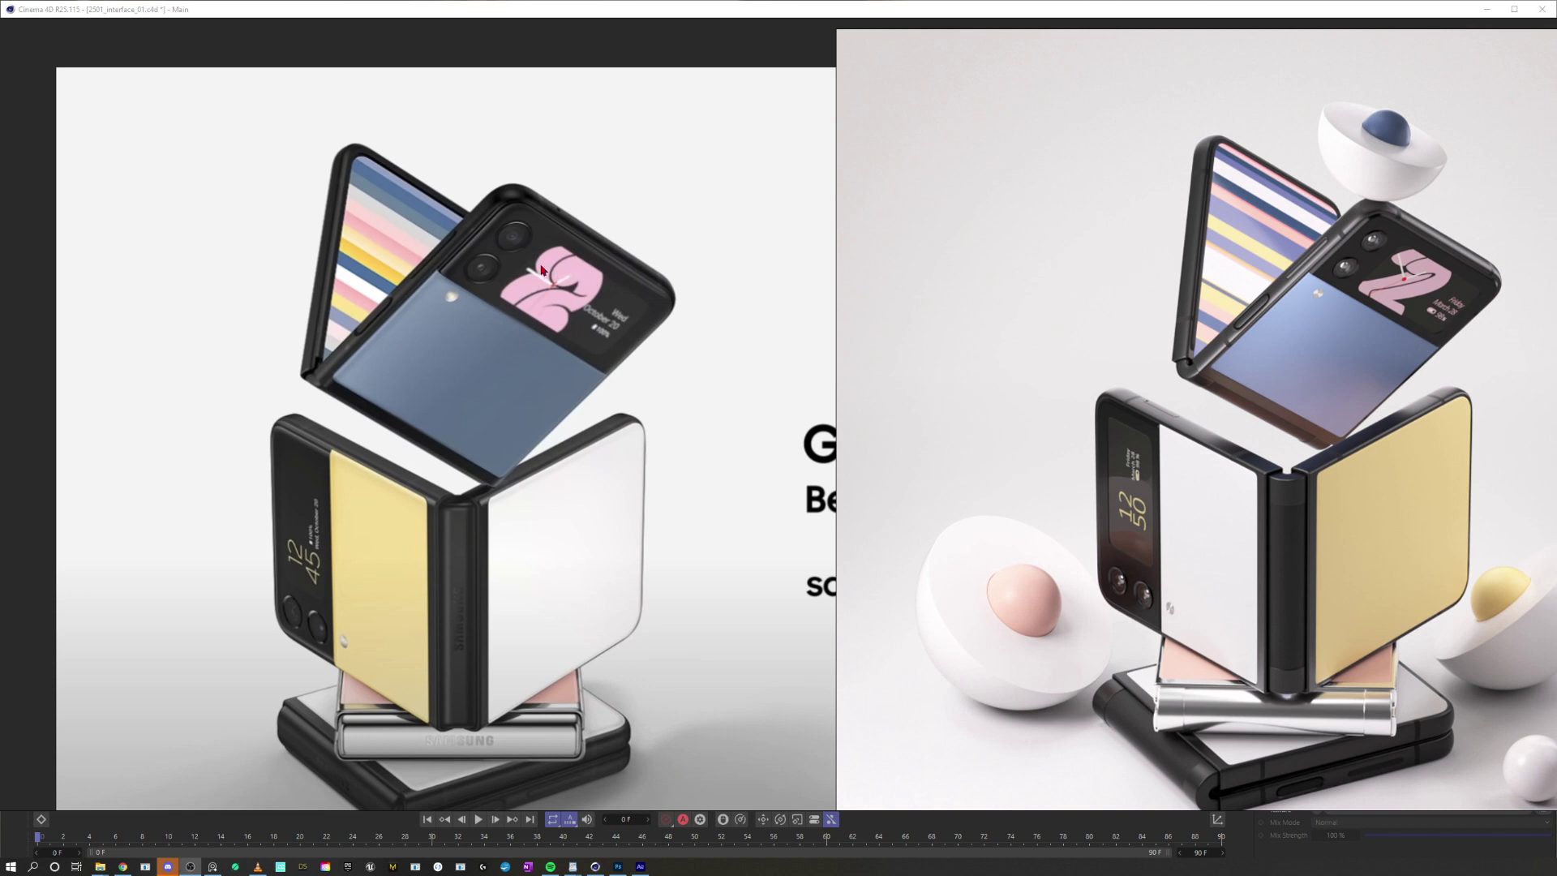
pyautogui.moveTo(537, 289); pyautogui.dragTo(516, 269, button='middle')
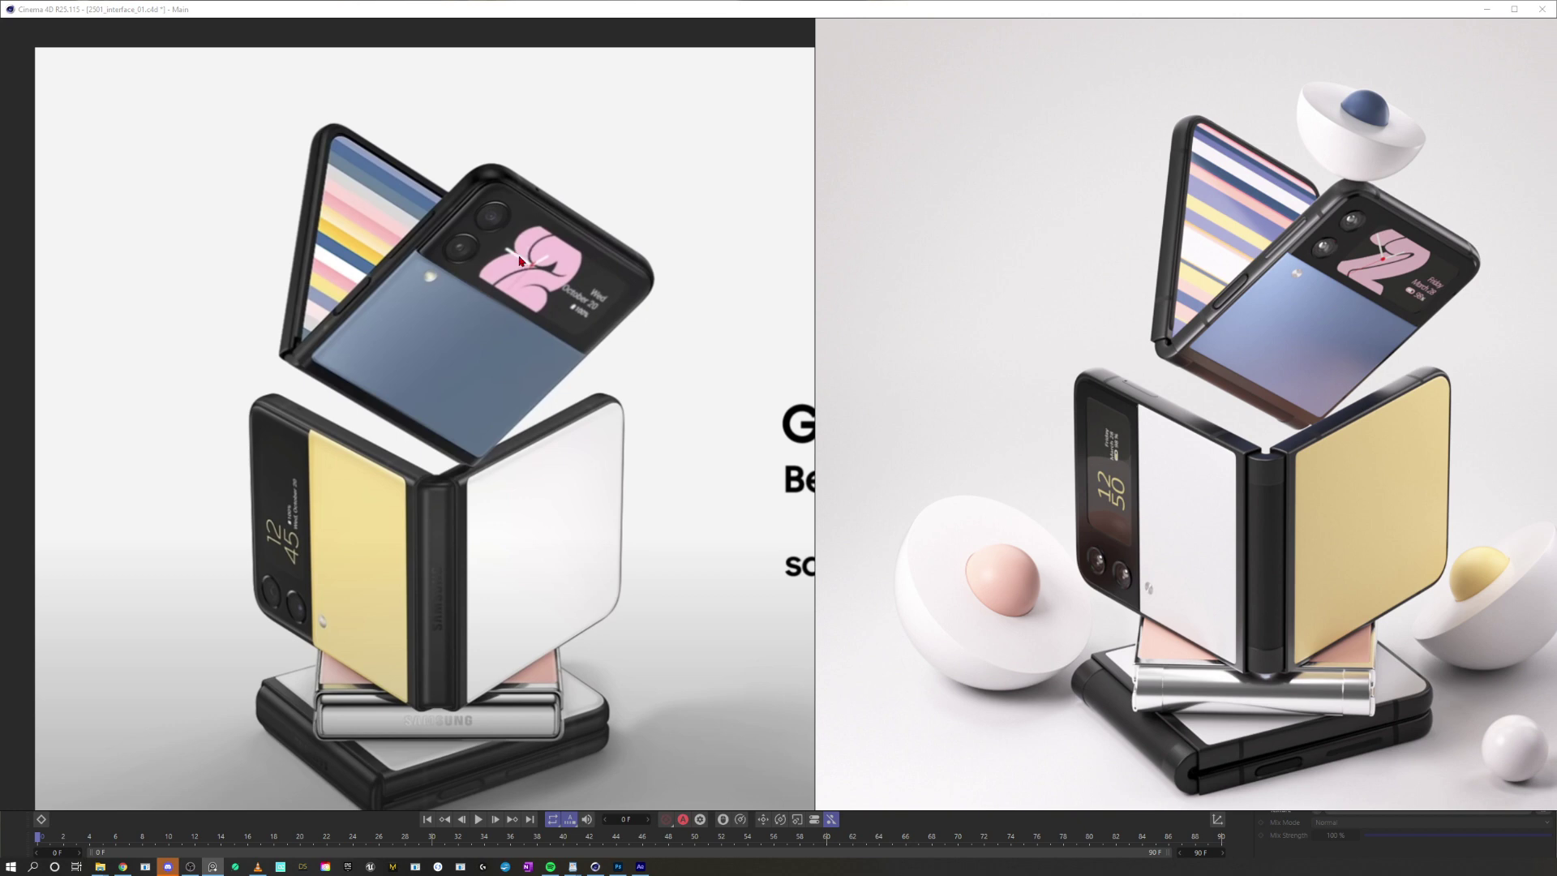
pyautogui.scroll(-2, 523, 280)
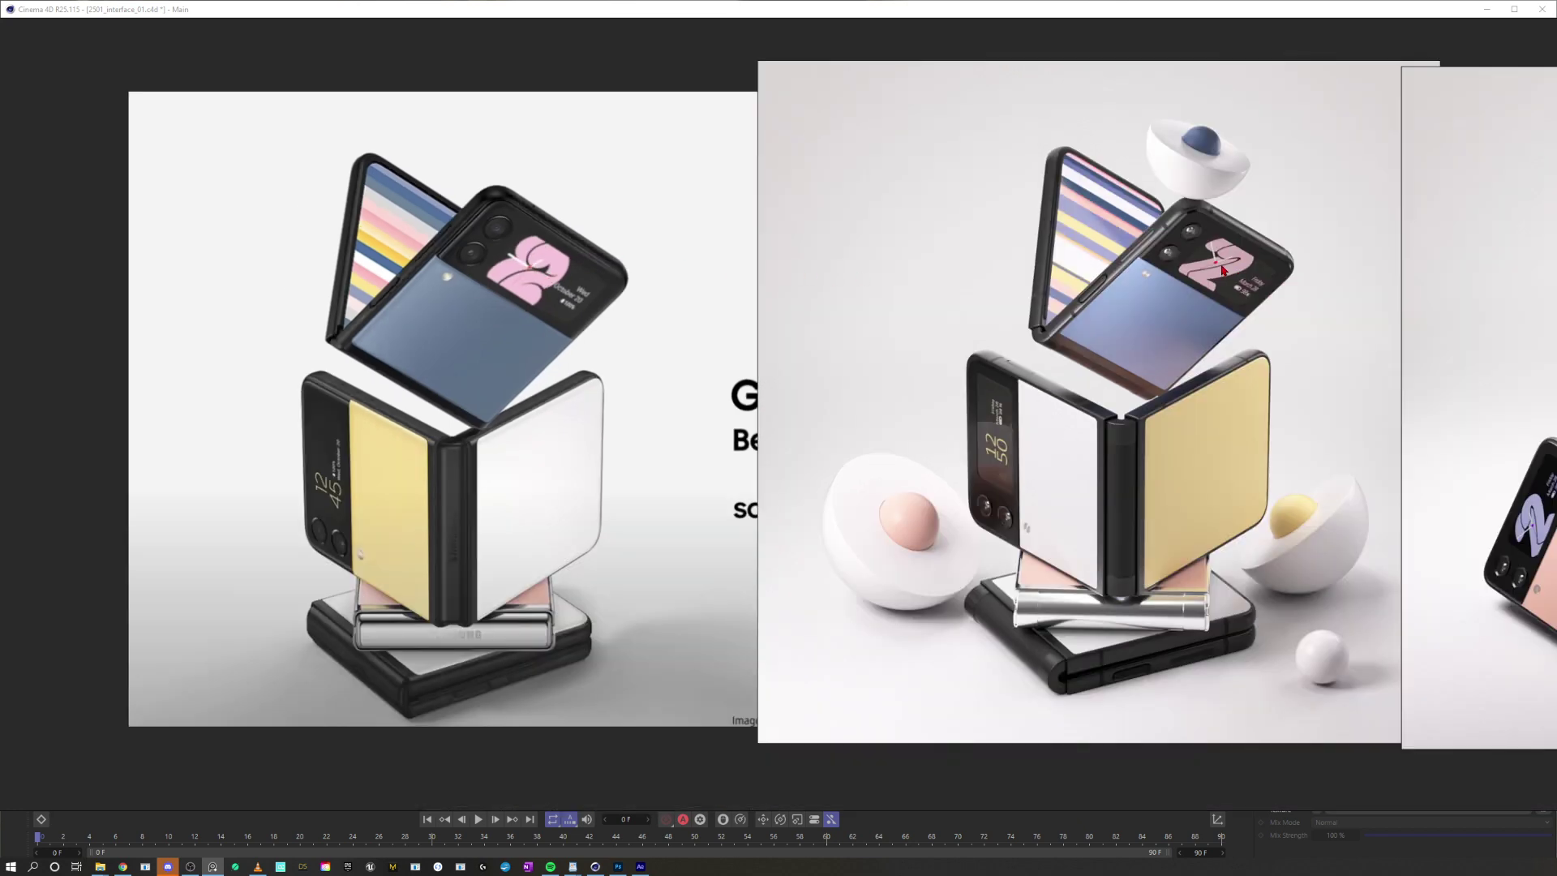
pyautogui.scroll(3, 1223, 271)
pyautogui.scroll(-3, 1225, 304)
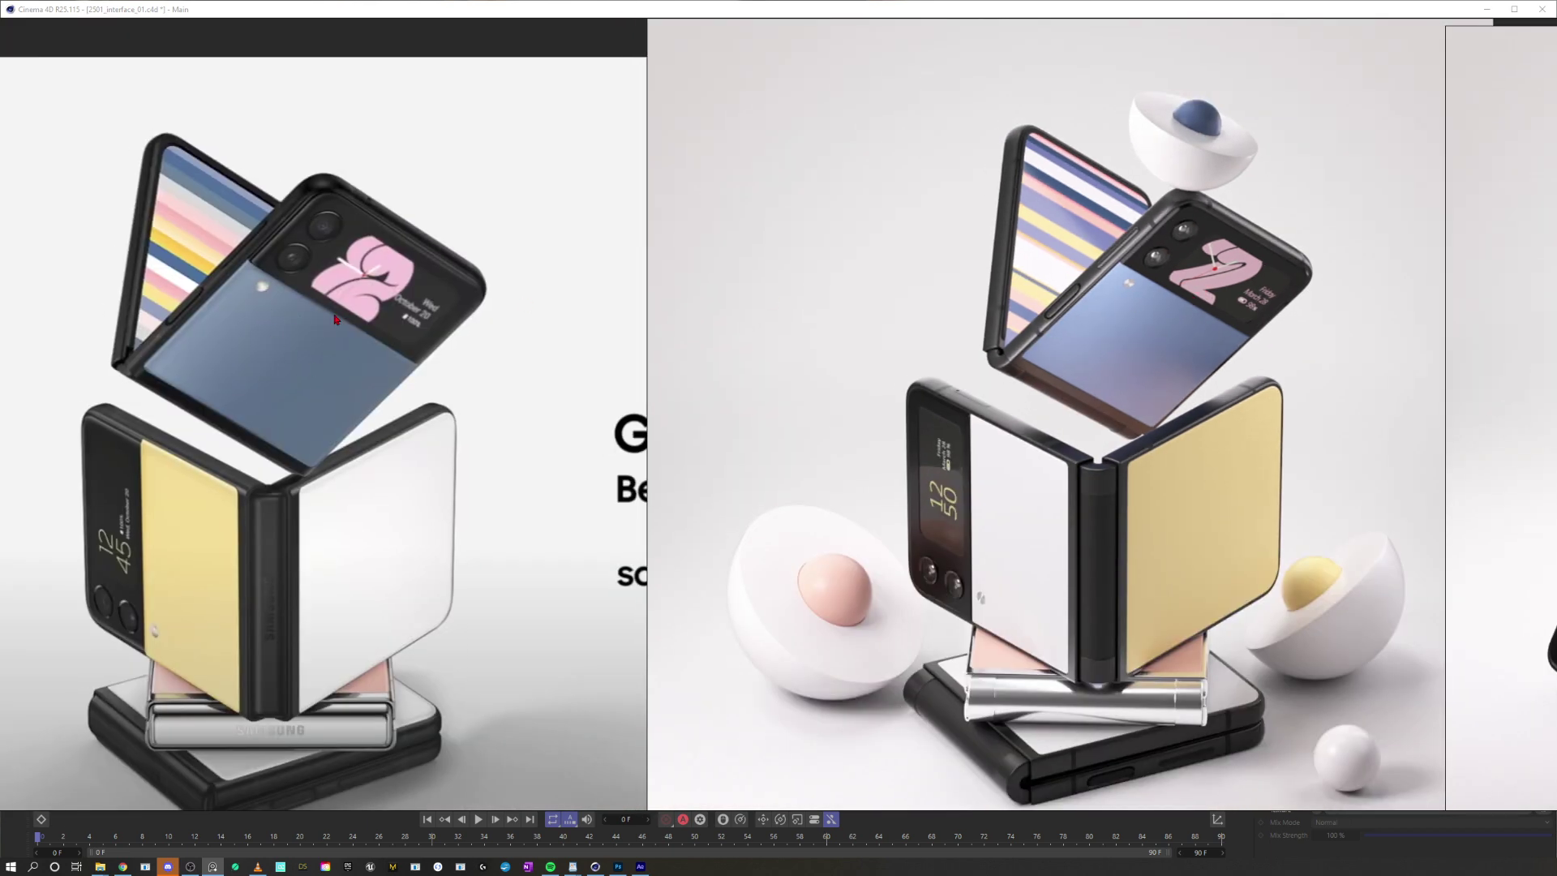
pyautogui.scroll(4, 672, 369)
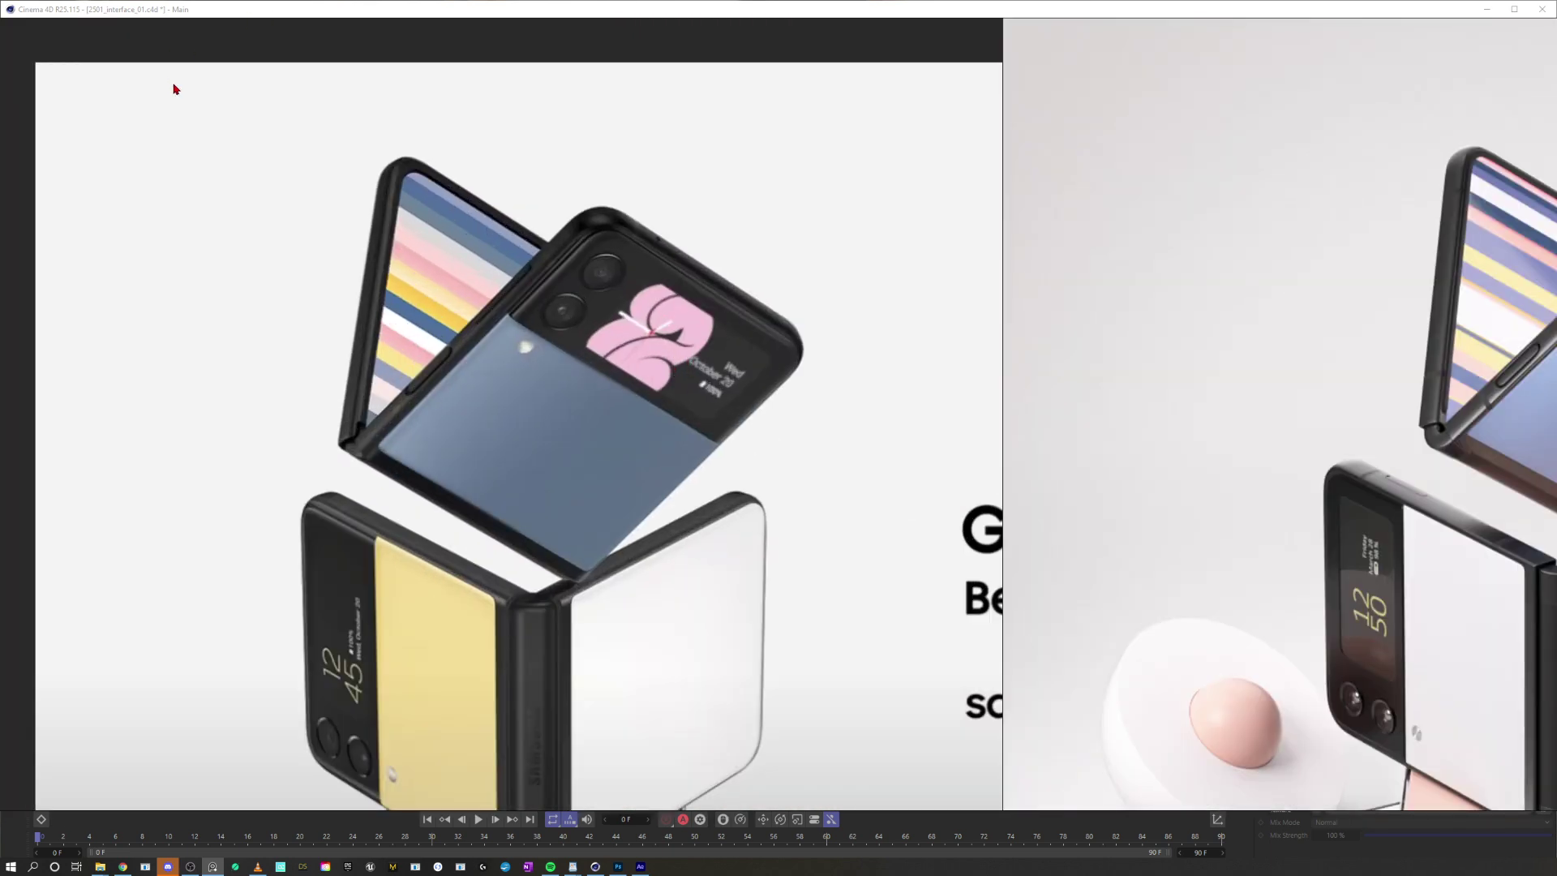
pyautogui.hotkey('ctrl', 'Tab')
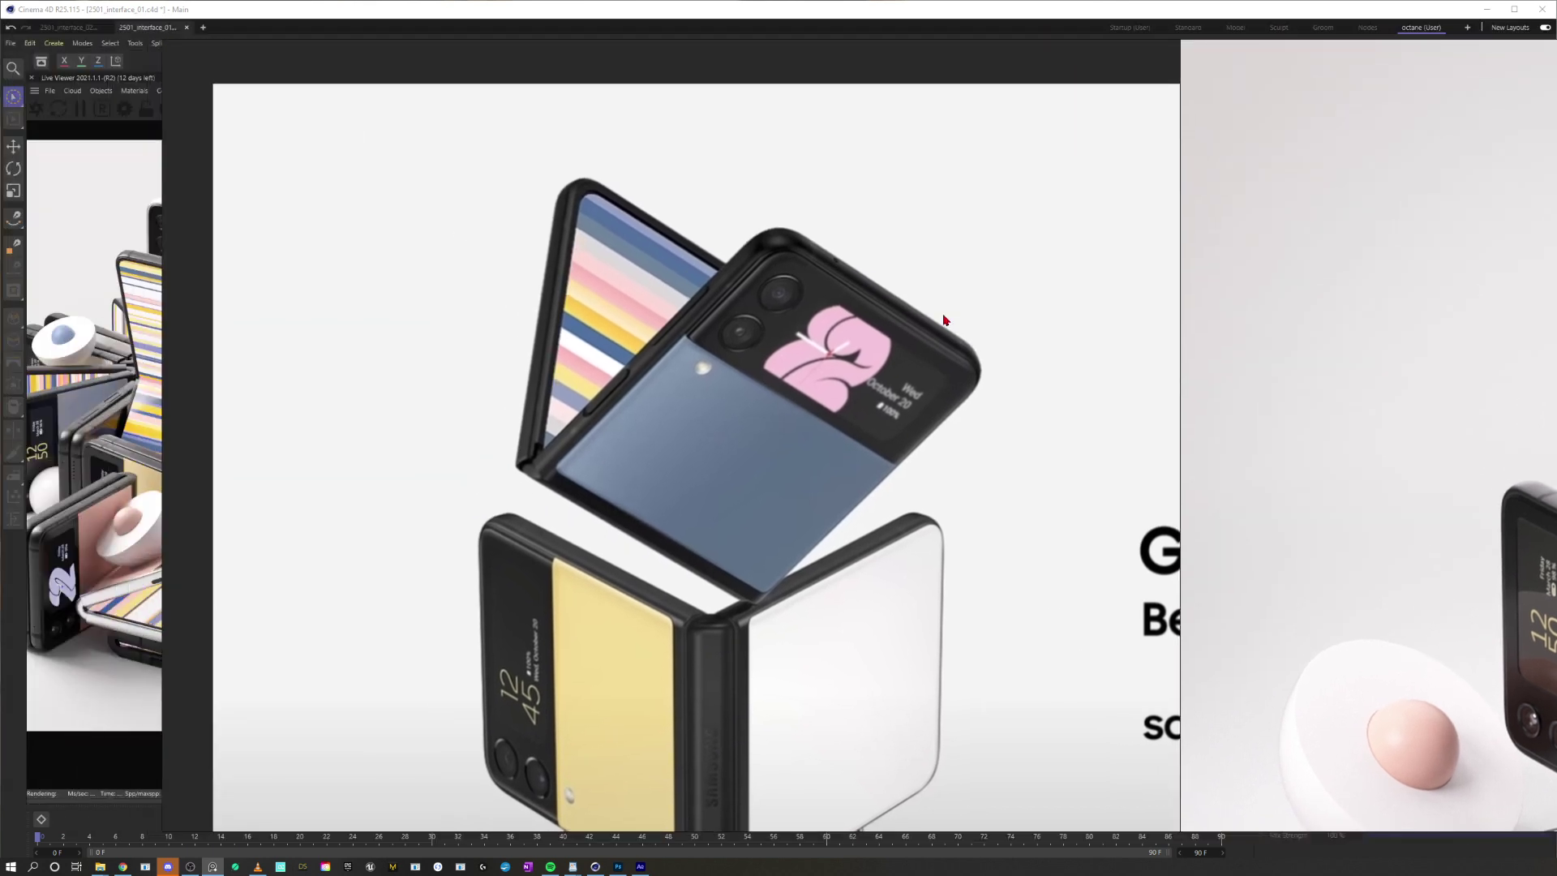
pyautogui.moveTo(261, 58); pyautogui.dragTo(1556, 211)
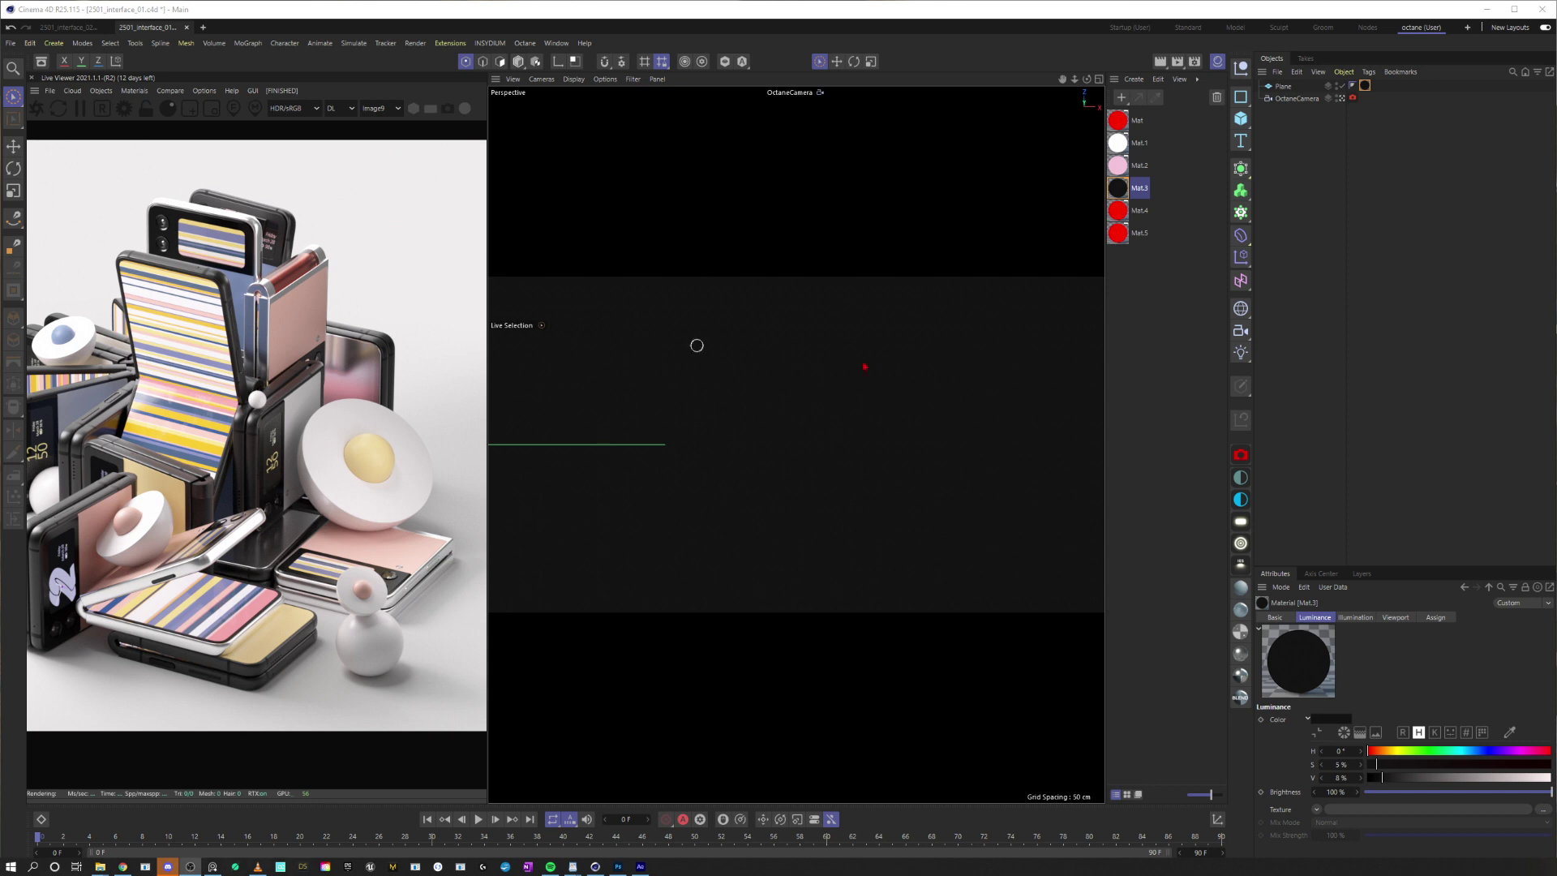
# Add a disc to the scene and set the OctaneCamera's X position to 0 cm
pyautogui.click(1293, 170)
pyautogui.moveTo(1243, 121); pyautogui.dragTo(1366, 159)
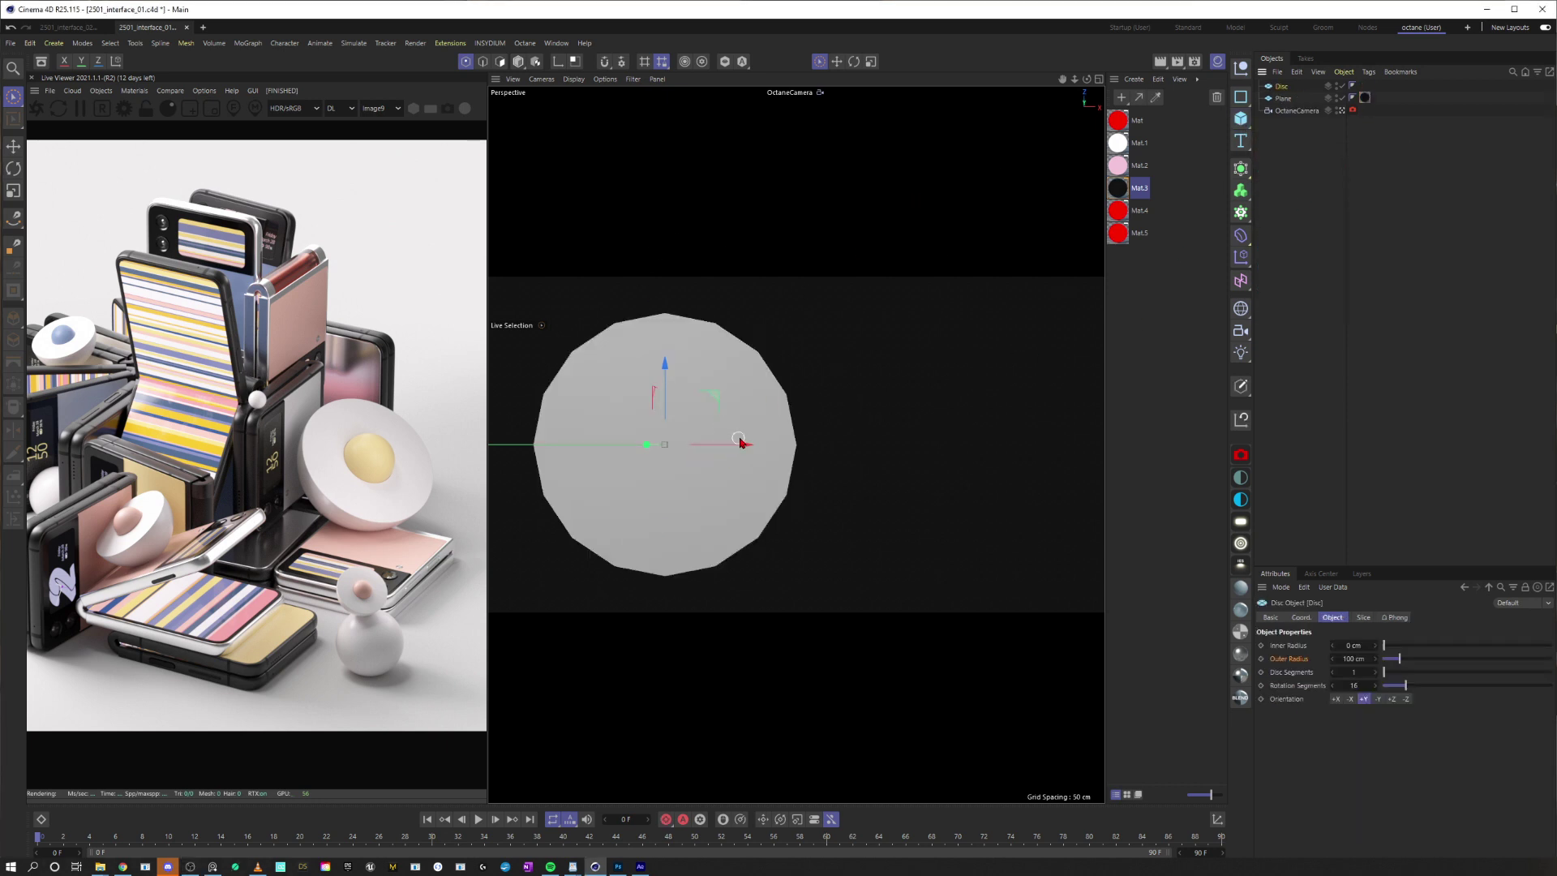
pyautogui.click(1295, 119)
pyautogui.click(1296, 111)
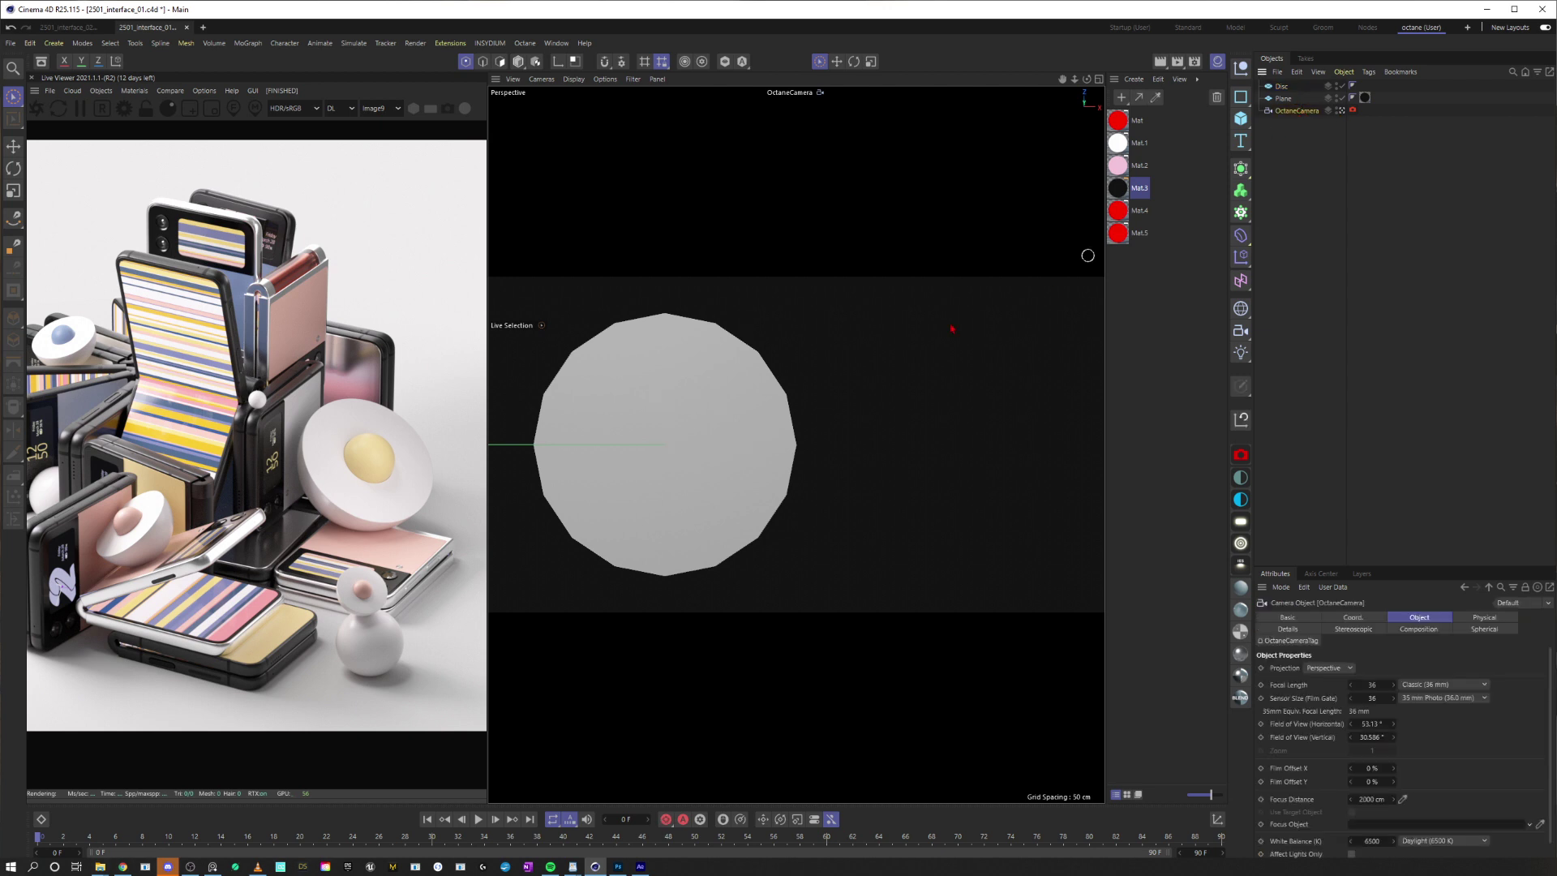
pyautogui.click(1350, 619)
pyautogui.doubleClick(1311, 668)
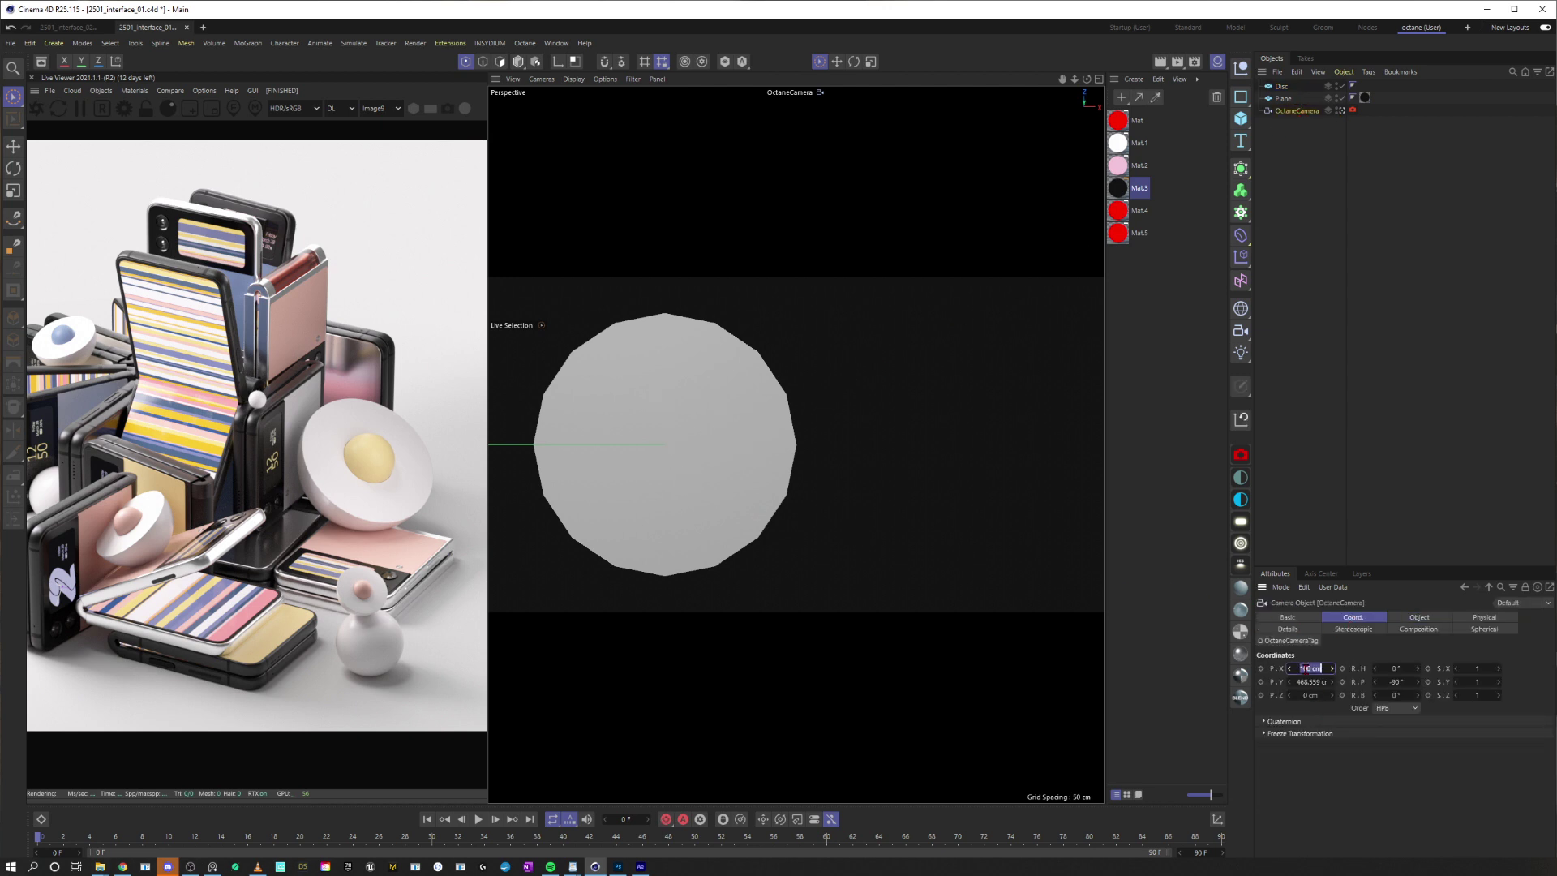
pyautogui.write('0')
pyautogui.press('Return')
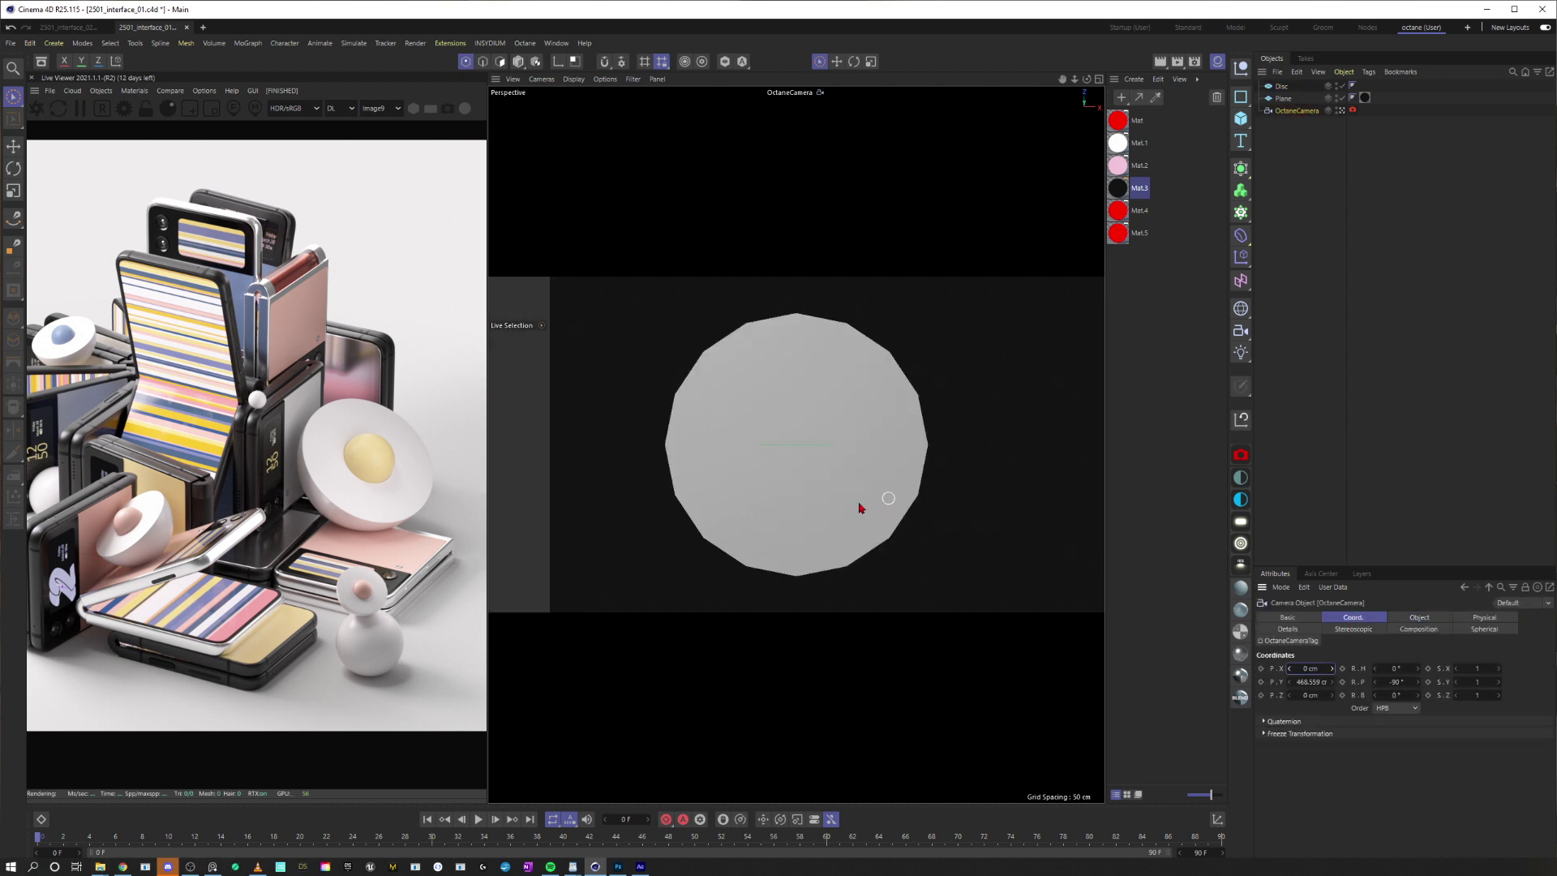
# Slide the plane back along X so it covers the whole camera frame behind the disc, and select the disc
pyautogui.click(1288, 99)
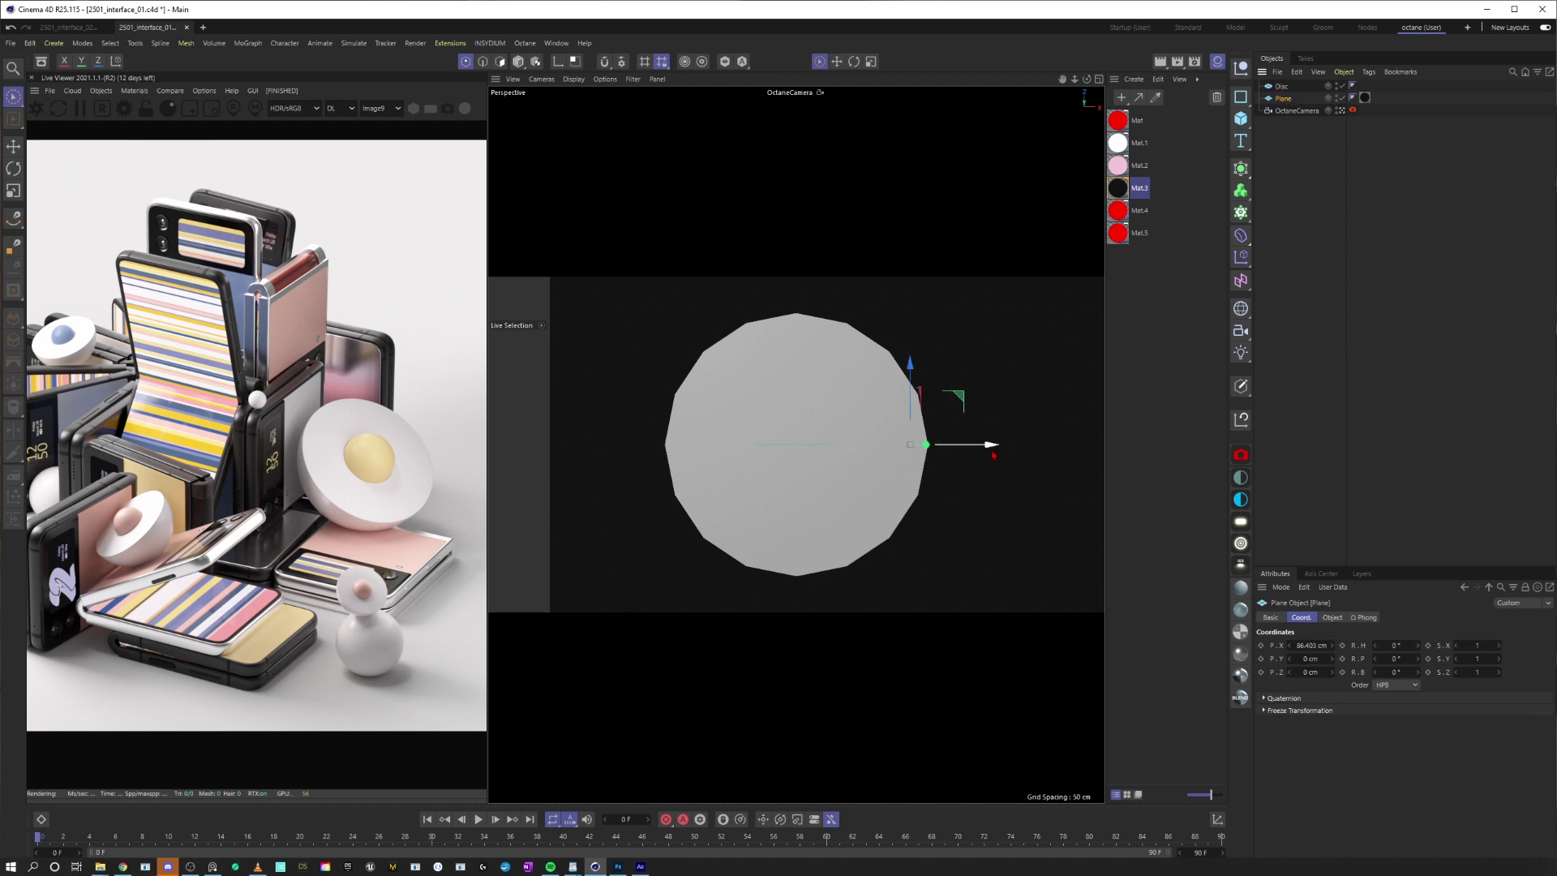
pyautogui.moveTo(993, 455); pyautogui.dragTo(850, 452)
pyautogui.click(1283, 87)
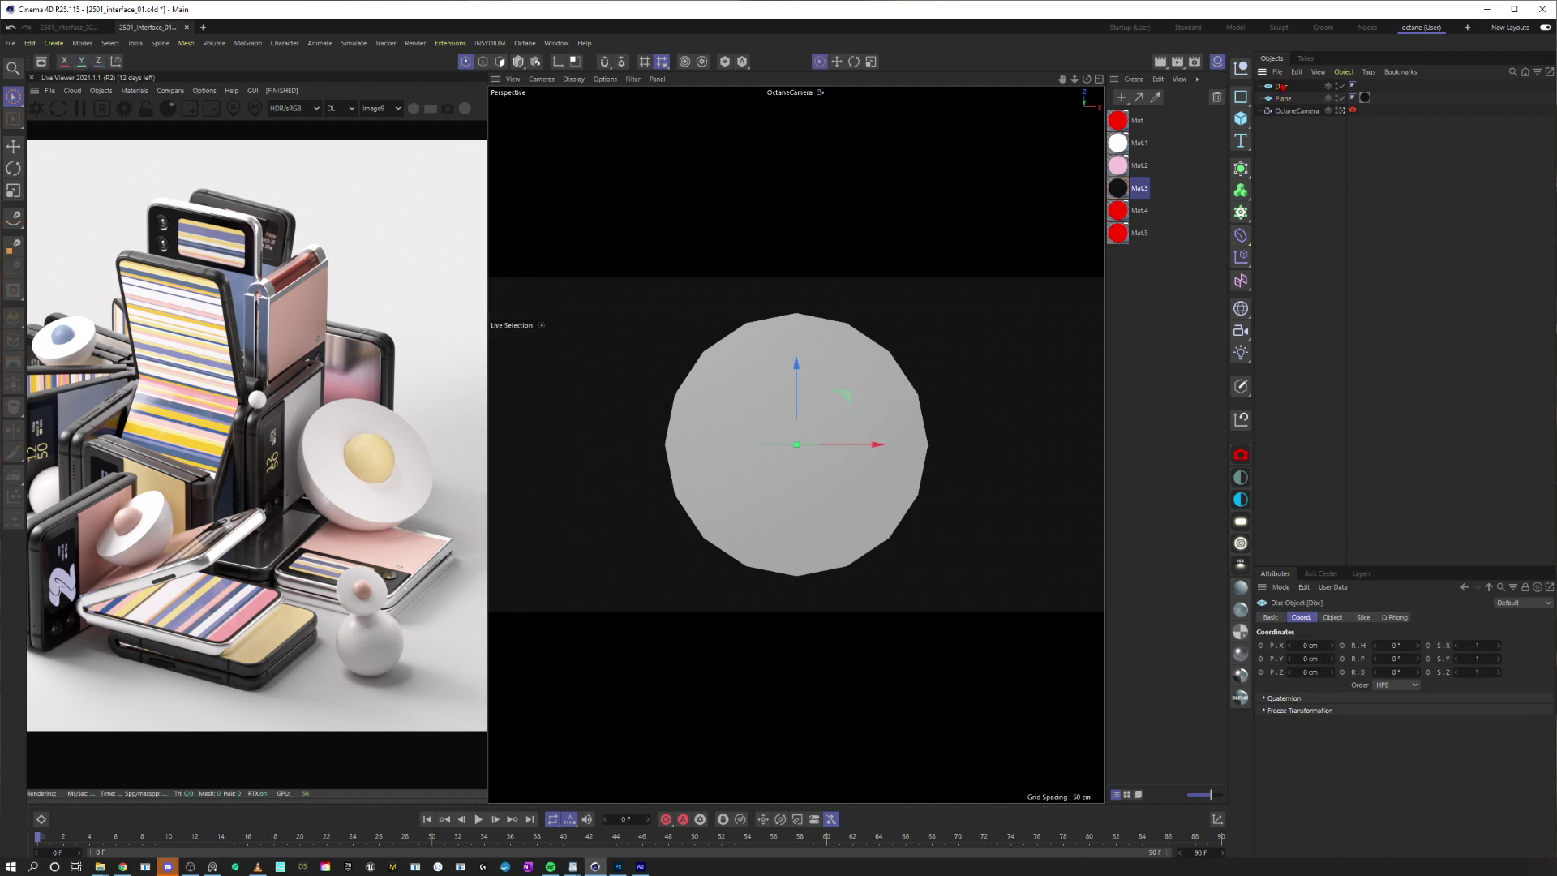
# Set the disc's rotation segments to 100 so that its outline is smoothly round
pyautogui.click(1331, 617)
pyautogui.moveTo(1338, 566); pyautogui.dragTo(1343, 463)
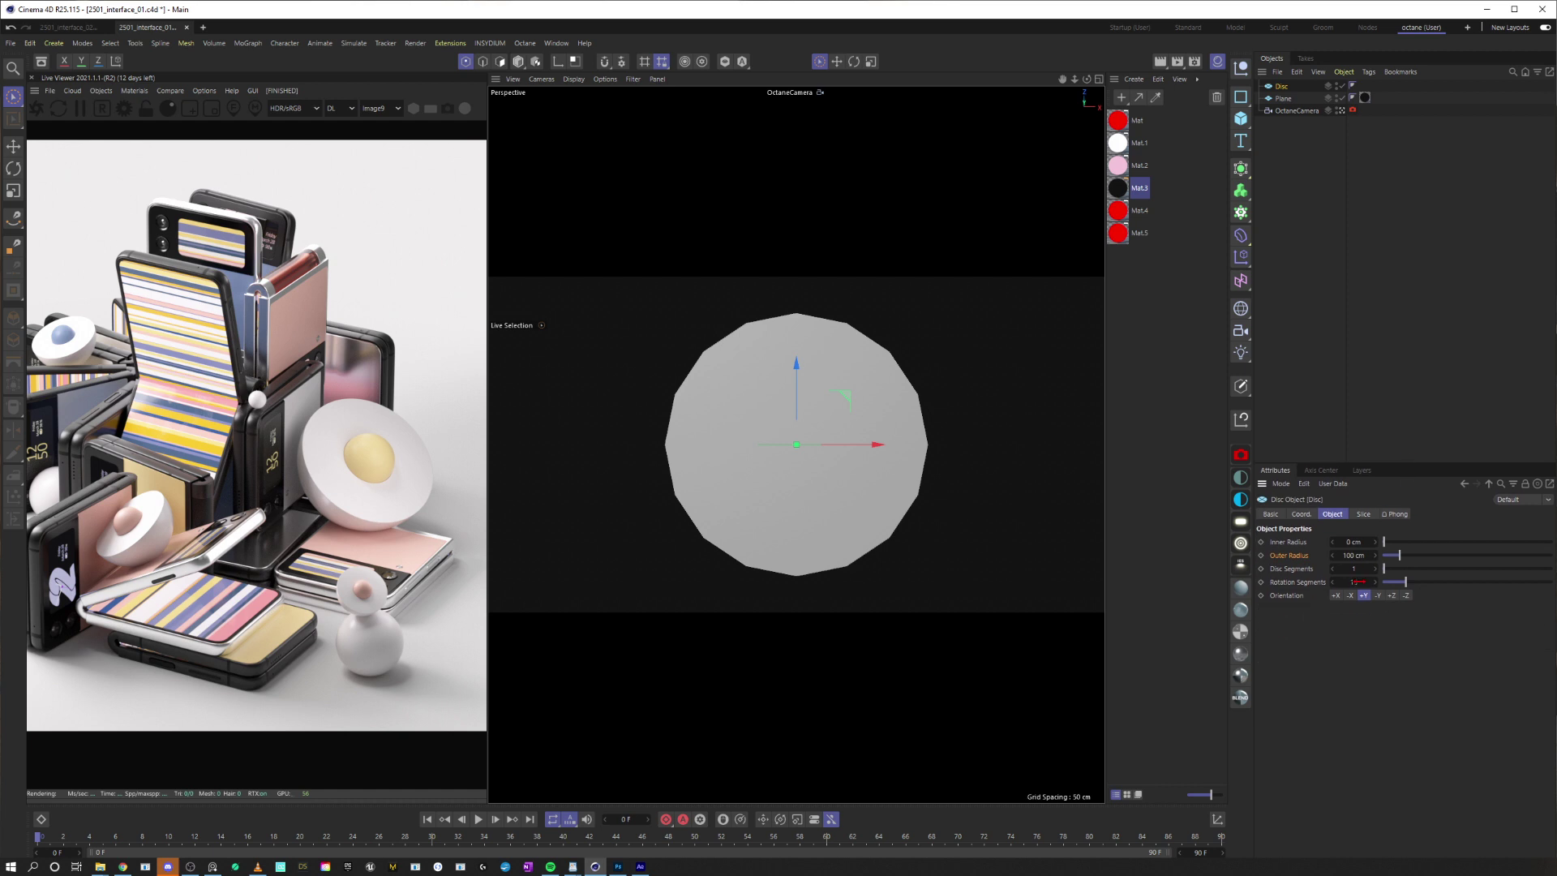
pyautogui.doubleClick(1356, 582)
pyautogui.write('100')
pyautogui.press('Return')
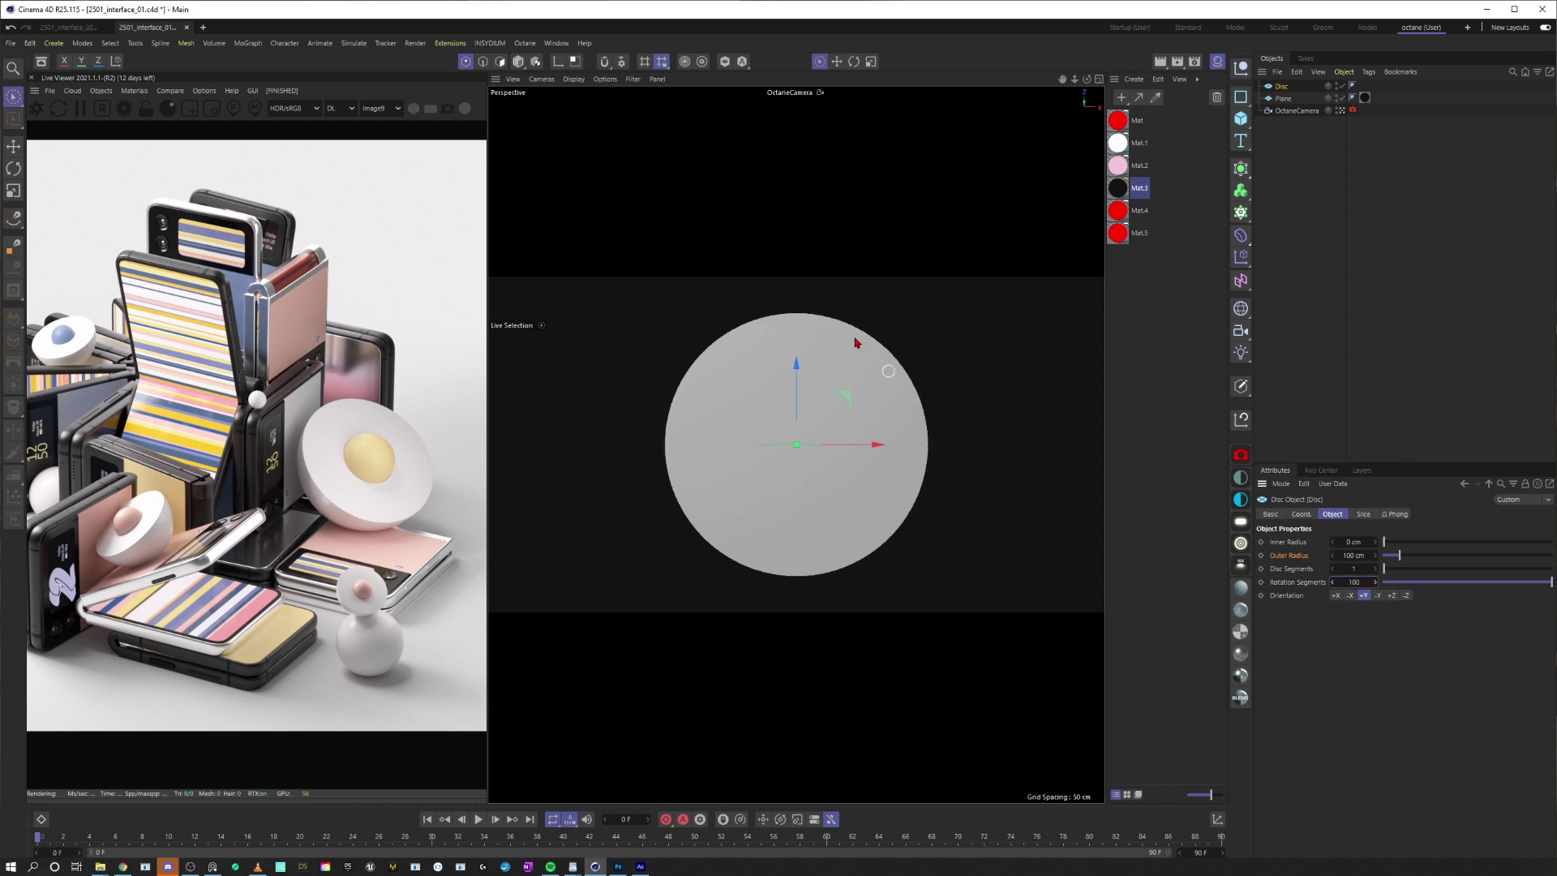
# Reduce the disc's outer radius to 5 cm and deselect it
pyautogui.doubleClick(1349, 555)
pyautogui.write('10')
pyautogui.press('Return')
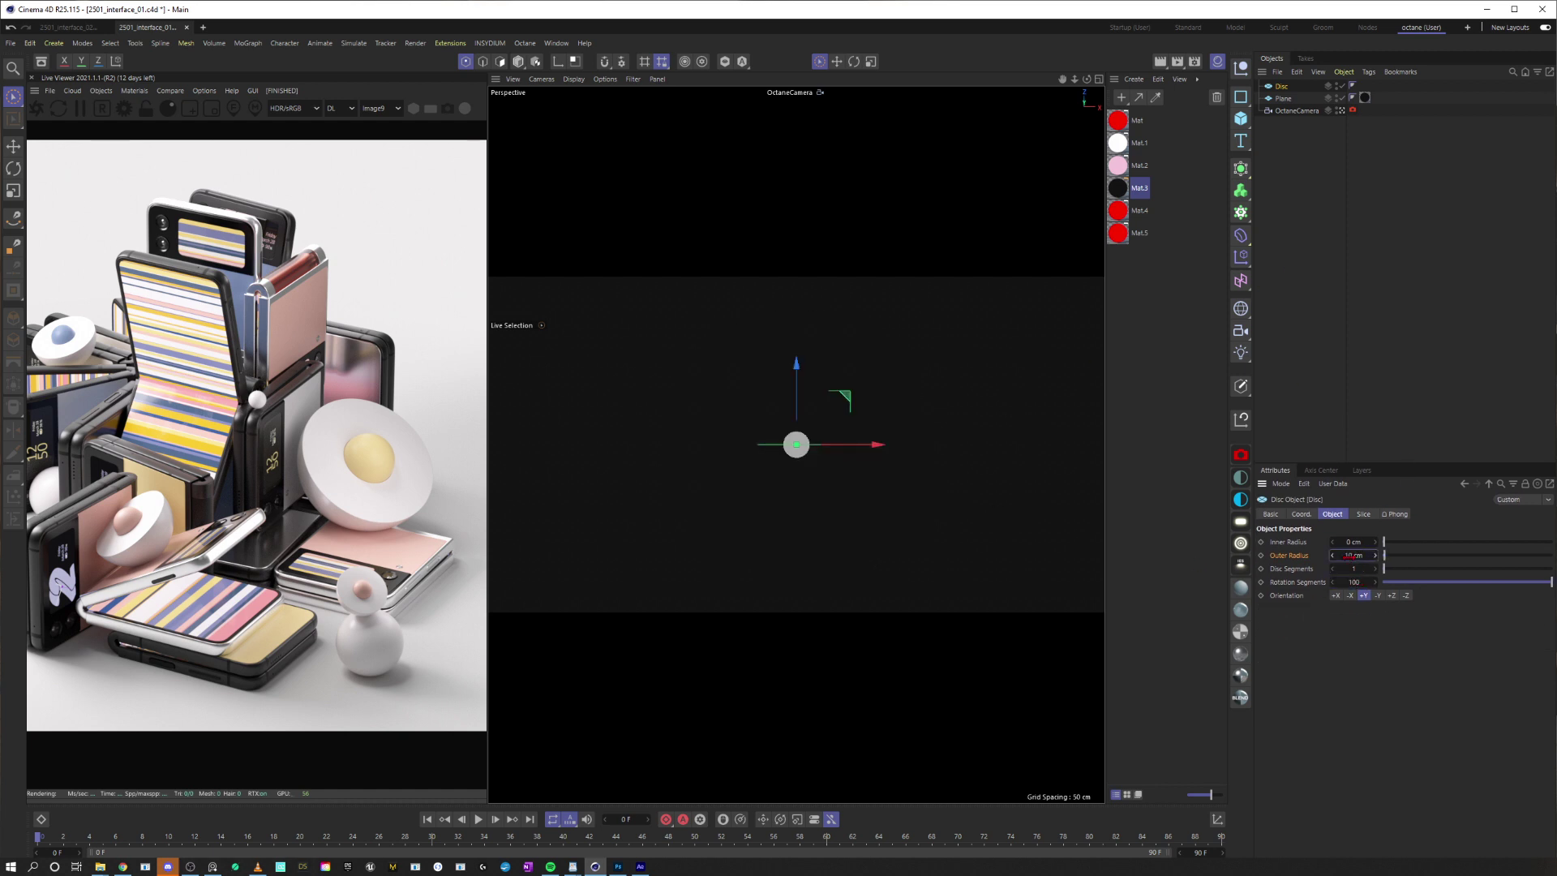
pyautogui.doubleClick(1349, 556)
pyautogui.write('5')
pyautogui.press('Return')
pyautogui.click(1283, 135)
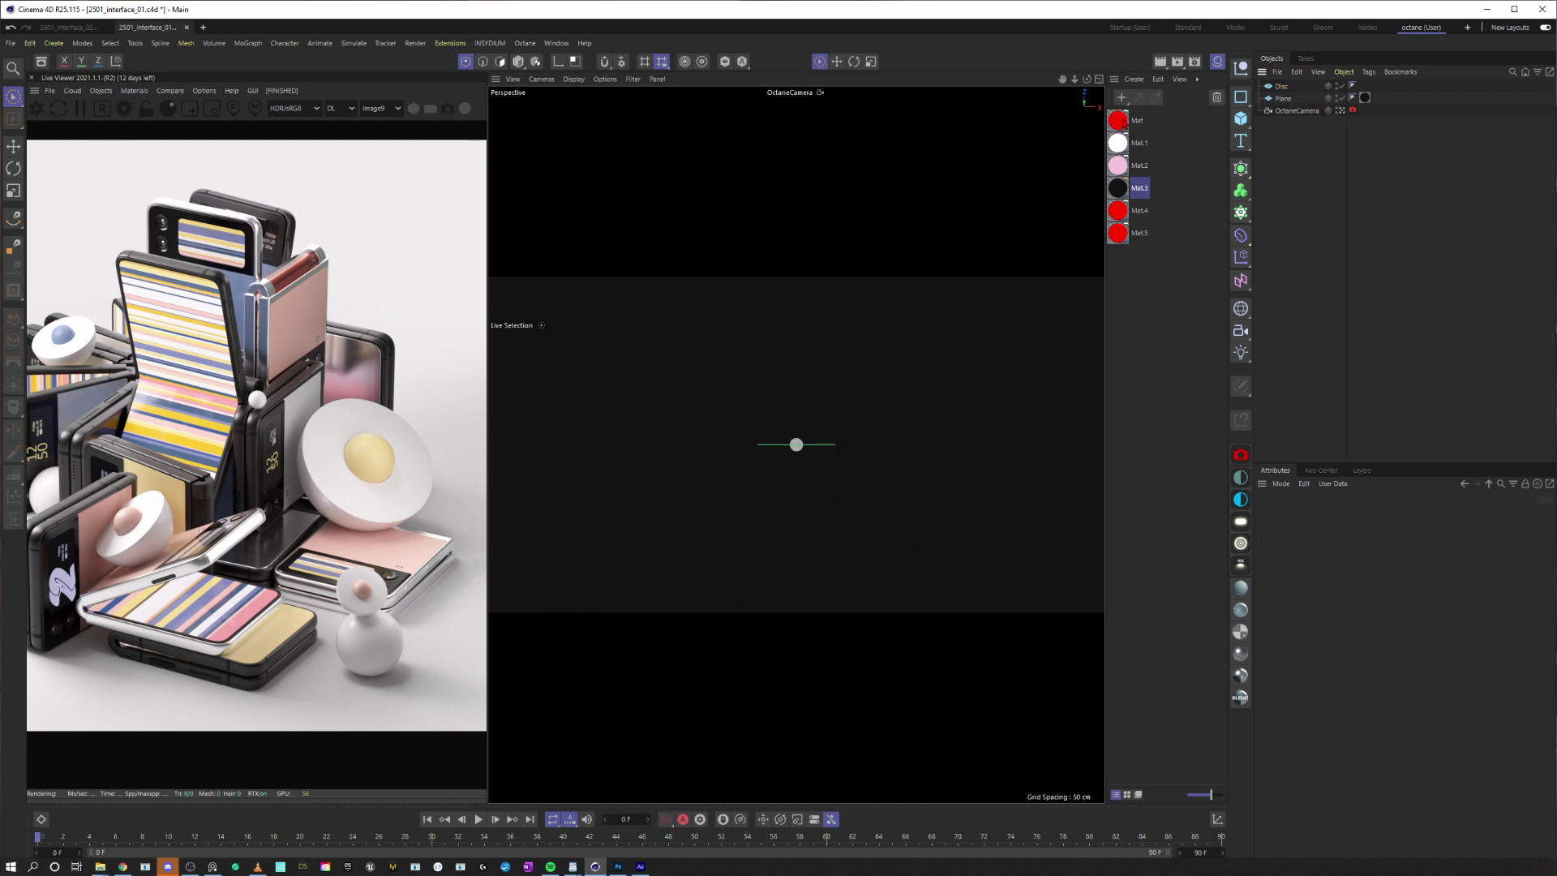
# Delete the two unneeded red materials Mat.4 and Mat.5
pyautogui.click(1133, 266)
pyautogui.moveTo(1123, 269); pyautogui.dragTo(1157, 207)
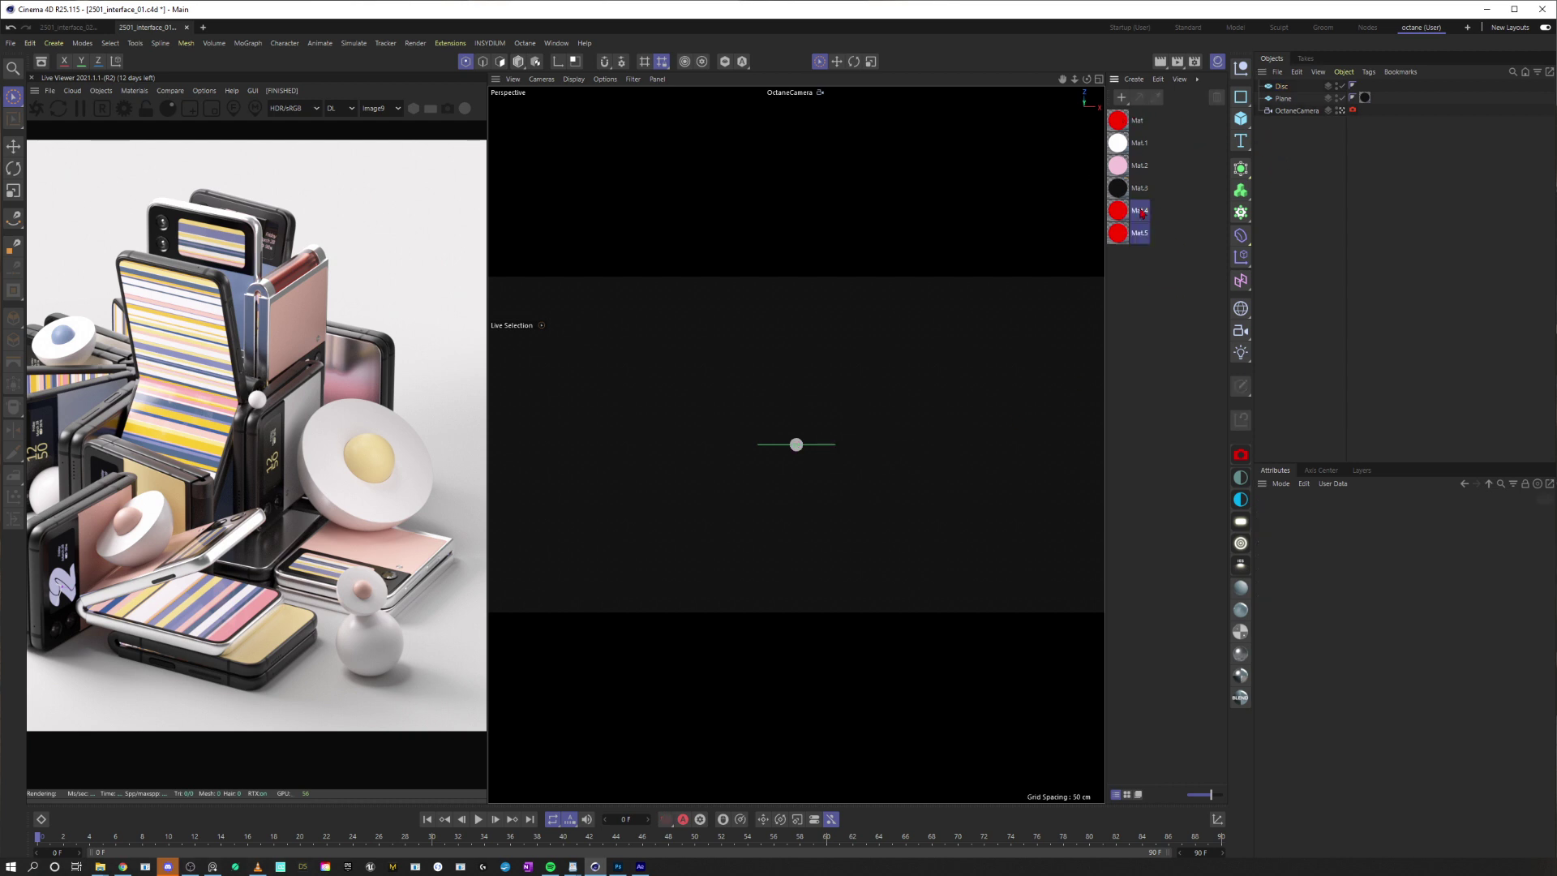
pyautogui.press('Delete')
# Check the cover-screen clocks on the reference board and apply the red material Mat to the disc
pyautogui.click(1118, 120)
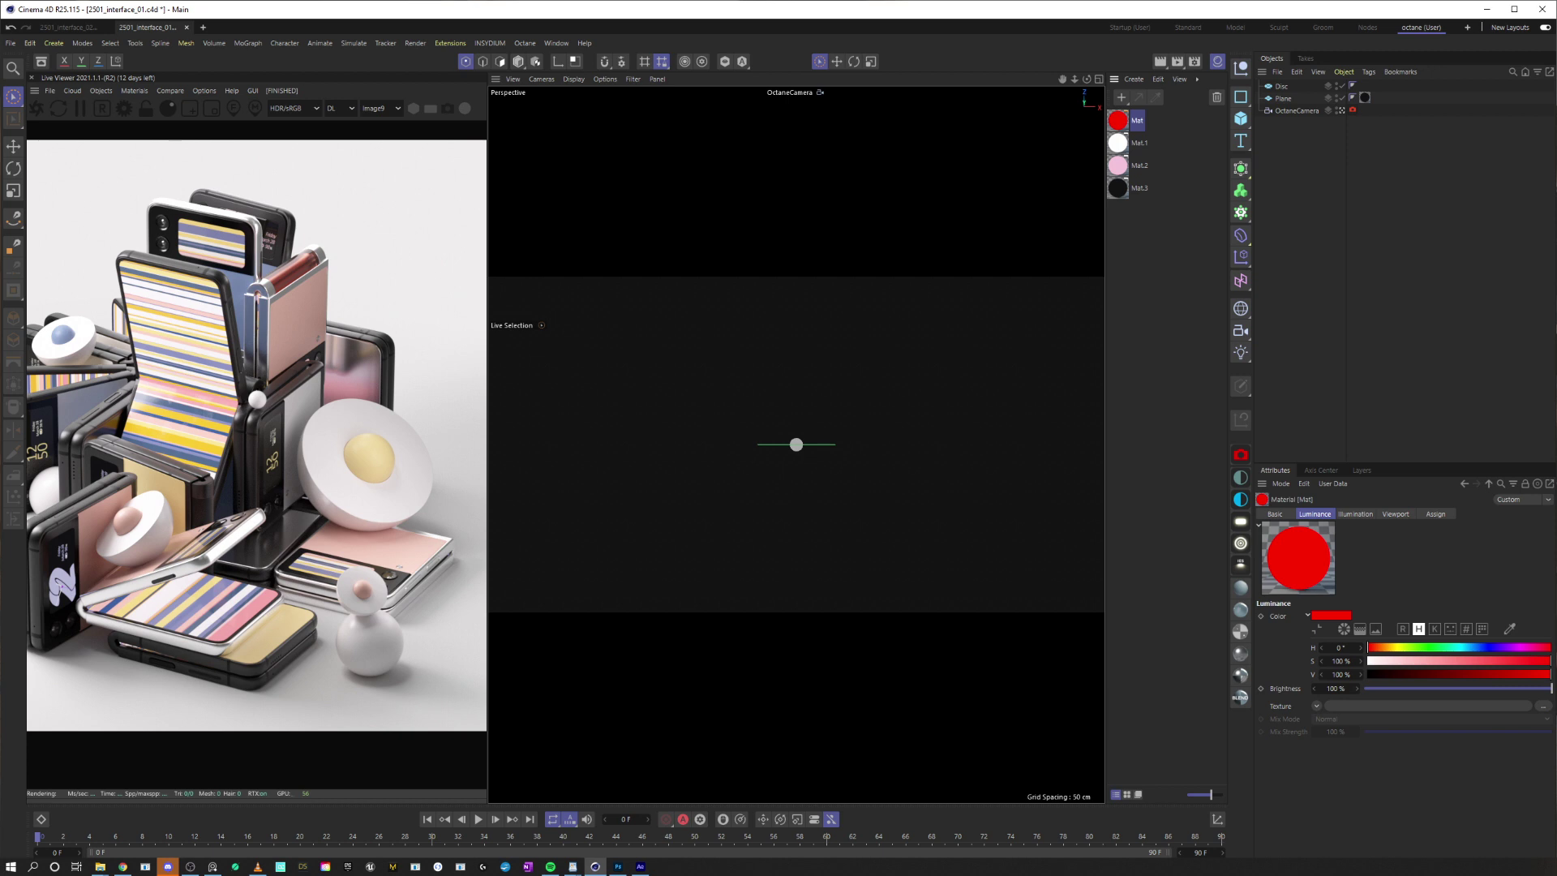
pyautogui.hotkey('alt', 'Tab')
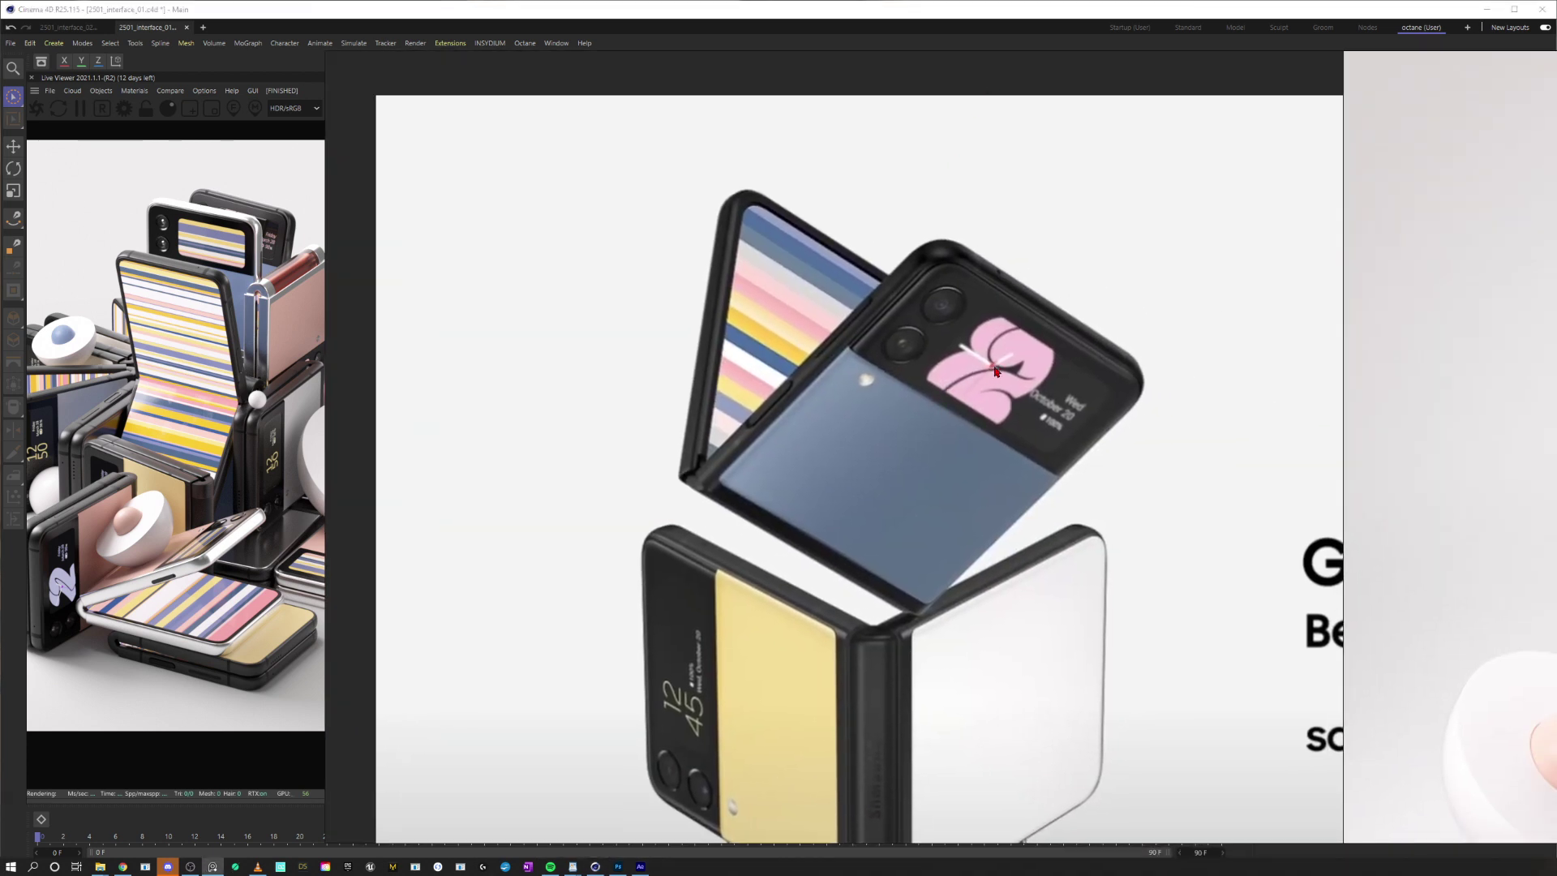
pyautogui.moveTo(966, 243); pyautogui.dragTo(1064, 242, button='right')
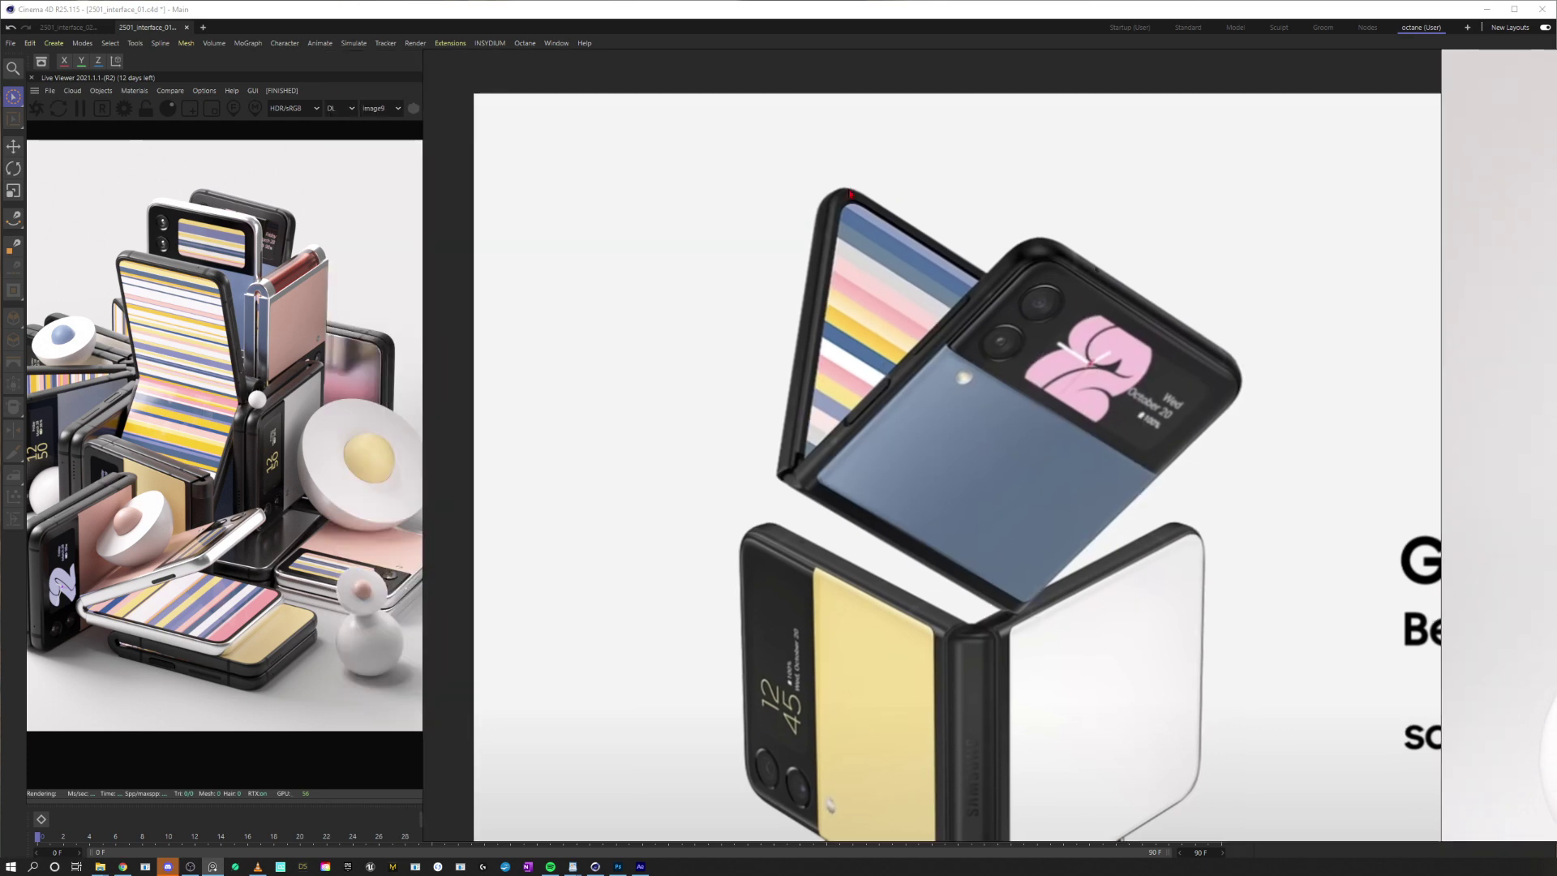
pyautogui.hotkey('alt', 'Tab')
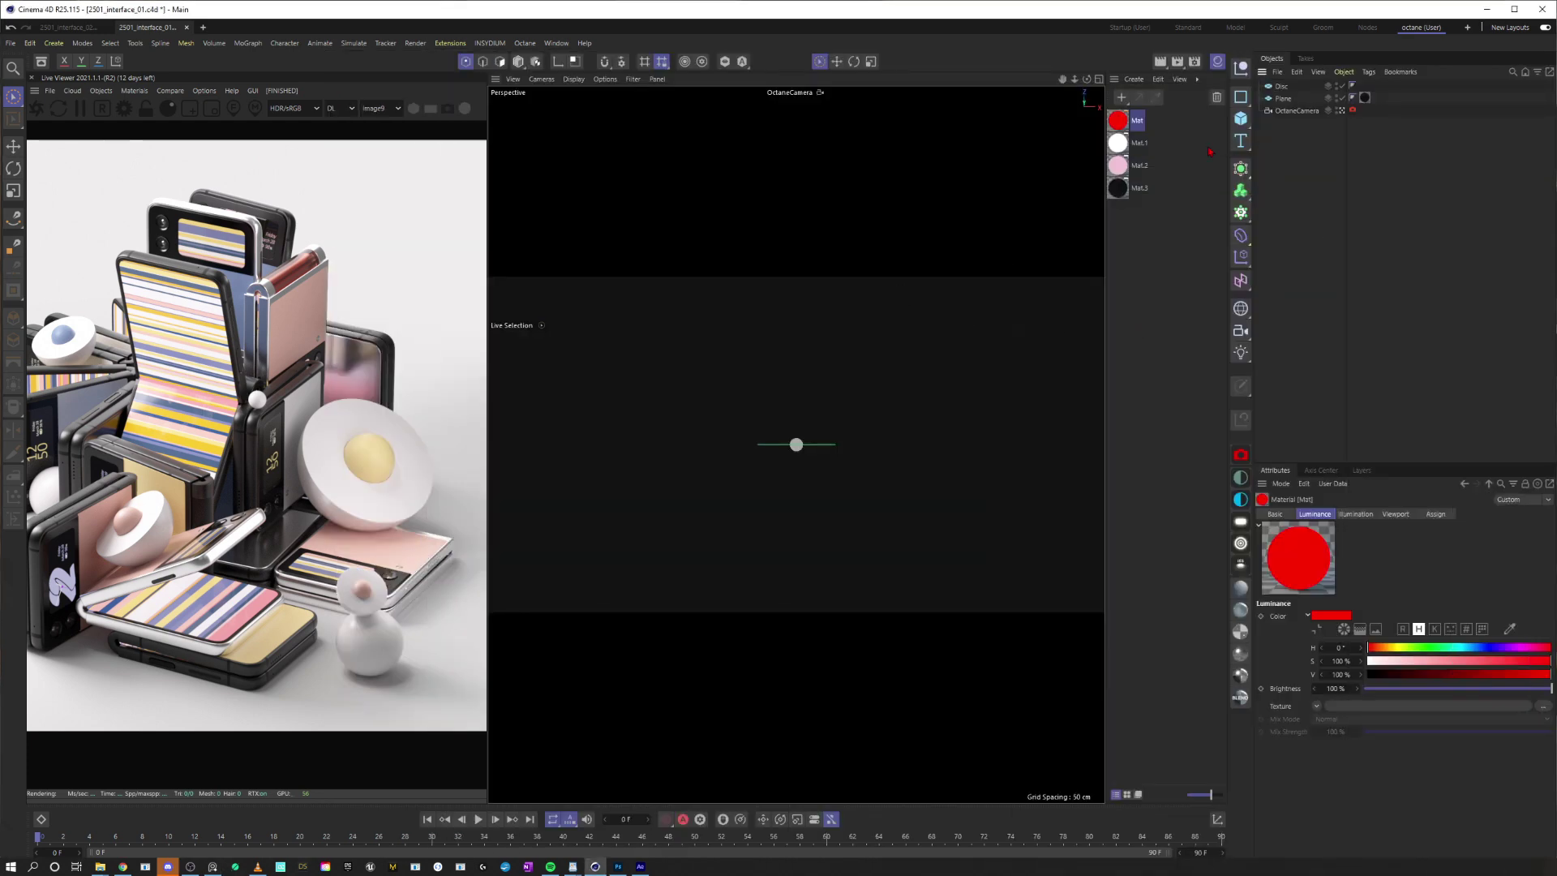
pyautogui.moveTo(1339, 111); pyautogui.dragTo(1289, 88)
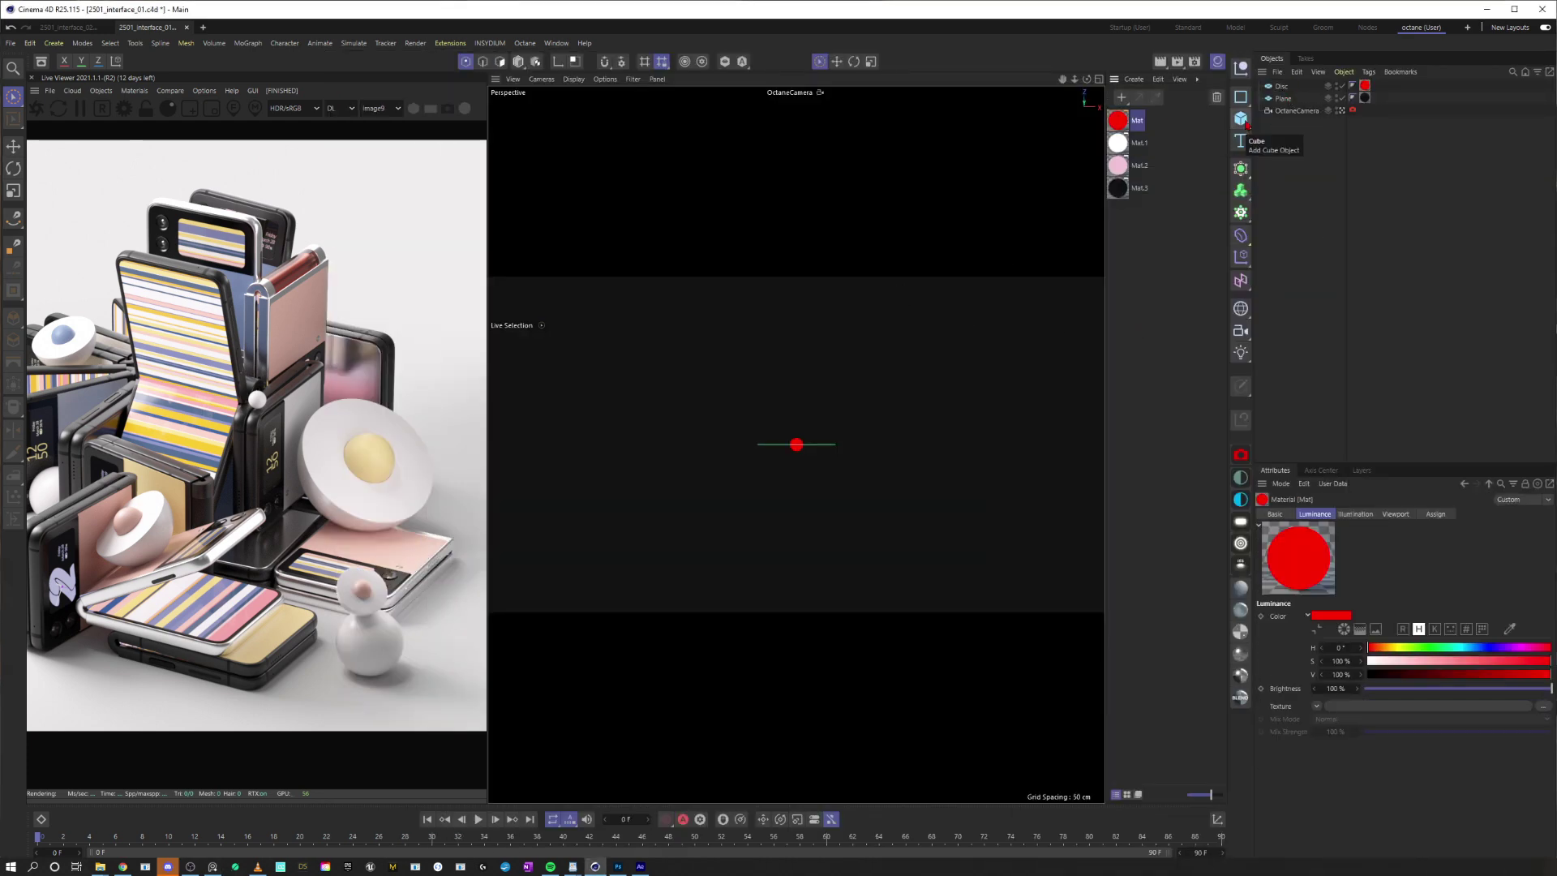
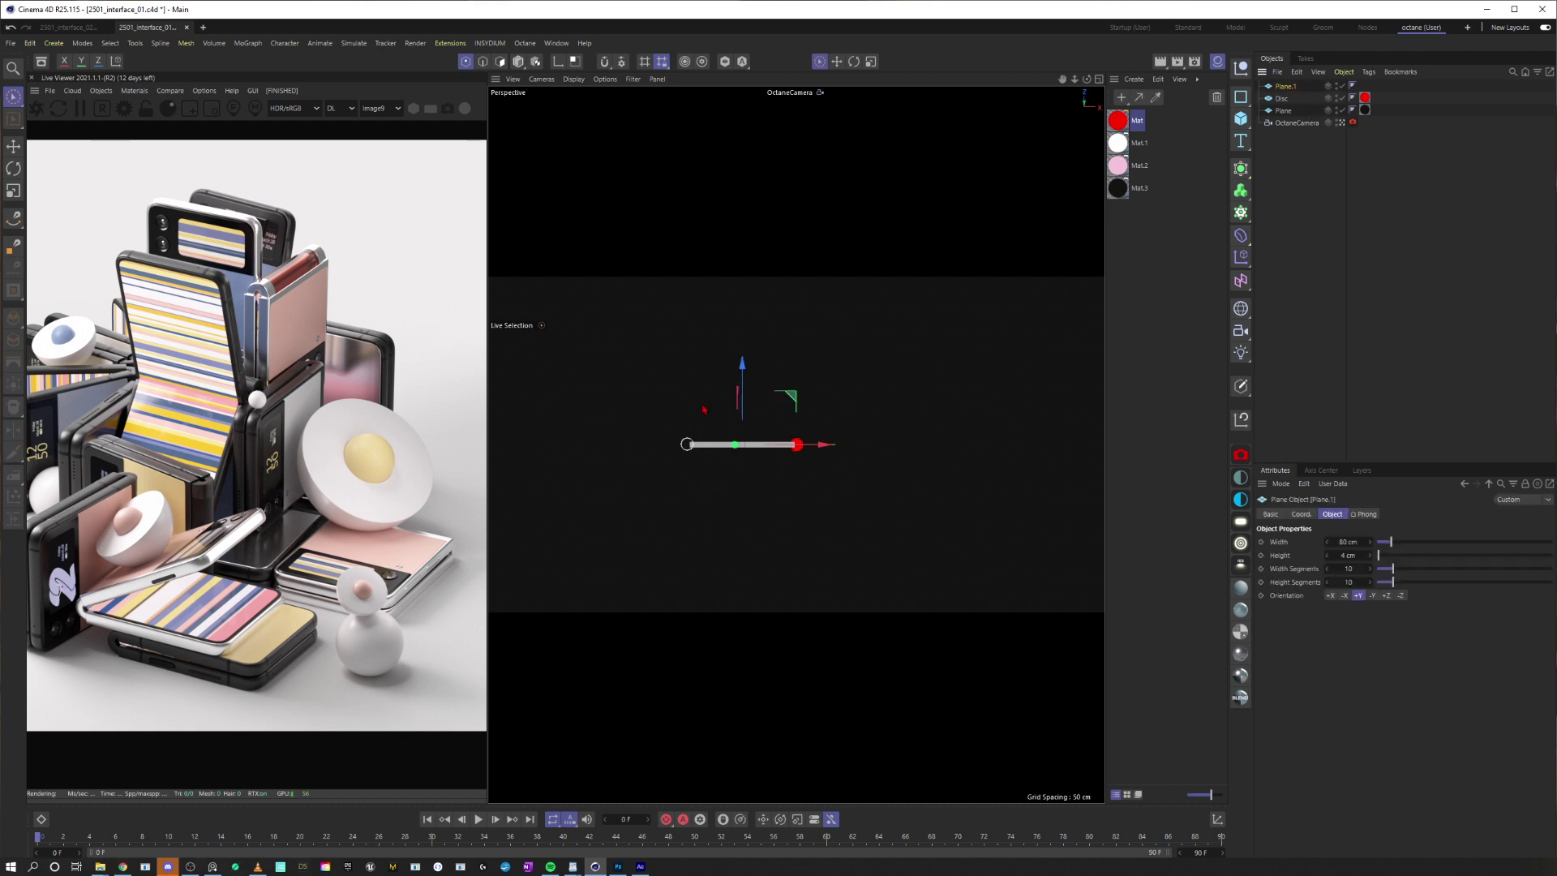
# Reduce the thin hand plane, Plane.1, to single width and height segments and make it an editable polygon object
pyautogui.click(1325, 224)
pyautogui.click(1286, 86)
pyautogui.scroll(-9, 1348, 569)
pyautogui.press('c')
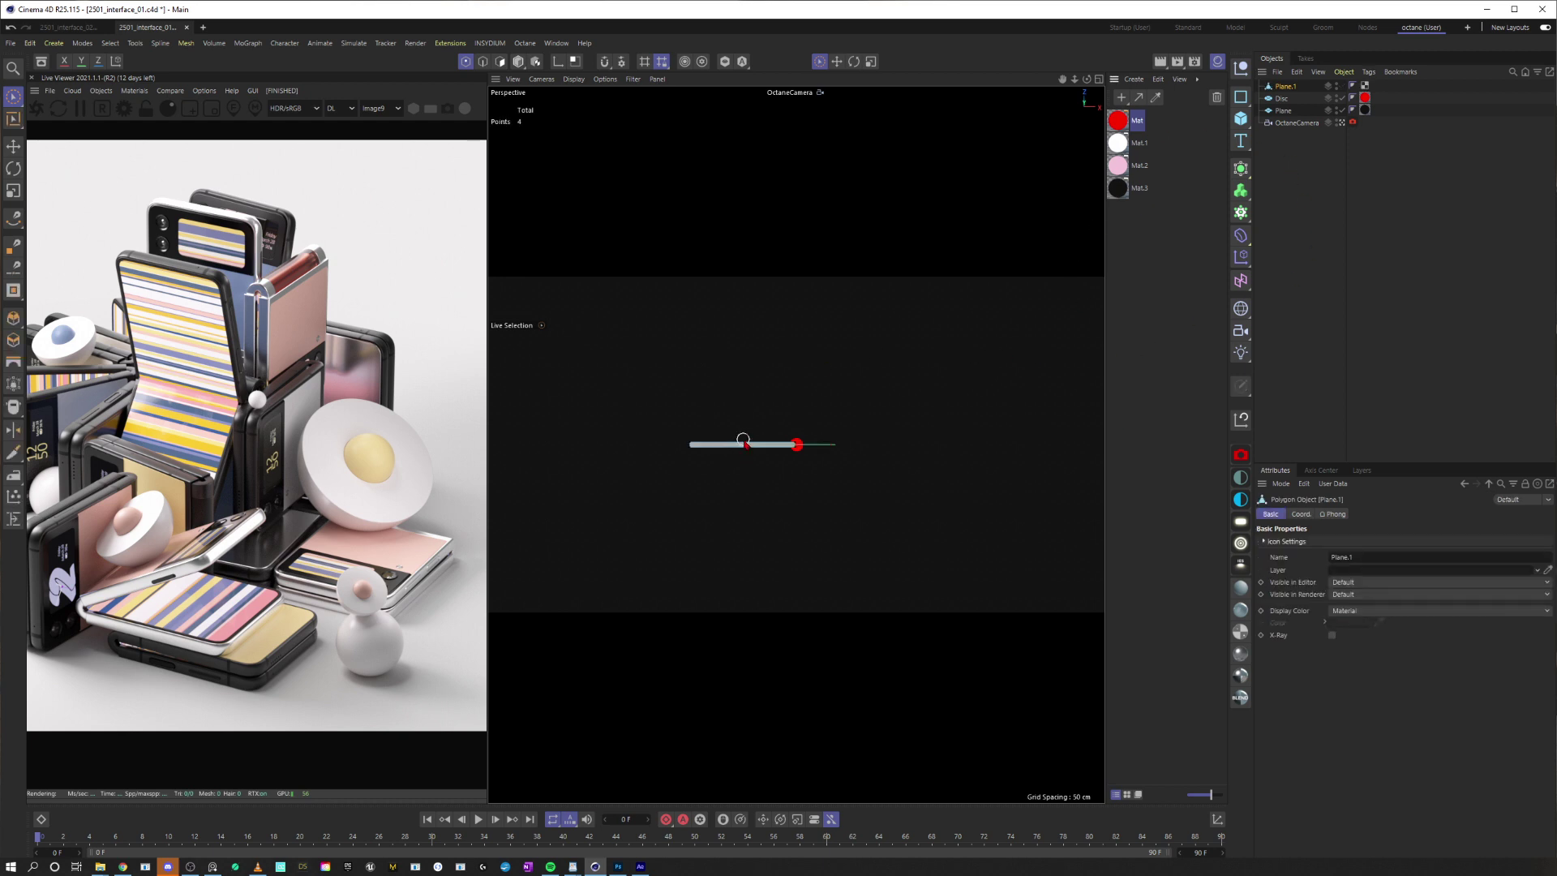
pyautogui.click(1303, 282)
# Leave the OctaneCamera for the default camera and examine up close how the hand and the red disc overlap
pyautogui.click(1341, 122)
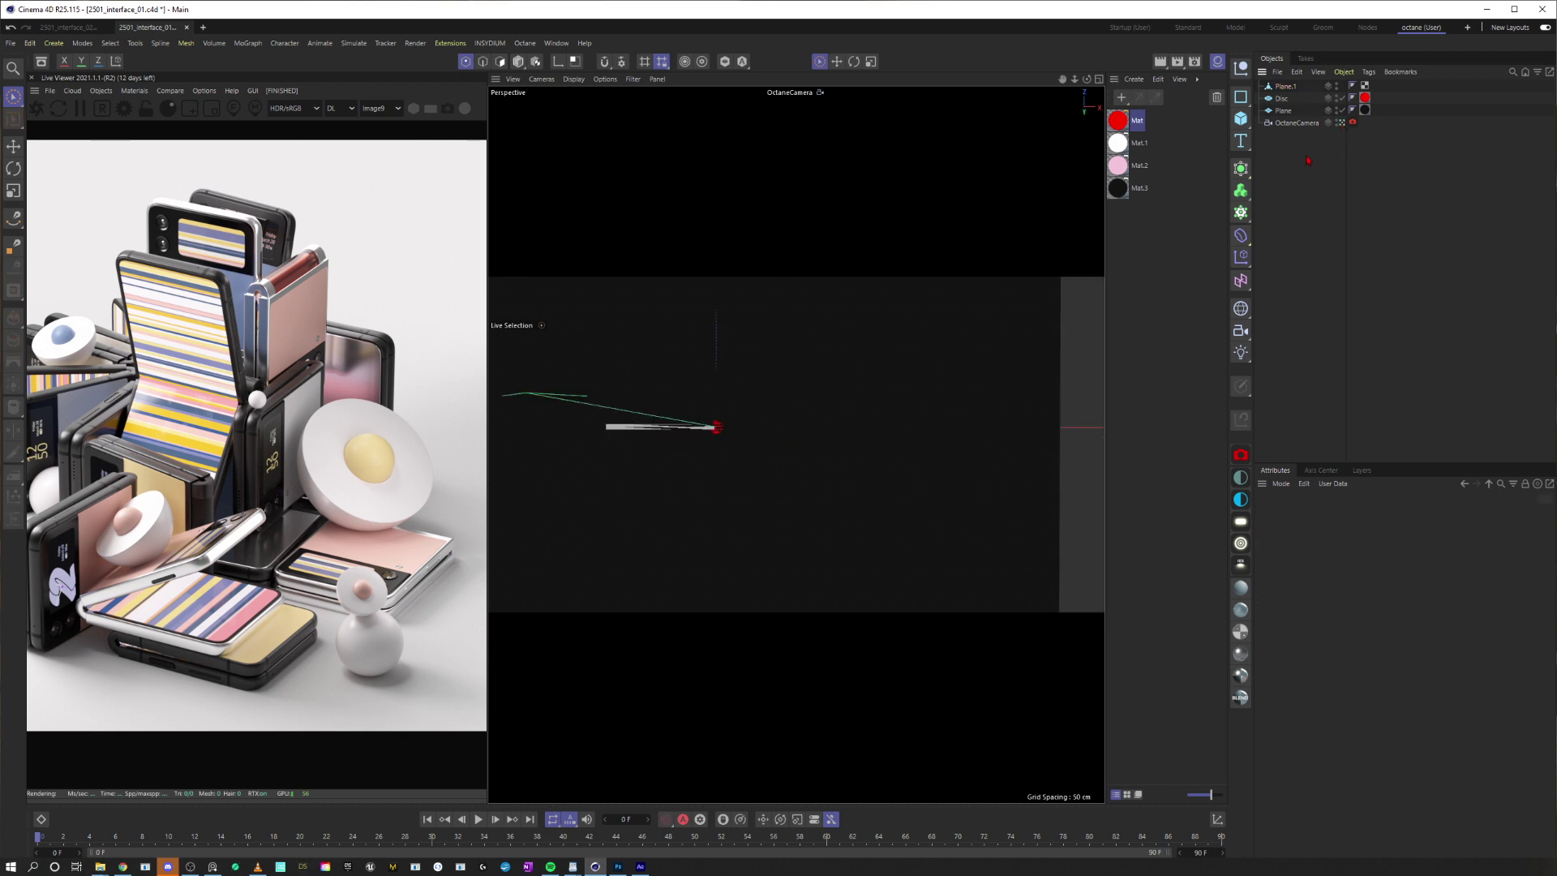
pyautogui.scroll(-6, 679, 390)
pyautogui.keyDown('alt'); pyautogui.moveTo(693, 391); pyautogui.dragTo(742, 321); pyautogui.keyUp('alt')
pyautogui.click(1341, 122)
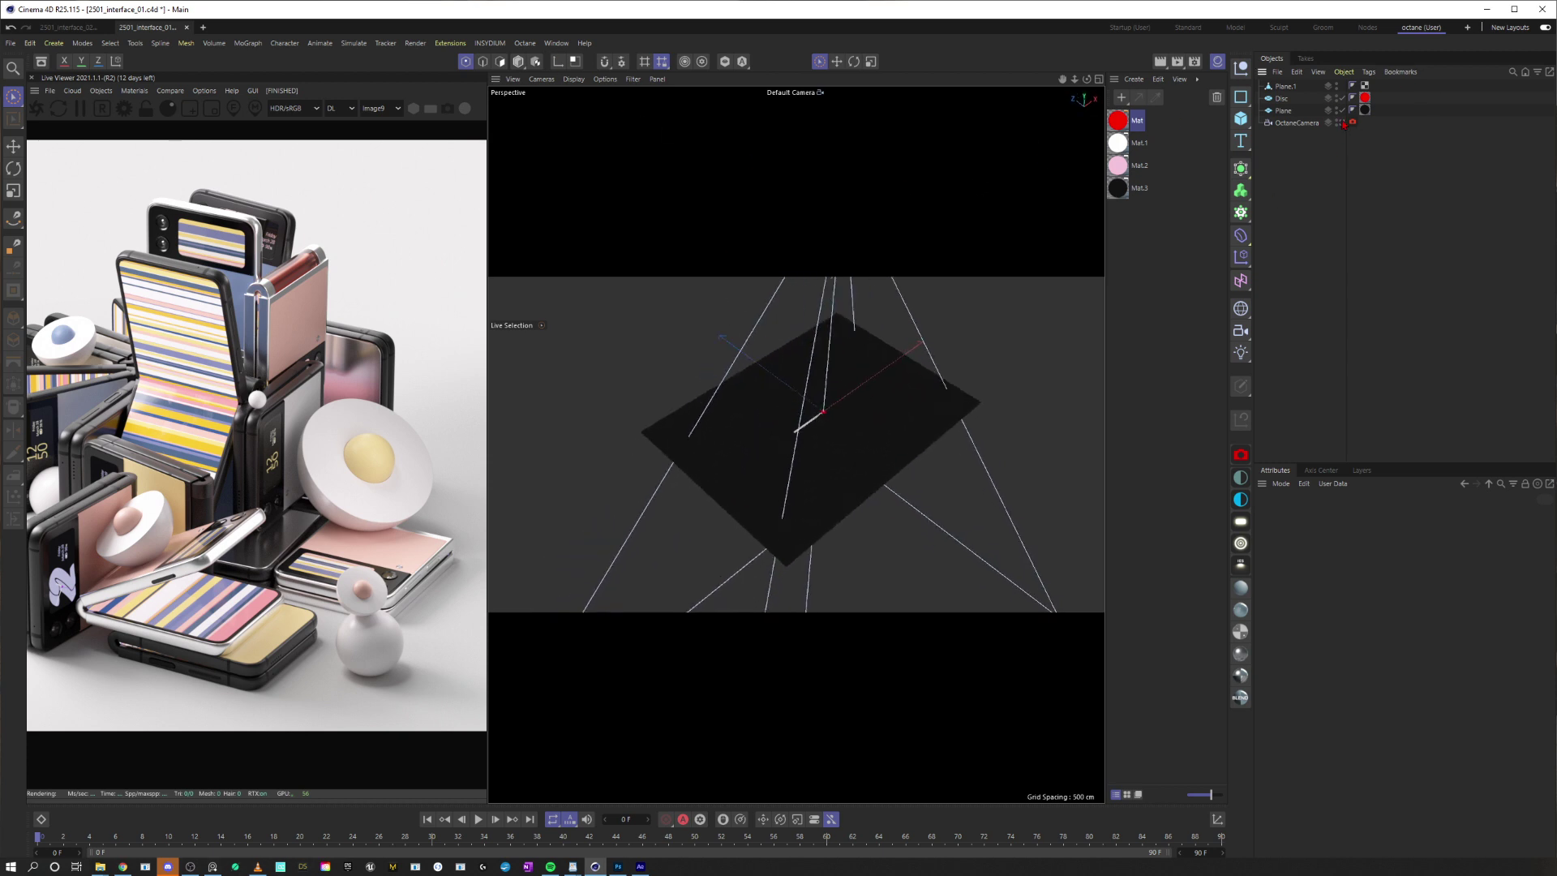
pyautogui.click(542, 79)
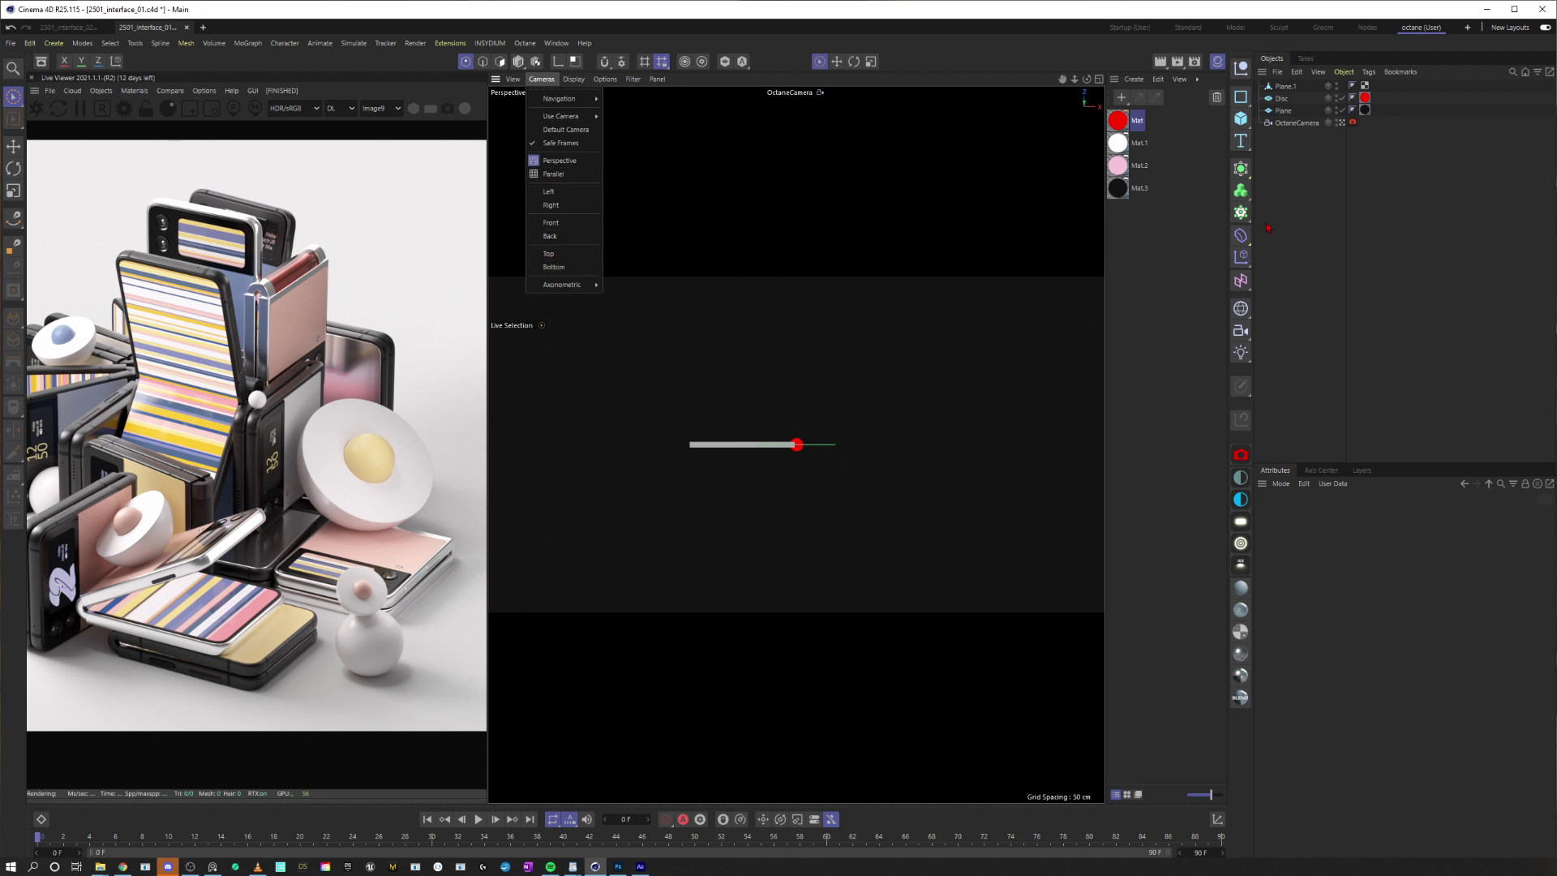
pyautogui.click(1342, 123)
pyautogui.keyDown('alt'); pyautogui.moveTo(765, 435); pyautogui.dragTo(828, 412, button='right'); pyautogui.keyUp('alt')
pyautogui.keyDown('alt'); pyautogui.moveTo(938, 394); pyautogui.dragTo(922, 383); pyautogui.keyUp('alt')
pyautogui.keyDown('alt'); pyautogui.moveTo(920, 355); pyautogui.dragTo(973, 387, button='right'); pyautogui.keyUp('alt')
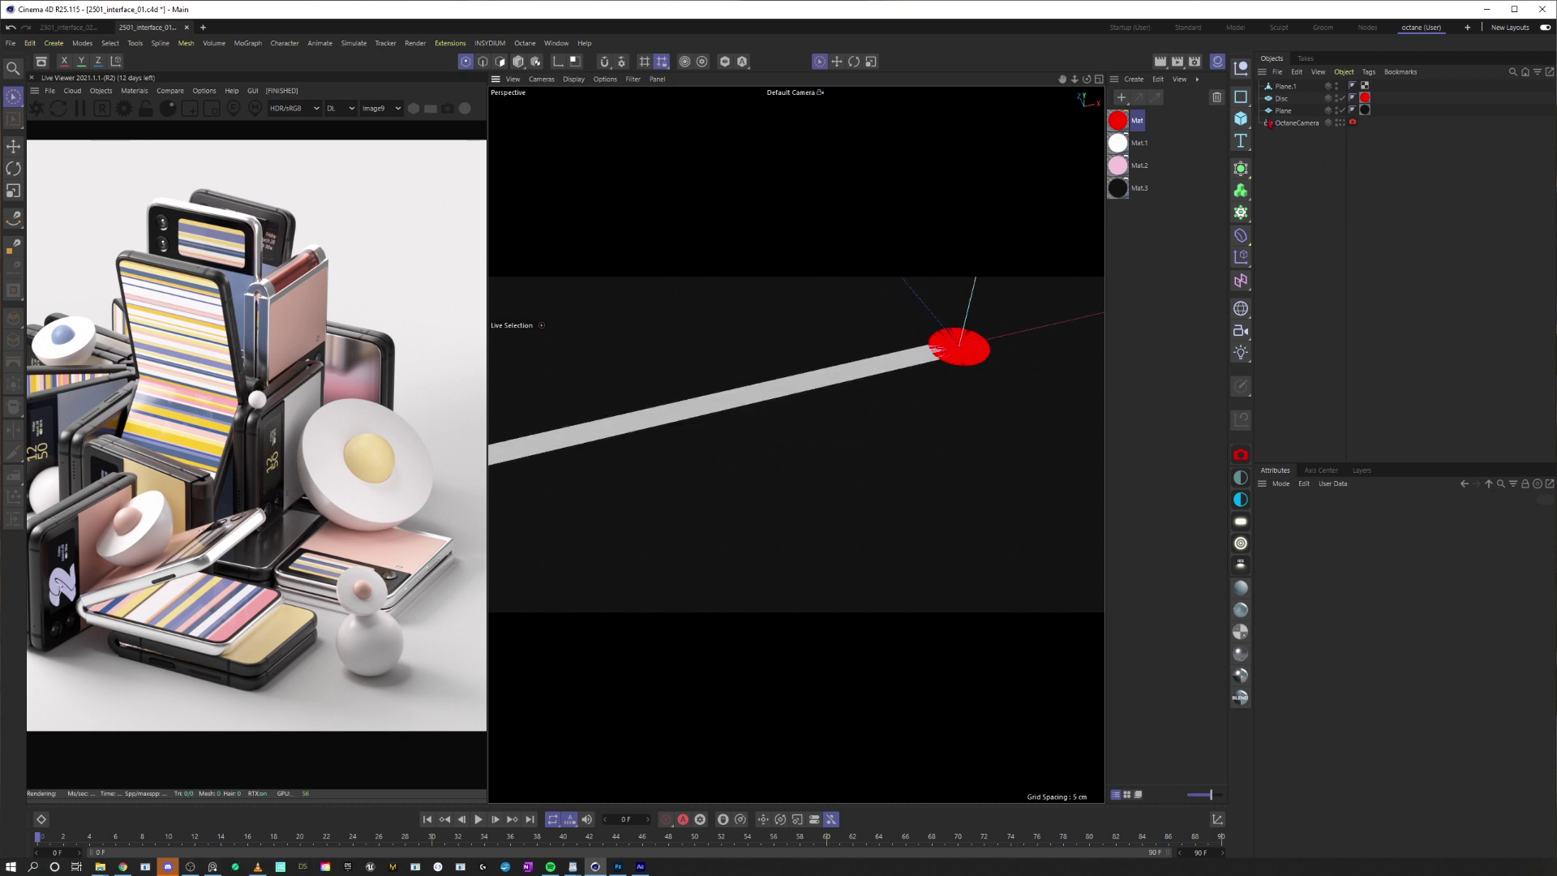
# Lower the black background plane by setting its Y position to -0.5 cm
pyautogui.click(1283, 98)
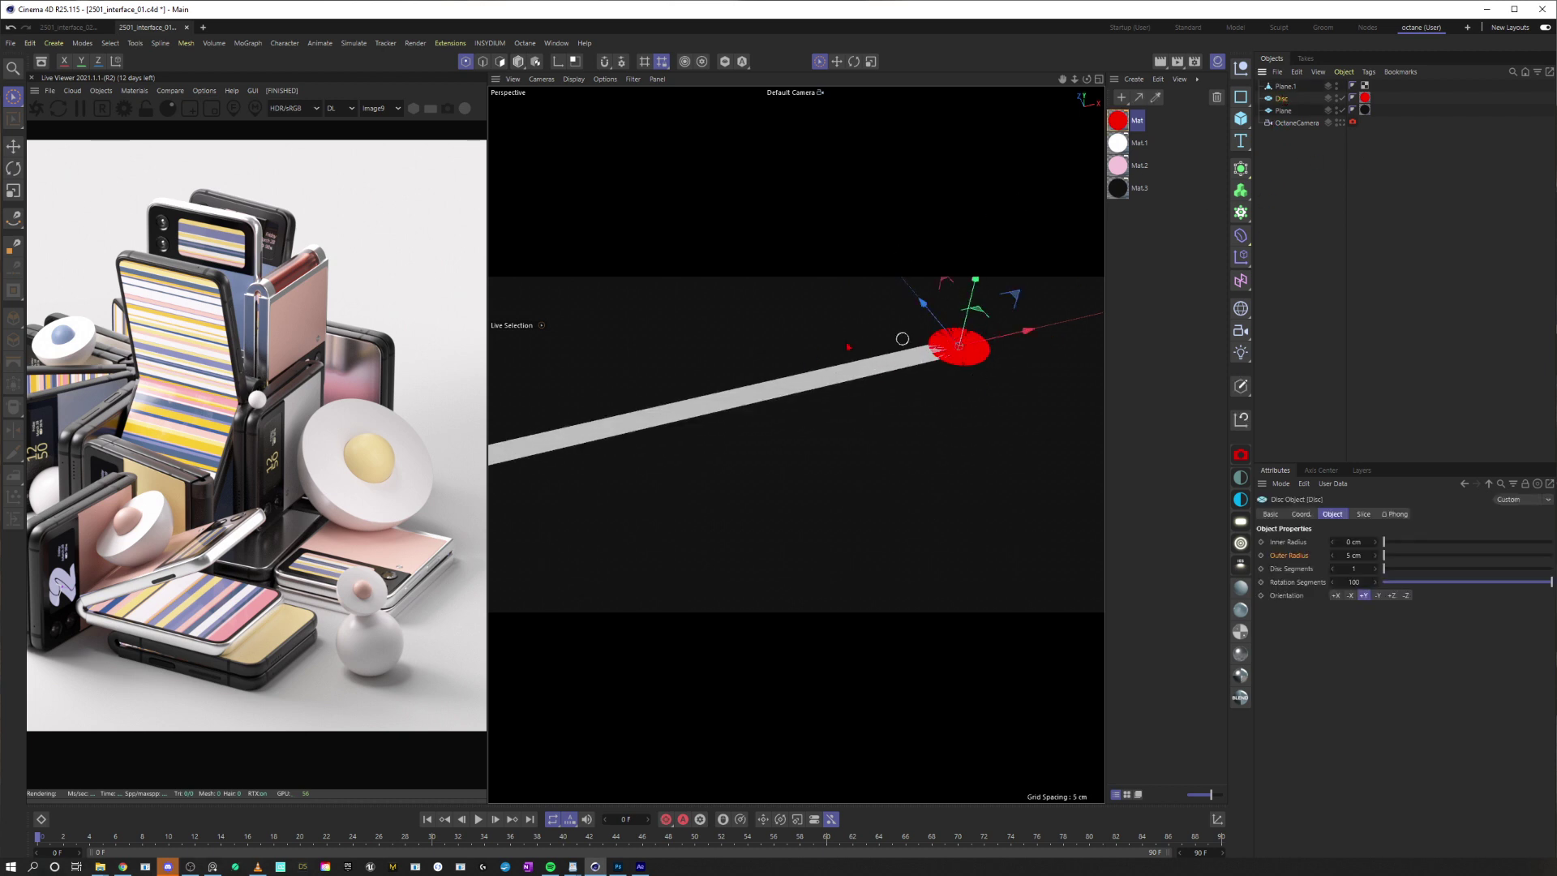
pyautogui.click(1283, 110)
pyautogui.click(1301, 515)
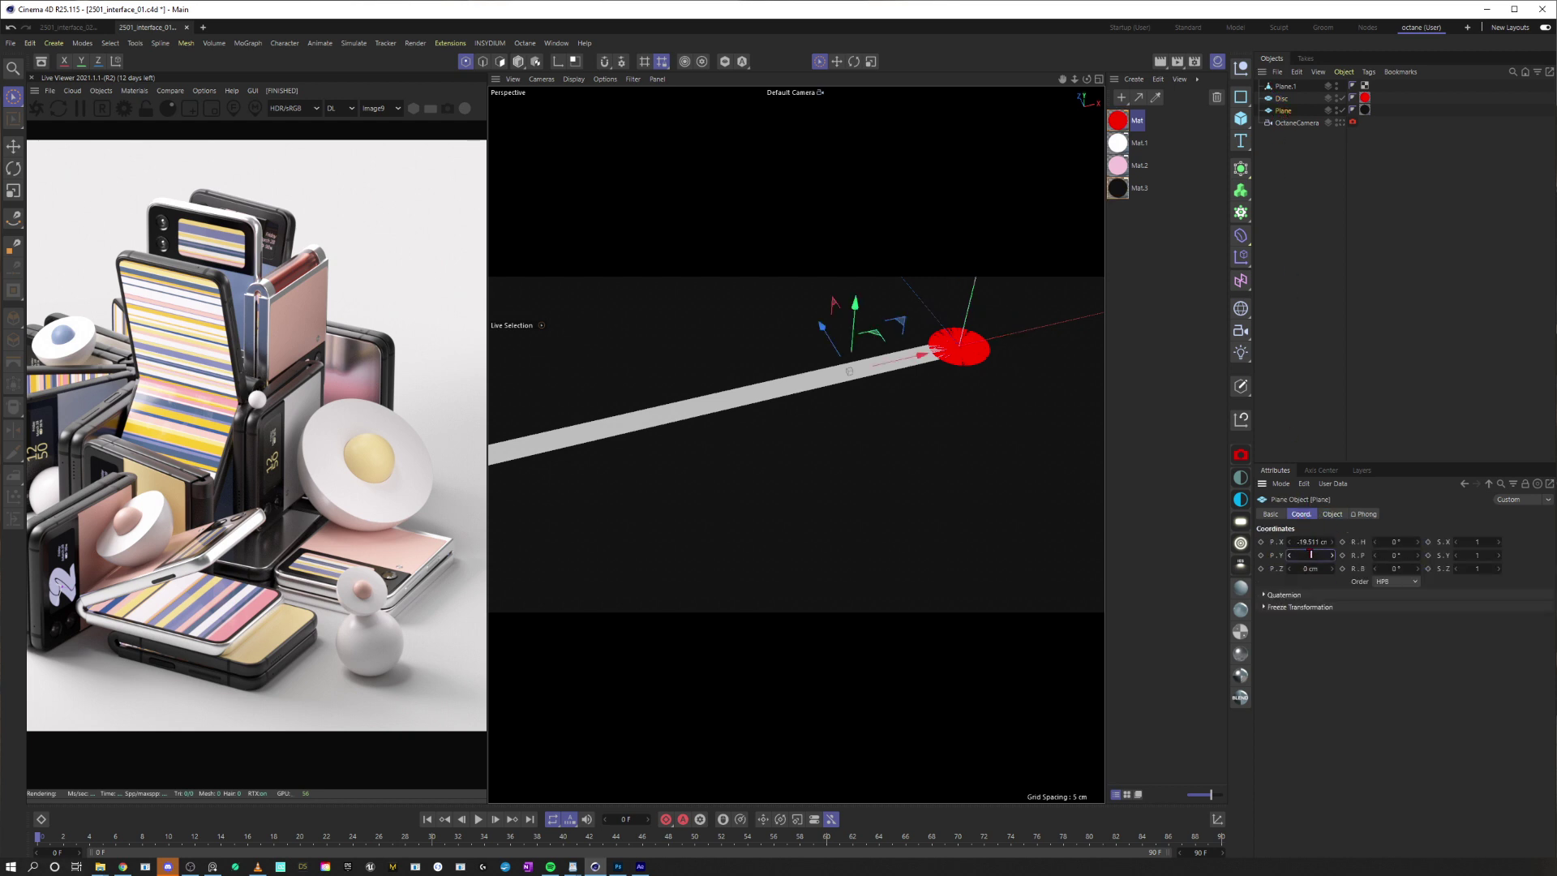
pyautogui.write('-0.5')
pyautogui.press('Return')
# Raise the red disc above the hand by setting its Y position to 0.1 cm
pyautogui.click(961, 349)
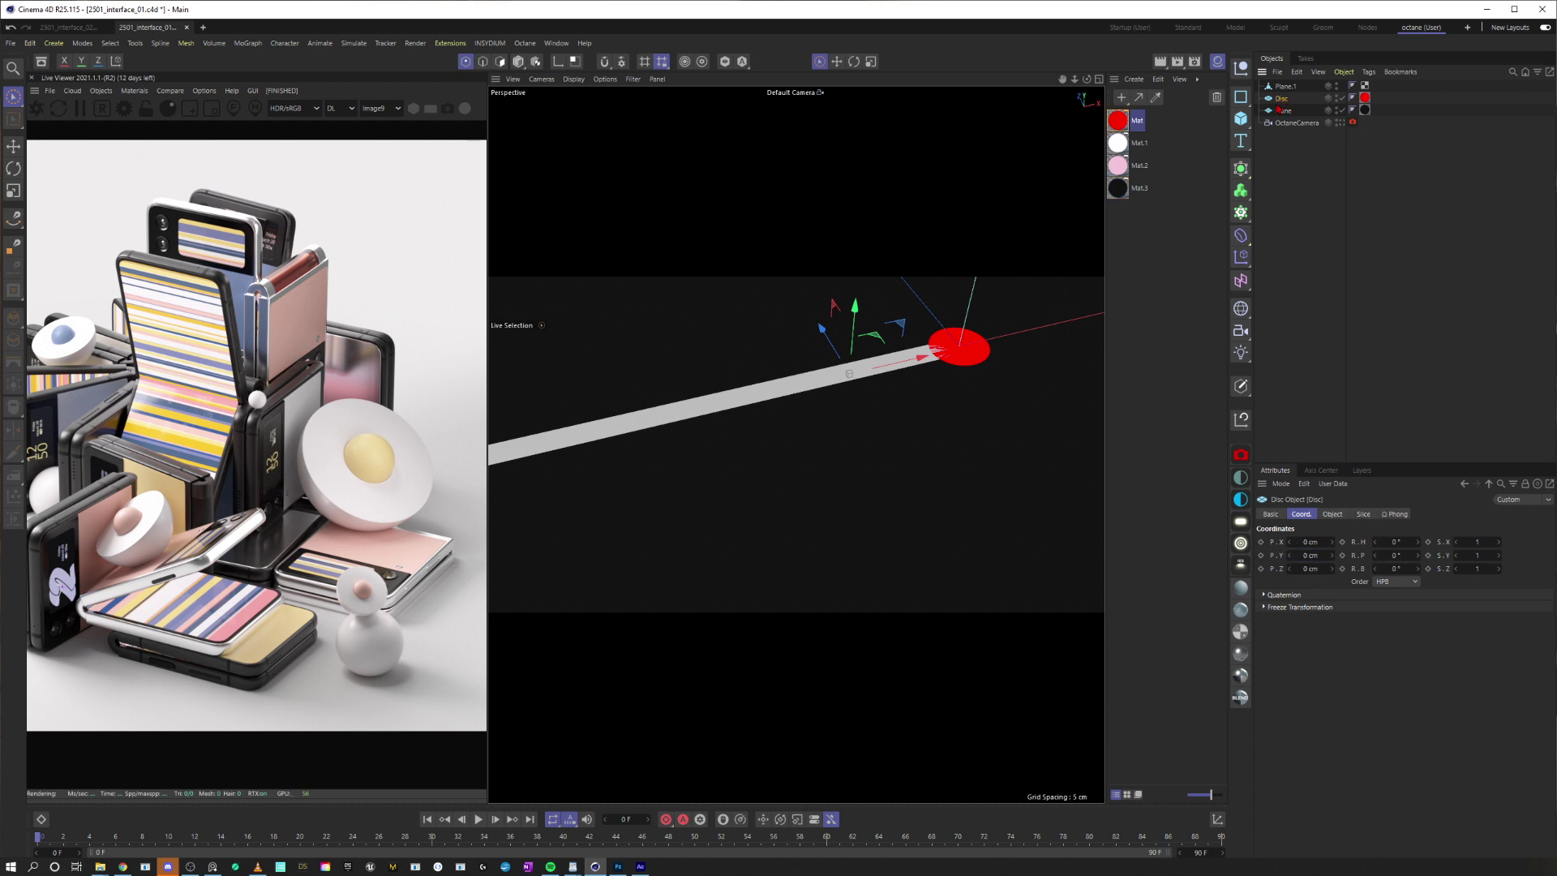
pyautogui.click(1310, 556)
pyautogui.write('0.1')
pyautogui.press('Return')
pyautogui.keyDown('alt'); pyautogui.moveTo(932, 366); pyautogui.dragTo(1019, 402); pyautogui.keyUp('alt')
pyautogui.scroll(4, 931, 366)
pyautogui.scroll(-5, 970, 369)
pyautogui.keyDown('alt'); pyautogui.moveTo(810, 410); pyautogui.dragTo(844, 403, button='middle'); pyautogui.keyUp('alt')
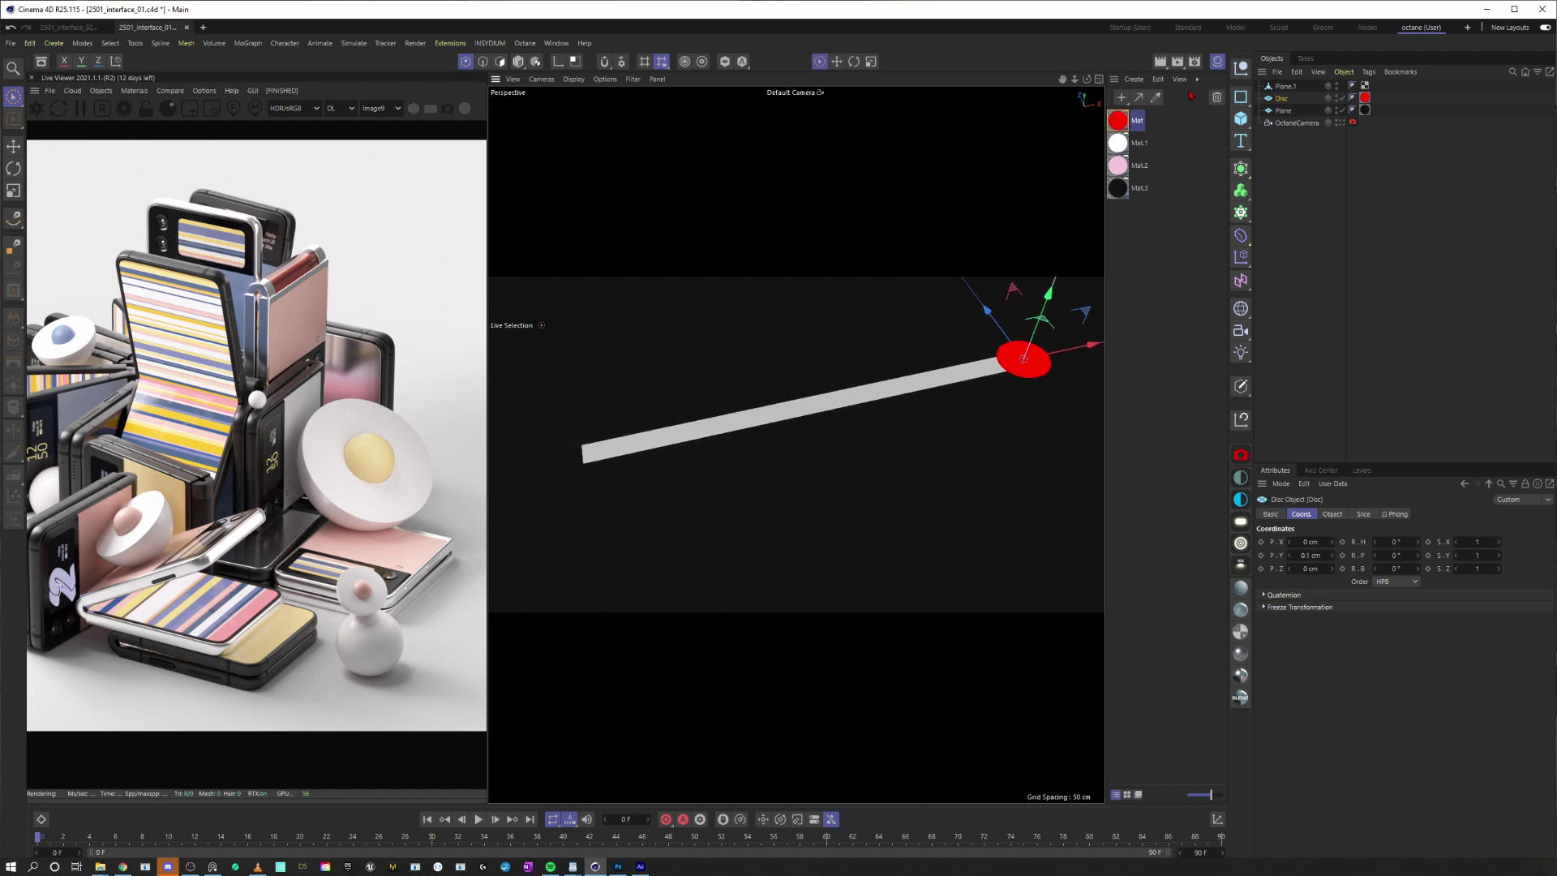
# Select the two points at the outer end of Plane.1 and store them as a point selection
pyautogui.click(1286, 86)
pyautogui.keyDown('alt'); pyautogui.moveTo(701, 374); pyautogui.dragTo(793, 343, button='middle'); pyautogui.keyUp('alt')
pyautogui.scroll(3, 683, 443)
pyautogui.moveTo(668, 382); pyautogui.dragTo(681, 426)
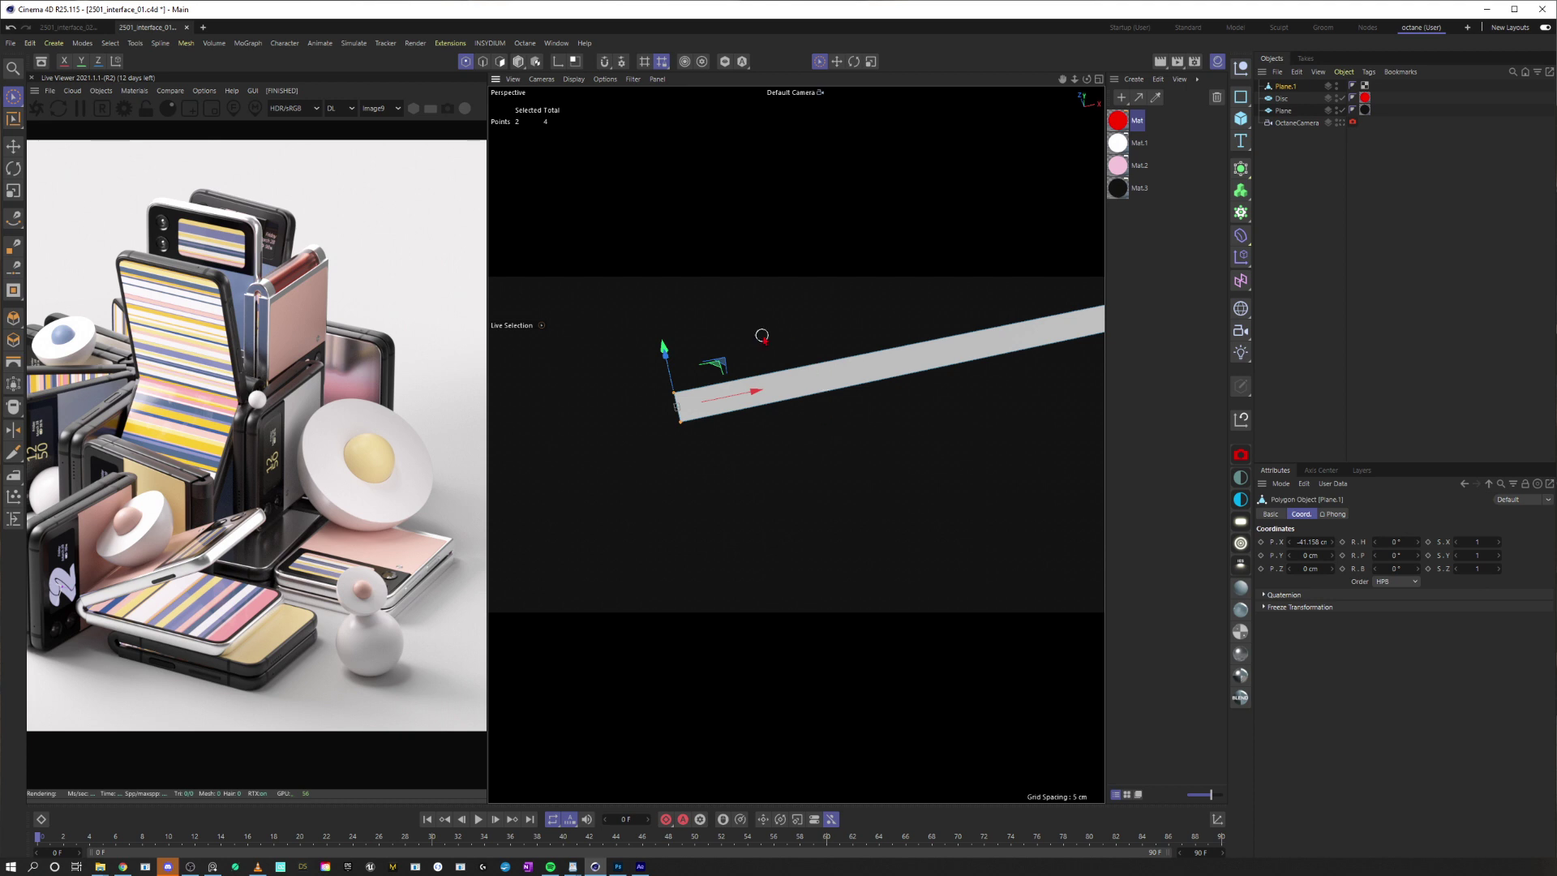
pyautogui.click(111, 43)
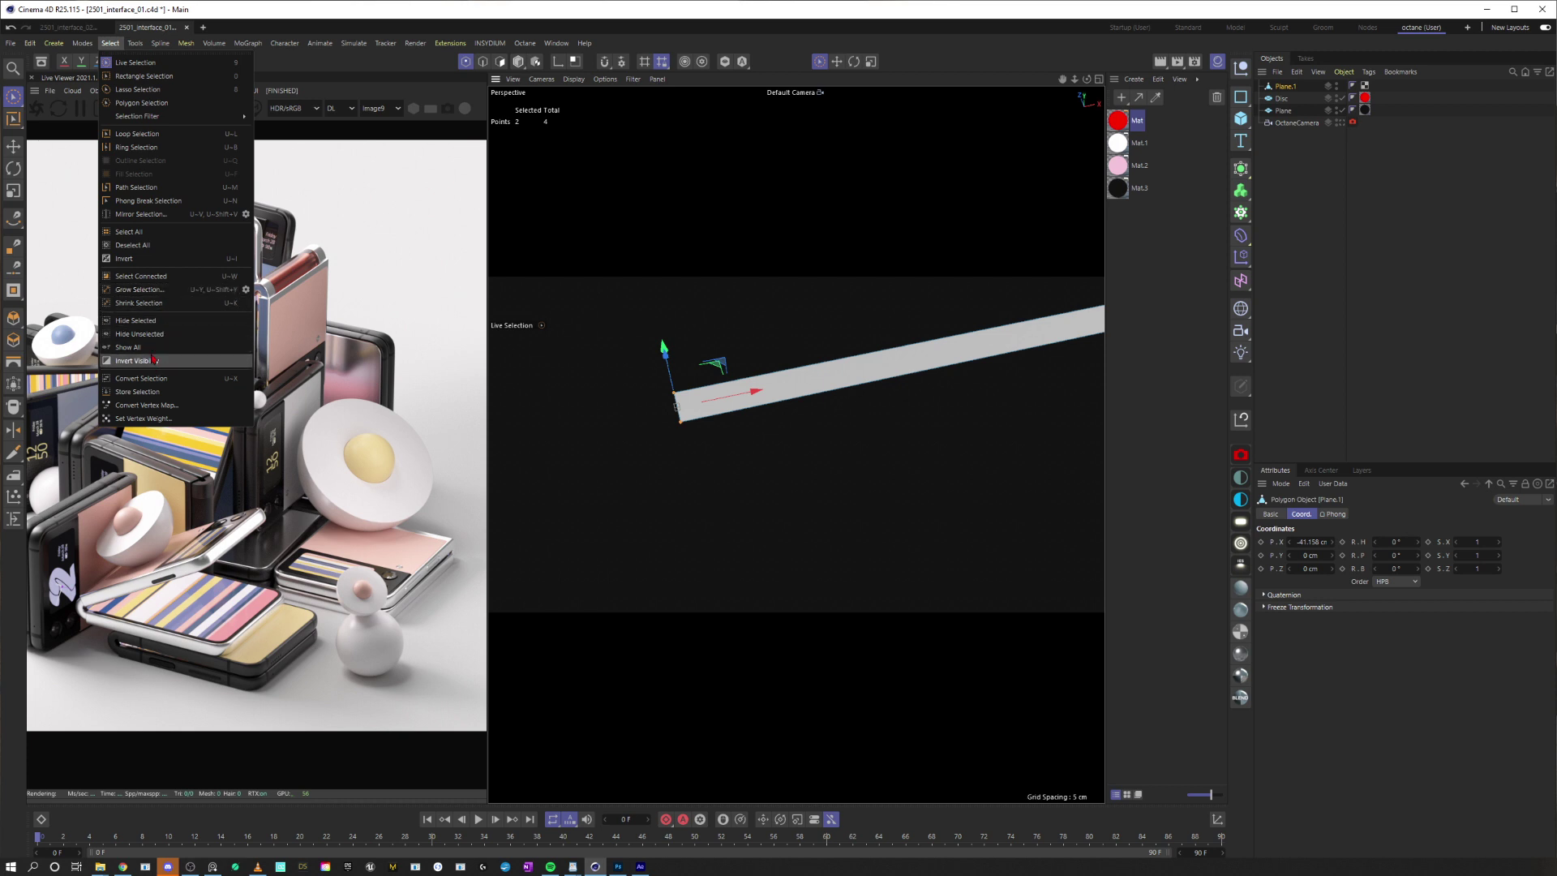
pyautogui.click(137, 391)
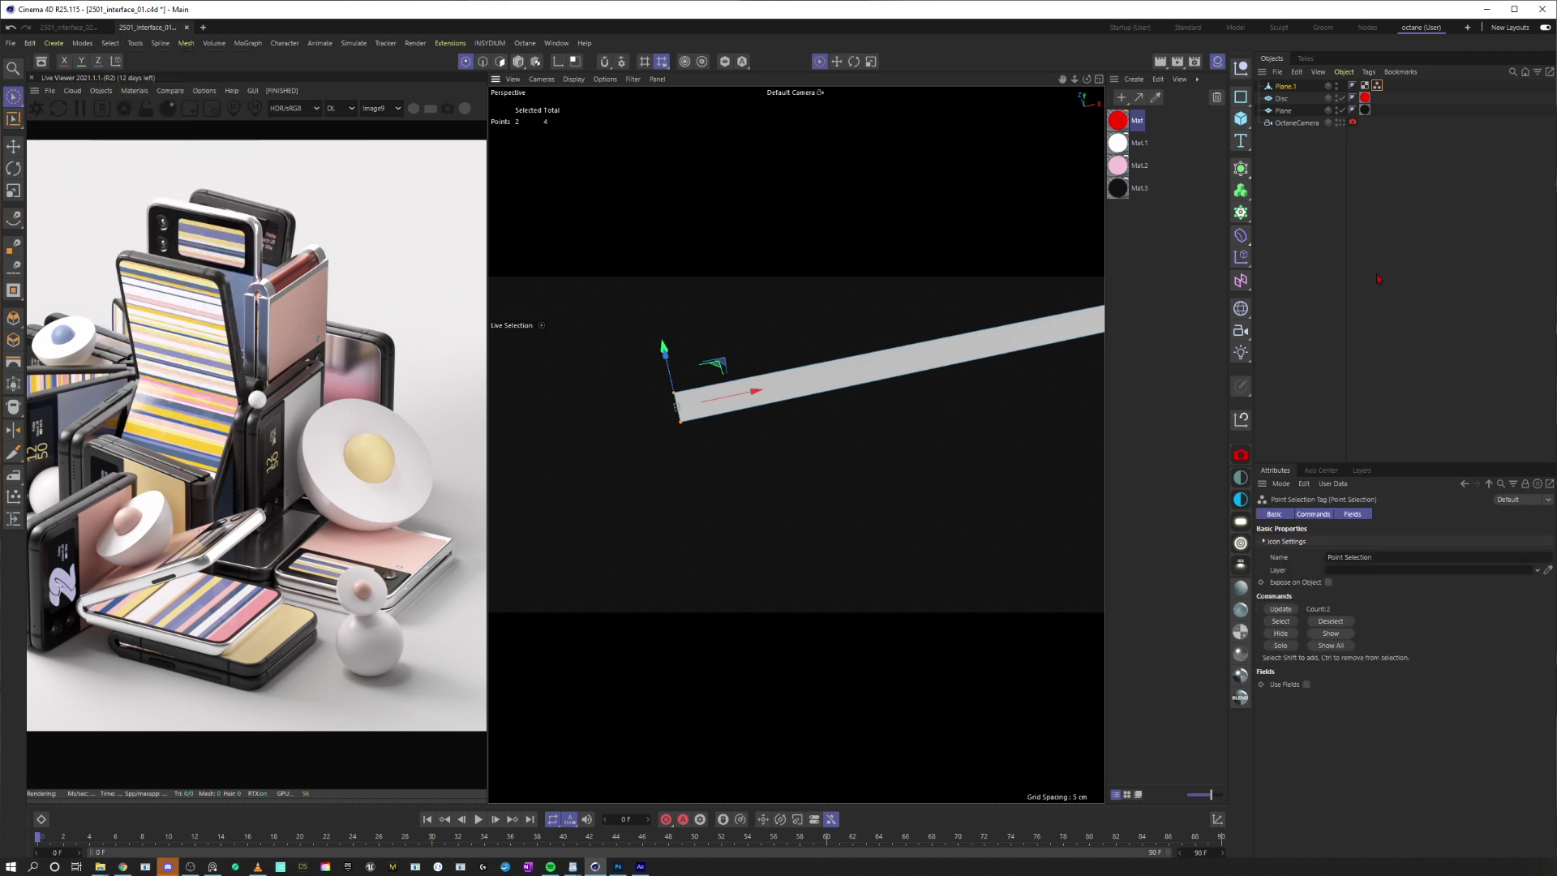
# Add a Bevel deformer as a child of Plane.1 and set its component mode to Points
pyautogui.click(1241, 236)
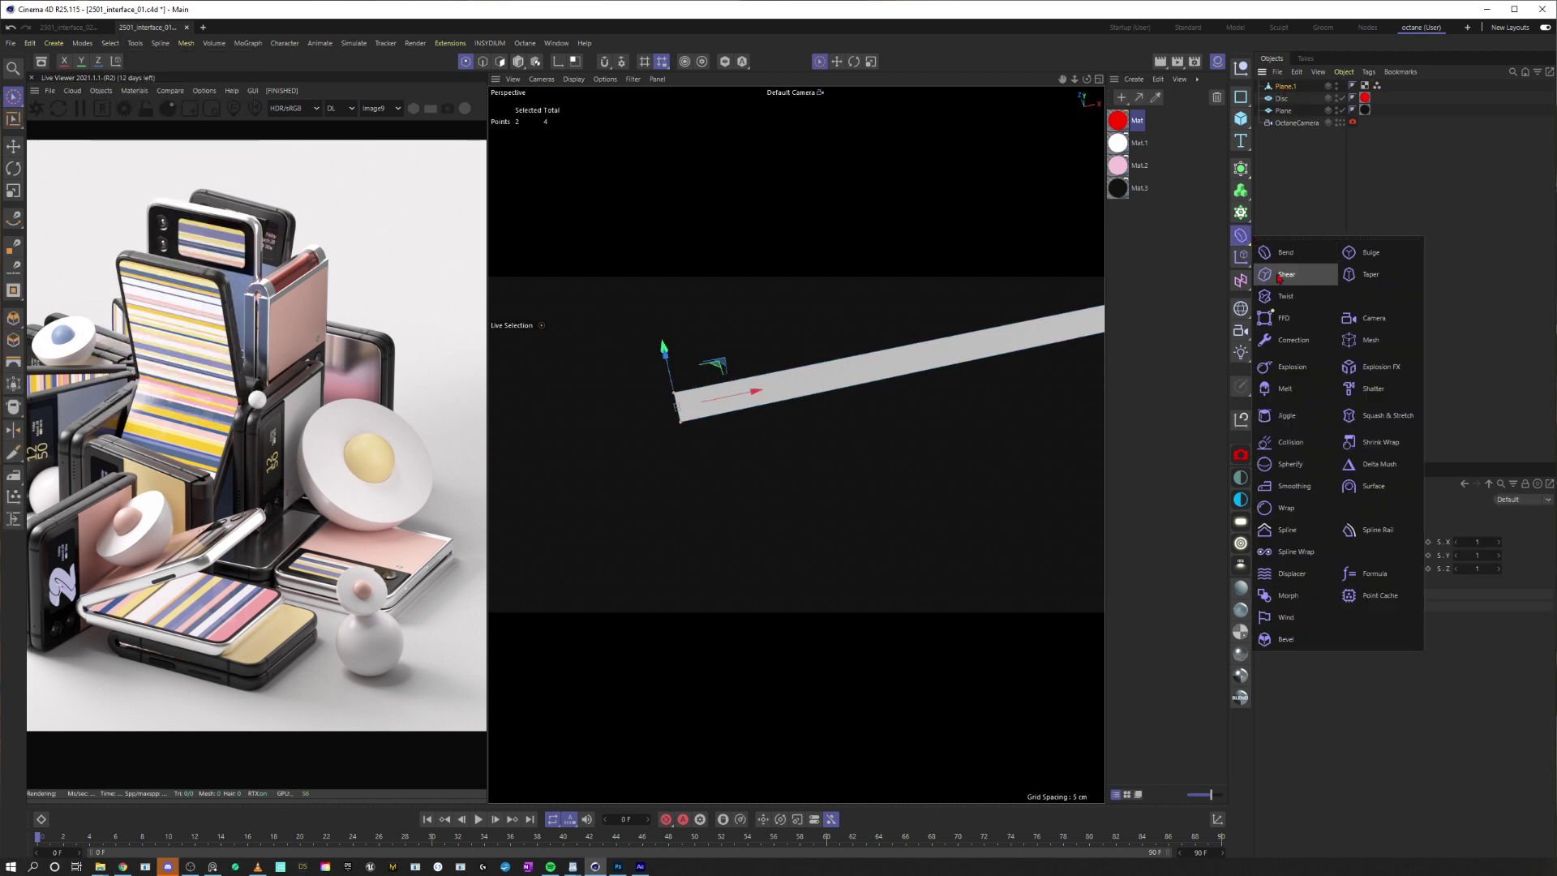
pyautogui.click(1289, 639)
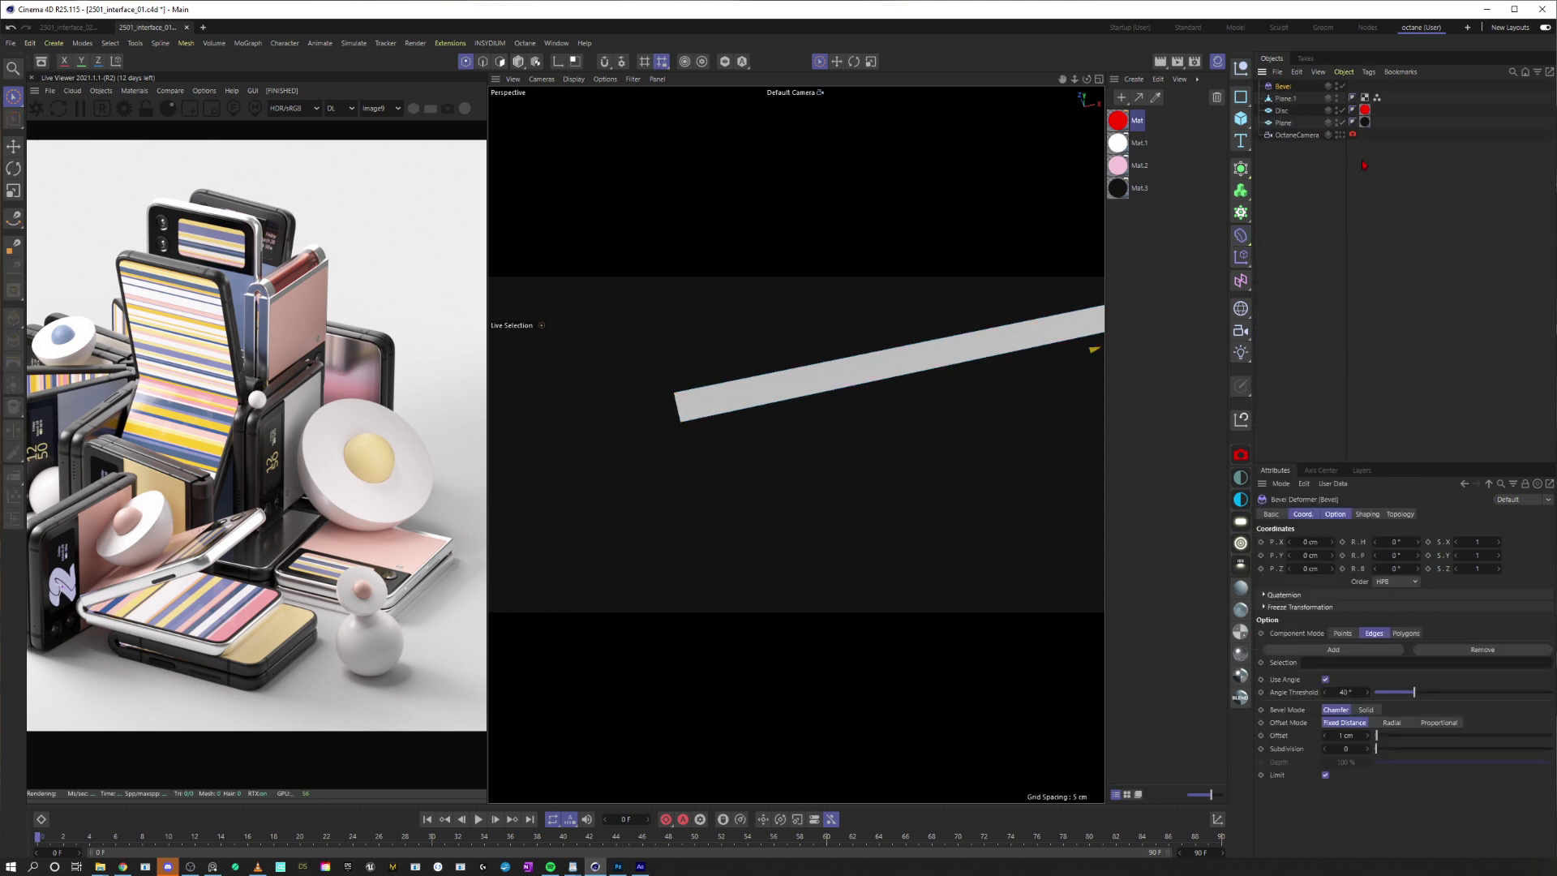
pyautogui.moveTo(1289, 94); pyautogui.dragTo(1282, 102)
pyautogui.click(1343, 633)
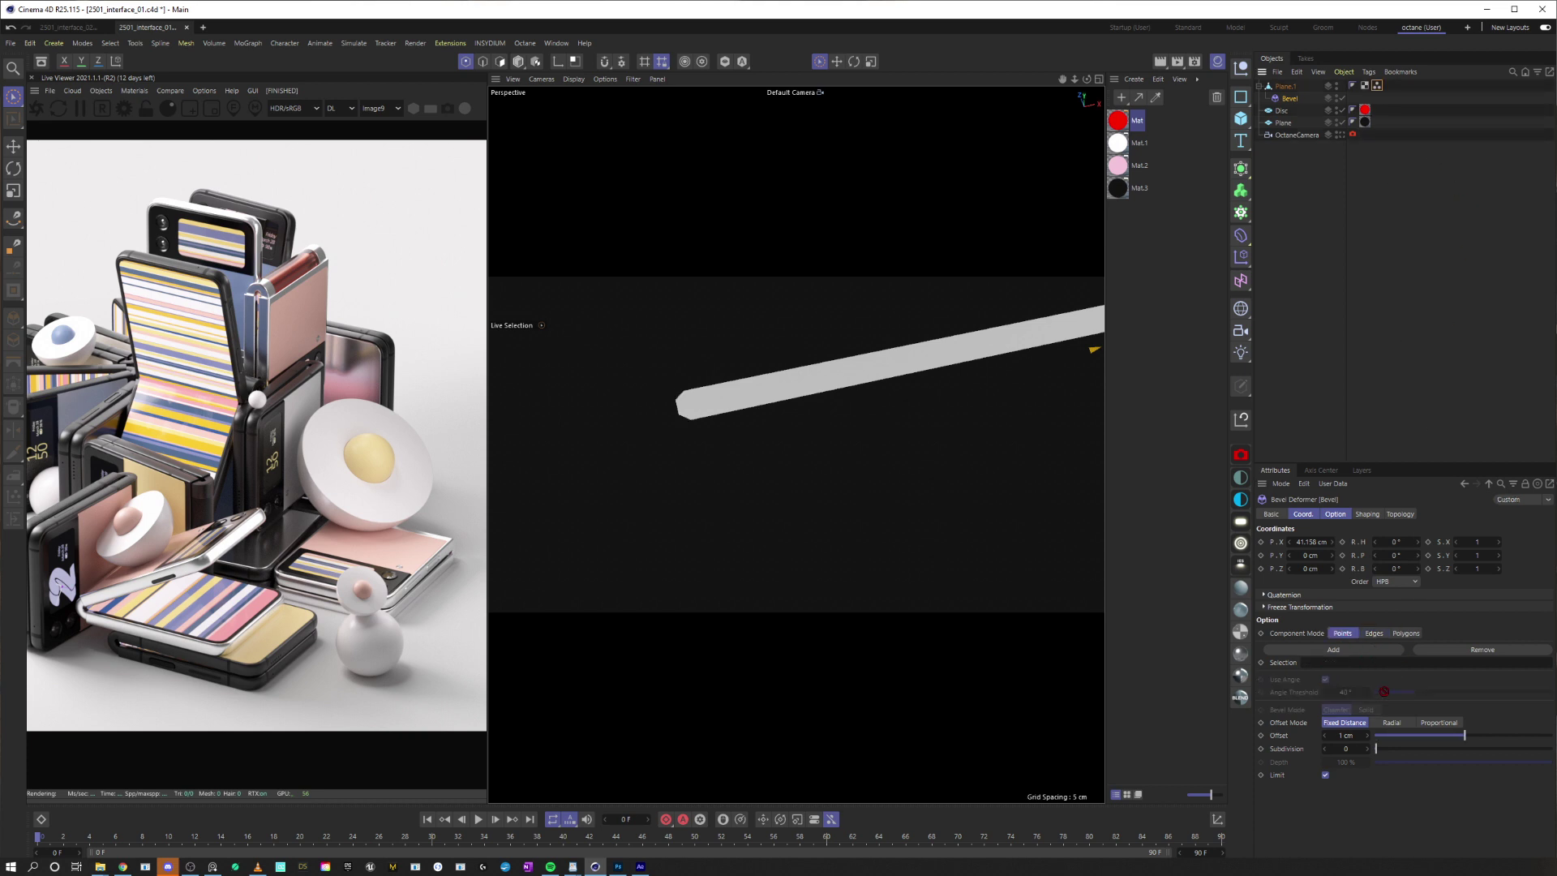
# Restrict the bevel to the stored Point Selection and round the hand's tip with a 2 cm offset and 12 subdivisions
pyautogui.moveTo(1384, 692); pyautogui.dragTo(1346, 667)
pyautogui.moveTo(1452, 746)
pyautogui.mouseDown()
pyautogui.moveTo(1419, 749)
pyautogui.moveTo(1486, 756)
pyautogui.moveTo(1465, 735)
pyautogui.mouseUp()
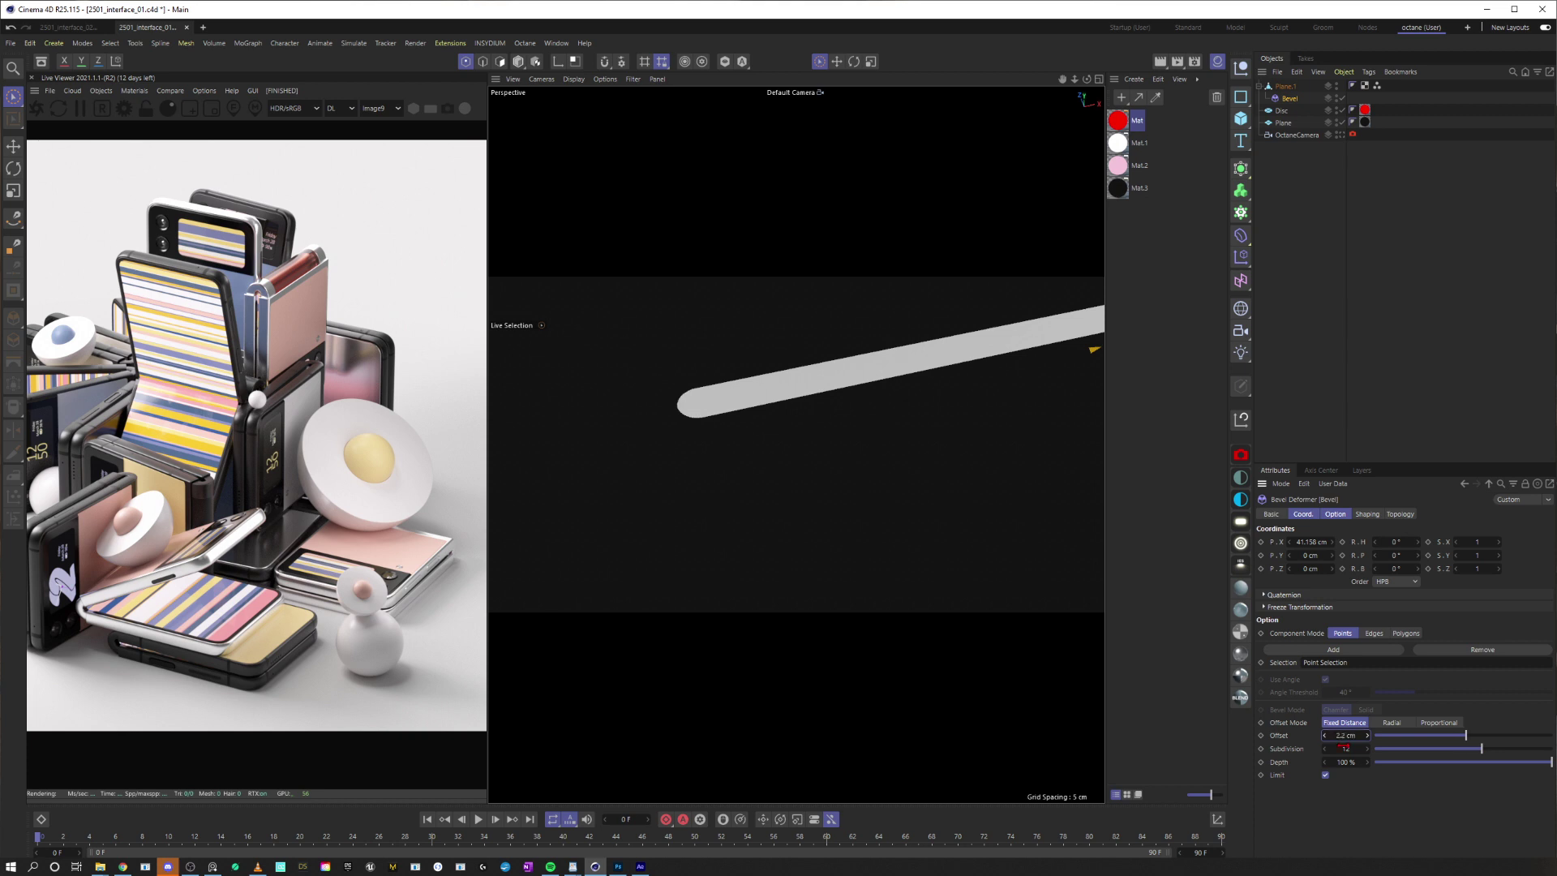
pyautogui.write('2')
pyautogui.press('Return')
pyautogui.scroll(-5, 899, 407)
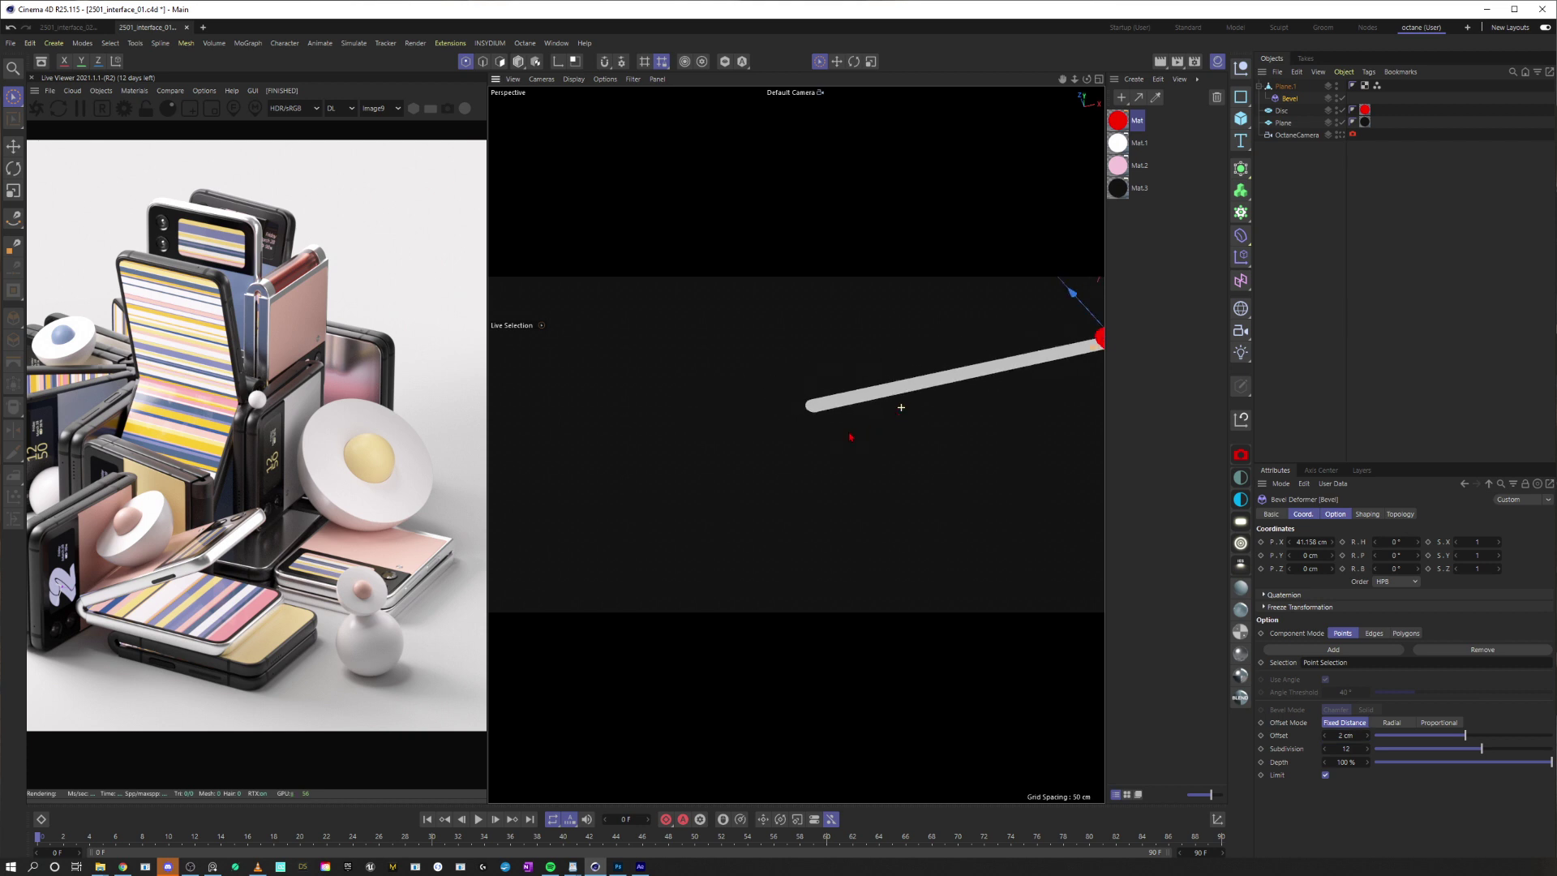
pyautogui.keyDown('alt'); pyautogui.moveTo(899, 401); pyautogui.dragTo(862, 431); pyautogui.keyUp('alt')
pyautogui.keyDown('alt'); pyautogui.moveTo(882, 387); pyautogui.dragTo(770, 412, button='middle'); pyautogui.keyUp('alt')
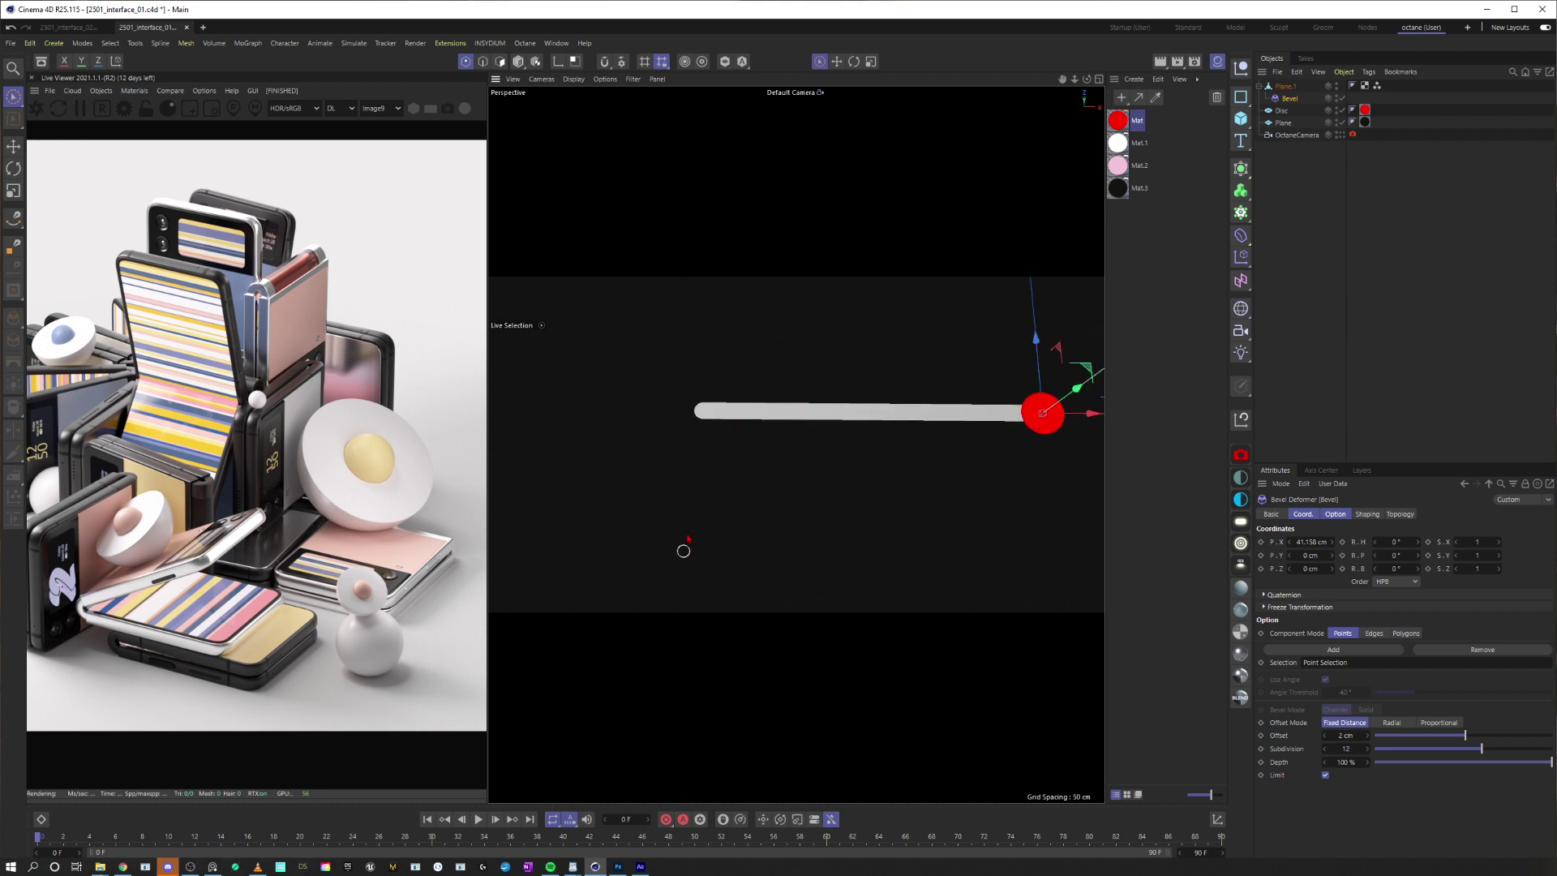
# Apply the white Mat.1 material to the rounded hand, Plane.1
pyautogui.click(1338, 199)
pyautogui.moveTo(1121, 143); pyautogui.dragTo(1288, 88)
pyautogui.click(1325, 252)
pyautogui.keyDown('alt'); pyautogui.moveTo(911, 389); pyautogui.dragTo(799, 442, button='right'); pyautogui.keyUp('alt')
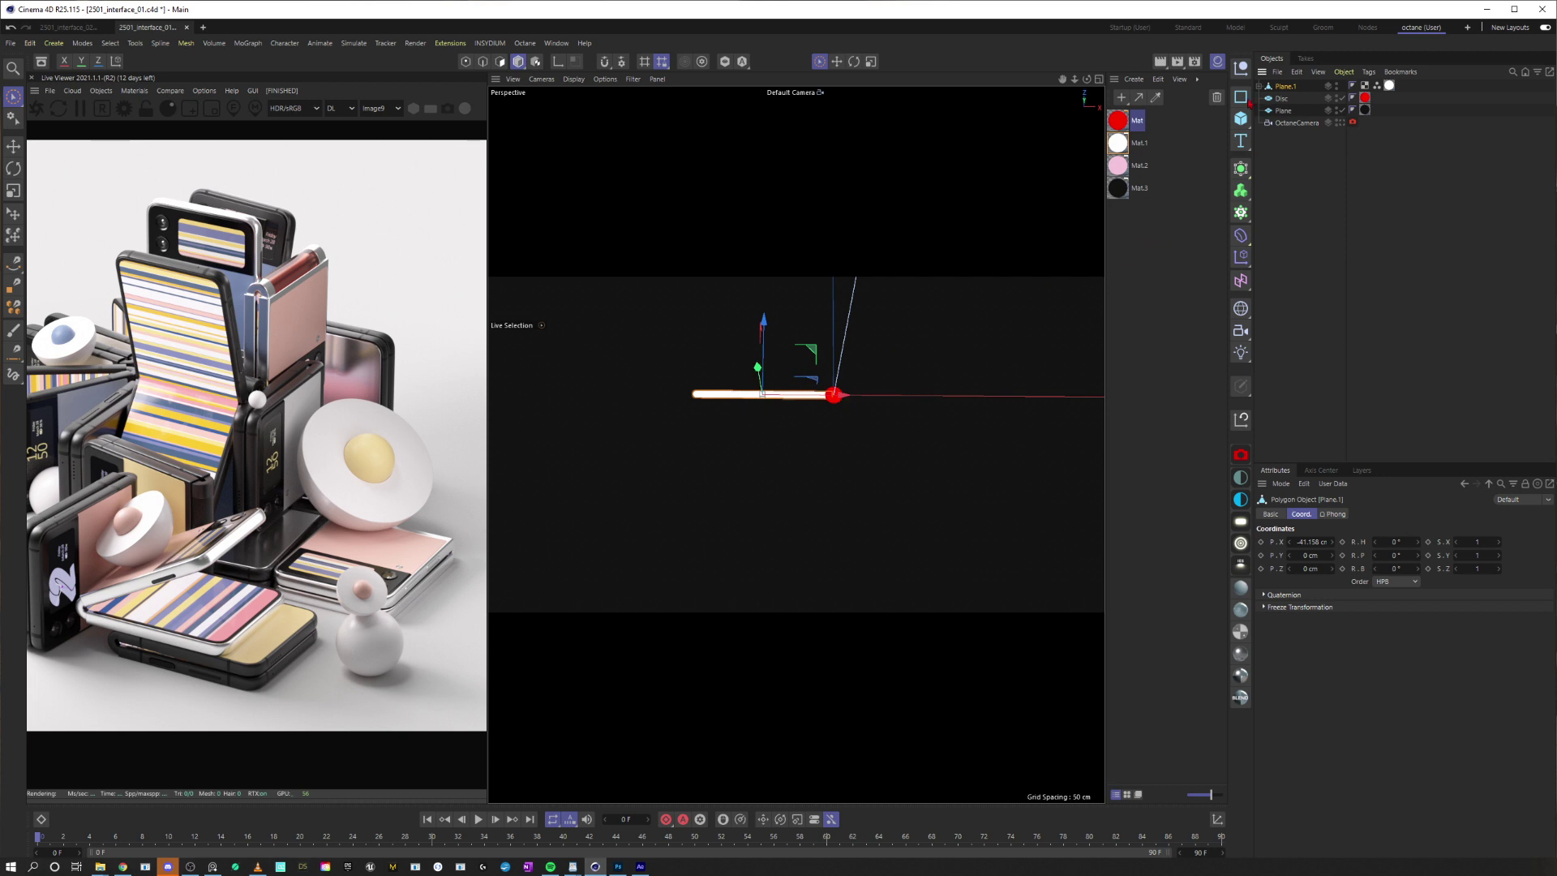
# Parent the white hand to a new null at the disc's center and duplicate that null
pyautogui.click(1241, 68)
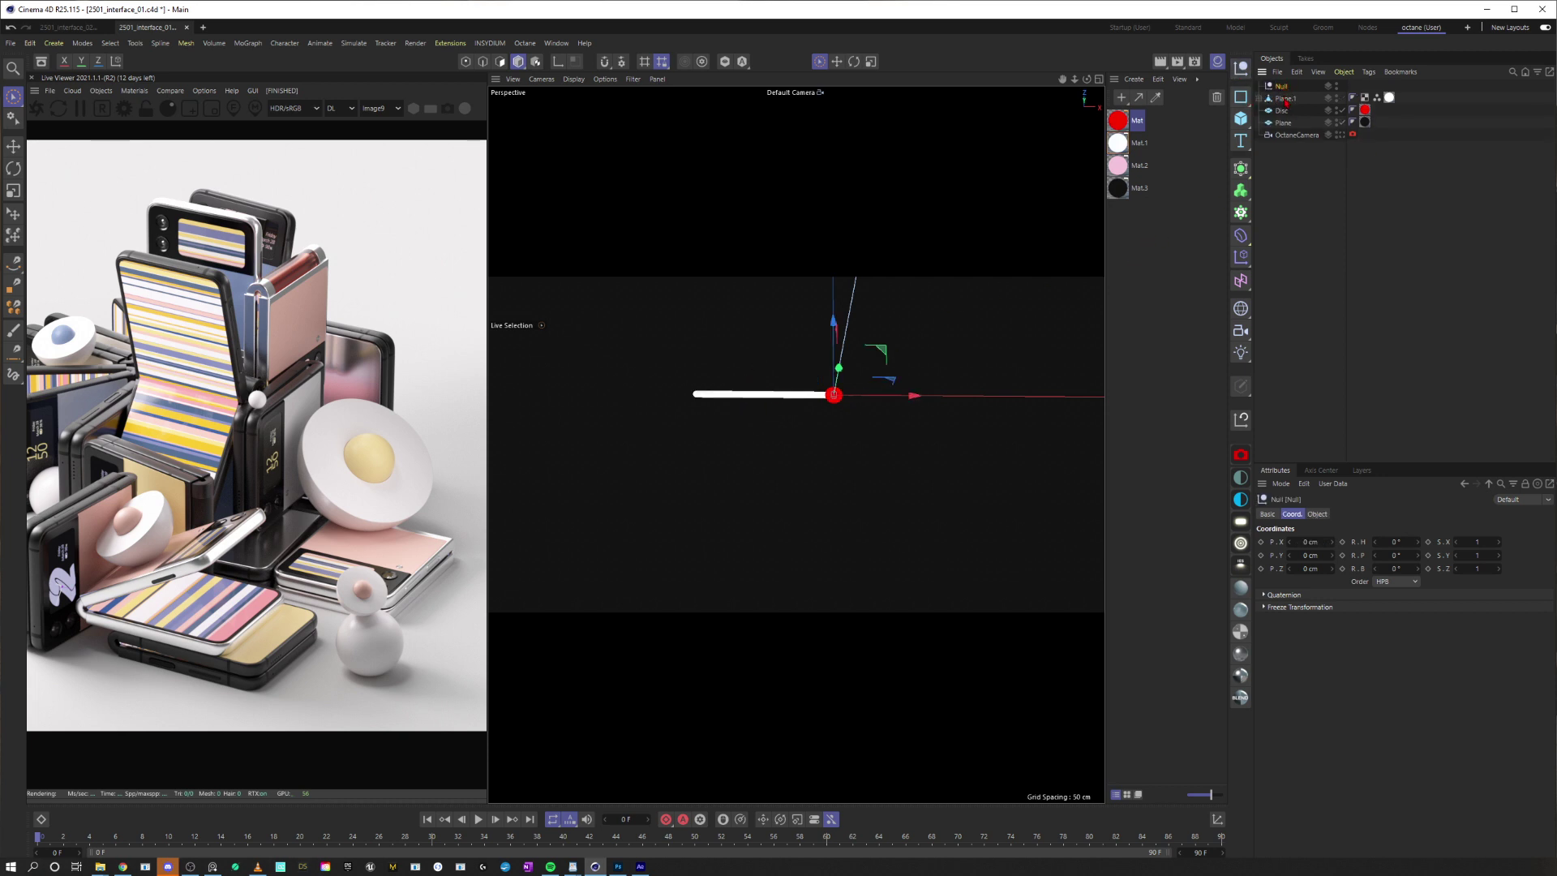
pyautogui.moveTo(1286, 99)
pyautogui.mouseDown()
pyautogui.moveTo(1284, 85)
pyautogui.moveTo(1286, 103)
pyautogui.mouseUp()
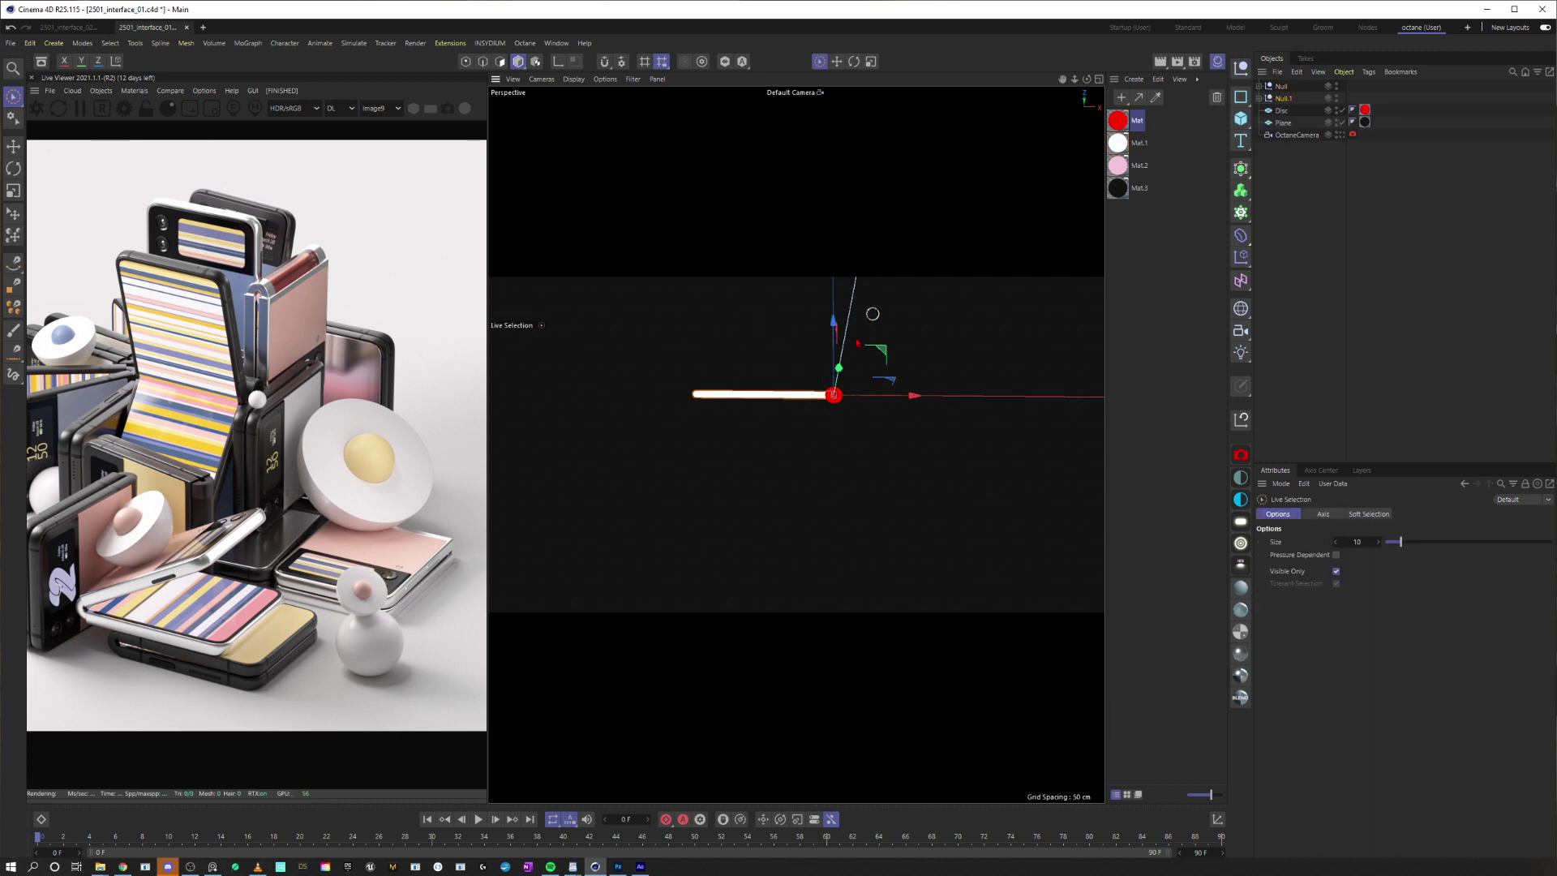
# Rotate the duplicate null around the disc so its hand points to about one o'clock, and select the hand inside it
pyautogui.click(854, 61)
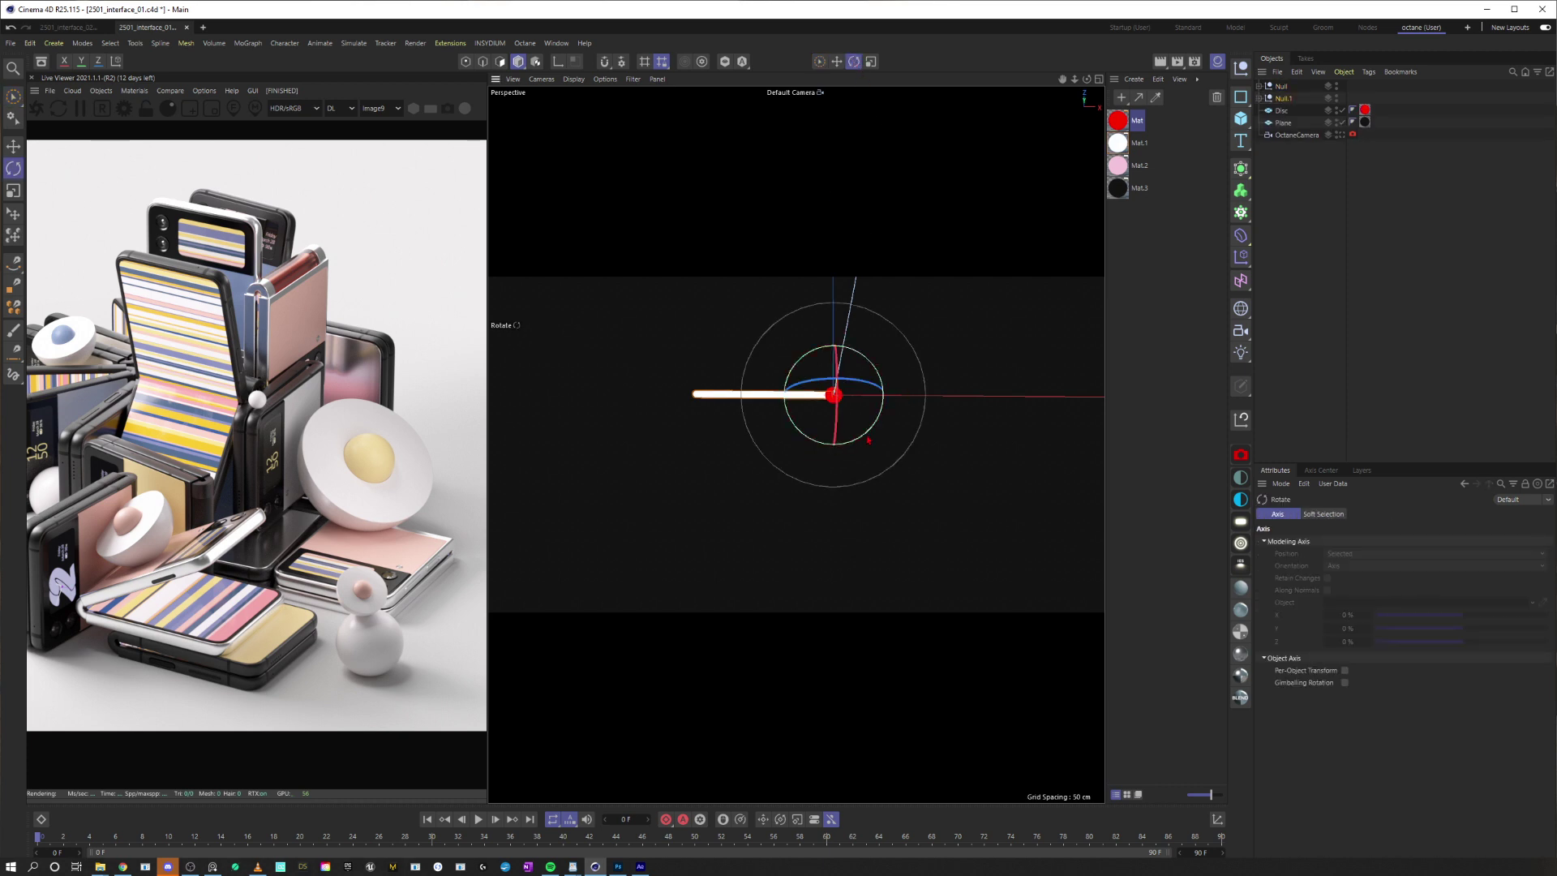
pyautogui.moveTo(868, 440); pyautogui.dragTo(747, 413)
pyautogui.click(1292, 110)
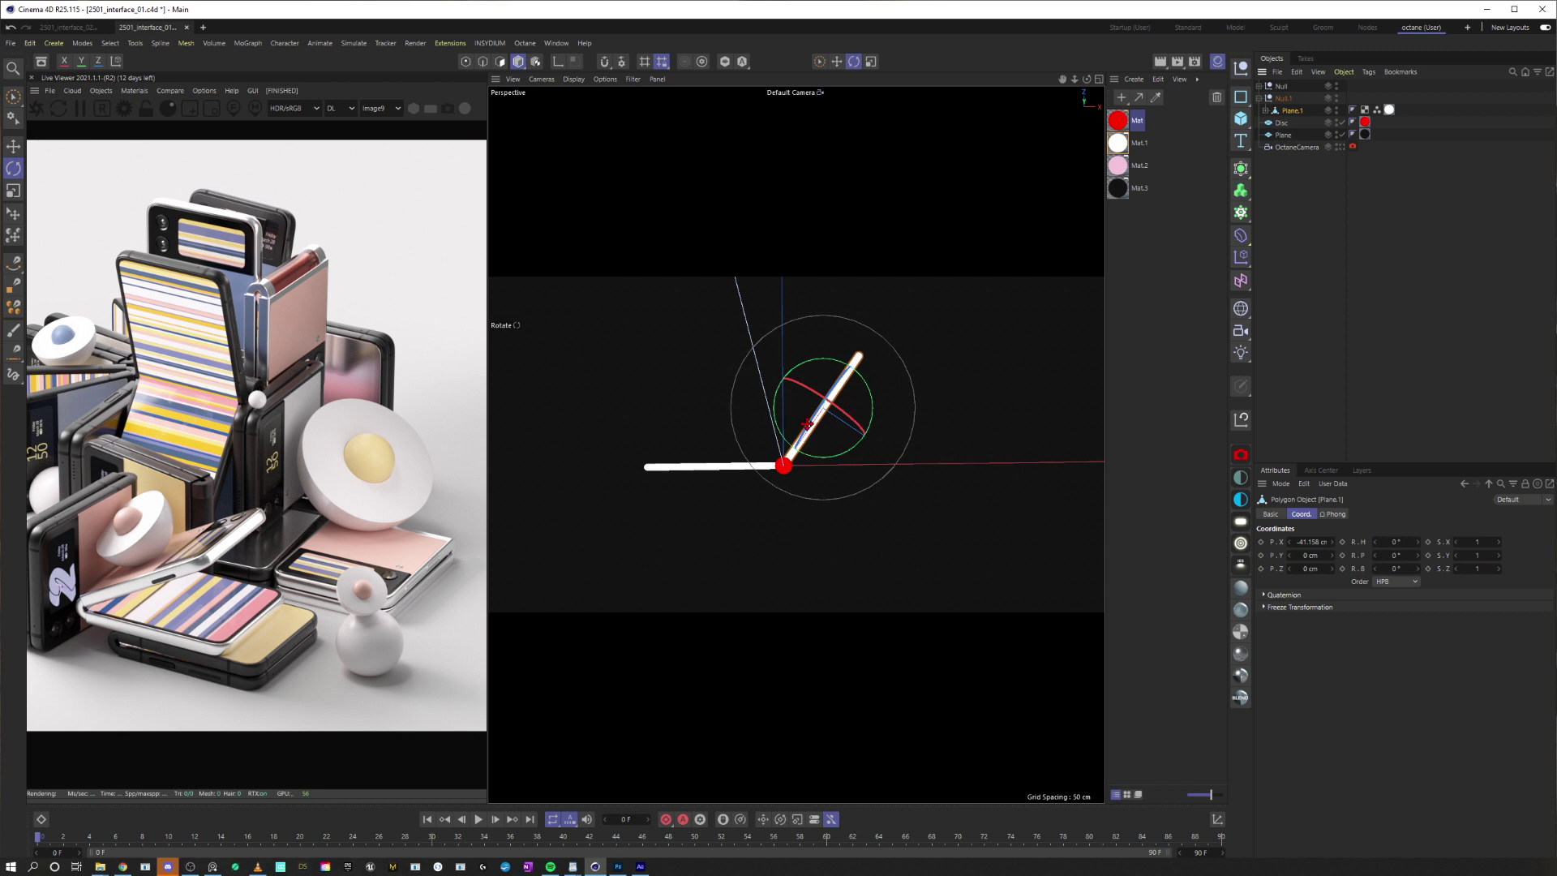
pyautogui.keyDown('alt'); pyautogui.moveTo(811, 451); pyautogui.dragTo(842, 434); pyautogui.keyUp('alt')
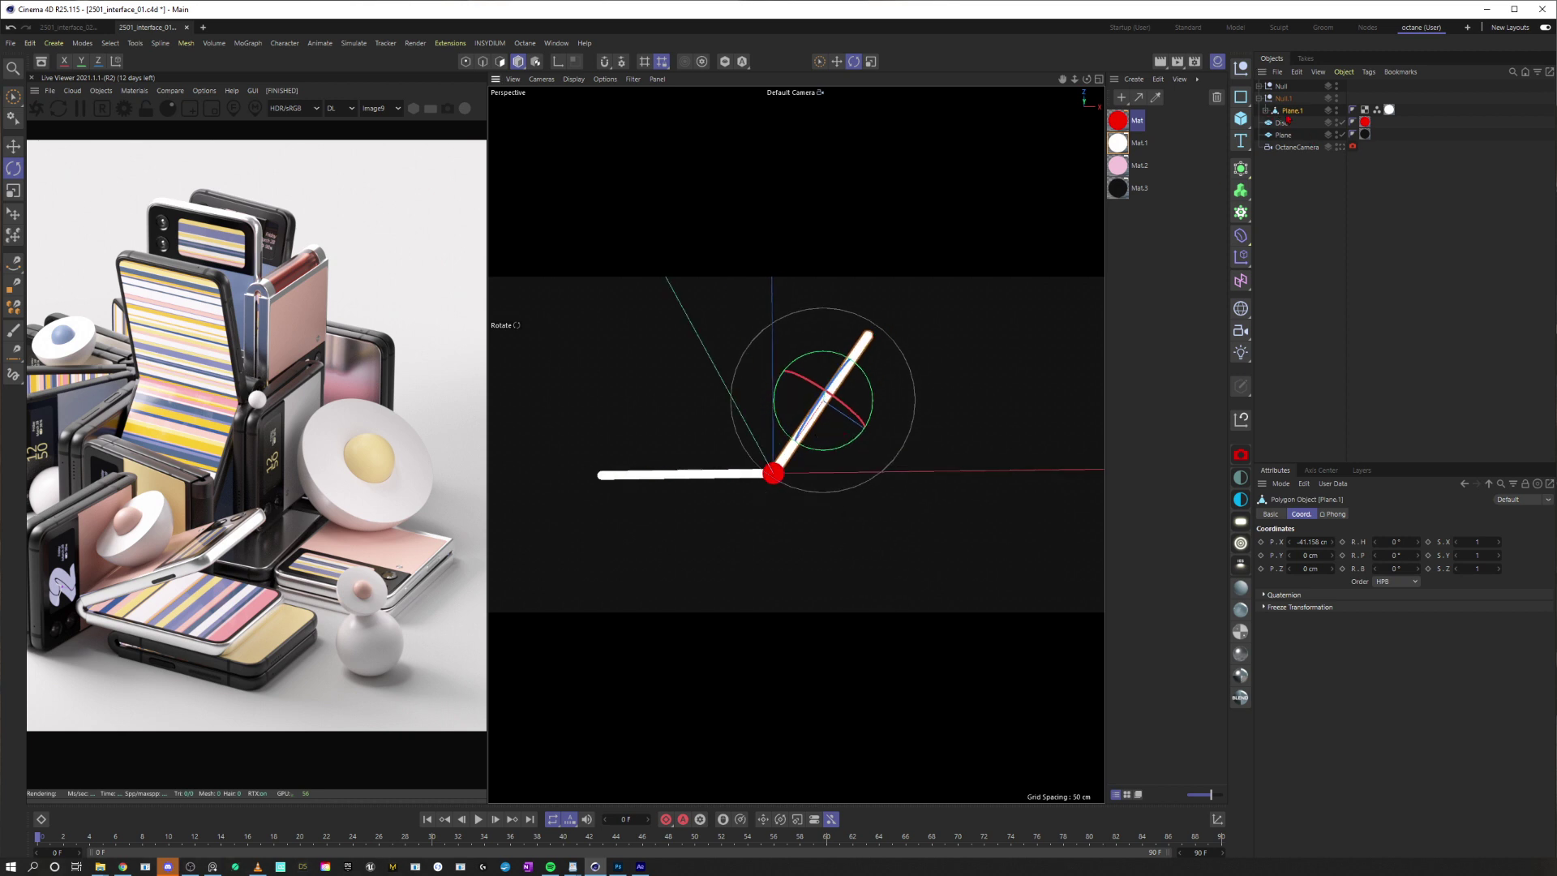
# Shorten the one-o'clock hand with the Scale tool, keeping its inner end at the red disc
pyautogui.press('t')
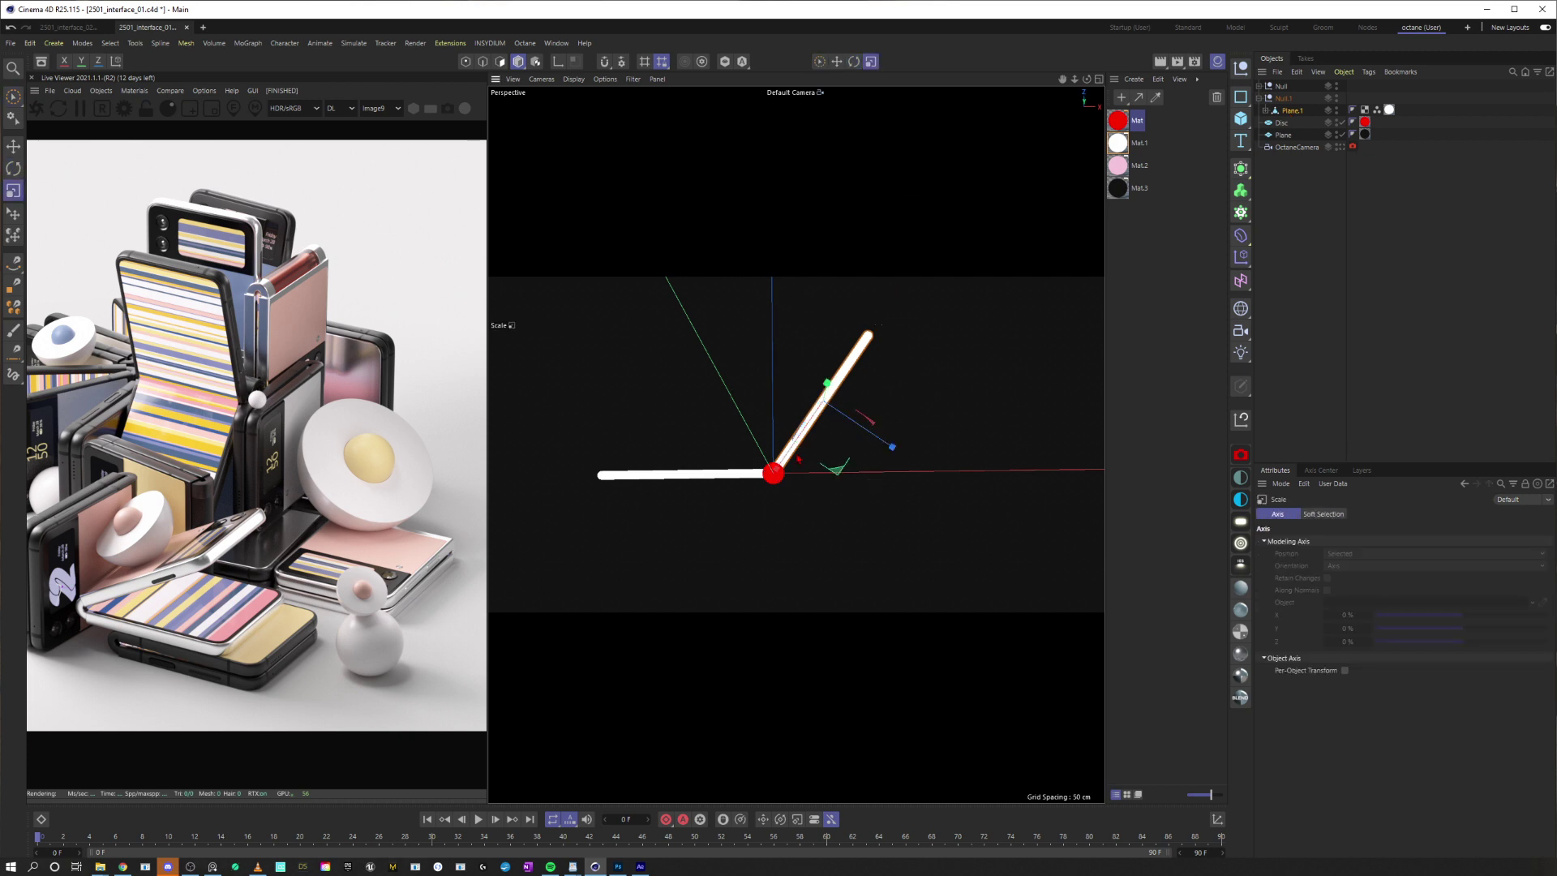
pyautogui.moveTo(776, 468); pyautogui.dragTo(790, 448)
pyautogui.press('space')
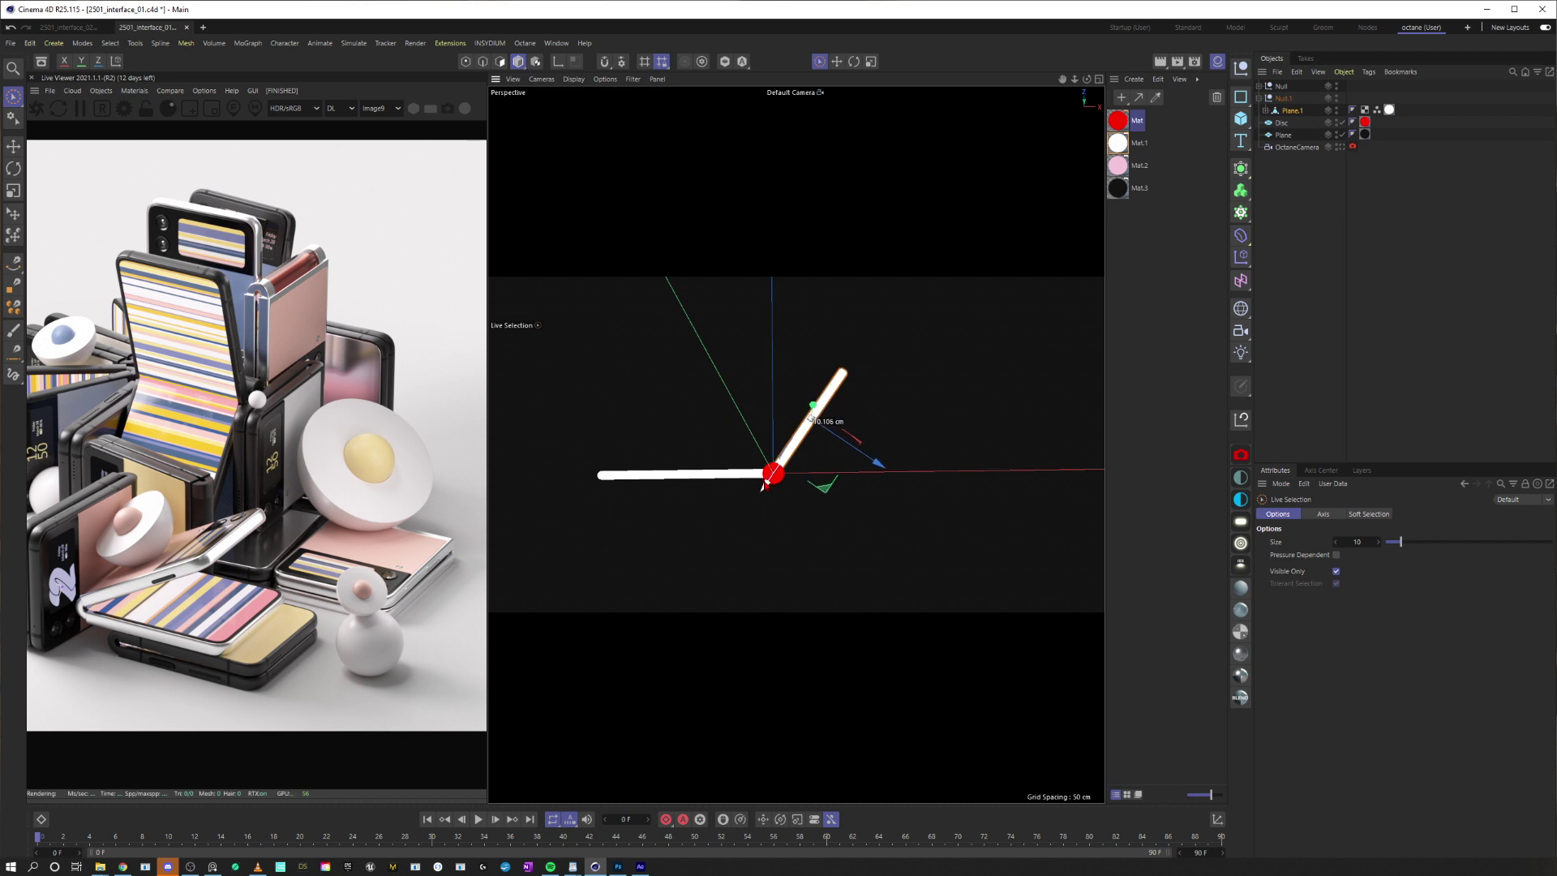
pyautogui.click(747, 438)
pyautogui.scroll(-2, 810, 439)
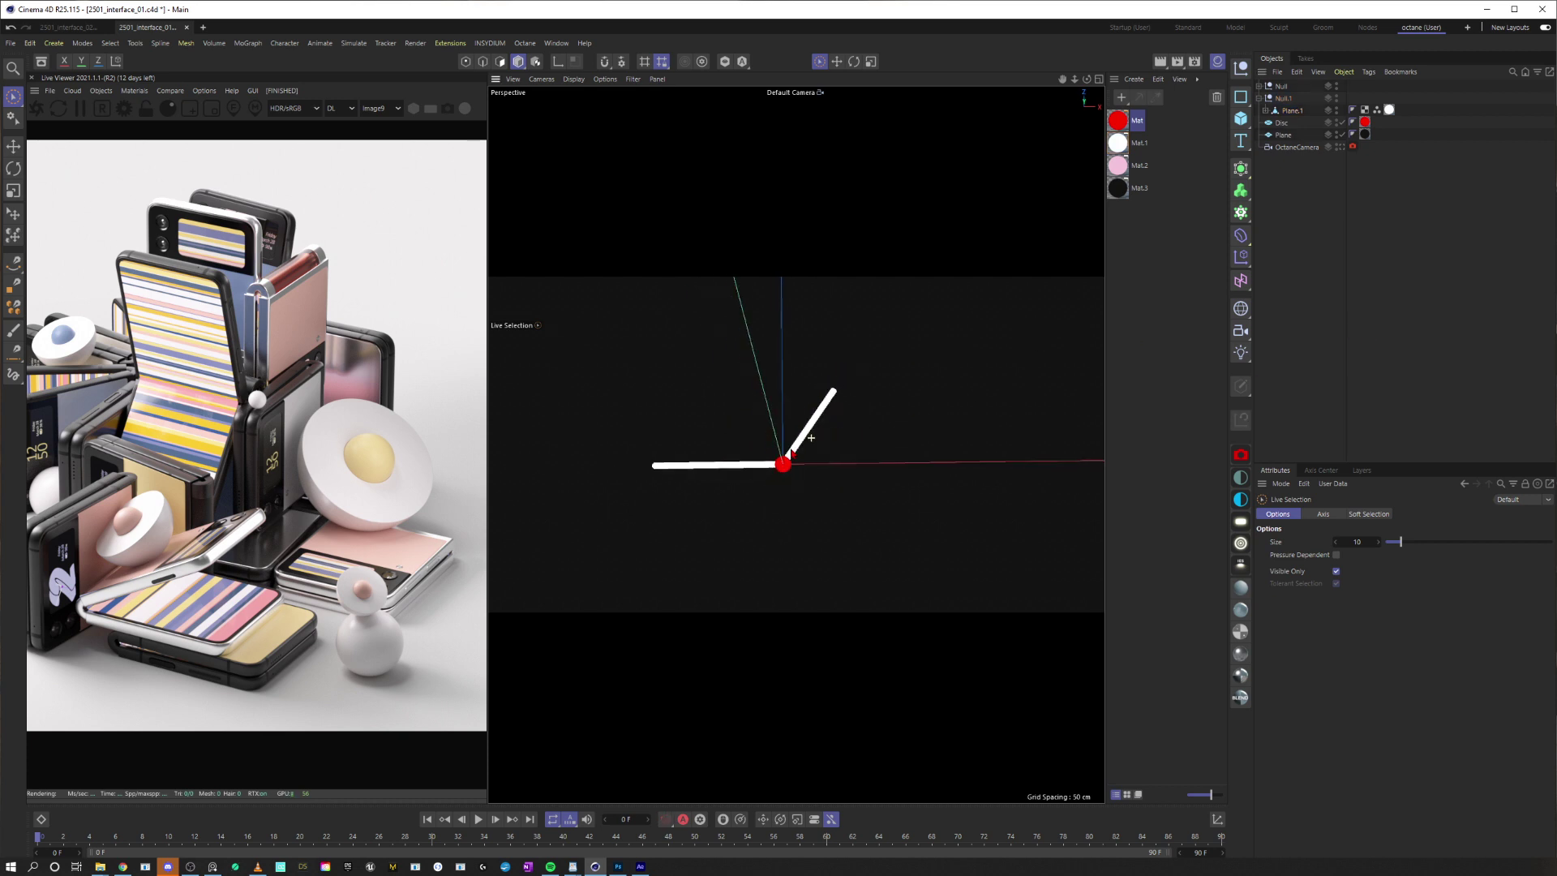
pyautogui.scroll(4, 809, 438)
pyautogui.scroll(-1, 810, 438)
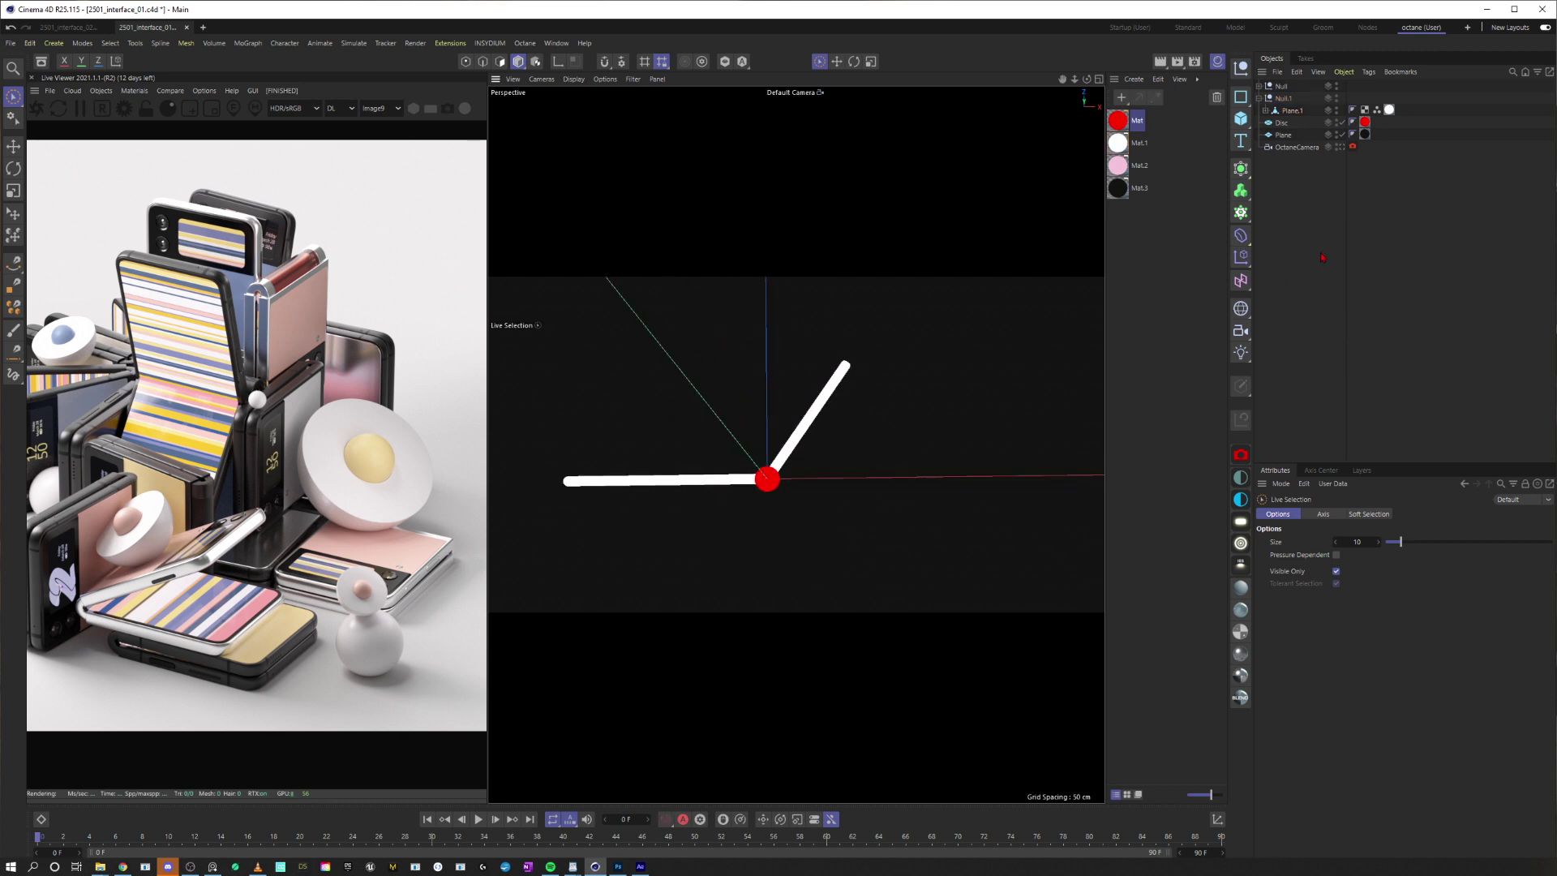
# Duplicate the one-o'clock hand's null and scale the copied hand thinner and much longer as a second hand
pyautogui.click(1259, 98)
pyautogui.keyDown('ctrl'); pyautogui.moveTo(1283, 98); pyautogui.dragTo(1283, 105); pyautogui.keyUp('ctrl')
pyautogui.click(1260, 111)
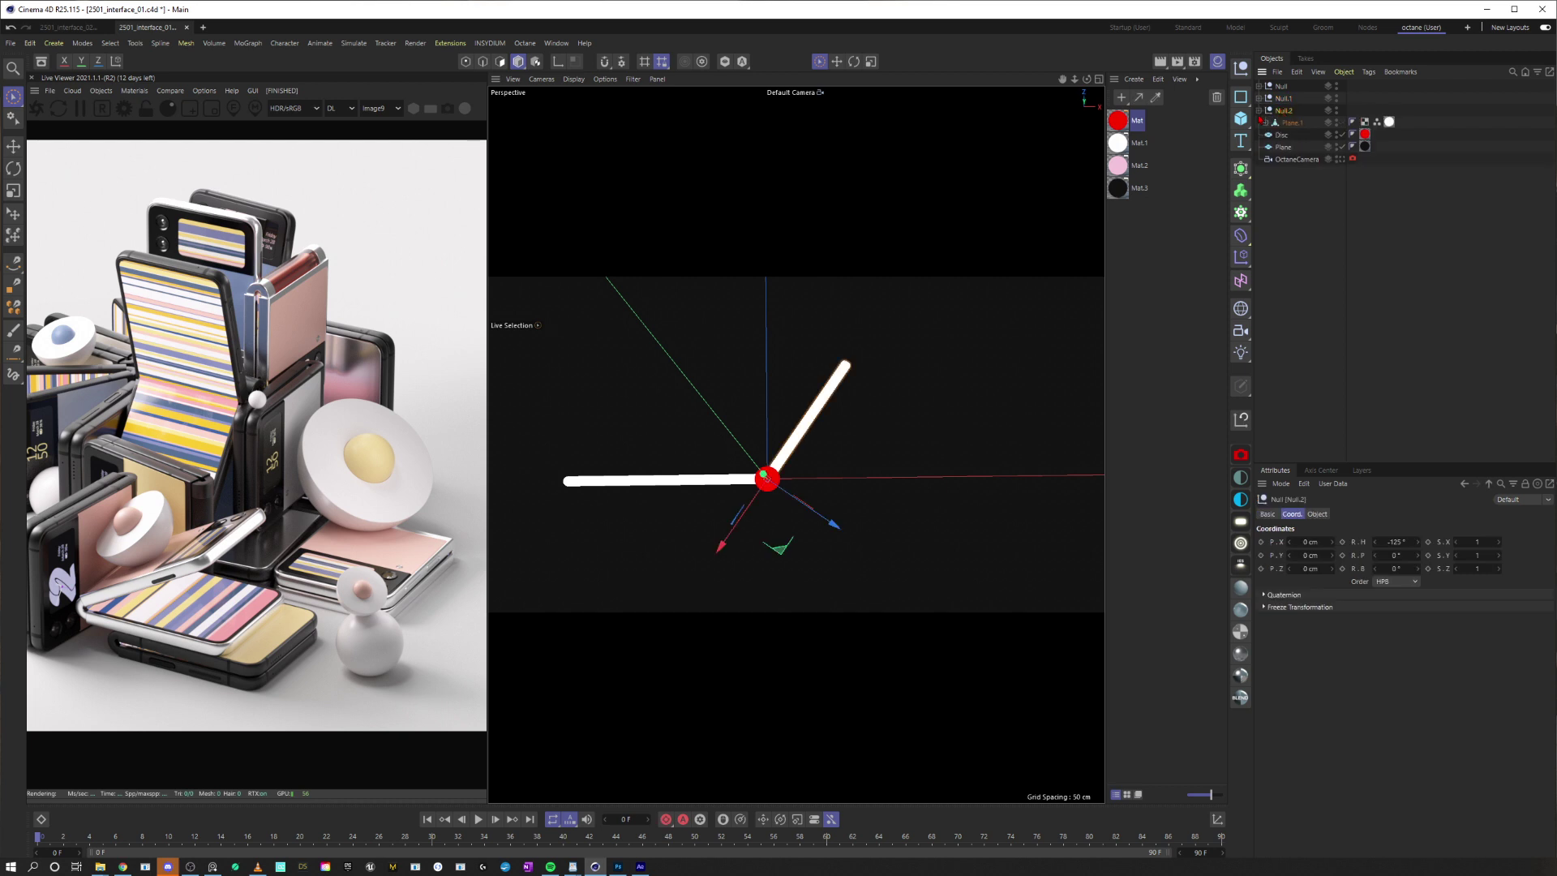
pyautogui.click(1290, 122)
pyautogui.press('t')
pyautogui.moveTo(878, 464); pyautogui.dragTo(809, 417)
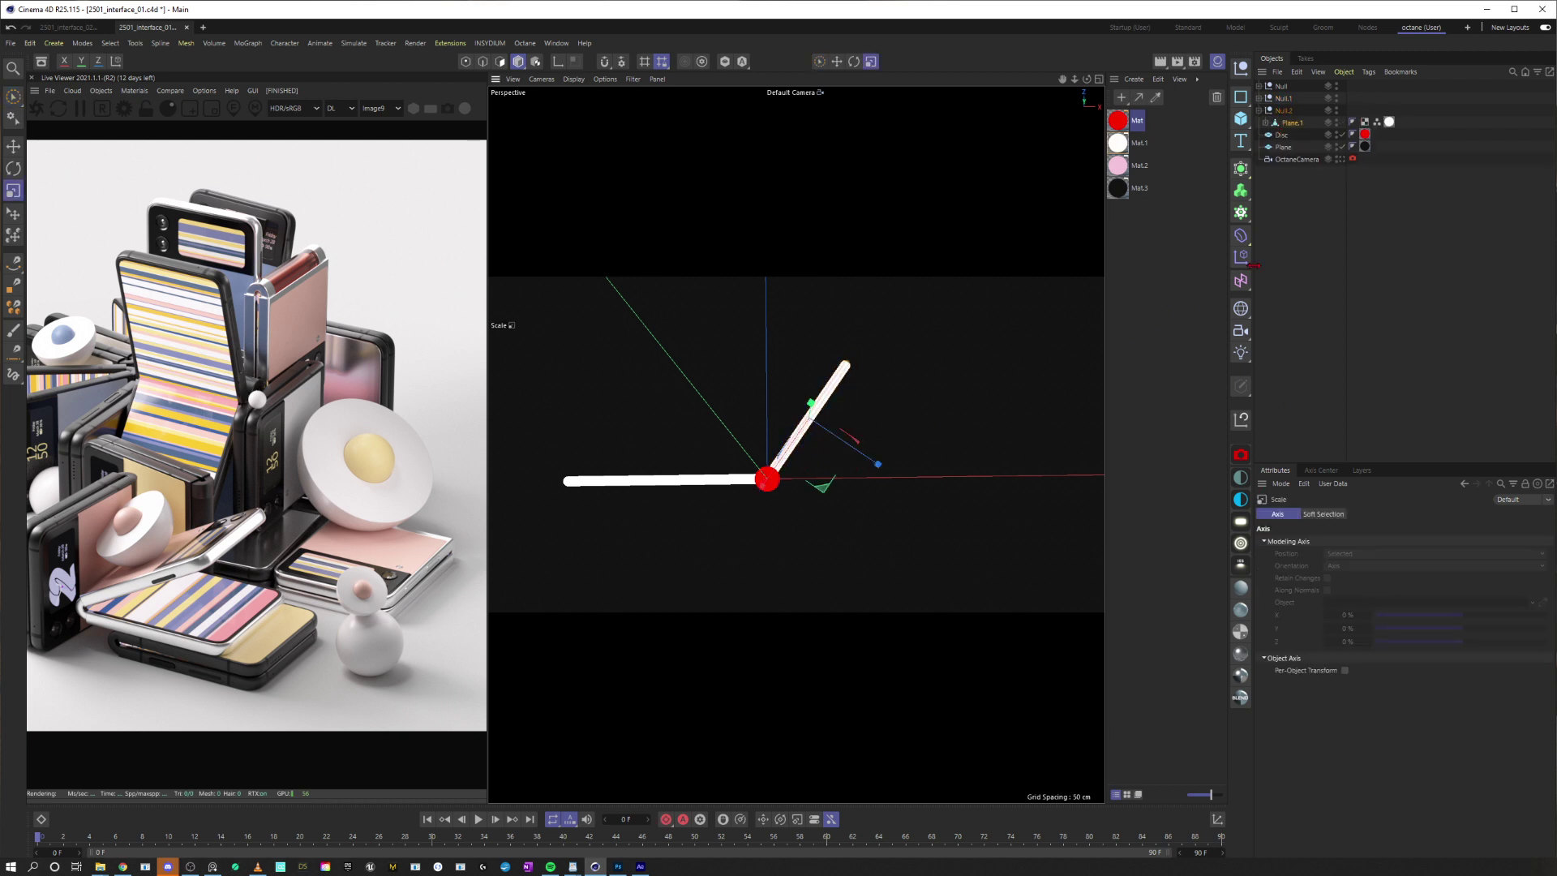
pyautogui.press('space')
pyautogui.press('space')
pyautogui.moveTo(762, 484); pyautogui.dragTo(791, 439)
pyautogui.press('space')
pyautogui.click(1284, 112)
pyautogui.click(1262, 112)
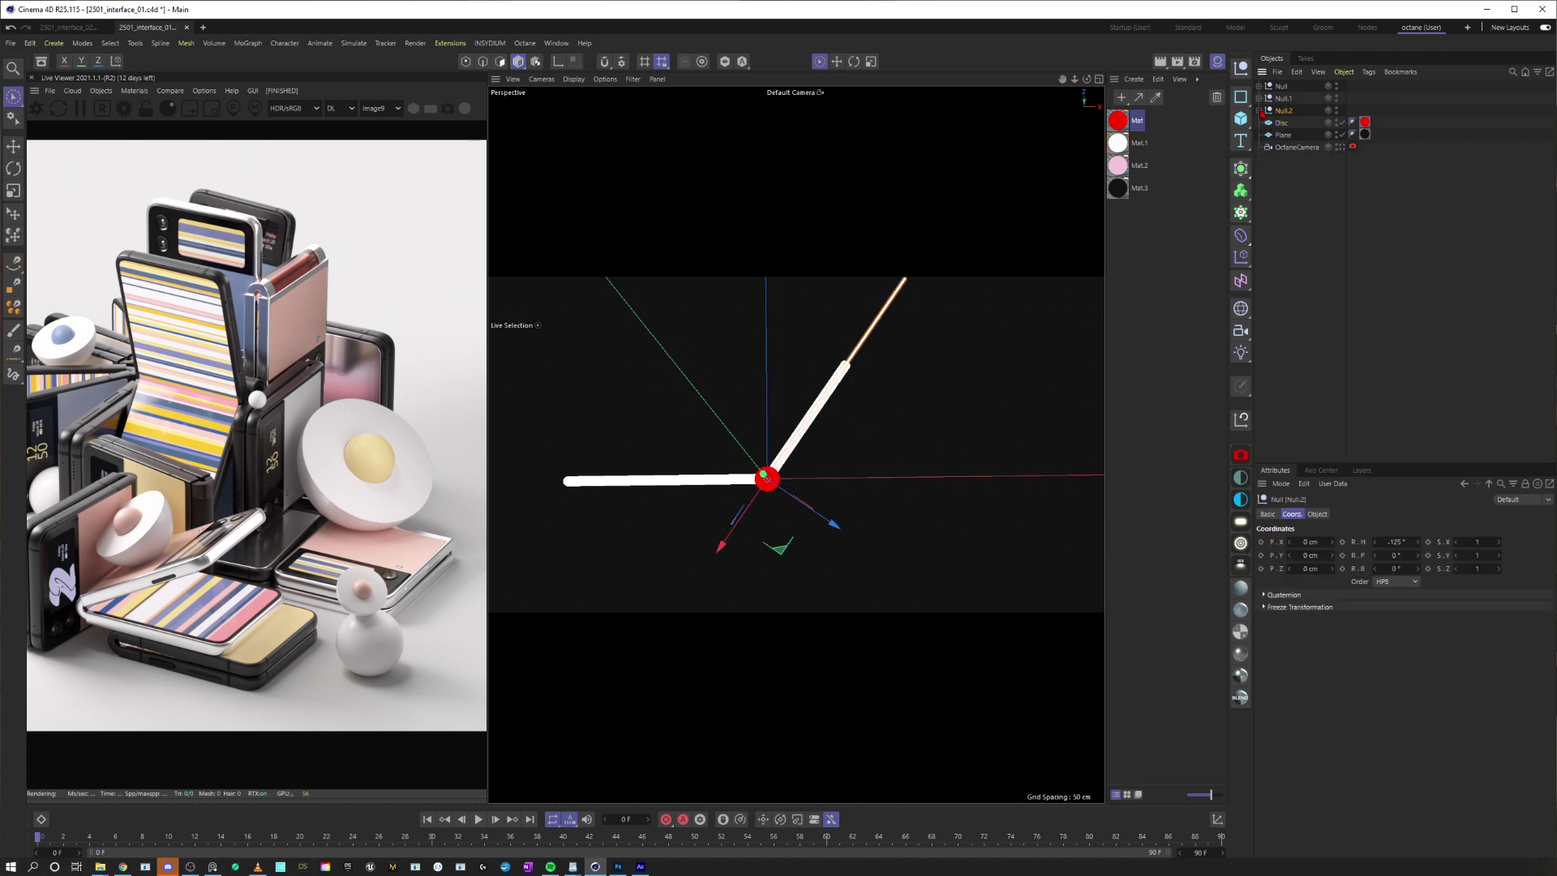
# Rotate the short hand's null to about two o'clock and the thin hand's null to about five o'clock
pyautogui.press('t')
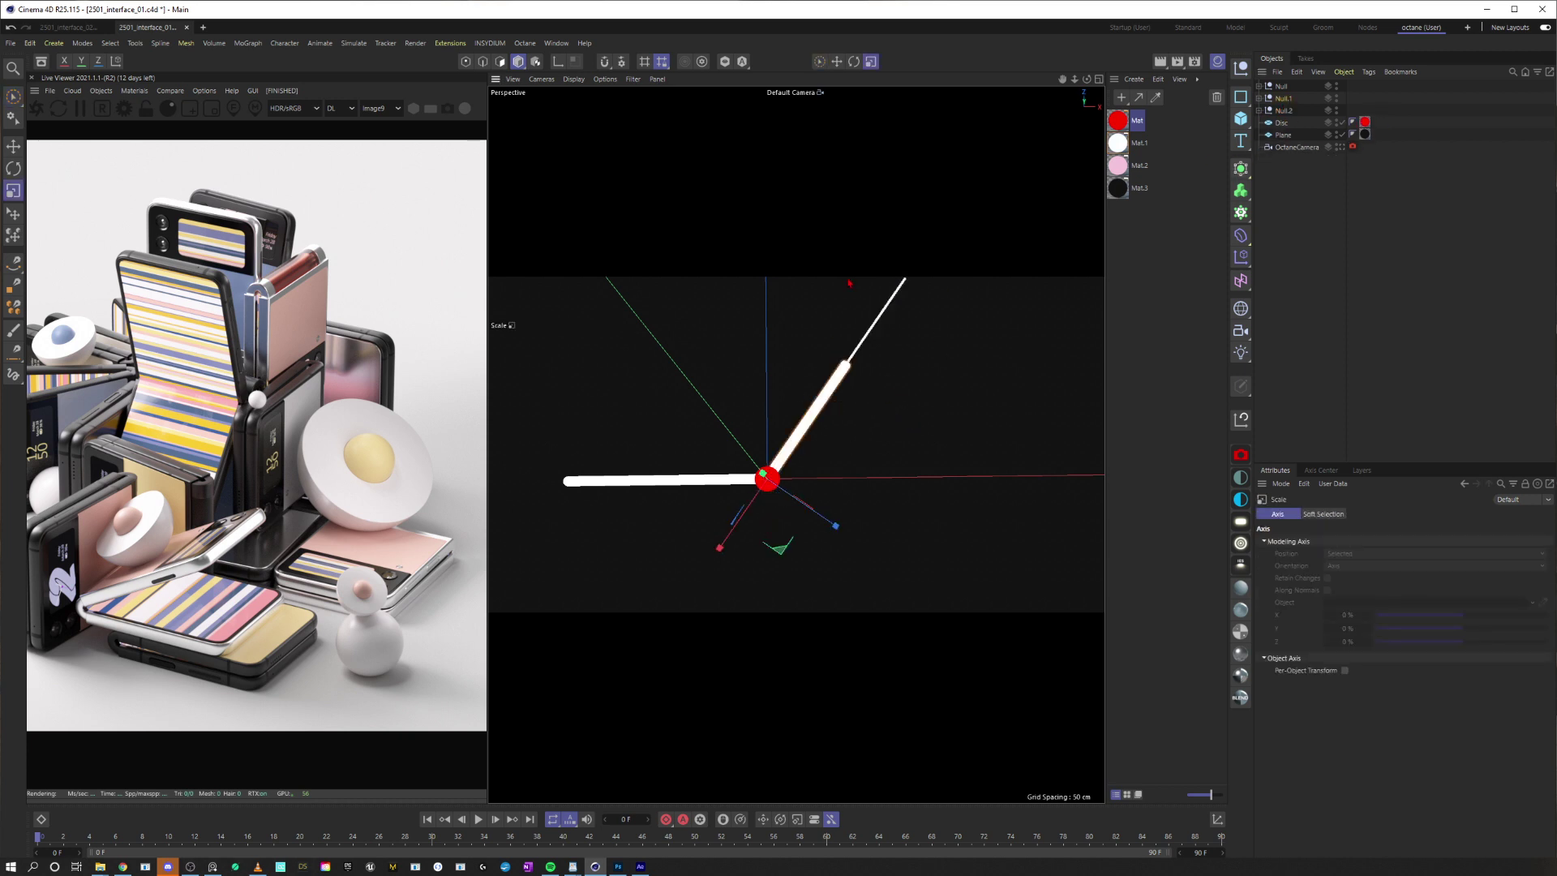
pyautogui.click(853, 62)
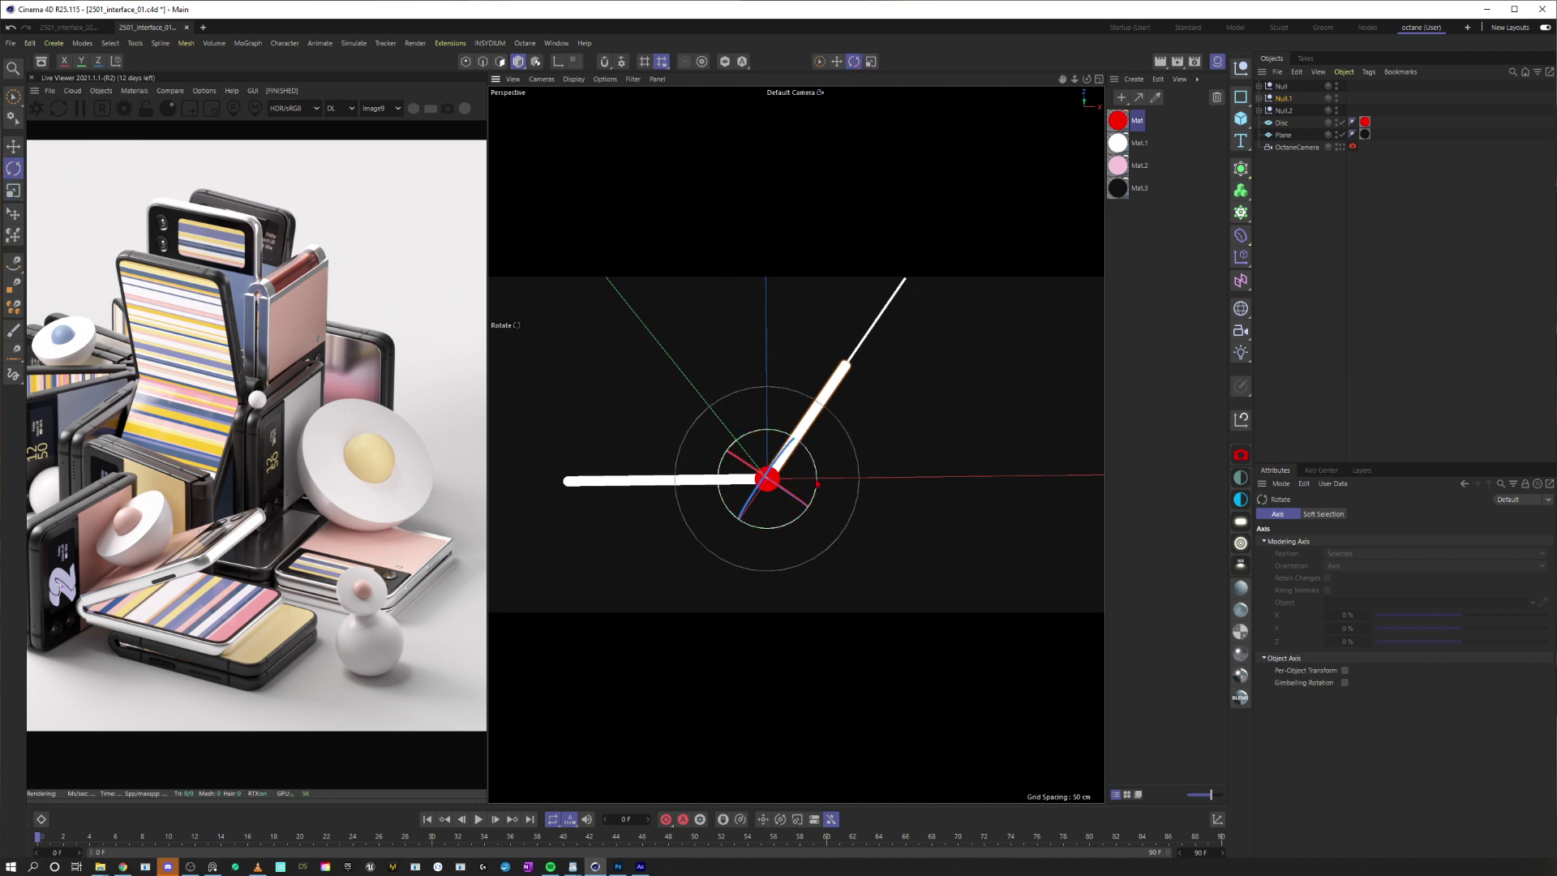
pyautogui.moveTo(815, 480); pyautogui.dragTo(805, 520)
pyautogui.moveTo(802, 515)
pyautogui.mouseDown()
pyautogui.moveTo(811, 464)
pyautogui.moveTo(821, 493)
pyautogui.moveTo(787, 504)
pyautogui.mouseUp()
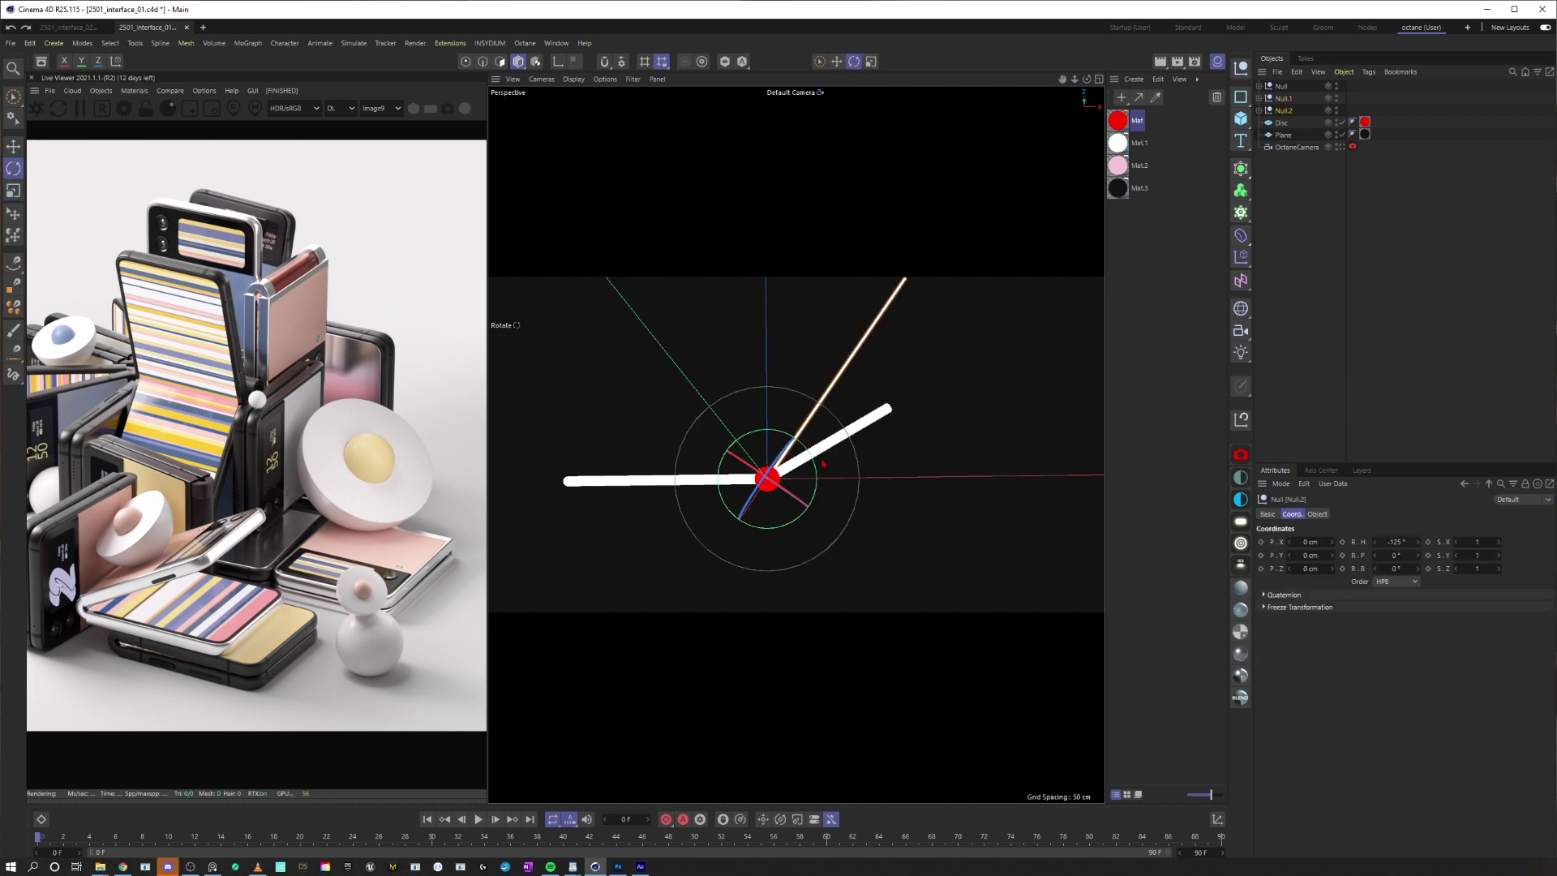
pyautogui.keyDown('alt'); pyautogui.moveTo(792, 555); pyautogui.dragTo(796, 441, button='middle'); pyautogui.keyUp('alt')
pyautogui.scroll(-3, 782, 487)
pyautogui.click(1311, 233)
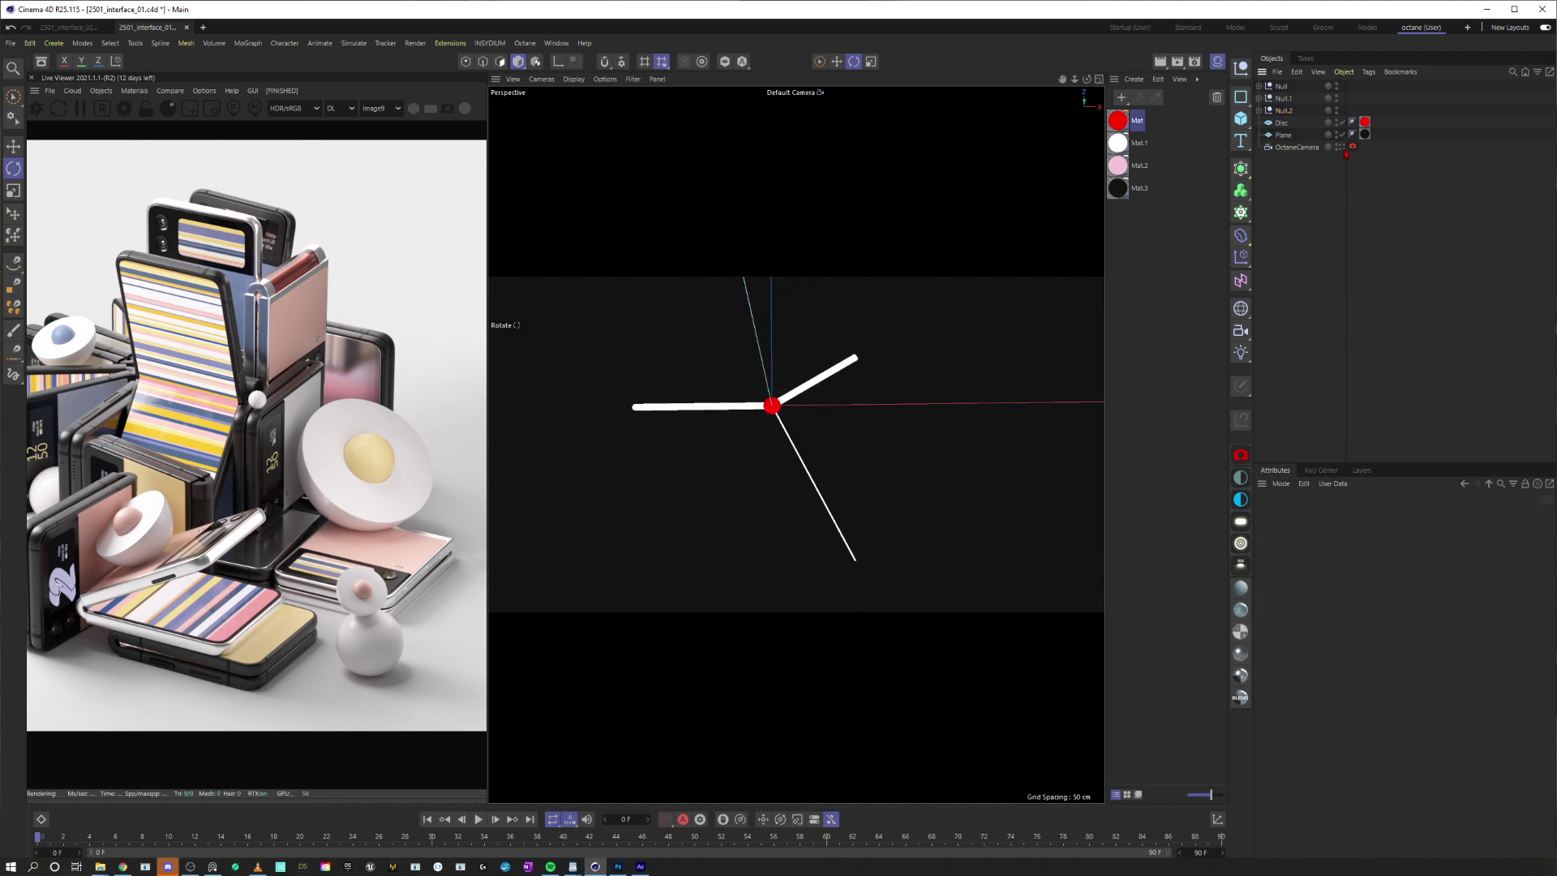
# Look through OctaneCamera, shift it along X so the clock sits left of center, and extend the backdrop plane to fill the frame
pyautogui.scroll(-1, 890, 631)
pyautogui.click(1341, 147)
pyautogui.click(1296, 147)
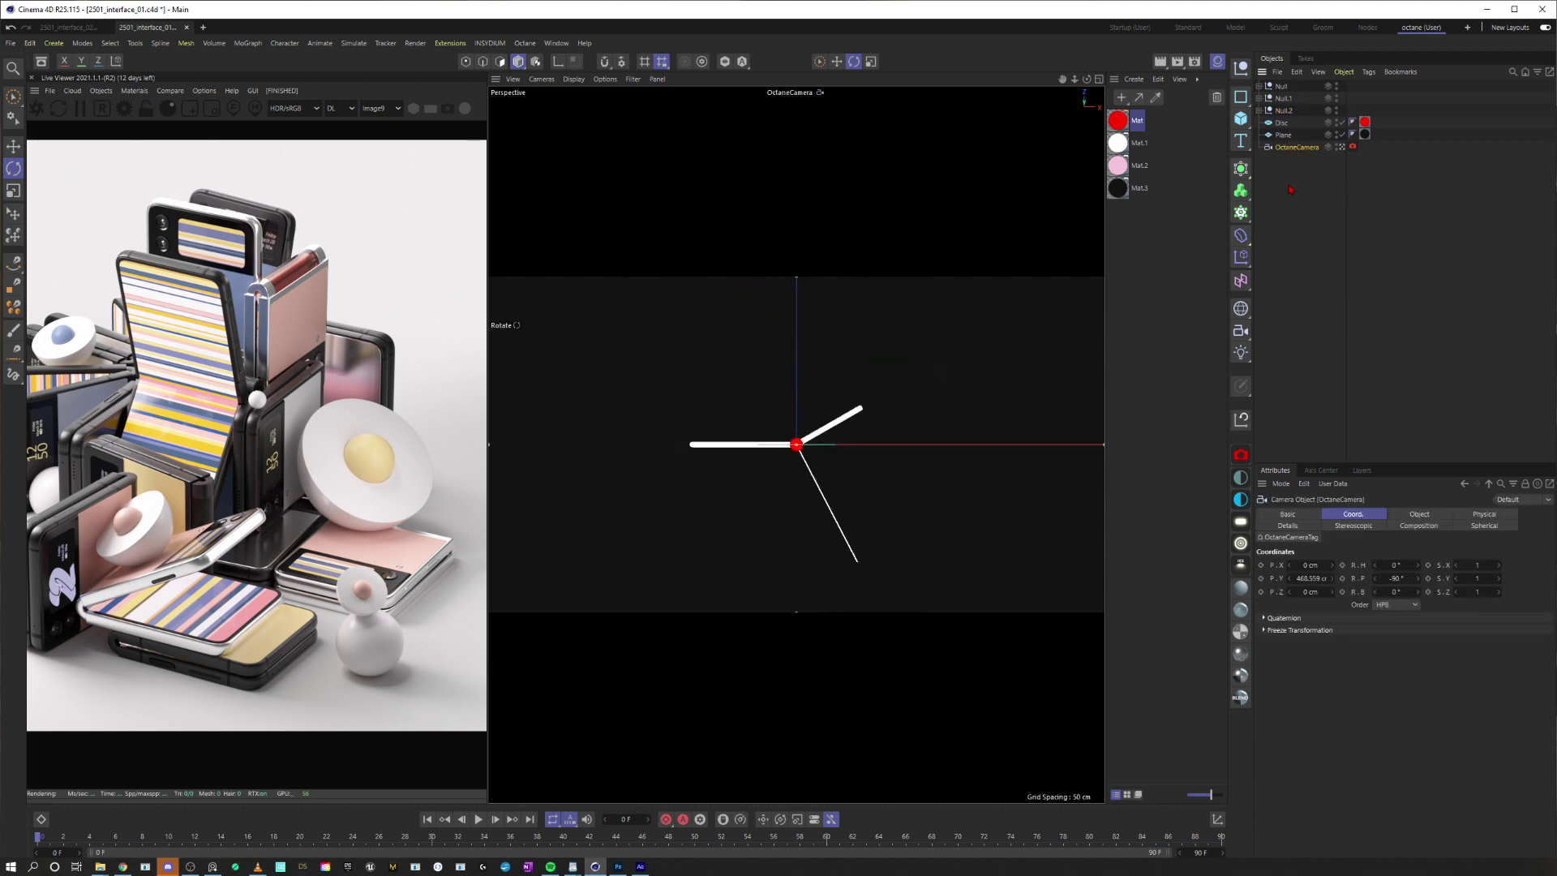
pyautogui.moveTo(1312, 565); pyautogui.dragTo(1358, 565)
pyautogui.click(877, 322)
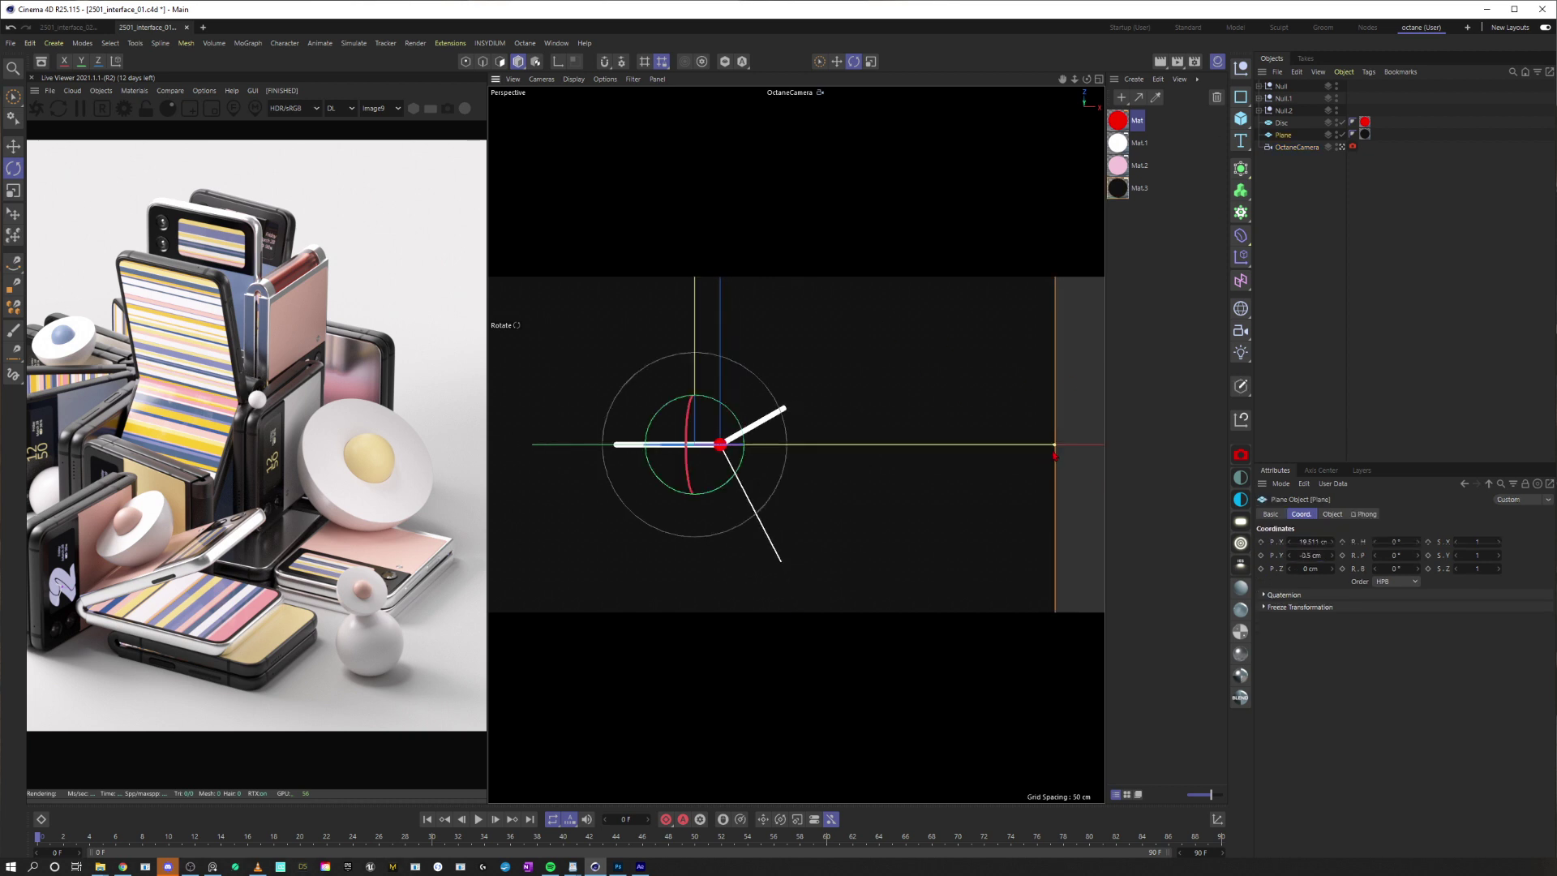
pyautogui.click(997, 382)
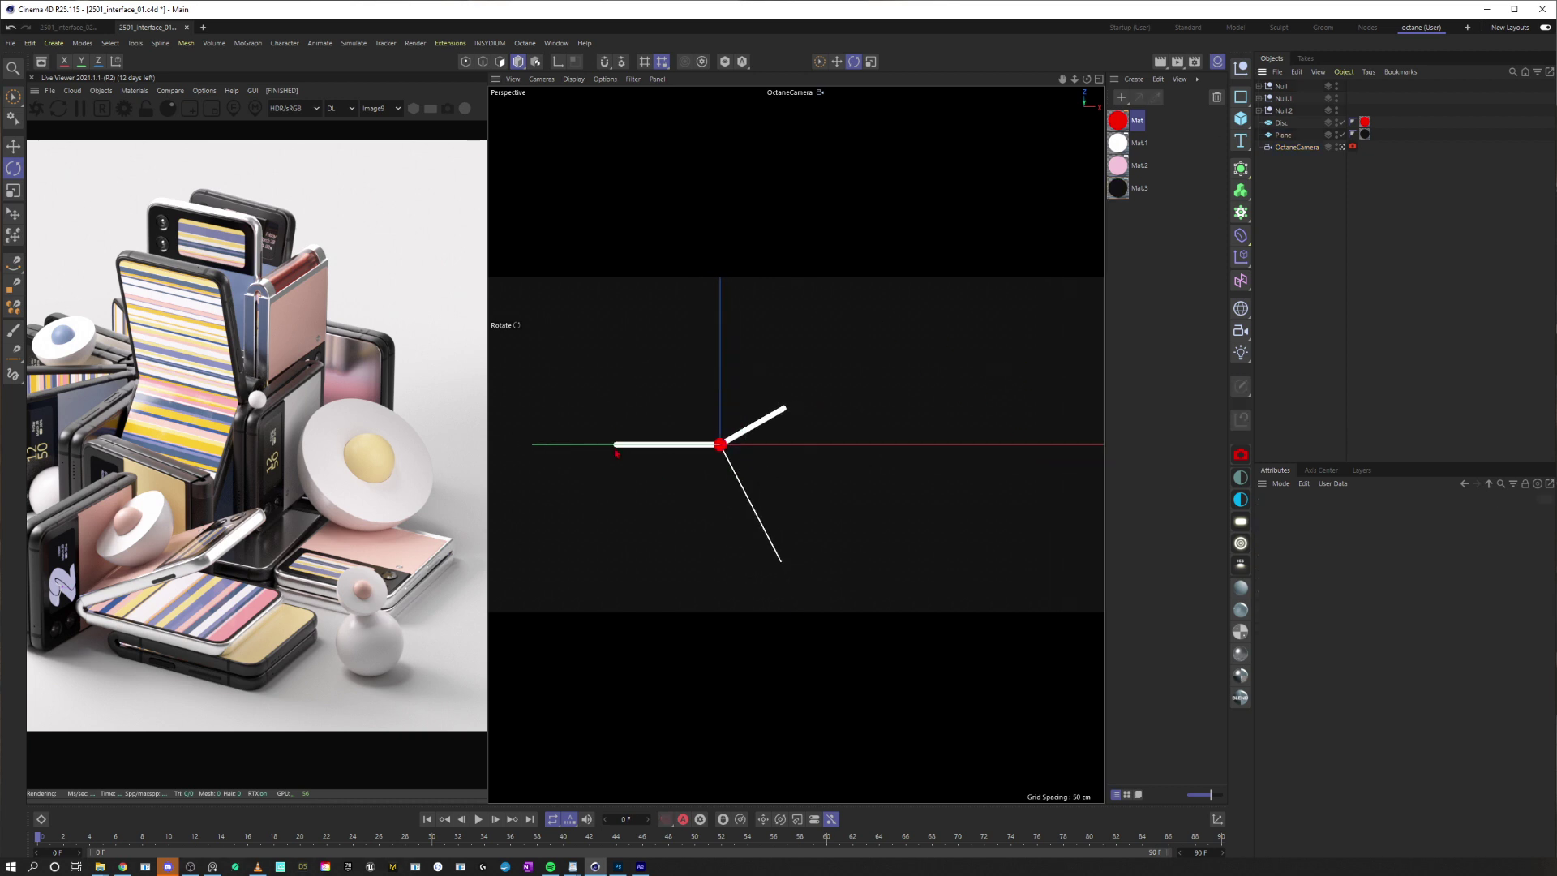
# Rotate the long horizontal hand around the disc to about ten o'clock
pyautogui.click(689, 447)
pyautogui.moveTo(747, 409); pyautogui.dragTo(761, 428)
pyautogui.click(1300, 255)
# Replace the thin second hand's white material with the disc's red material
pyautogui.click(1281, 123)
pyautogui.click(1283, 110)
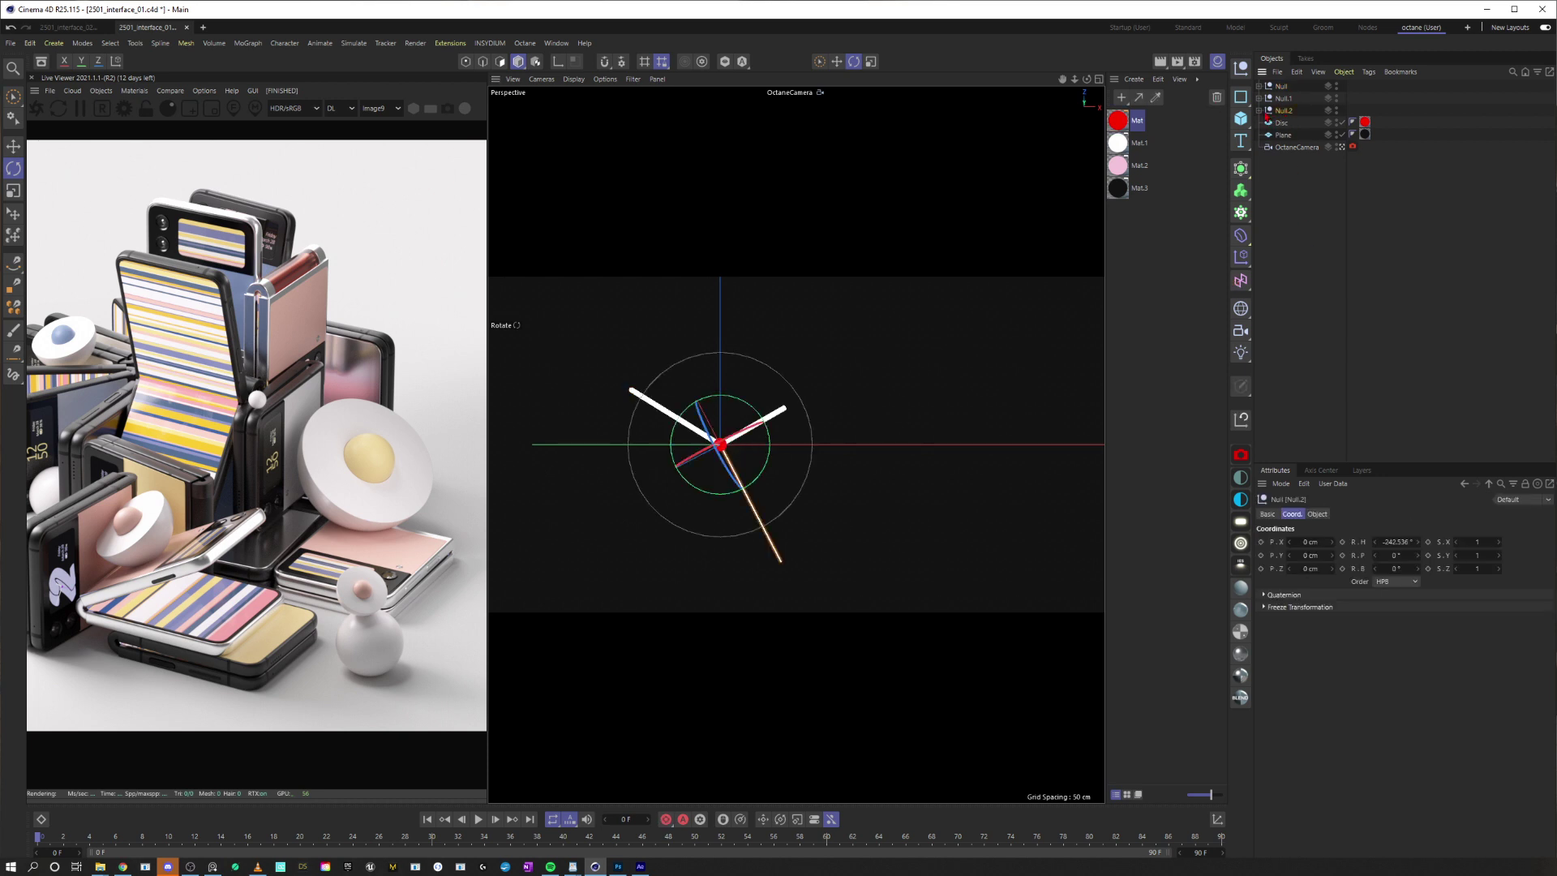
pyautogui.click(1259, 111)
pyautogui.moveTo(1392, 132); pyautogui.dragTo(1390, 123)
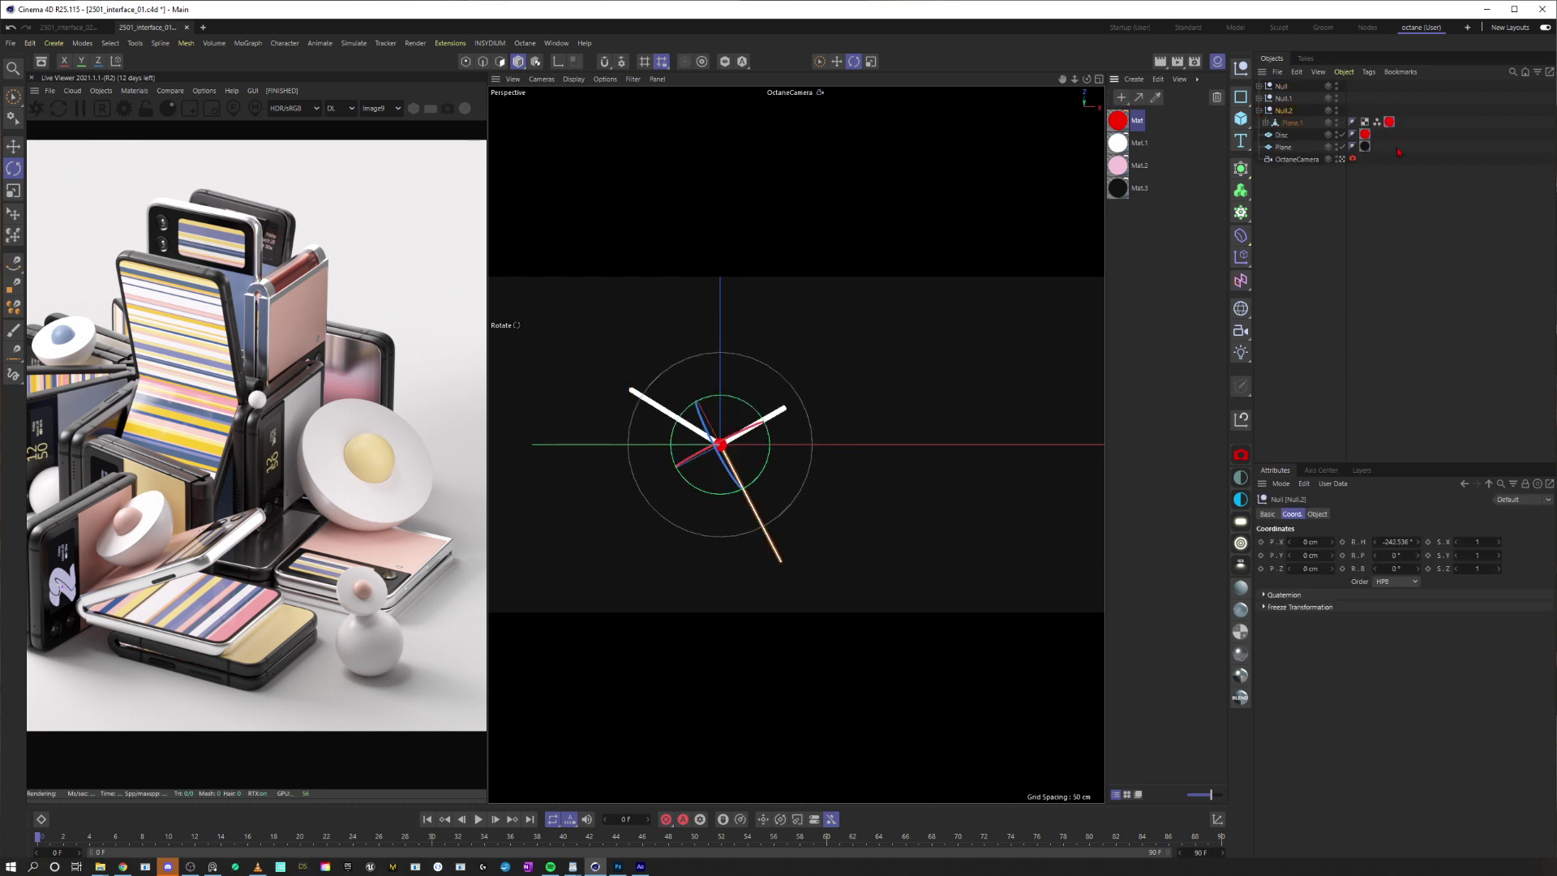
pyautogui.click(1172, 335)
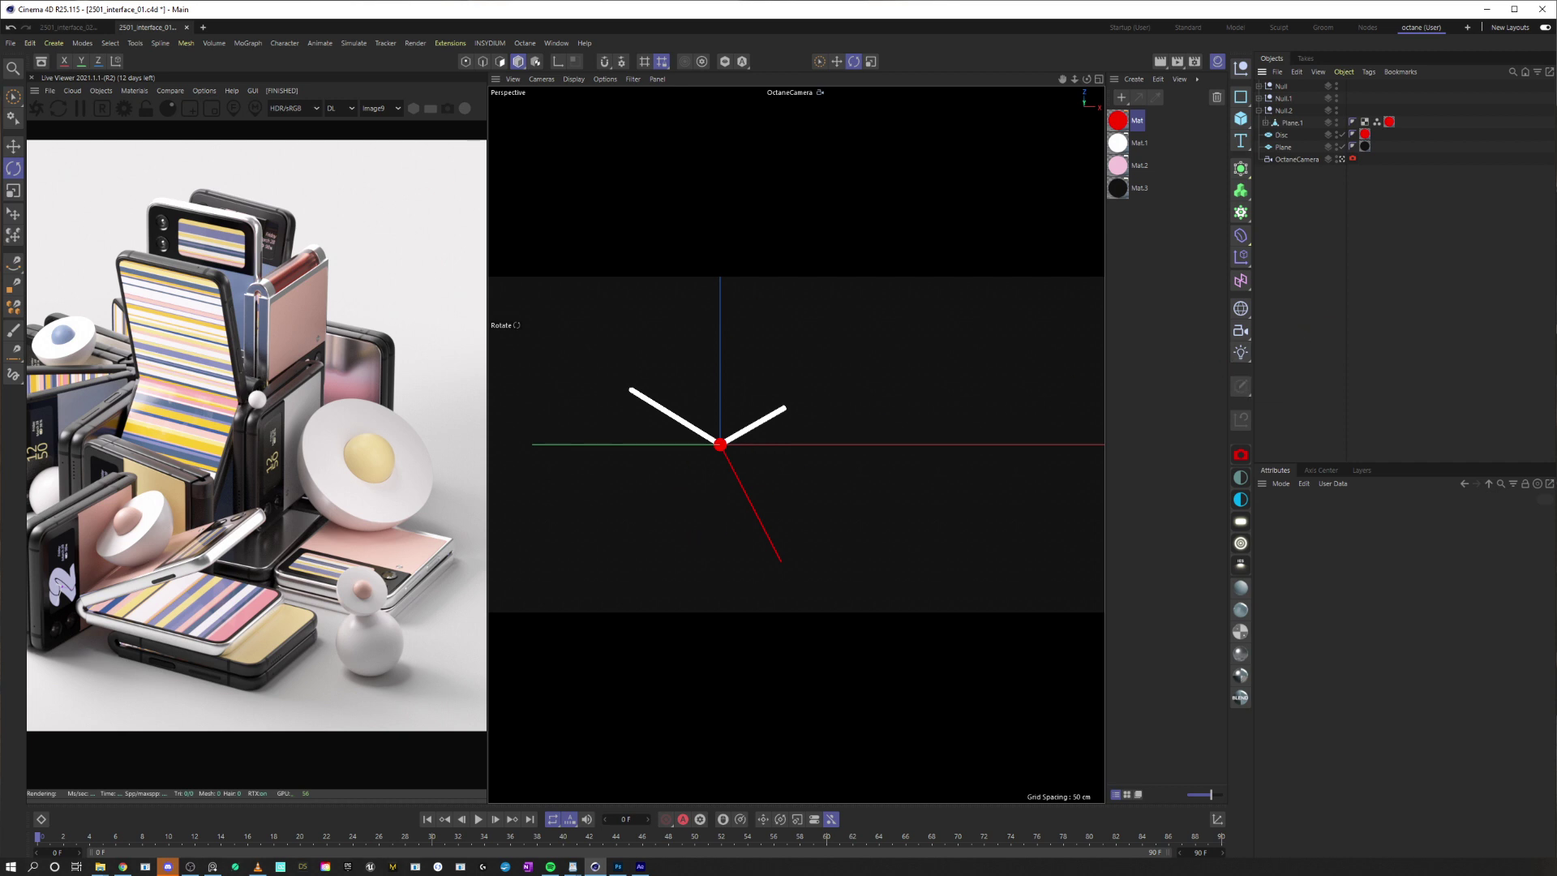
# Check the phone reference, add a text spline, pitch it -90° to face the camera, and place it over the clock
pyautogui.moveTo(1556, 325); pyautogui.dragTo(859, 200, button='right')
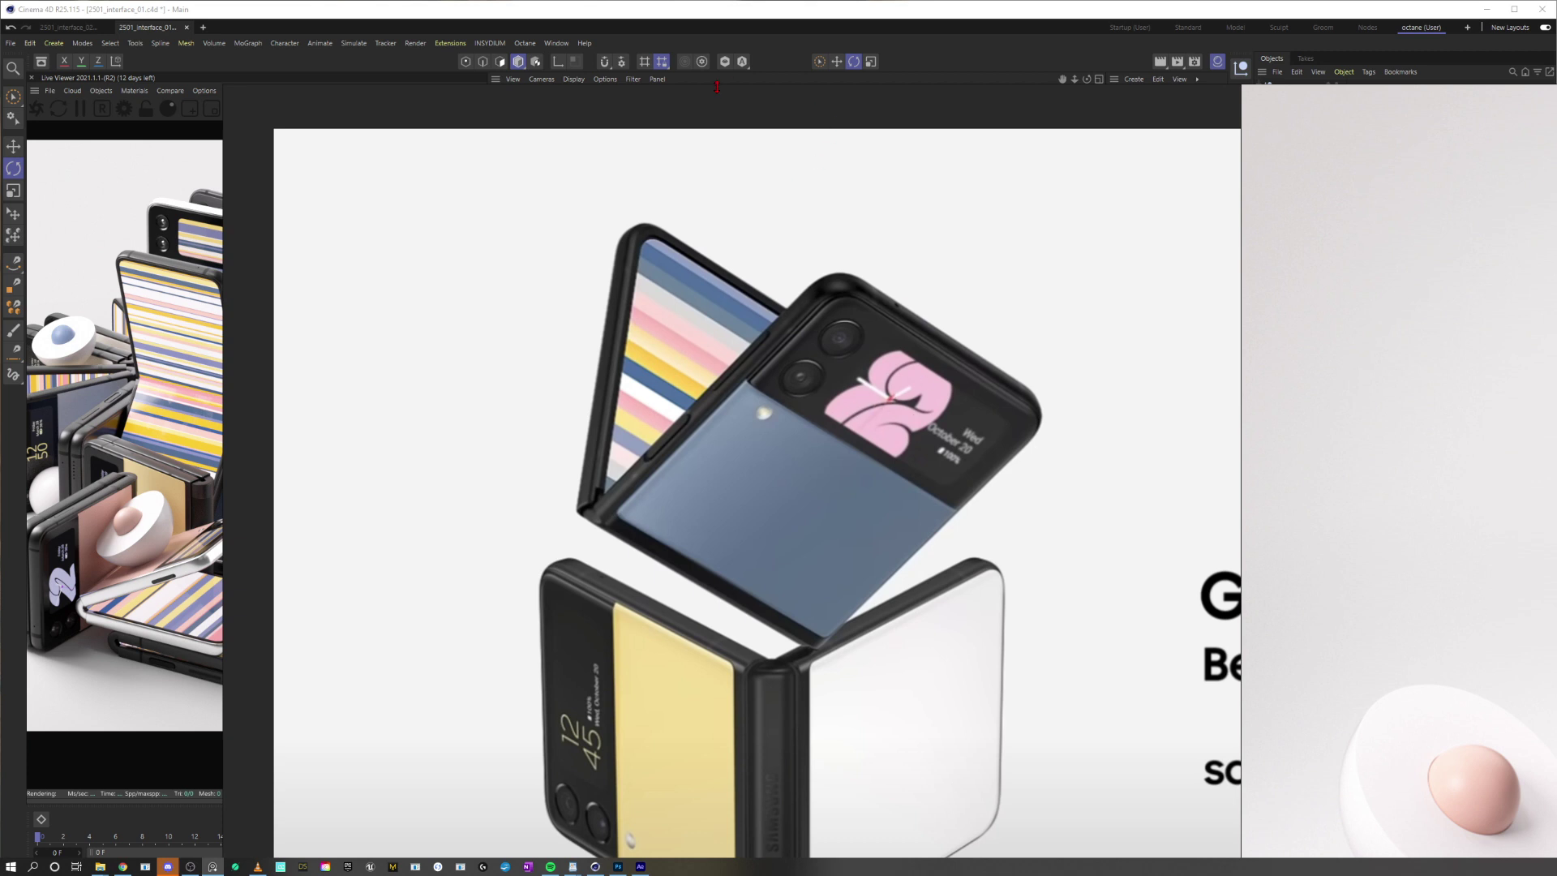
pyautogui.moveTo(717, 88); pyautogui.dragTo(1556, 188, button='right')
pyautogui.click(1388, 269)
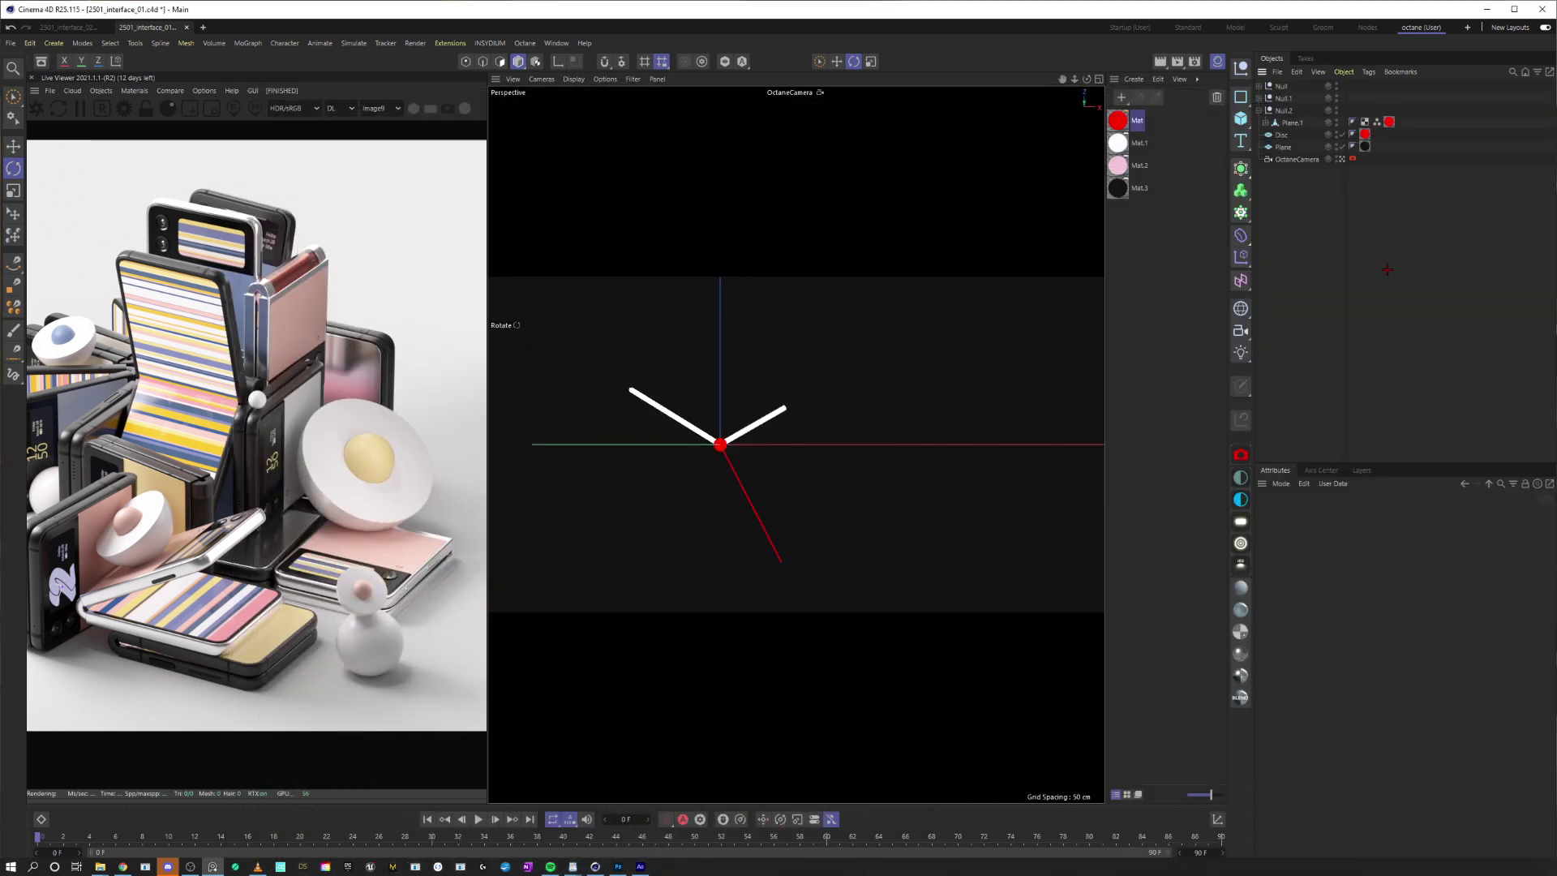
pyautogui.click(1241, 141)
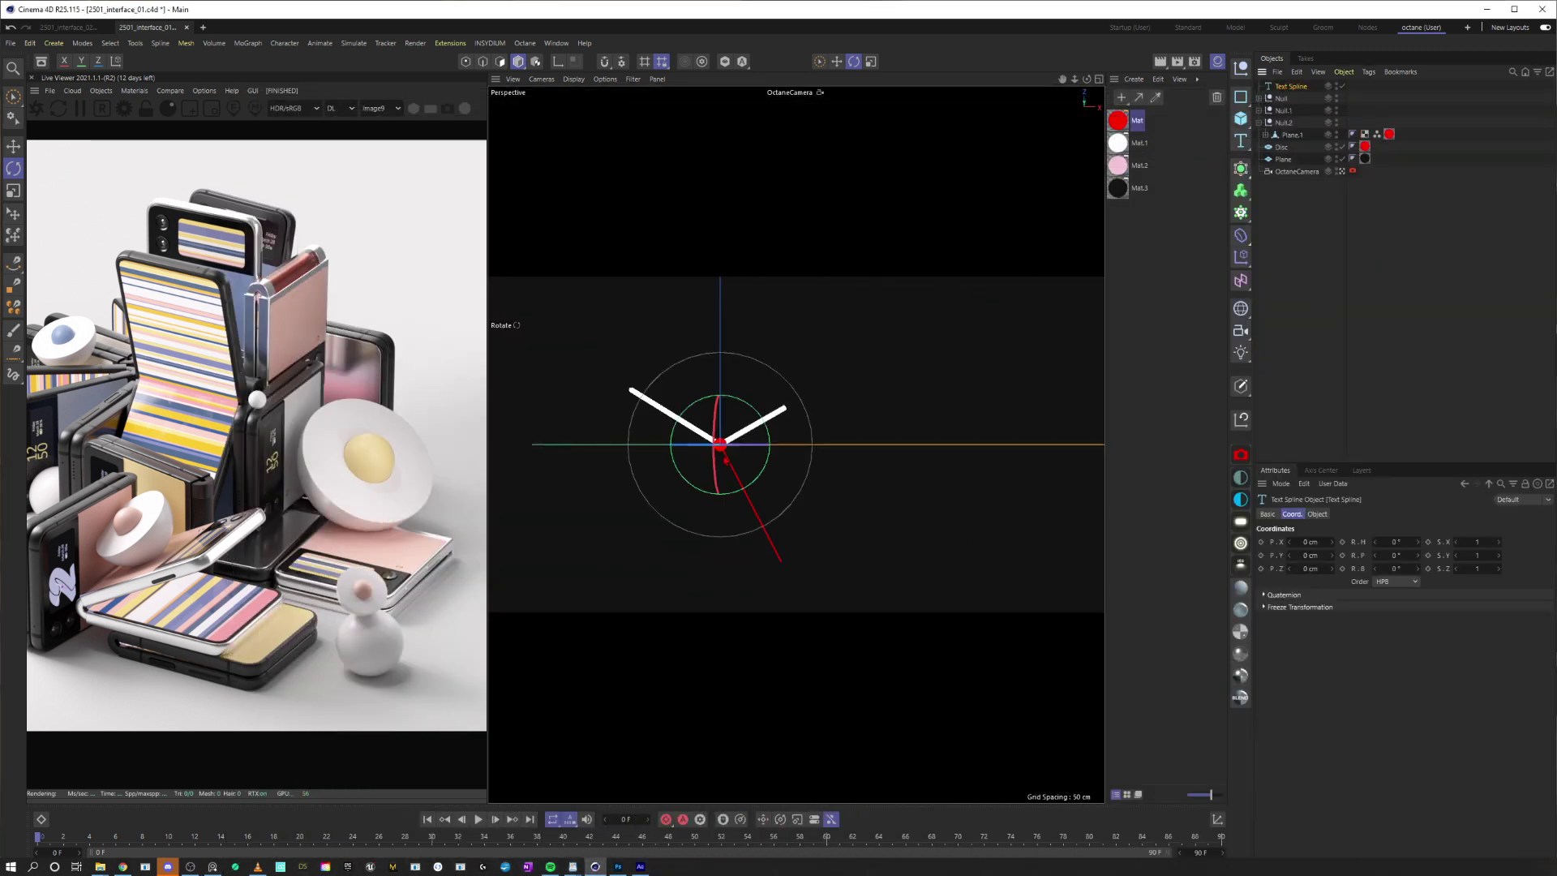
pyautogui.keyDown('shift'); pyautogui.moveTo(714, 457); pyautogui.dragTo(754, 318); pyautogui.keyUp('shift')
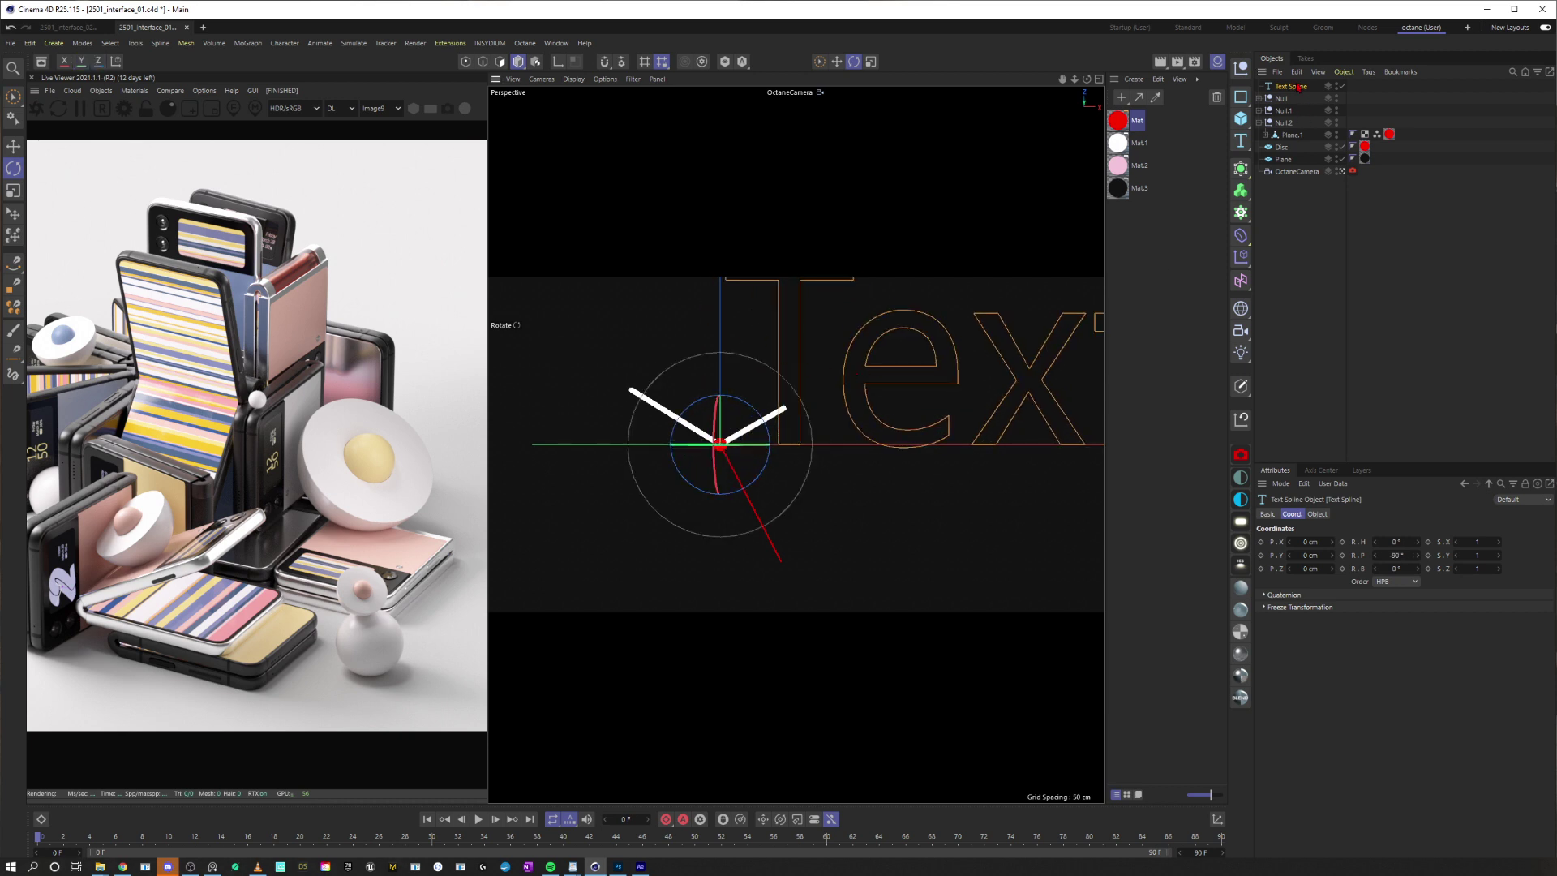
pyautogui.press('space')
pyautogui.moveTo(766, 399); pyautogui.dragTo(611, 493)
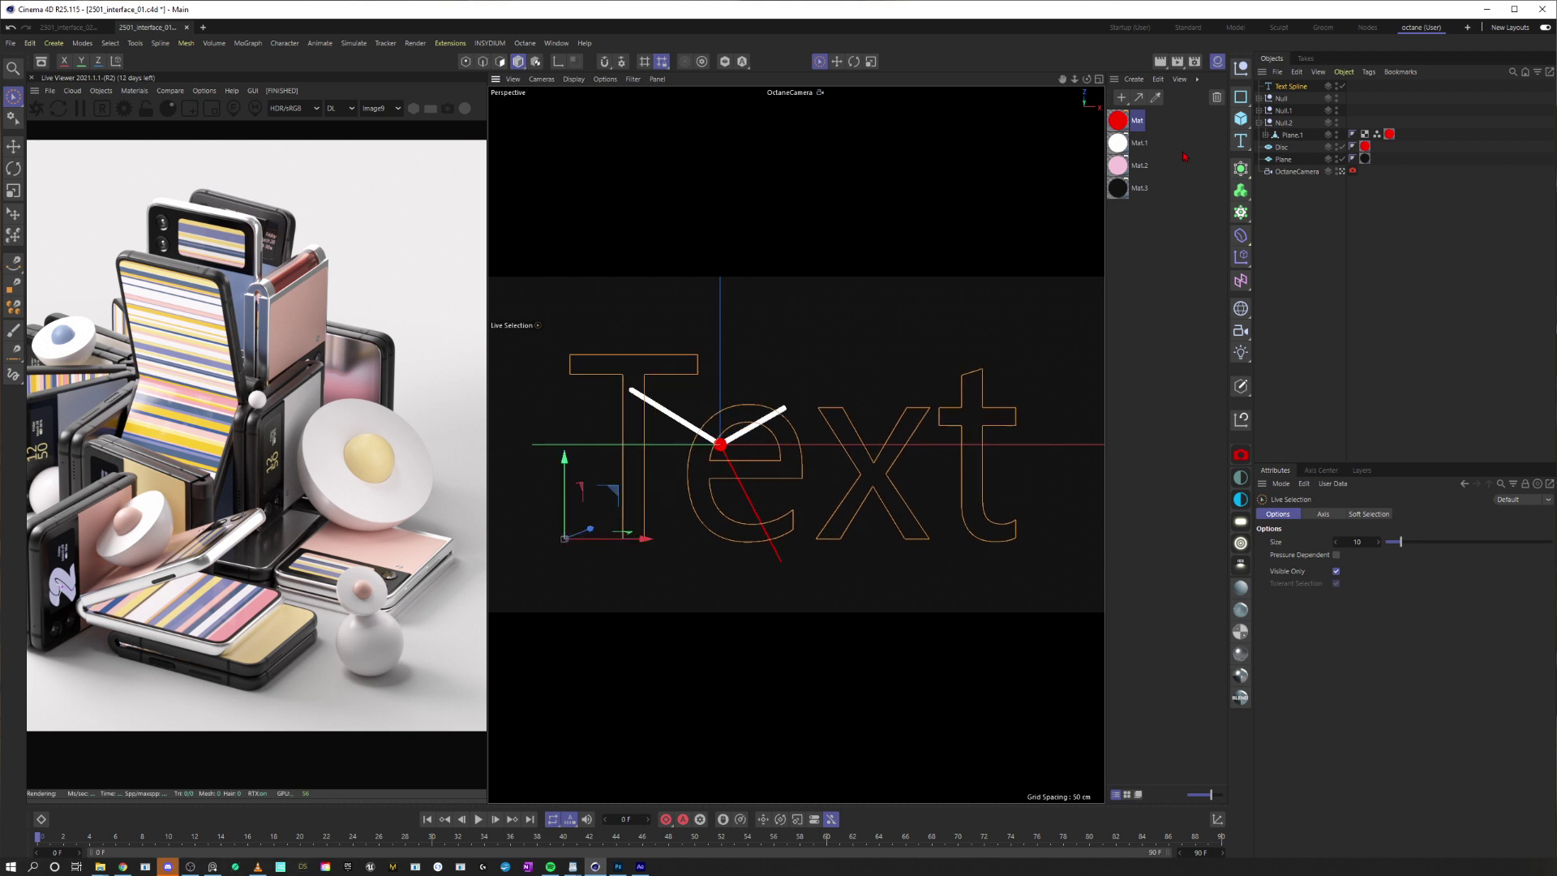
# Change the text spline's content to 2
pyautogui.click(1289, 86)
pyautogui.click(1316, 513)
pyautogui.doubleClick(1340, 541)
pyautogui.write('2')
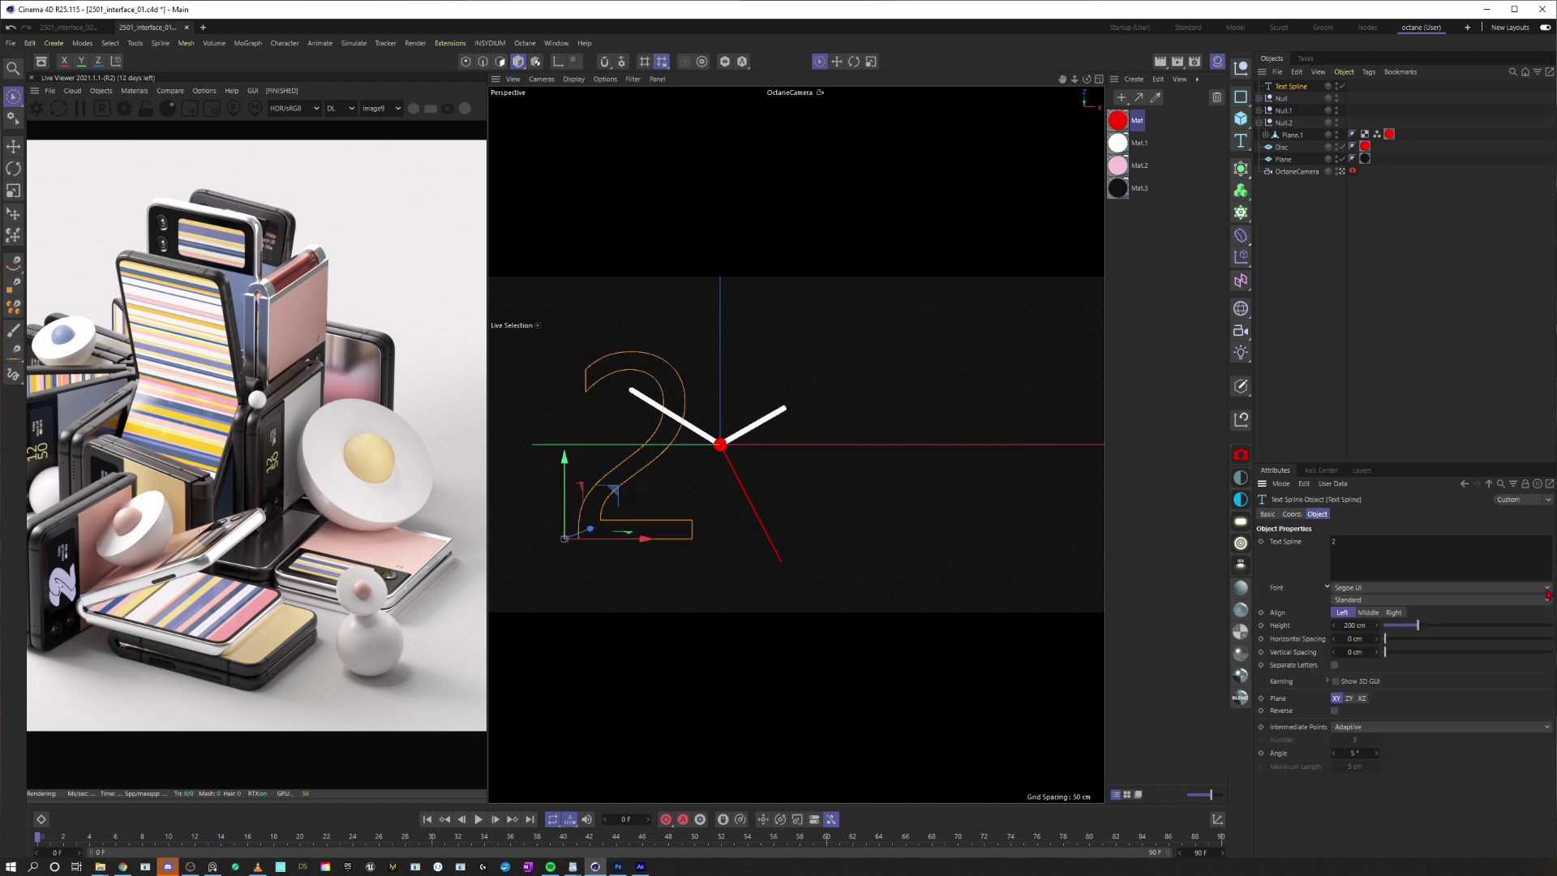
# Set the numeral's font to Komika Axis and move it right behind the clock's center to match the phone reference
pyautogui.hotkey('alt', 'Tab')
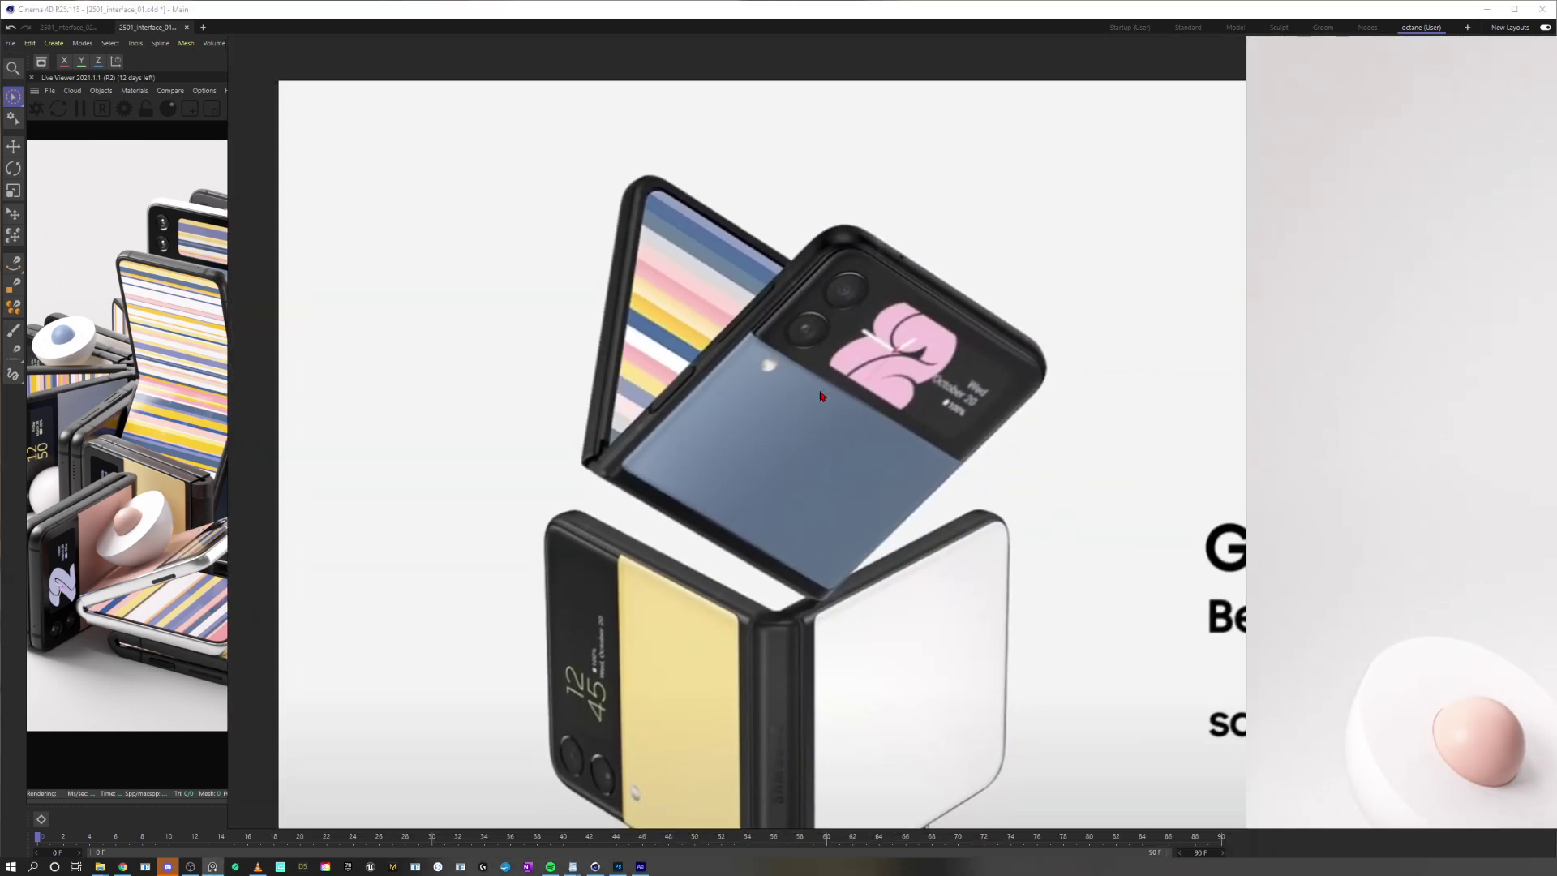
pyautogui.moveTo(294, 55); pyautogui.dragTo(1556, 138, button='right')
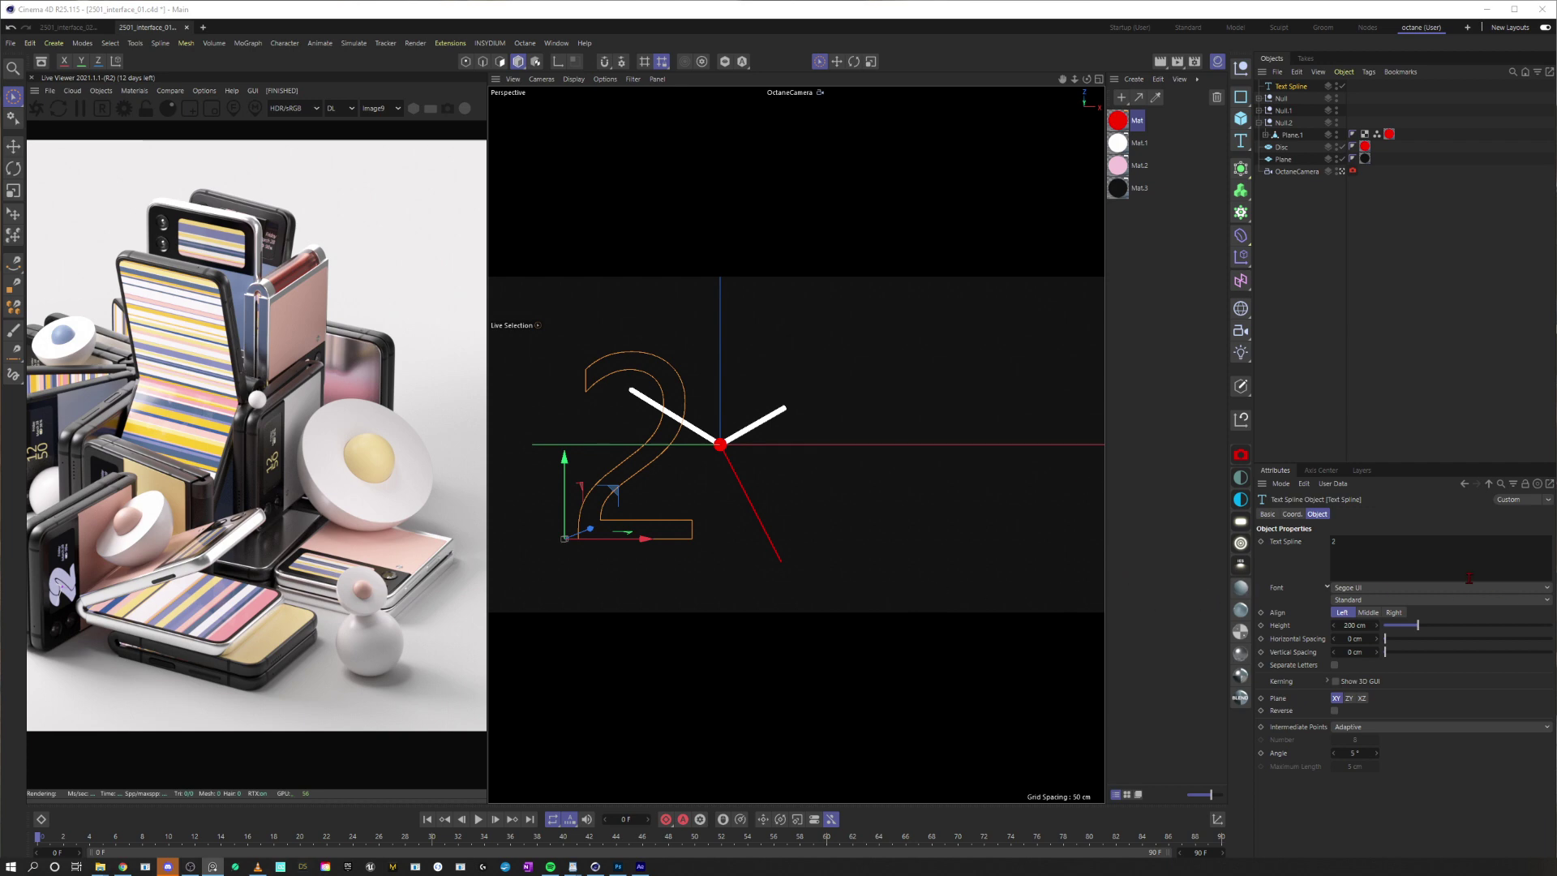
pyautogui.click(1548, 592)
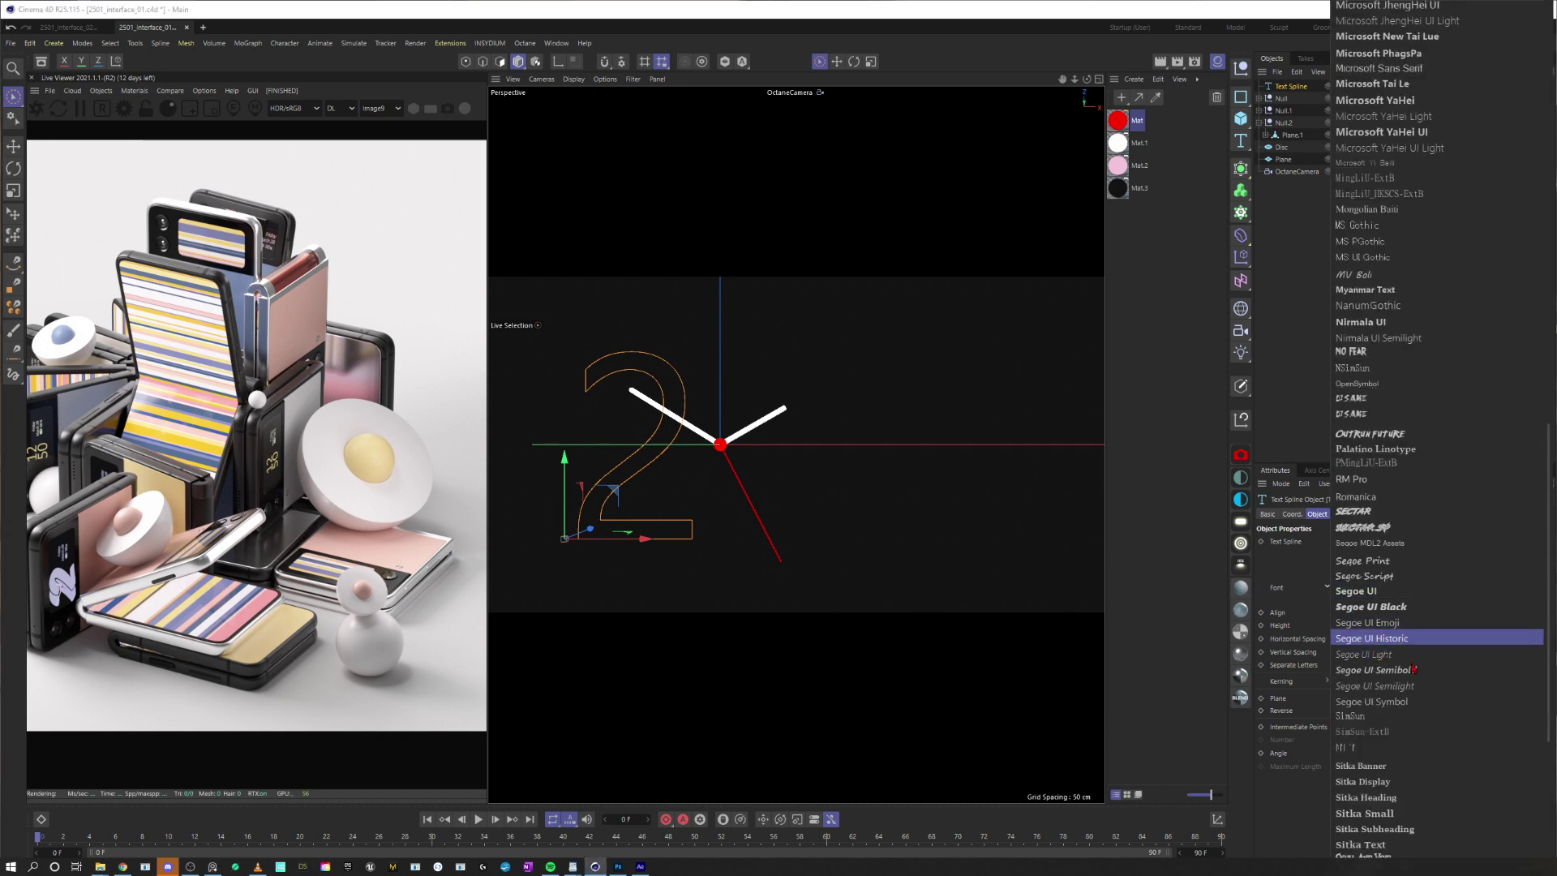
pyautogui.scroll(12, 1415, 649)
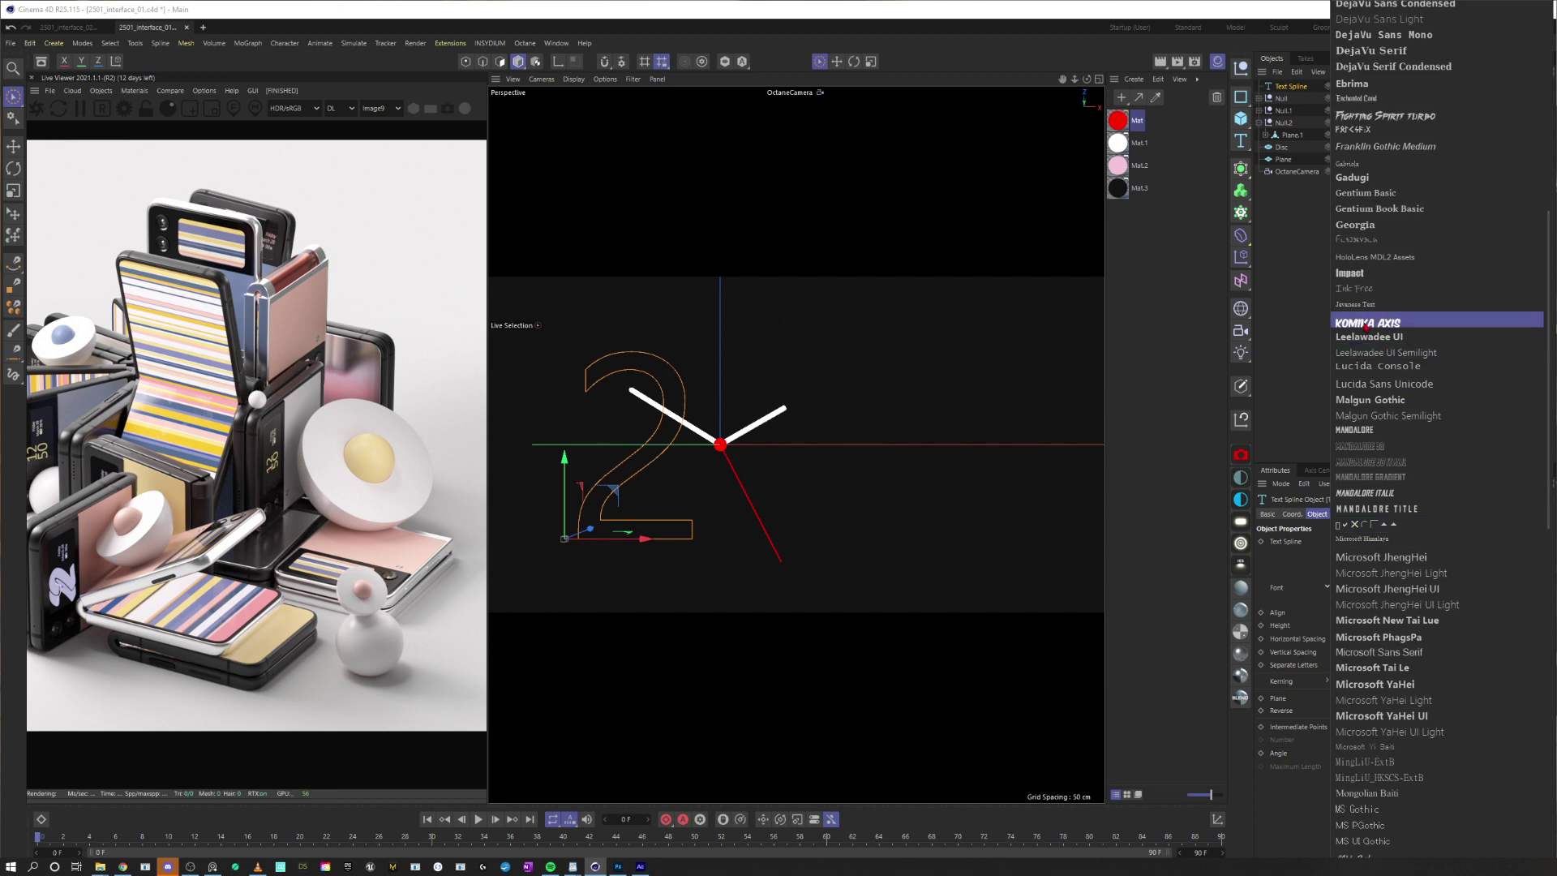
pyautogui.click(1403, 323)
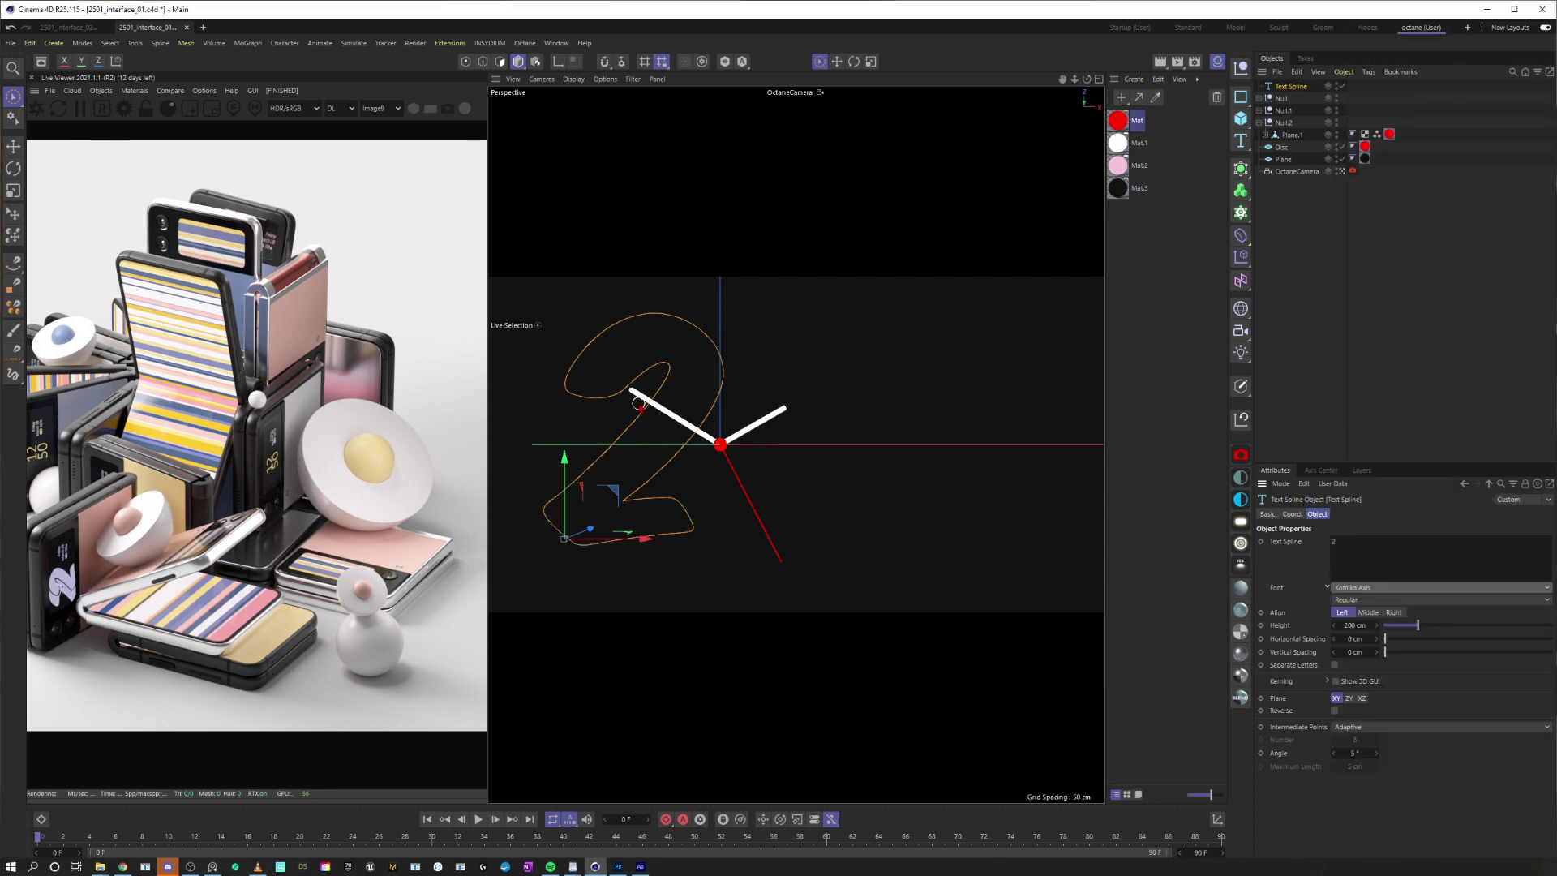
pyautogui.moveTo(602, 501); pyautogui.dragTo(764, 512)
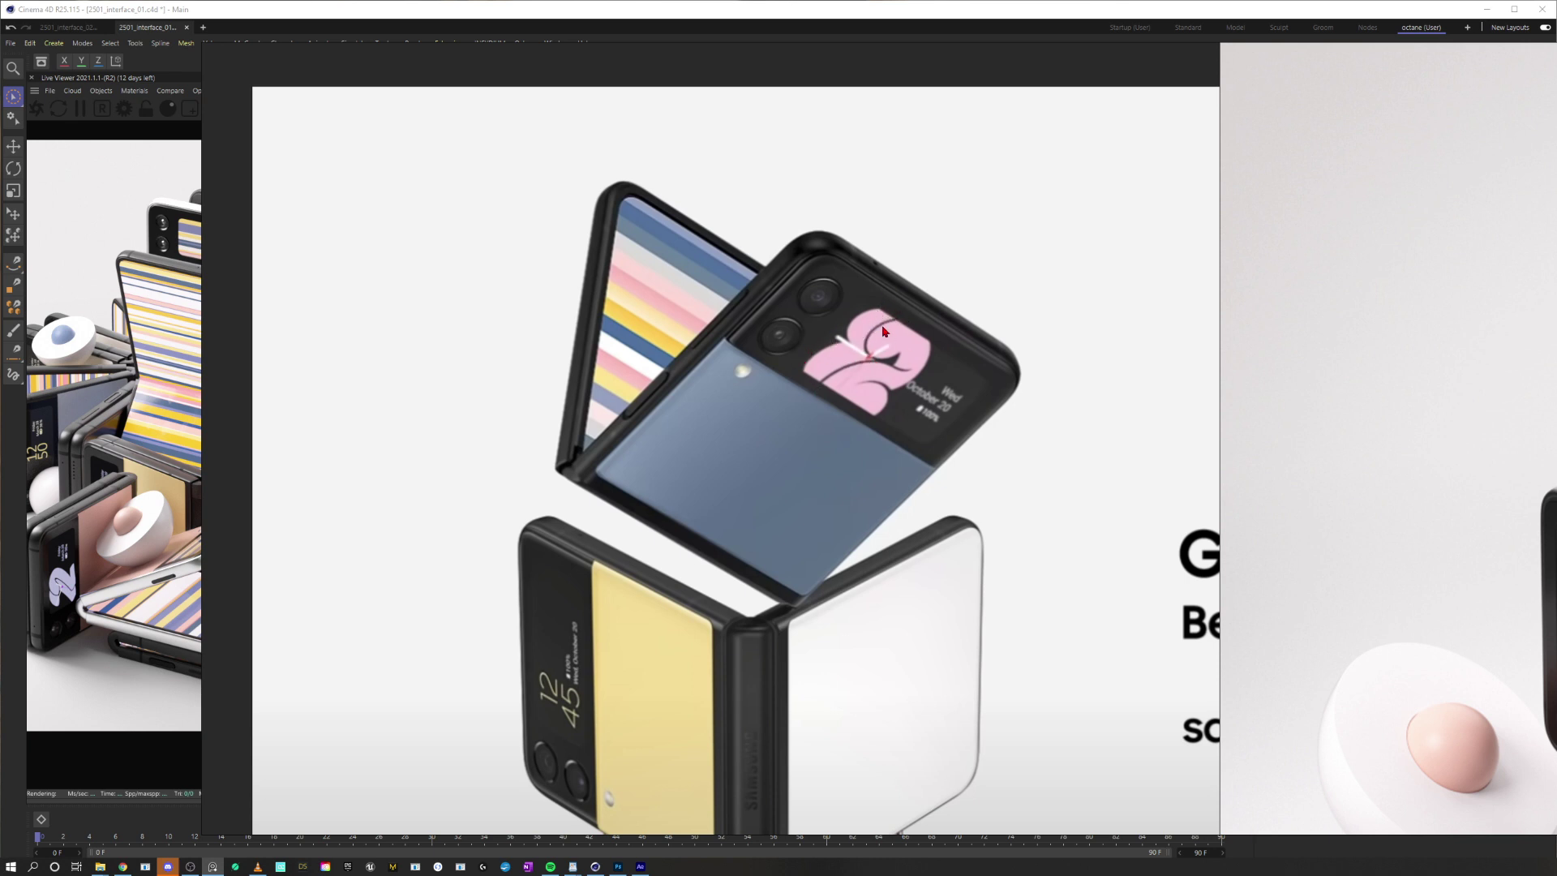
pyautogui.moveTo(811, 82); pyautogui.dragTo(1556, 138, button='right')
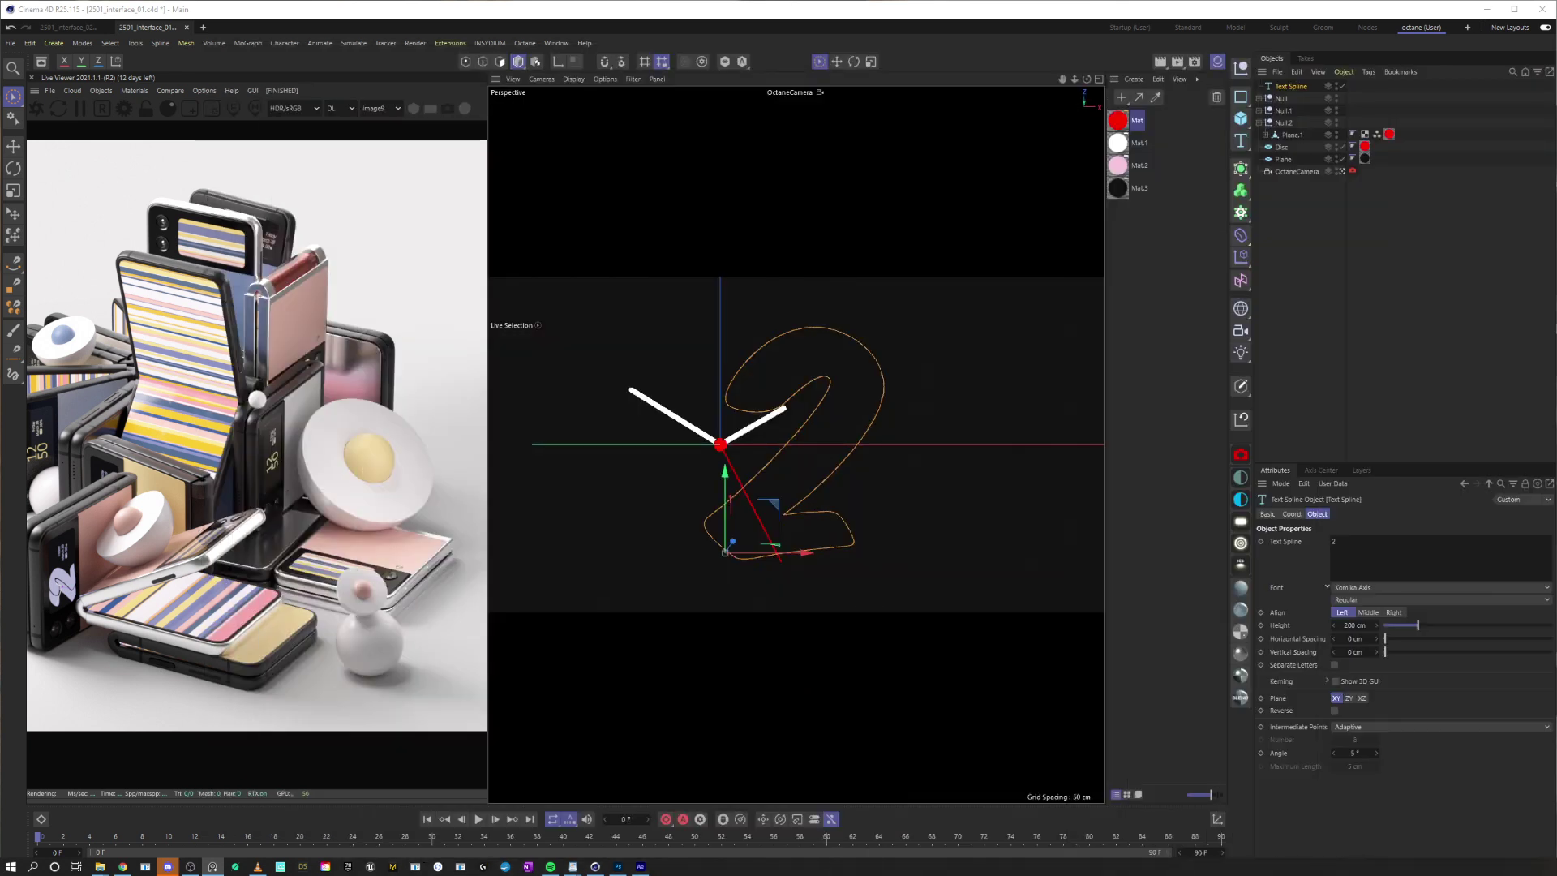
pyautogui.click(1307, 267)
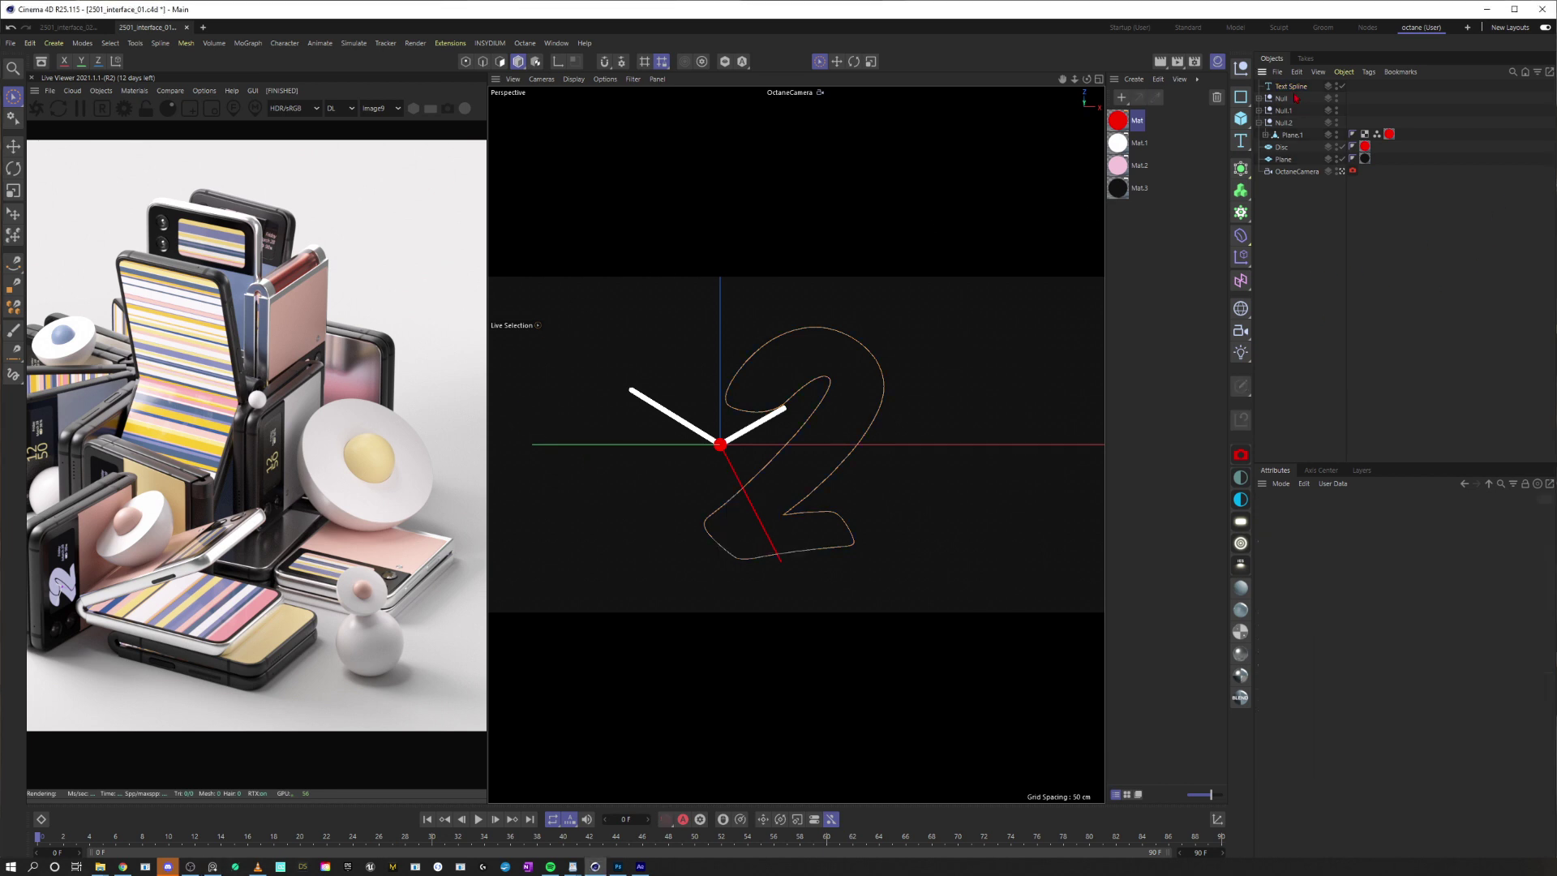
# Duplicate the 2 text spline and offset the copy to the left so both outlines overlap
pyautogui.keyDown('ctrl'); pyautogui.moveTo(1299, 86); pyautogui.dragTo(1301, 84); pyautogui.keyUp('ctrl')
pyautogui.moveTo(797, 559); pyautogui.dragTo(753, 538)
pyautogui.click(860, 394)
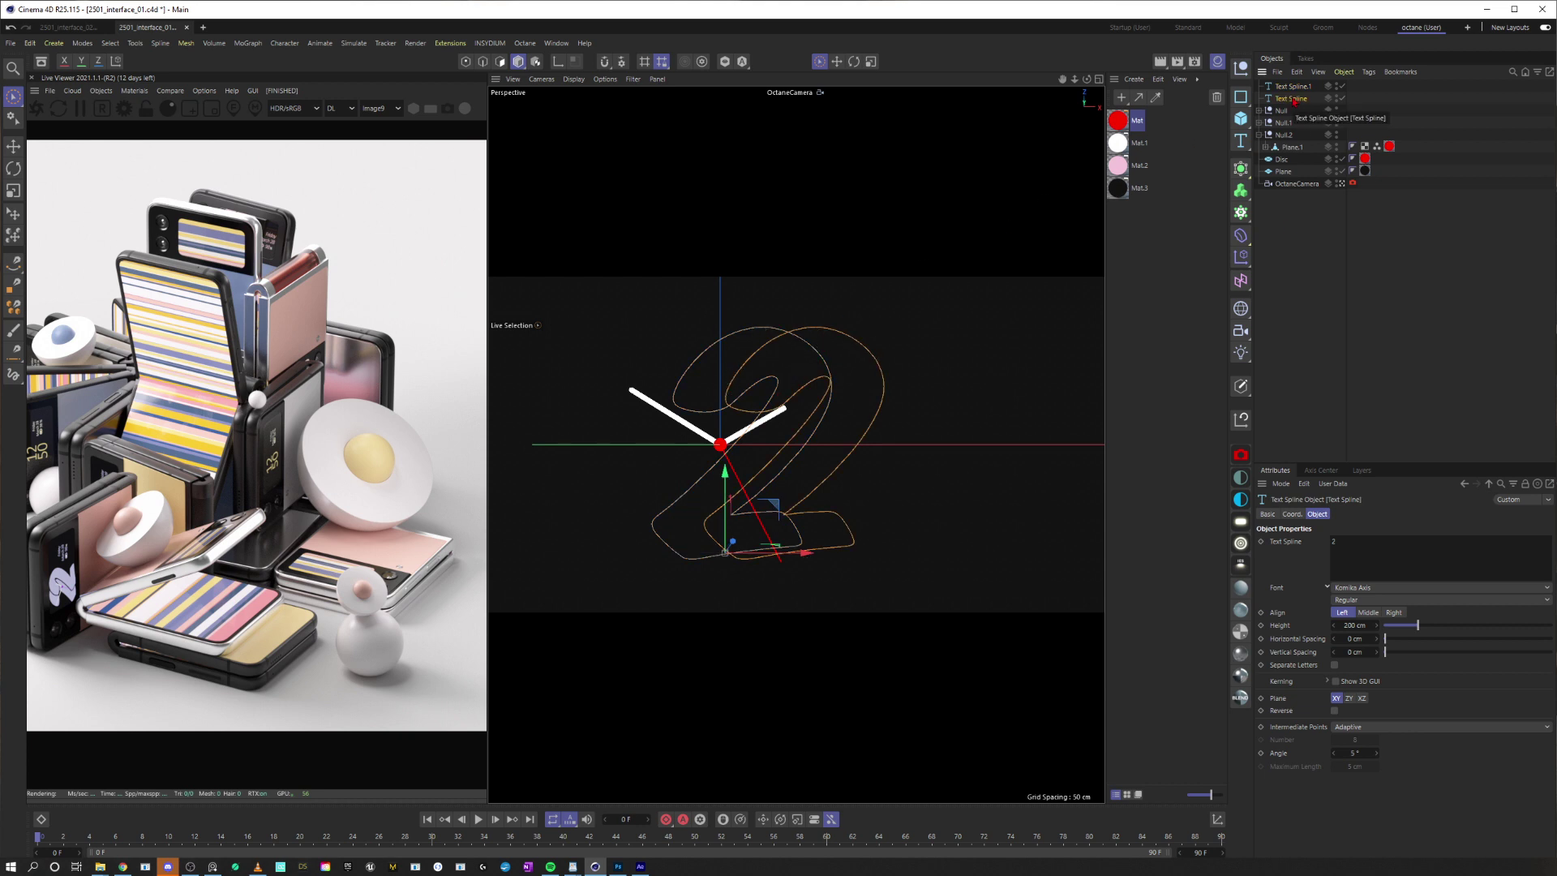
# Duplicate the original 2 text spline, hide the original, and make the copy editable for working on its points
pyautogui.keyDown('ctrl'); pyautogui.moveTo(1296, 101); pyautogui.dragTo(1309, 101); pyautogui.keyUp('ctrl')
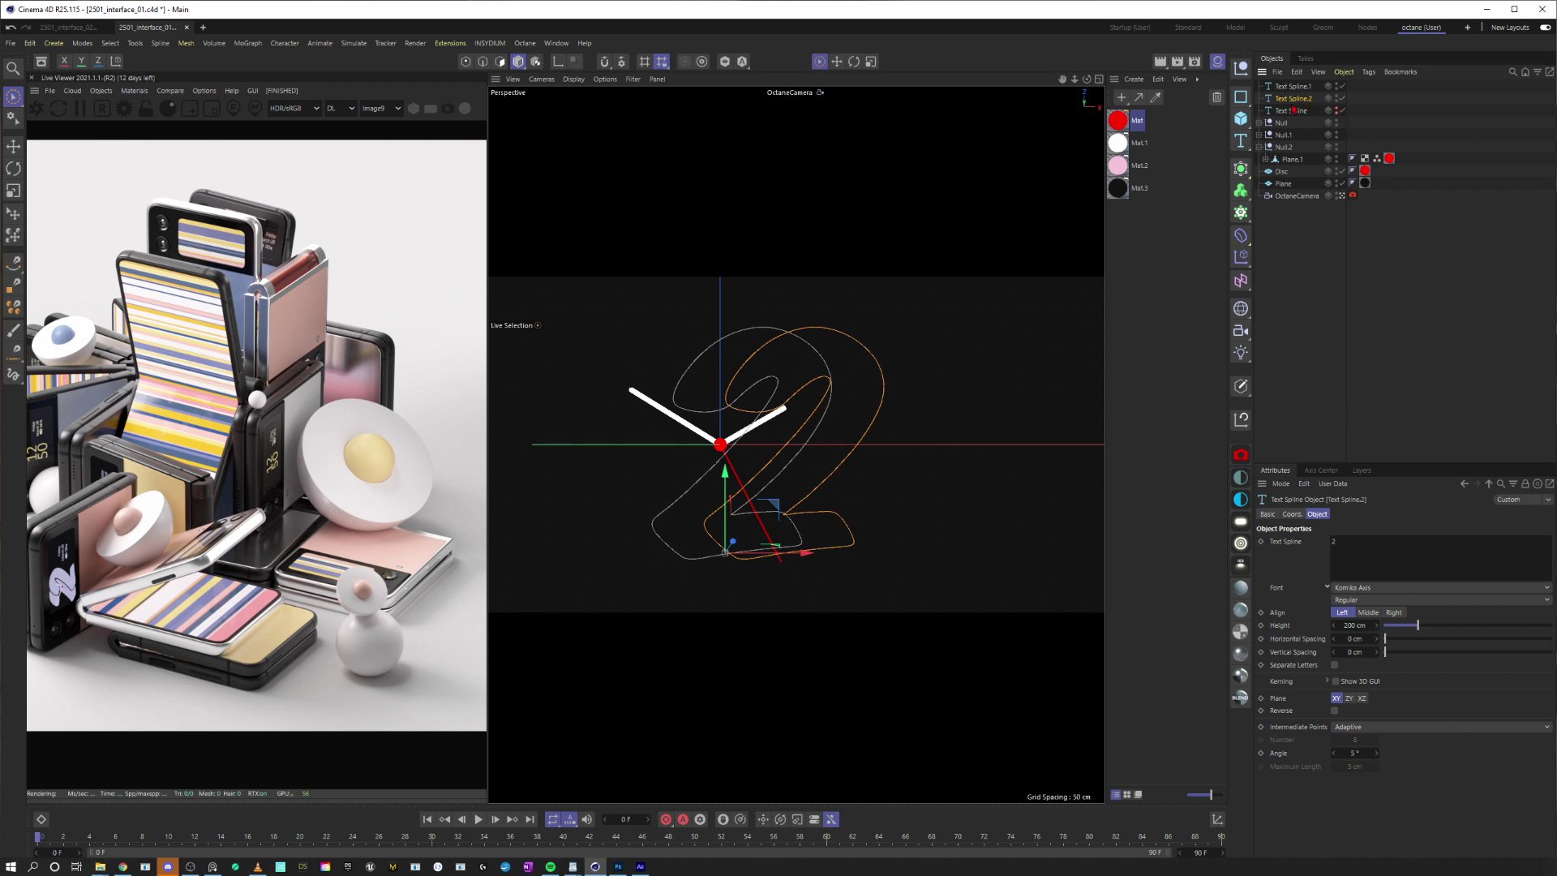
pyautogui.press('c')
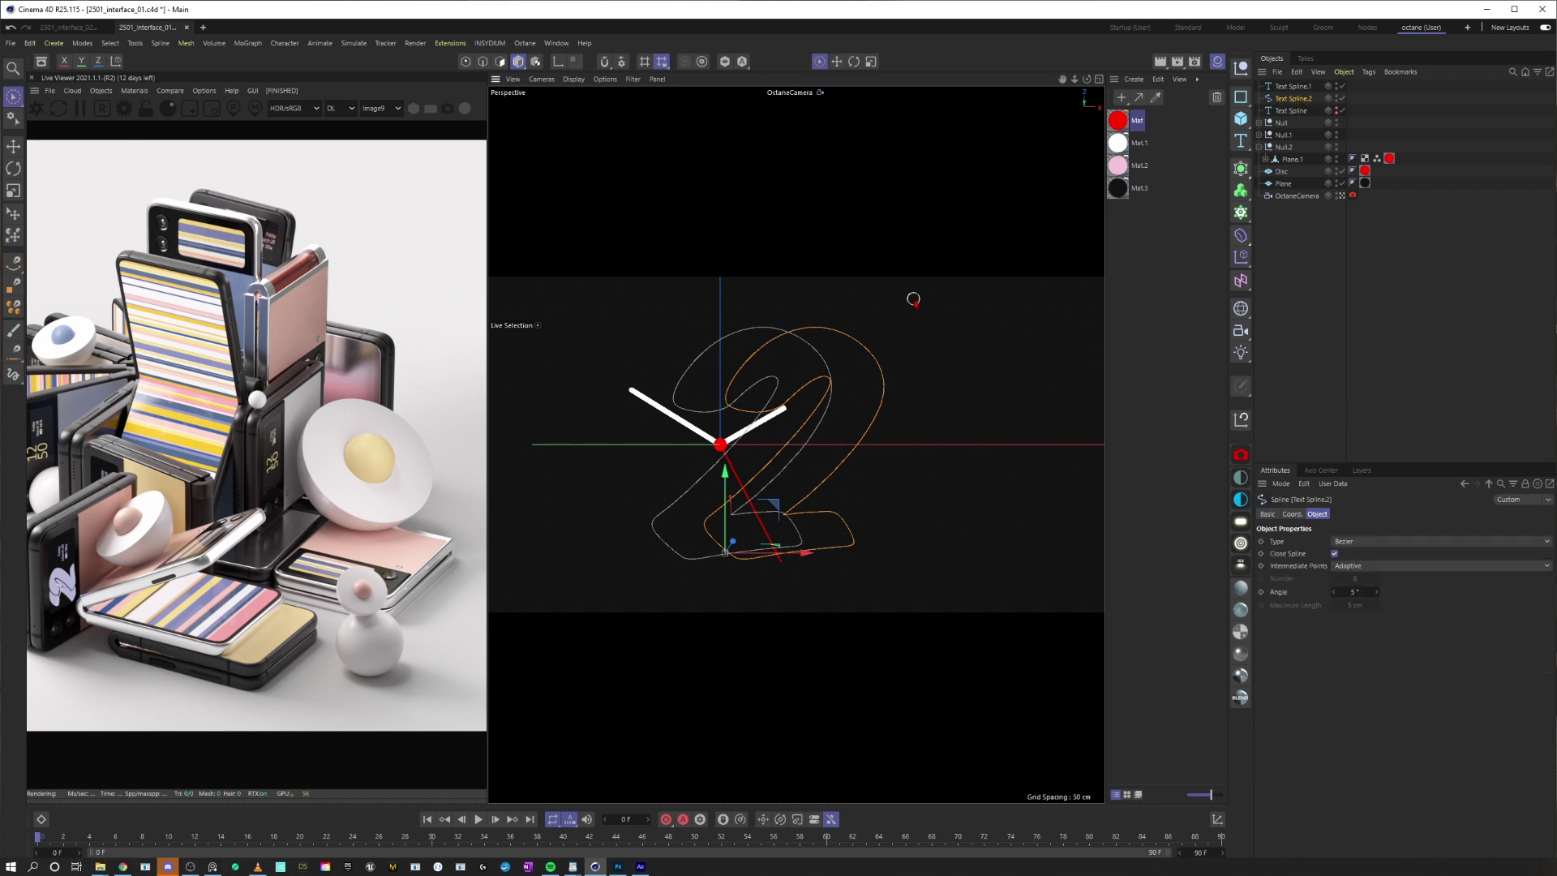
pyautogui.click(467, 63)
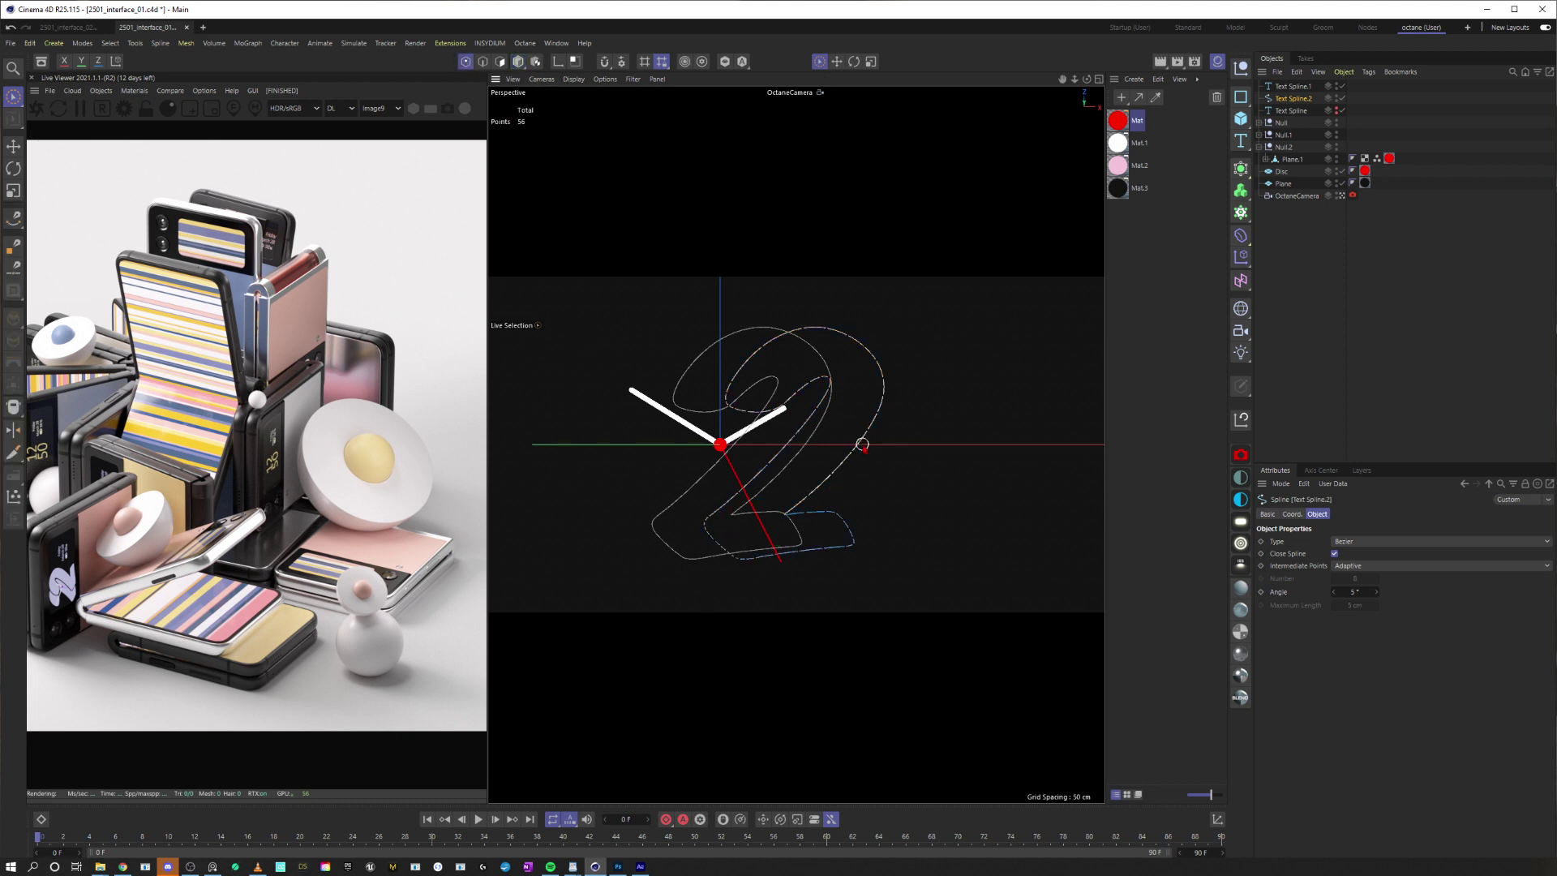
# Create a slightly larger outline around the editable 2 spline from all its points, keeping only the outer contour
pyautogui.hotkey('ctrl', 'a')
pyautogui.rightClick(895, 416)
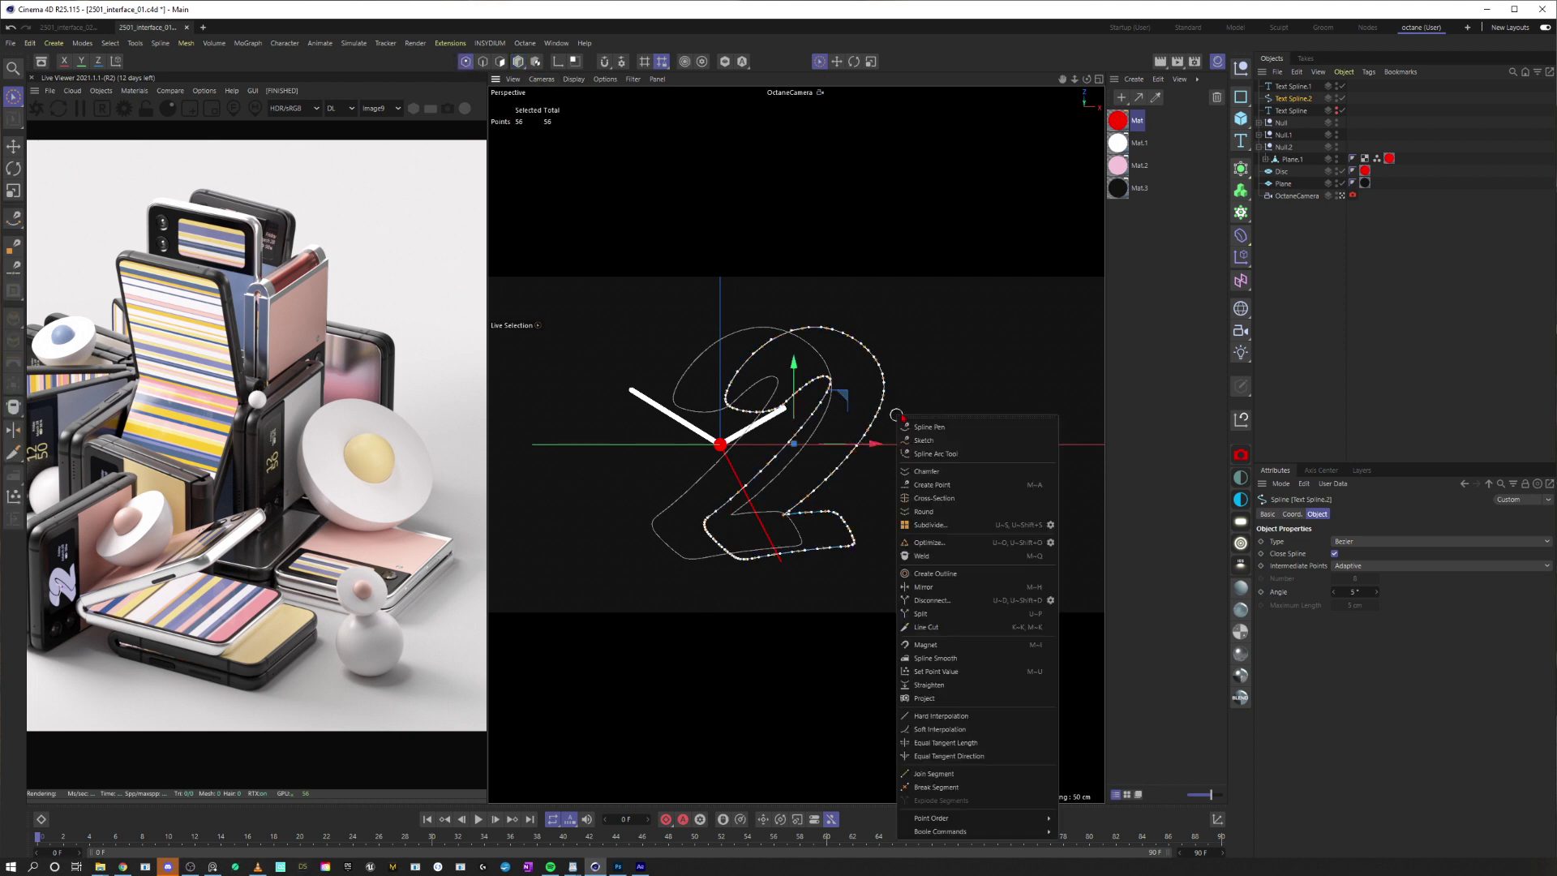
pyautogui.click(950, 576)
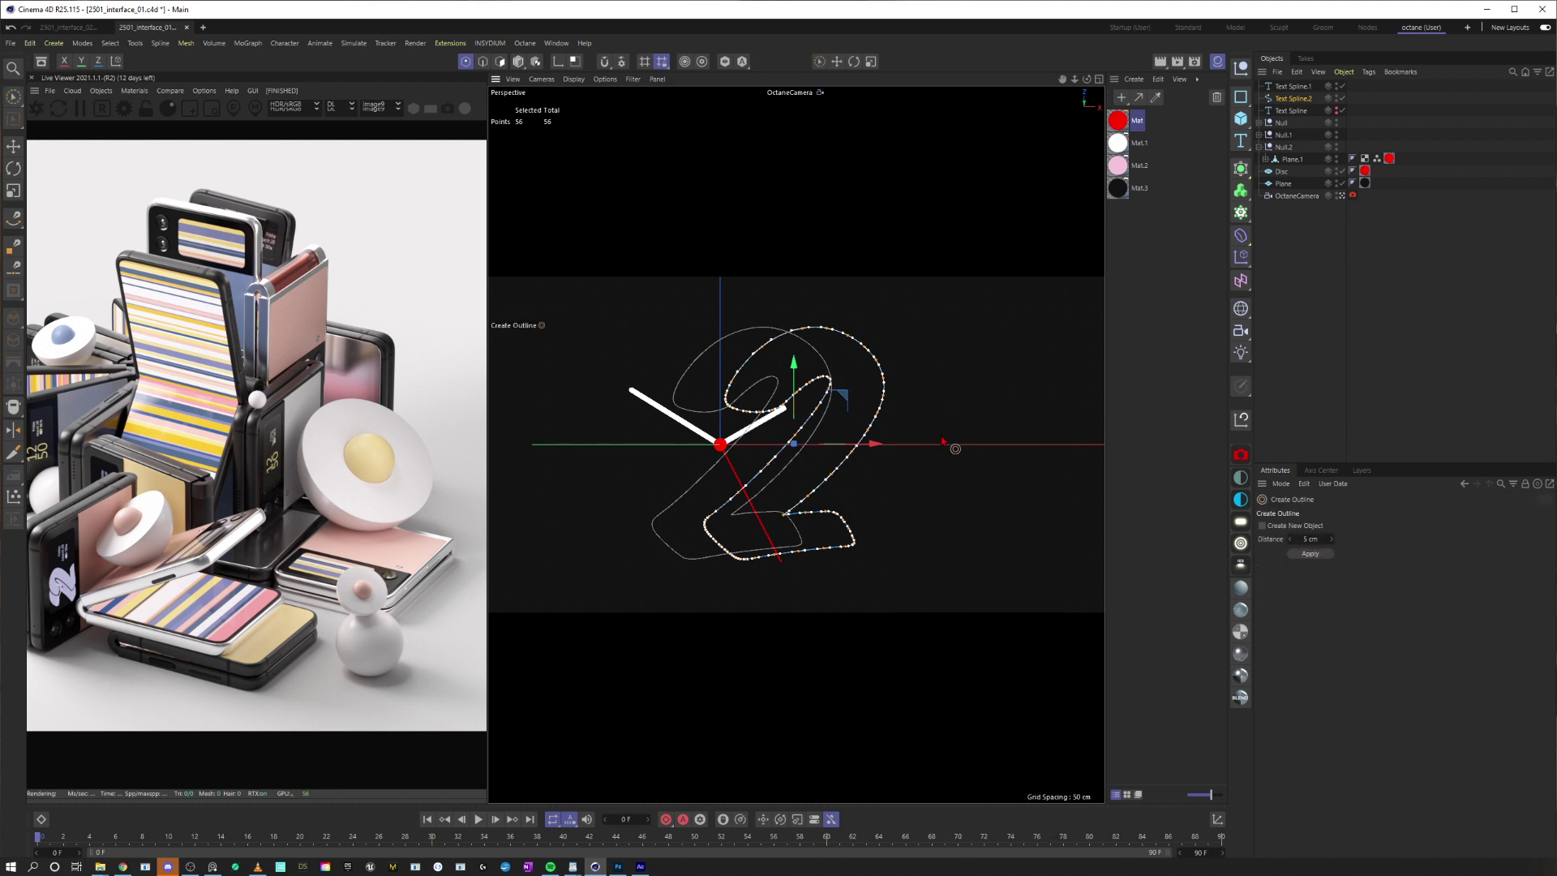
pyautogui.moveTo(947, 458); pyautogui.dragTo(970, 459)
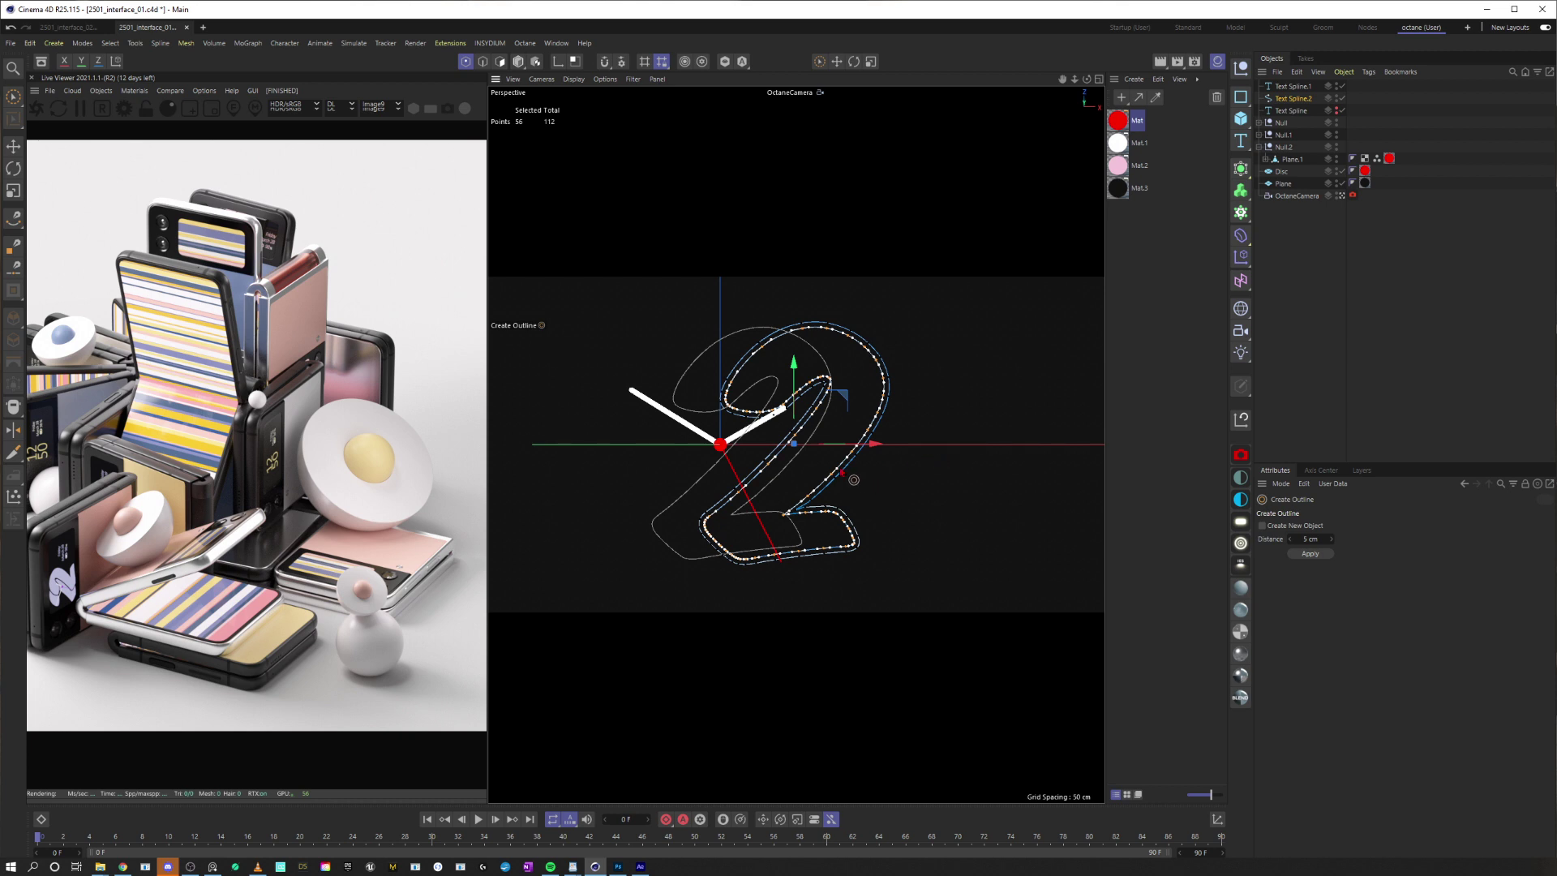
pyautogui.hotkey('ctrl', 'z')
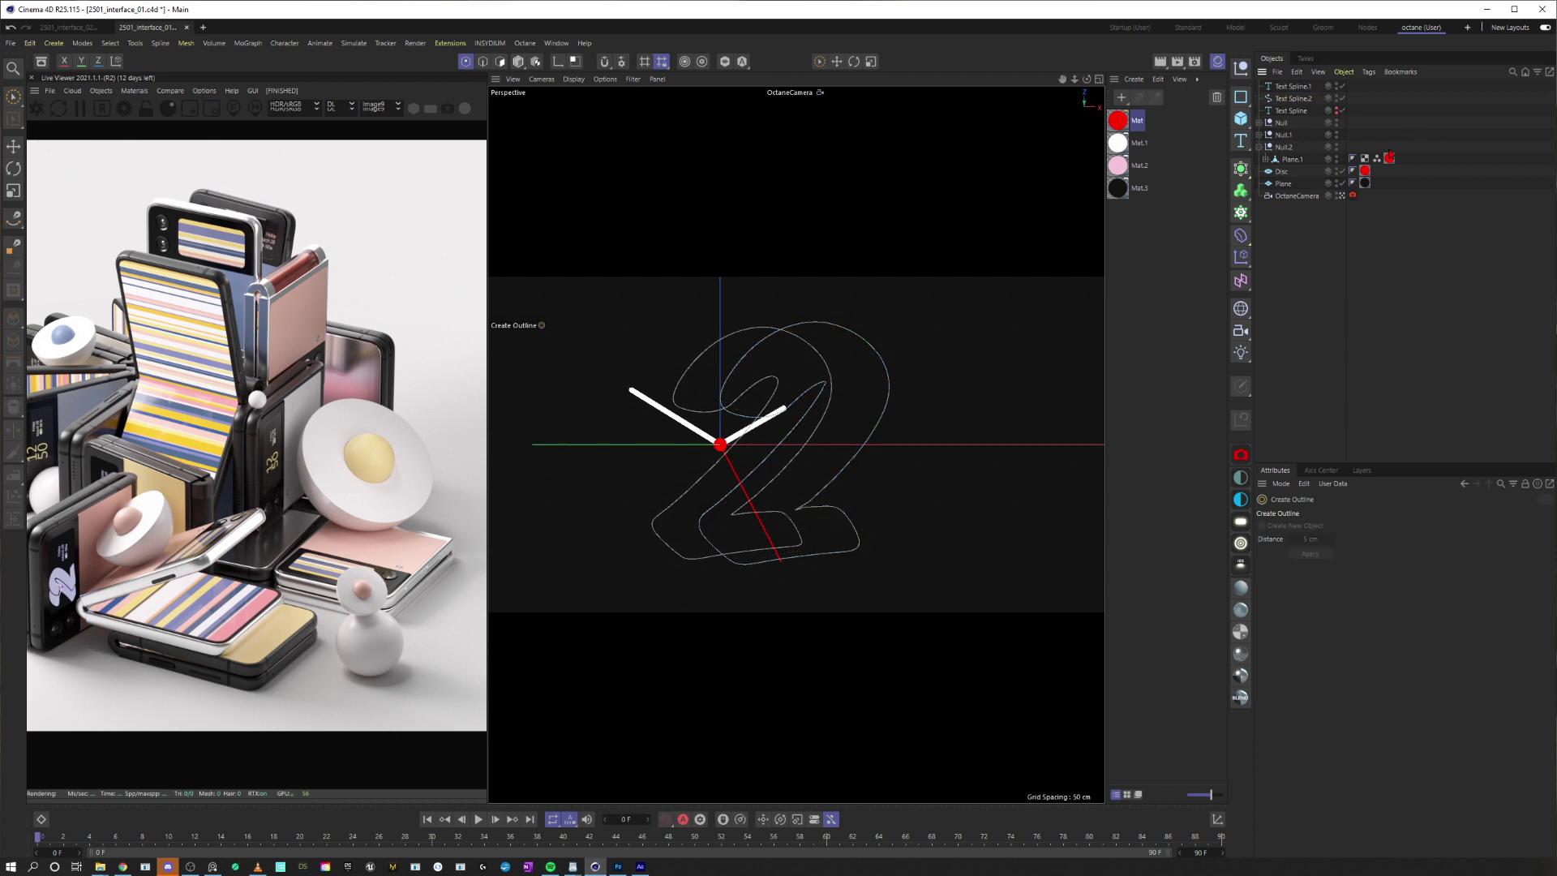
# Add a Spline Mask and place the left-offset 2 text spline and the enlarged 2 outline inside it
pyautogui.click(1240, 168)
pyautogui.click(1296, 260)
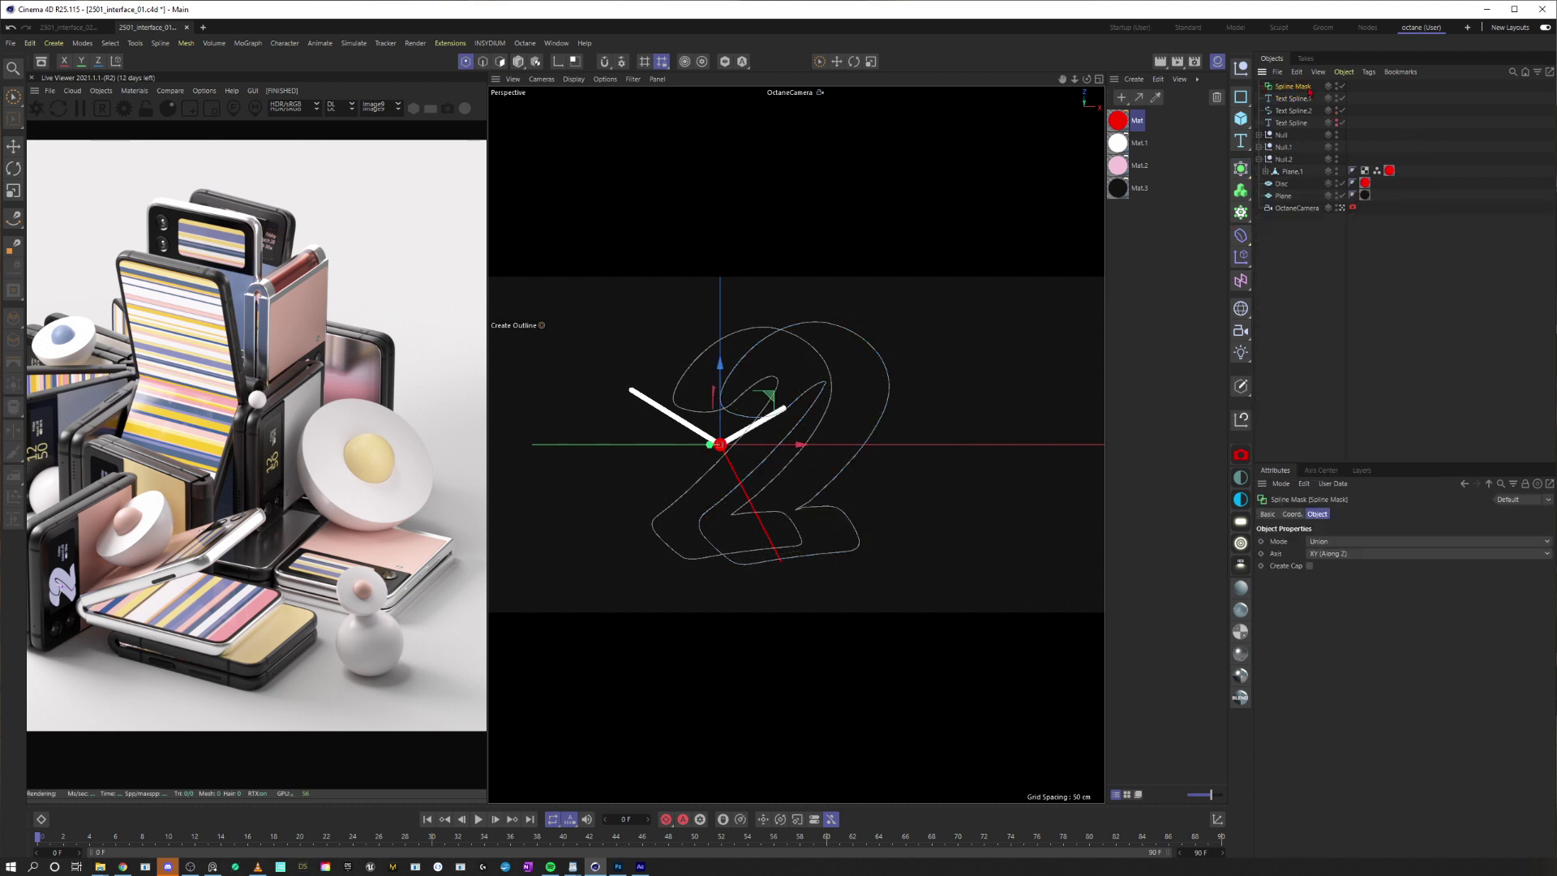
pyautogui.moveTo(1323, 97)
pyautogui.mouseDown()
pyautogui.moveTo(1298, 111)
pyautogui.moveTo(1303, 86)
pyautogui.mouseUp()
pyautogui.click(1293, 86)
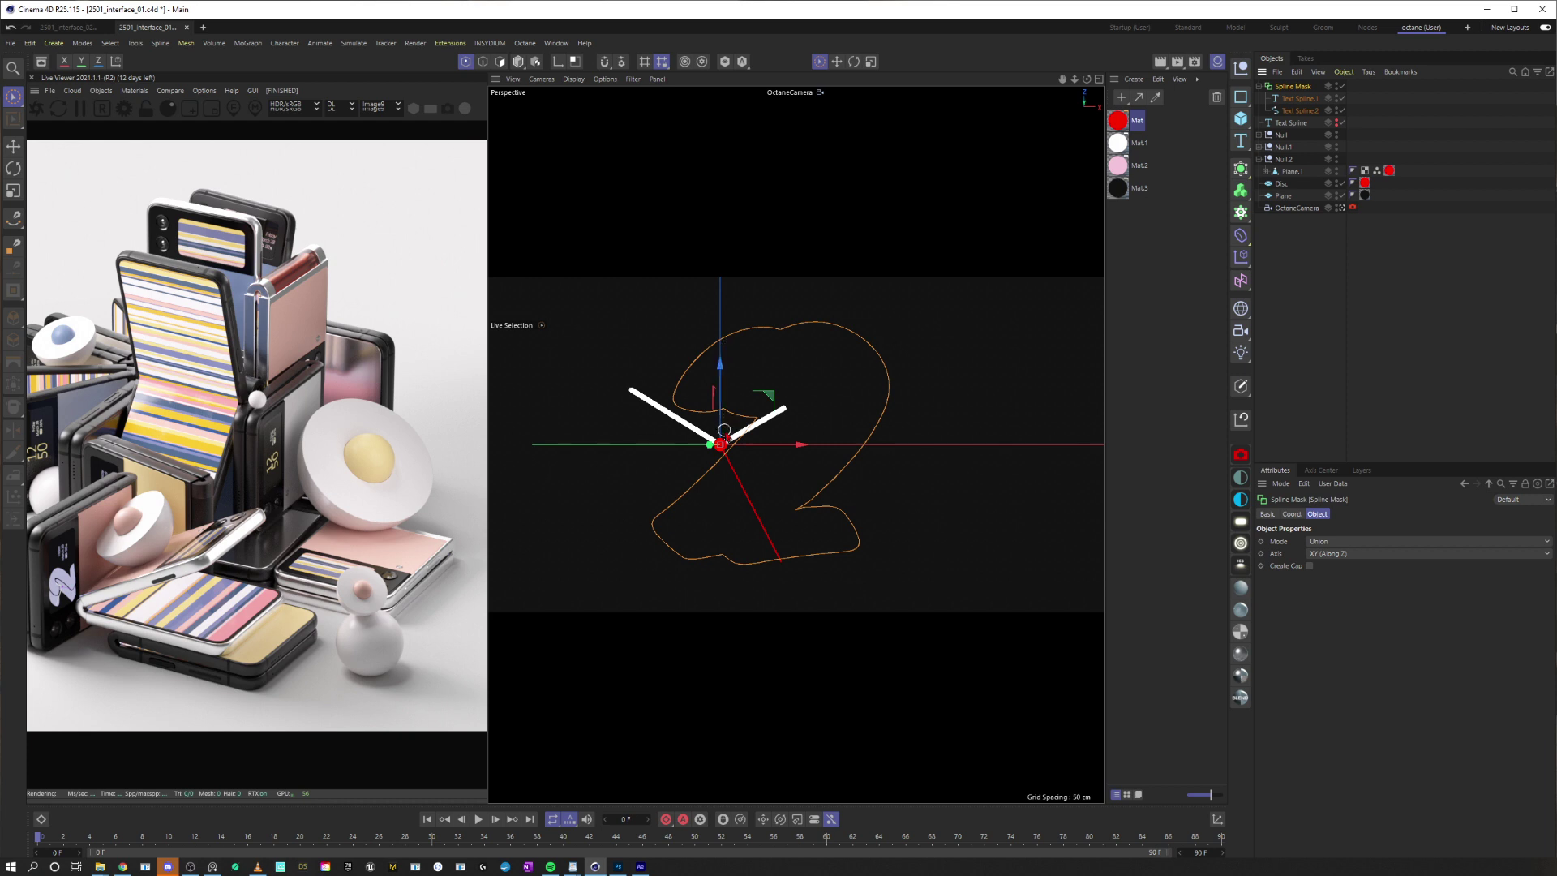
# Set the Spline Mask's axis to XZ (Along Y) and mode to A subtract B, and unhide the original 2 text spline
pyautogui.click(1317, 554)
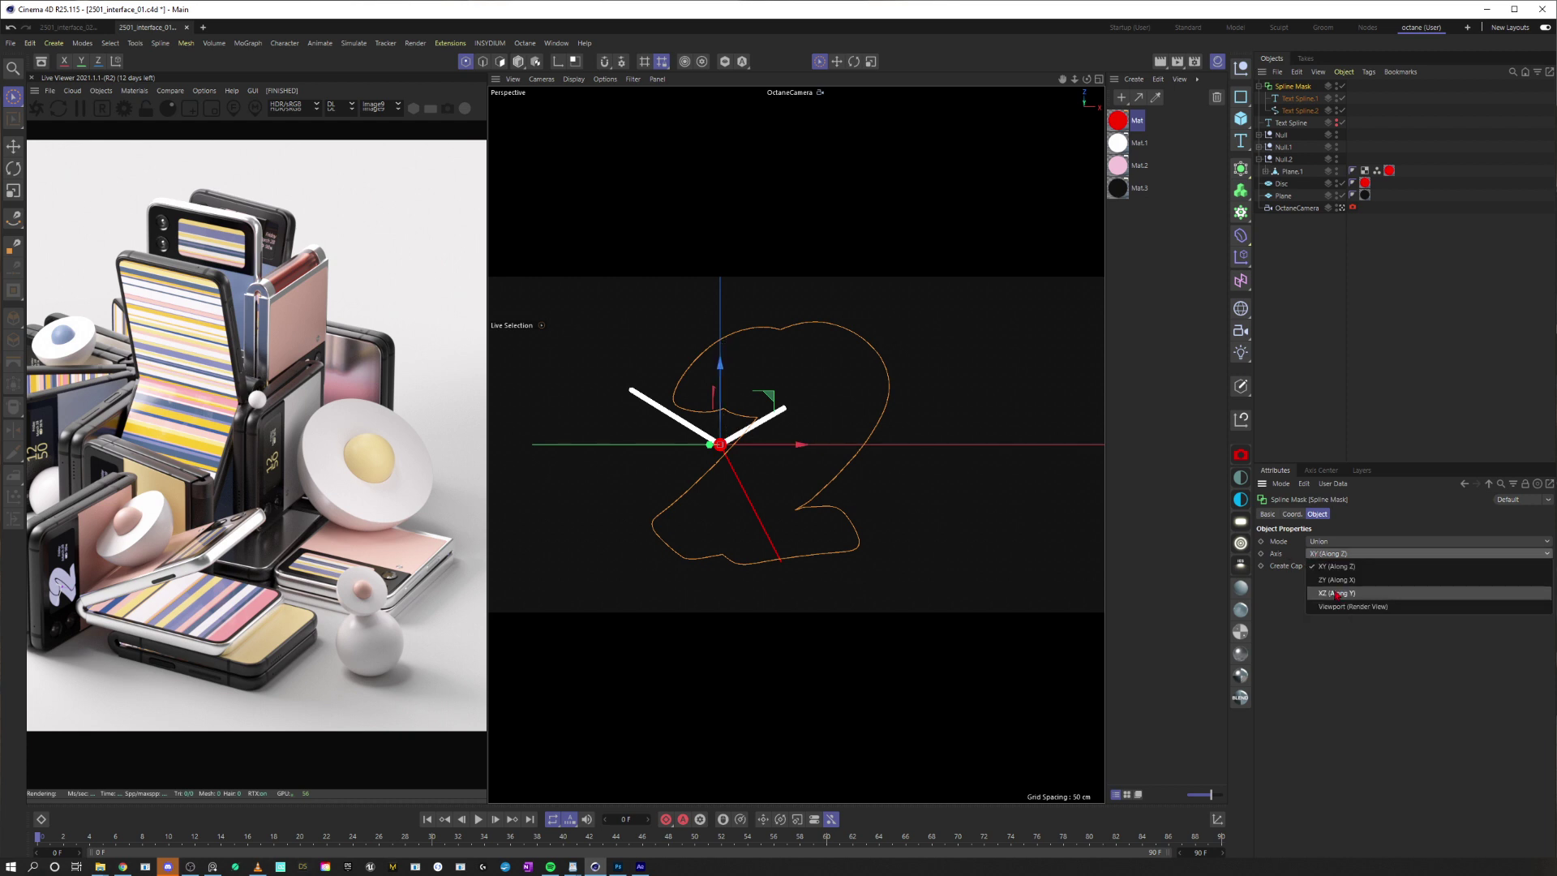
pyautogui.click(1338, 595)
pyautogui.click(1322, 541)
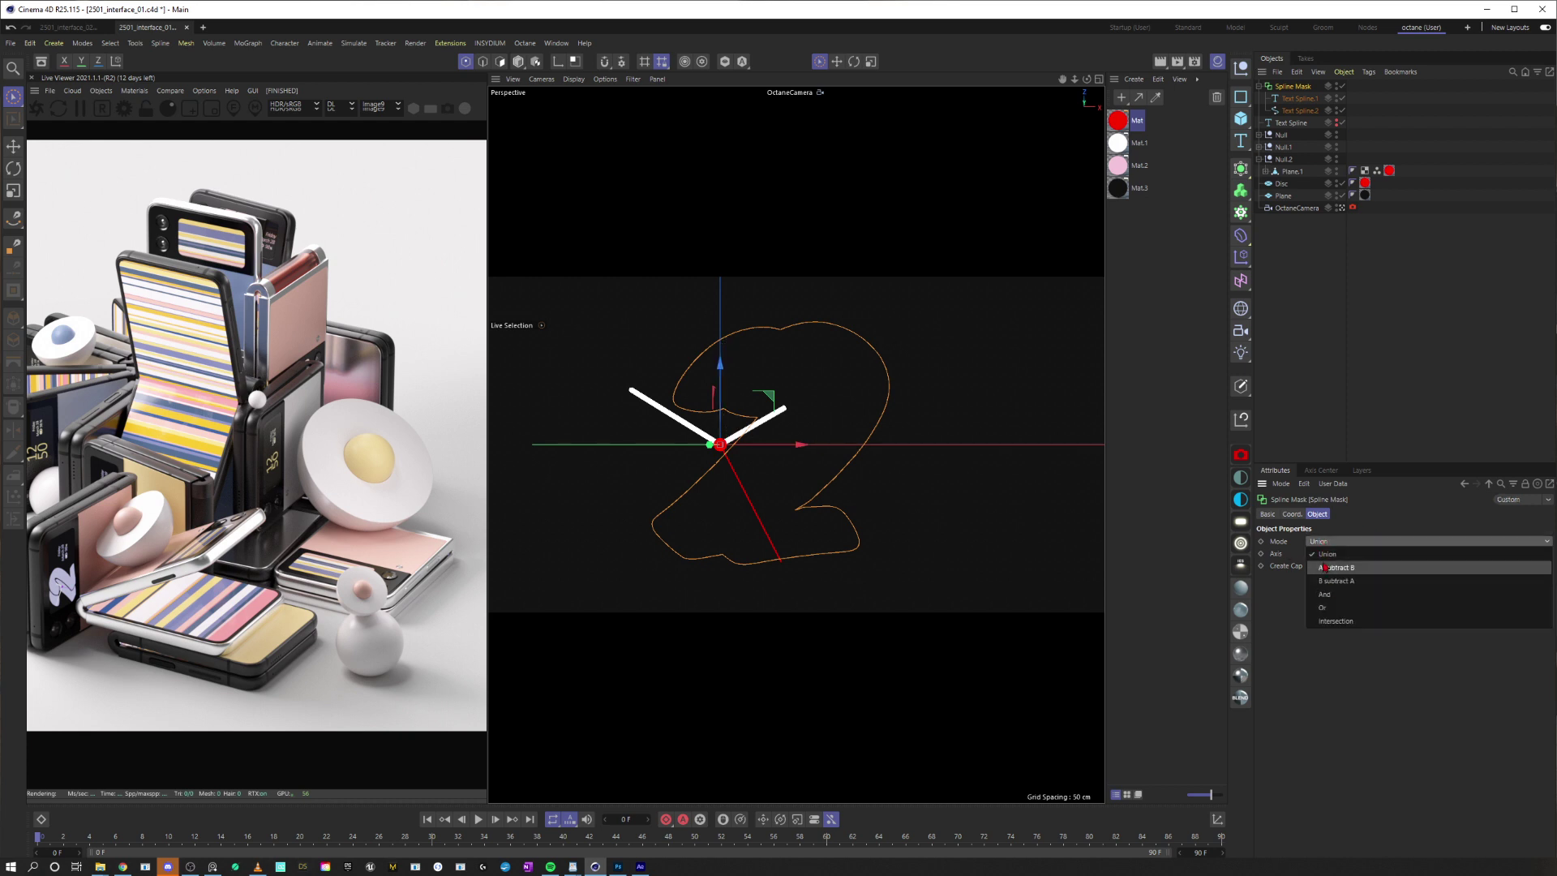
pyautogui.click(1341, 569)
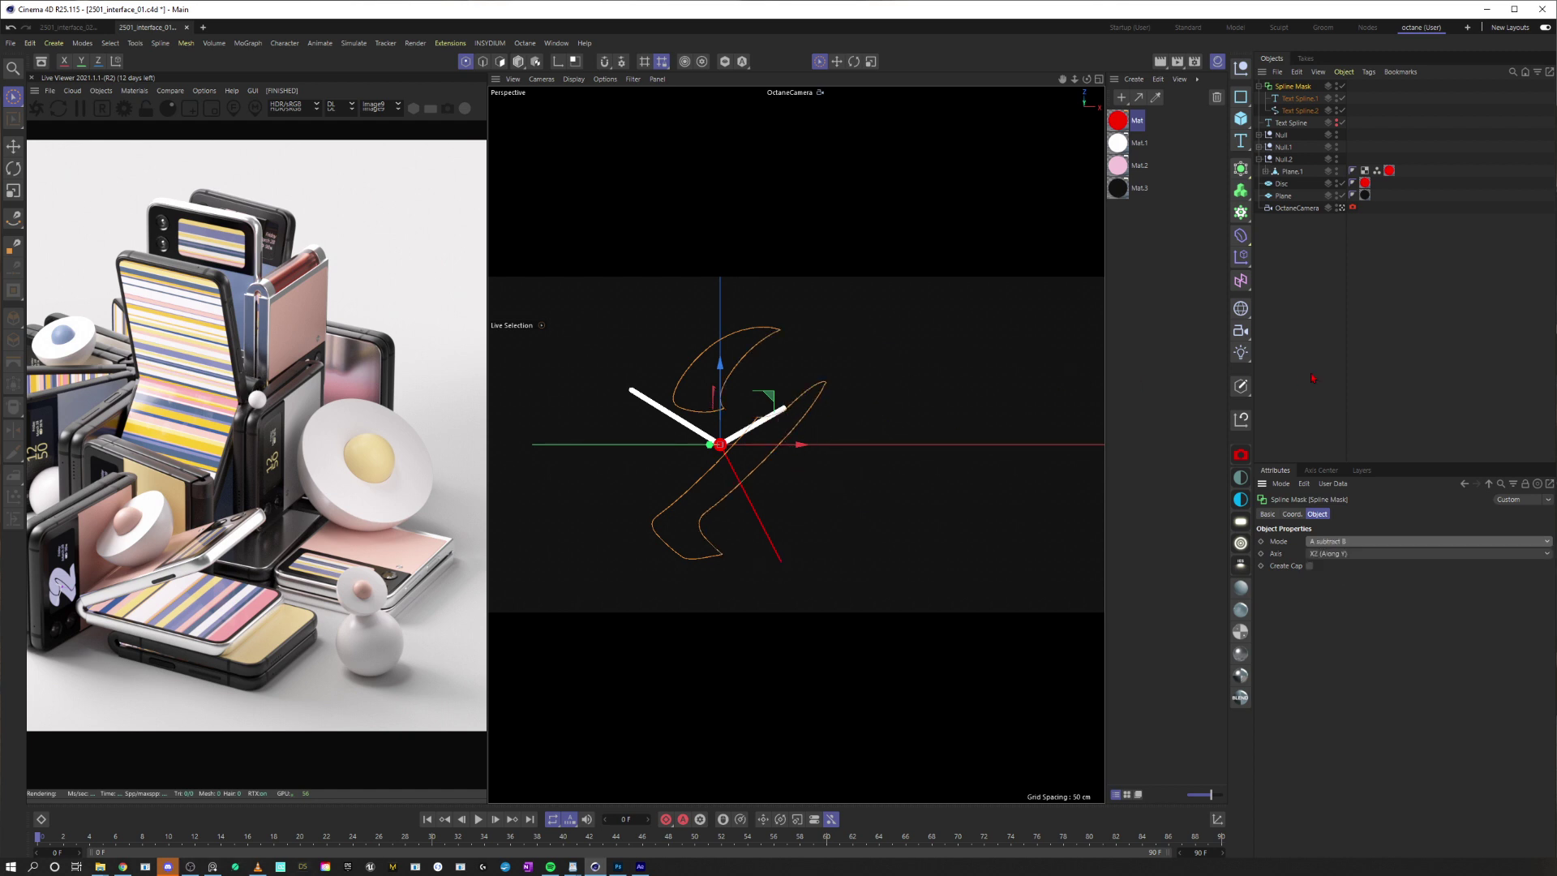
pyautogui.click(1314, 252)
pyautogui.click(1338, 123)
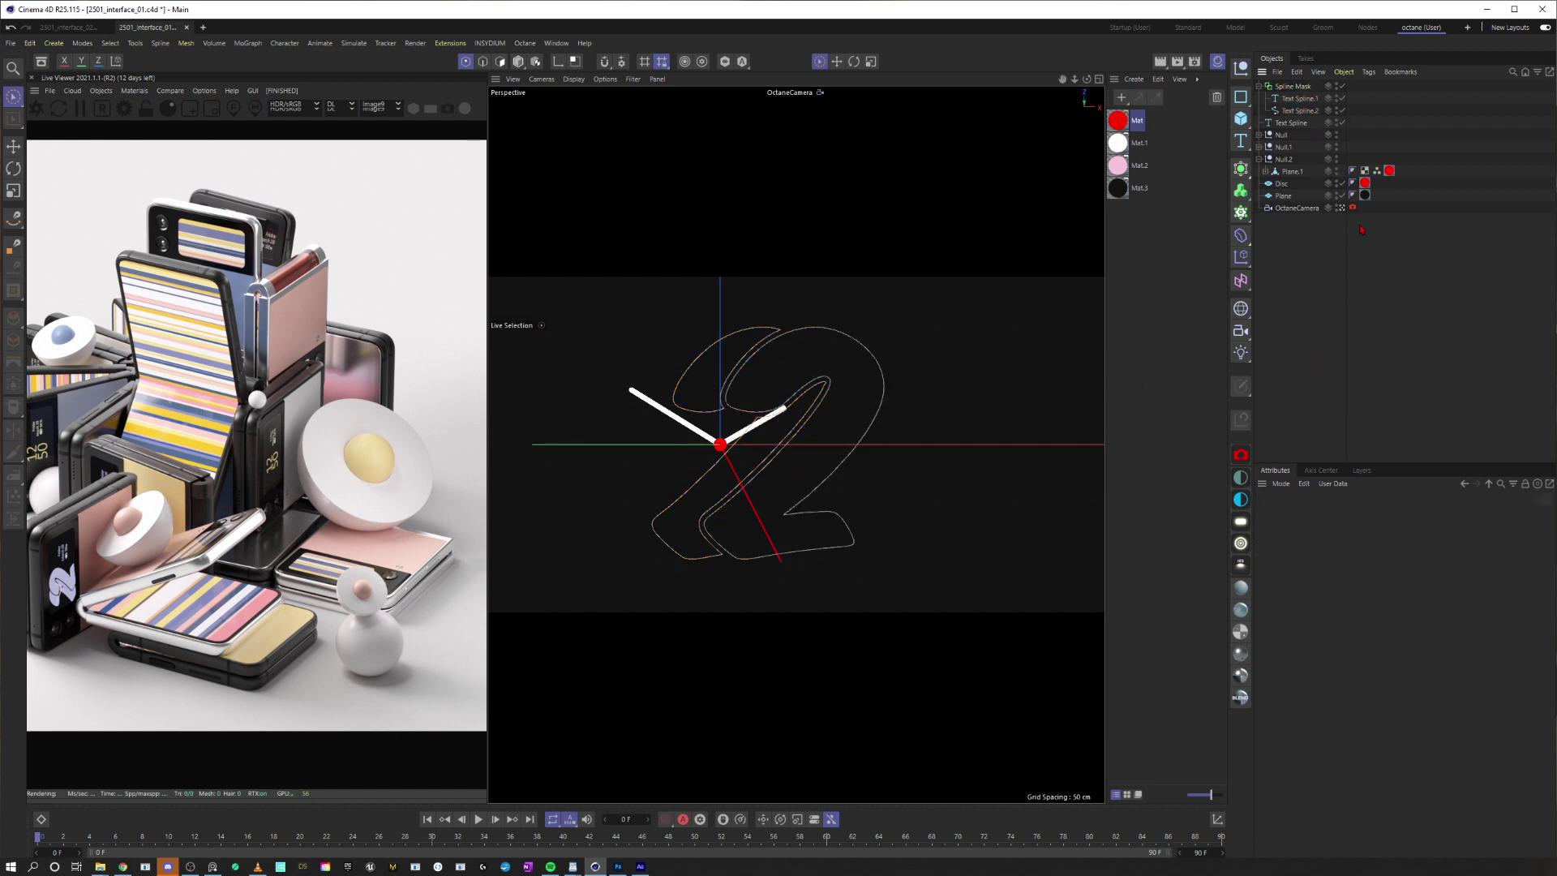
# Add an Extrude object and nest the Spline Mask inside it to fill the rear part of the numeral
pyautogui.click(1260, 86)
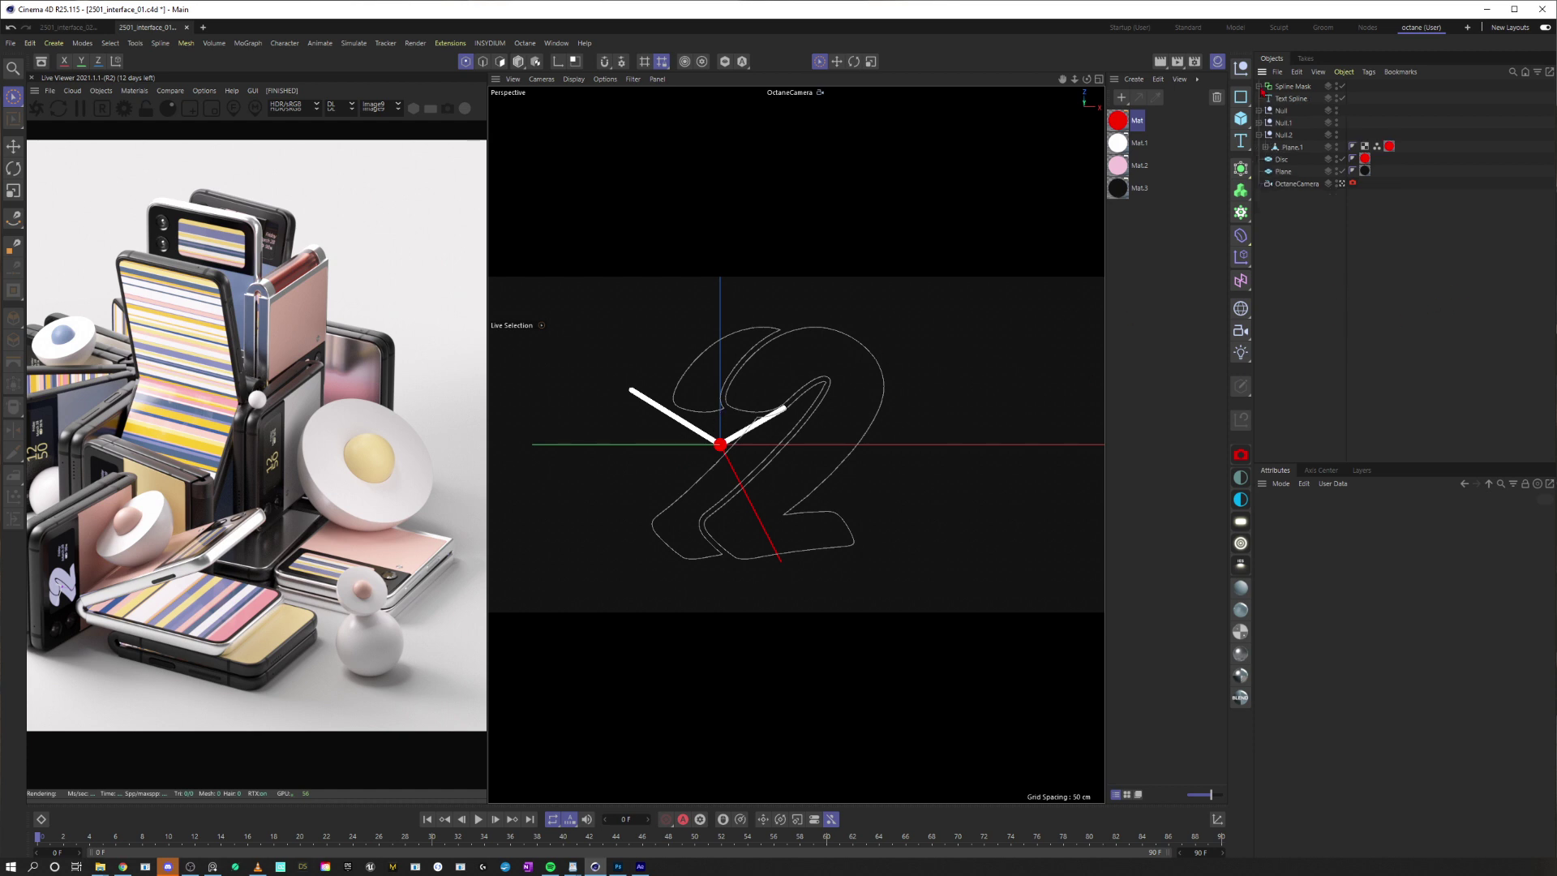
pyautogui.click(1290, 86)
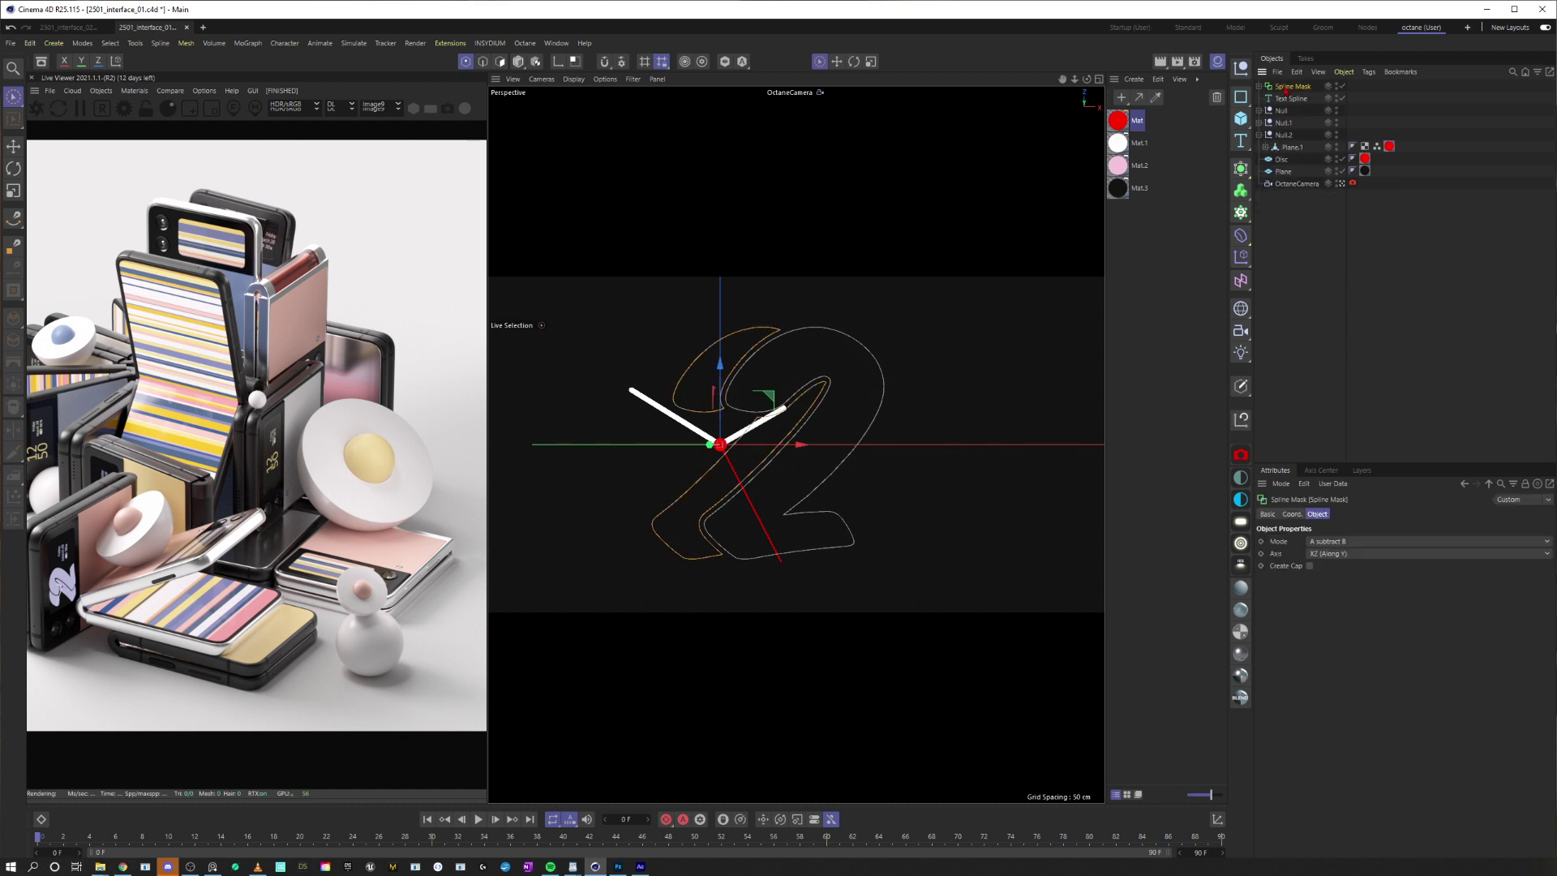
pyautogui.click(1241, 168)
pyautogui.click(1281, 212)
pyautogui.moveTo(1293, 99); pyautogui.dragTo(1289, 86)
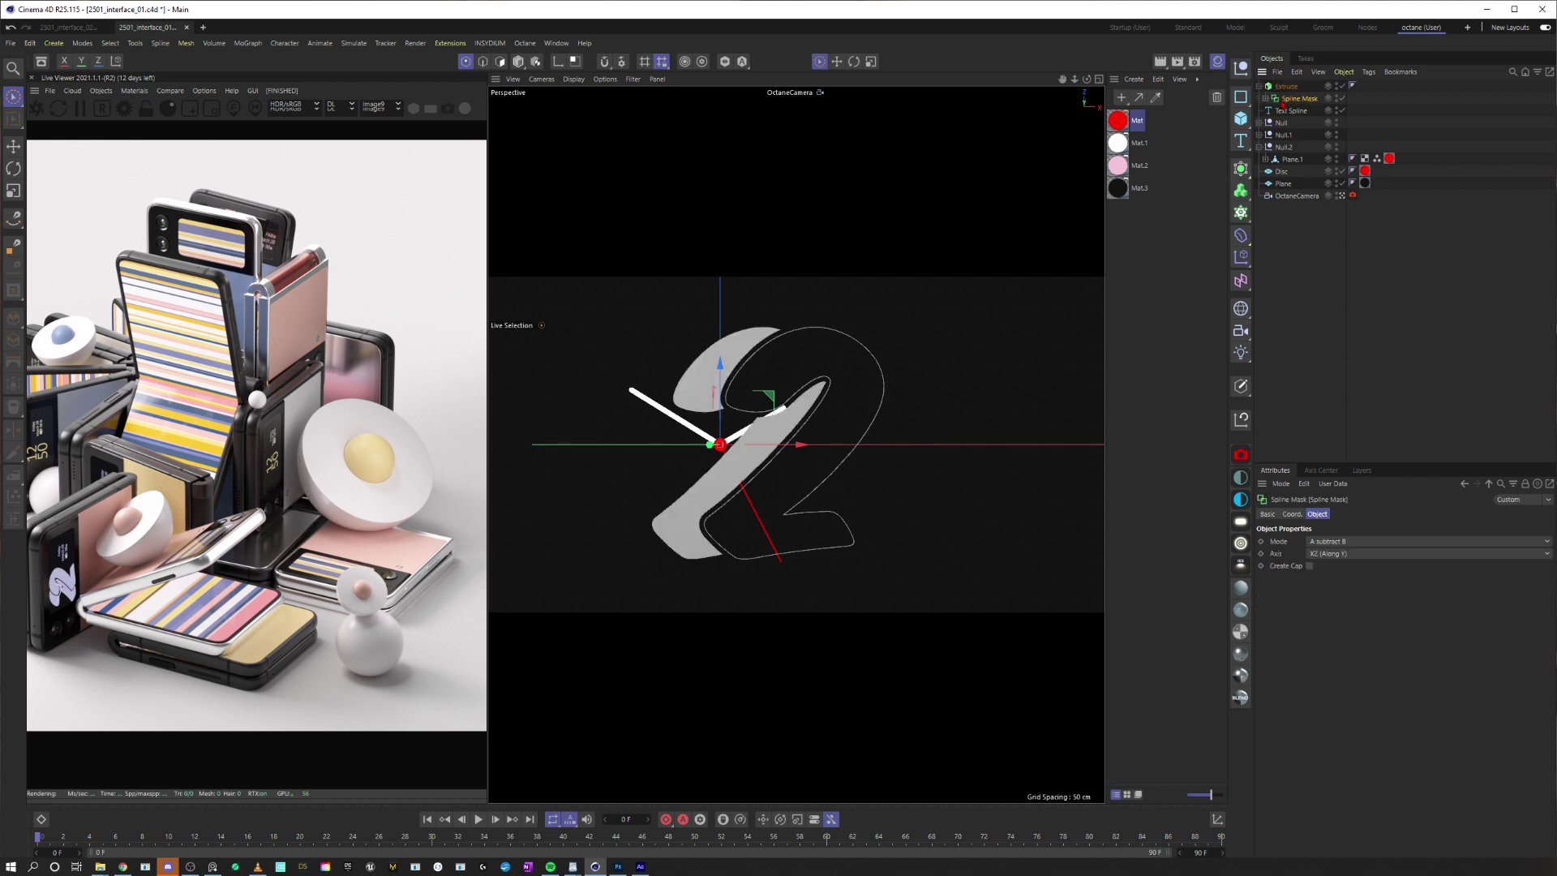
pyautogui.click(1260, 86)
# Wrap the original 2 text spline in its own Extrude object to fill the front part of the numeral
pyautogui.click(1291, 98)
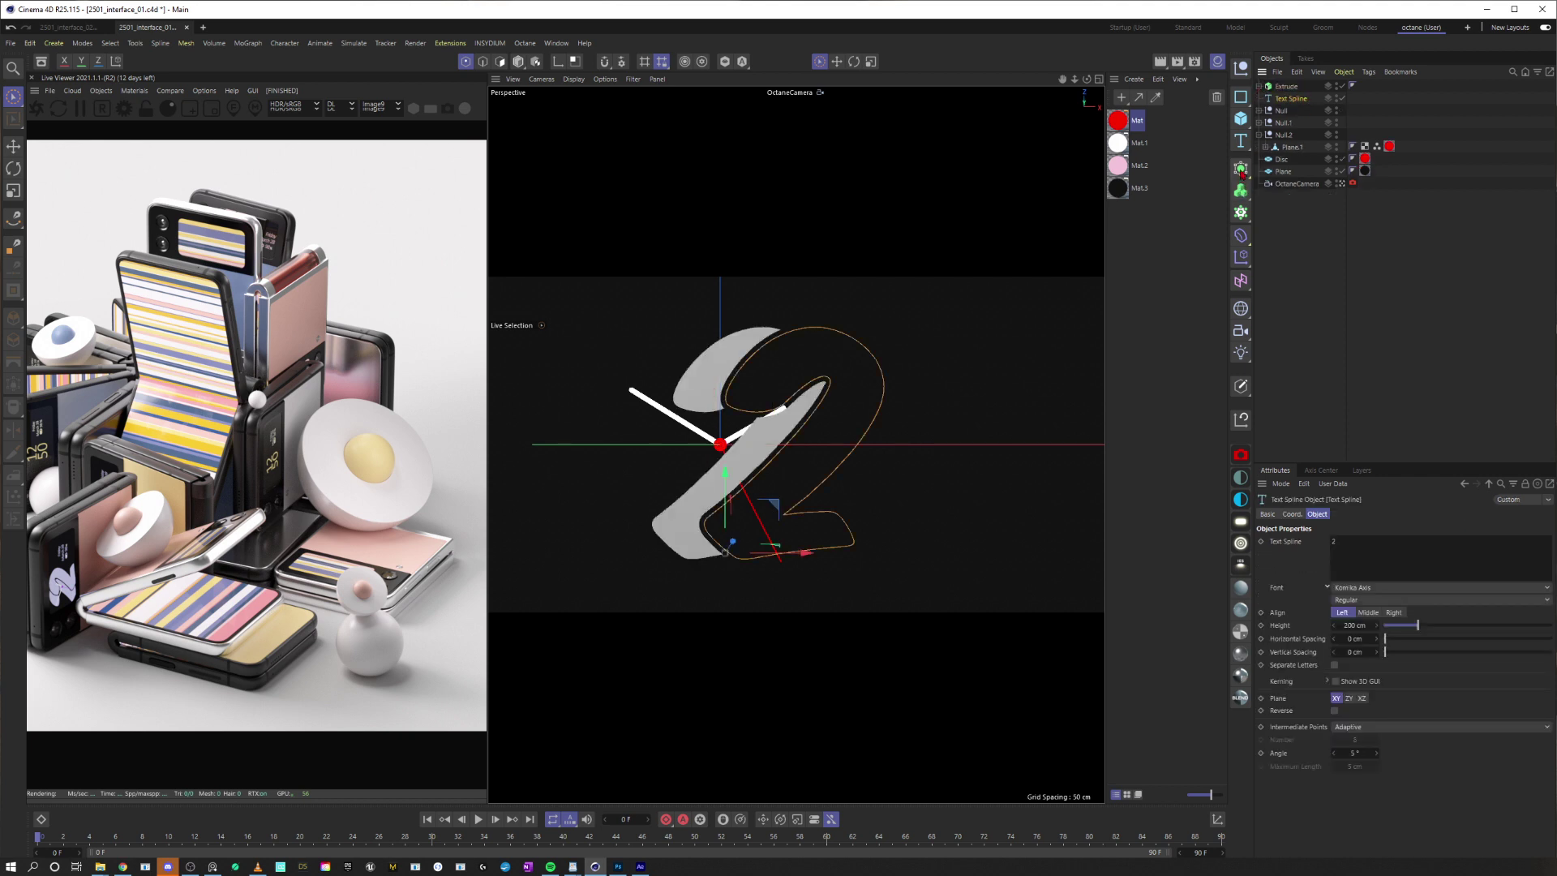
pyautogui.click(1240, 168)
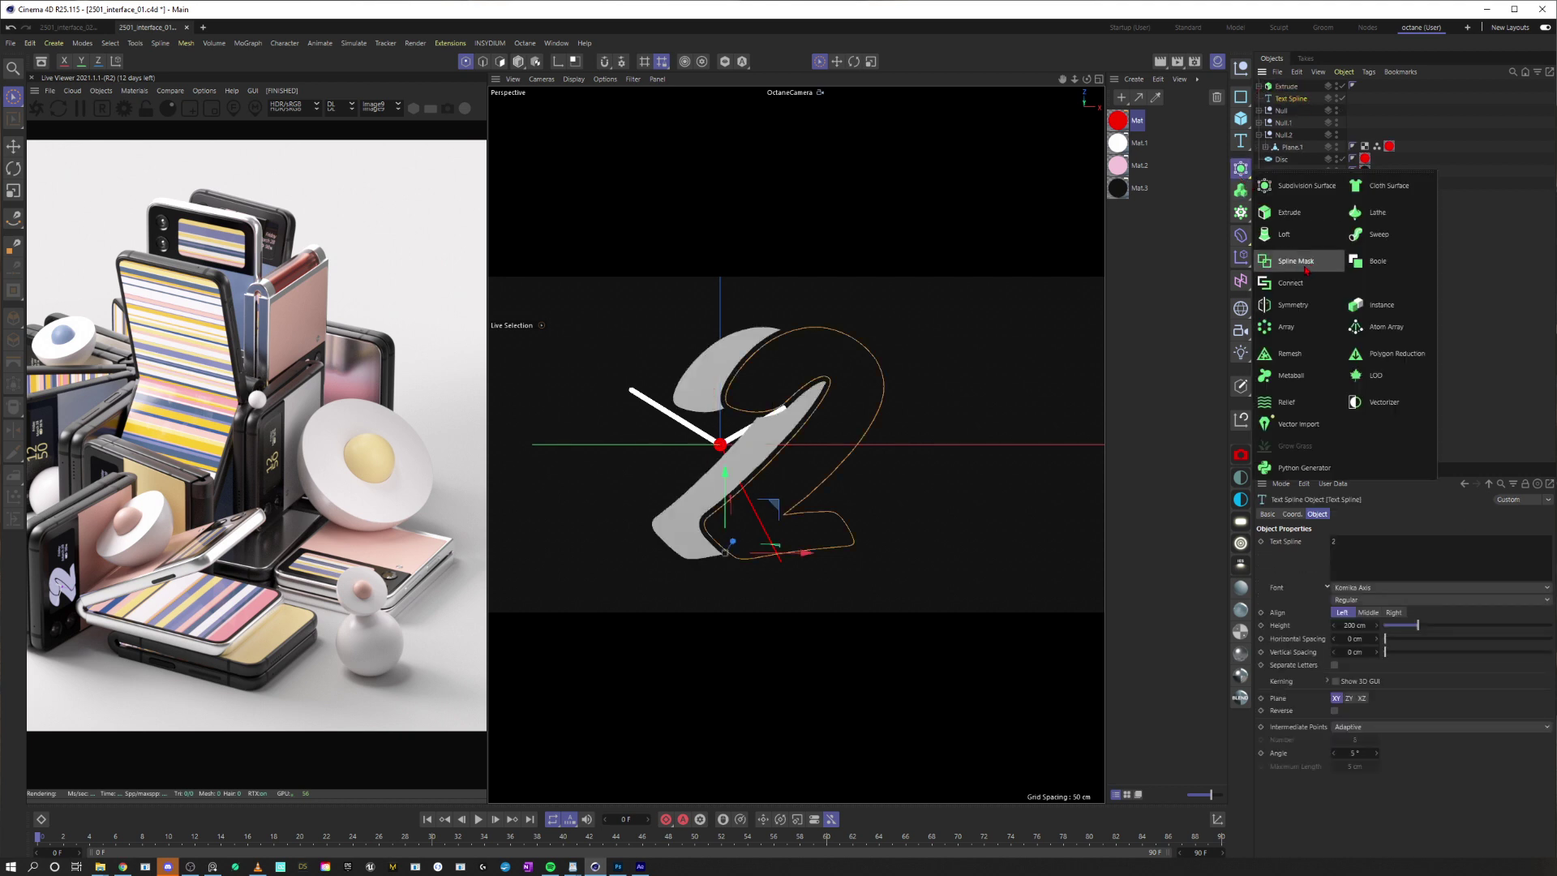
pyautogui.keyDown('alt'); pyautogui.click(1281, 214); pyautogui.keyUp('alt')
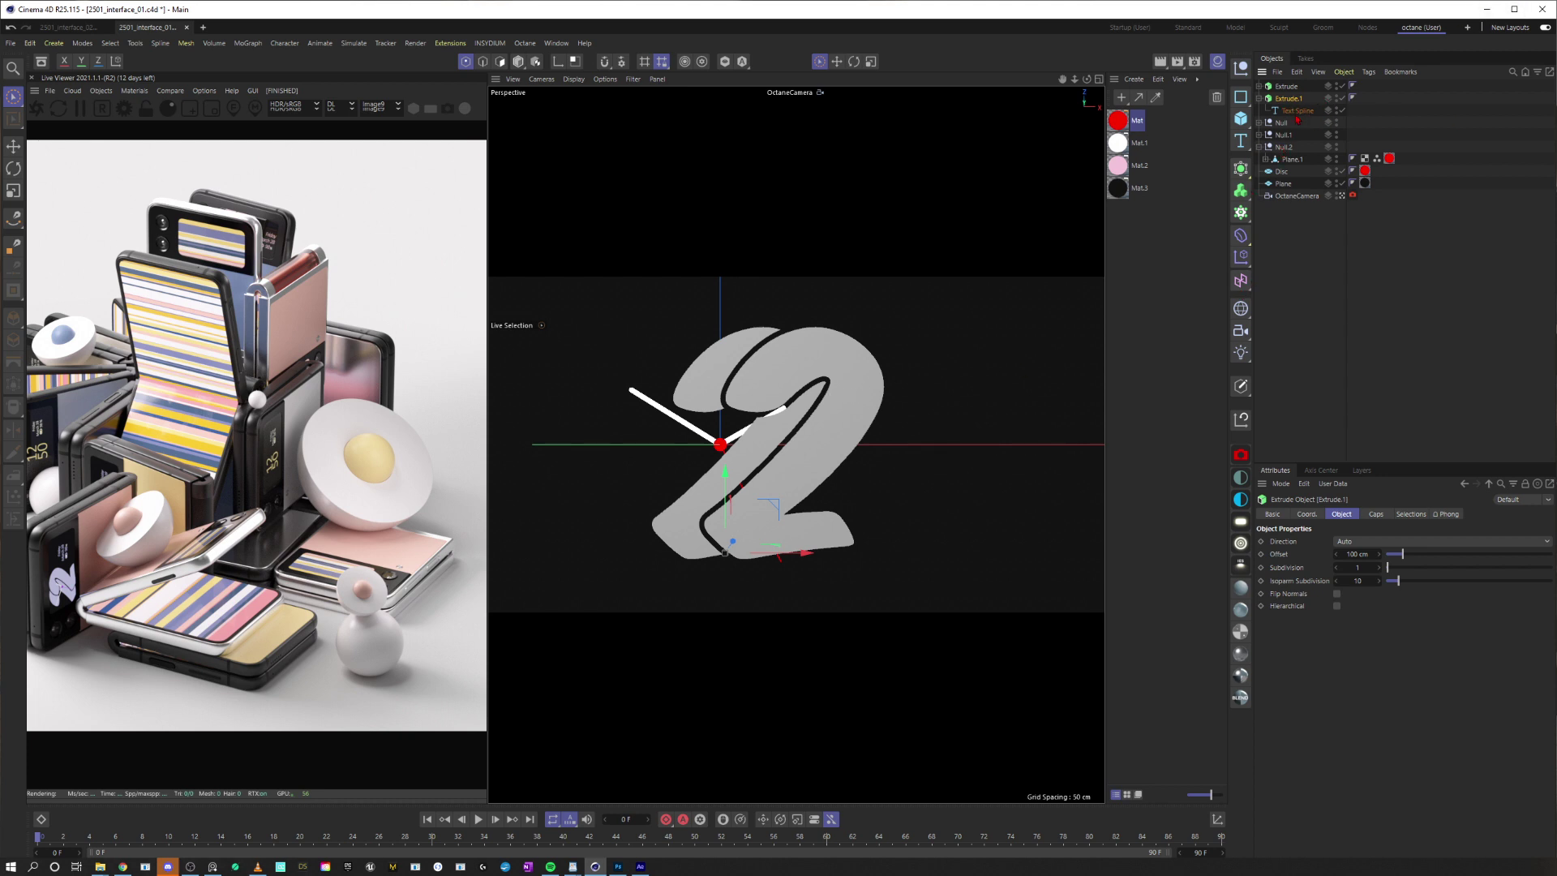
pyautogui.click(1260, 98)
# Set the extrusion offset of both numeral Extrude objects to 0 cm
pyautogui.click(1286, 86)
pyautogui.keyDown('shift'); pyautogui.click(1288, 100); pyautogui.keyUp('shift')
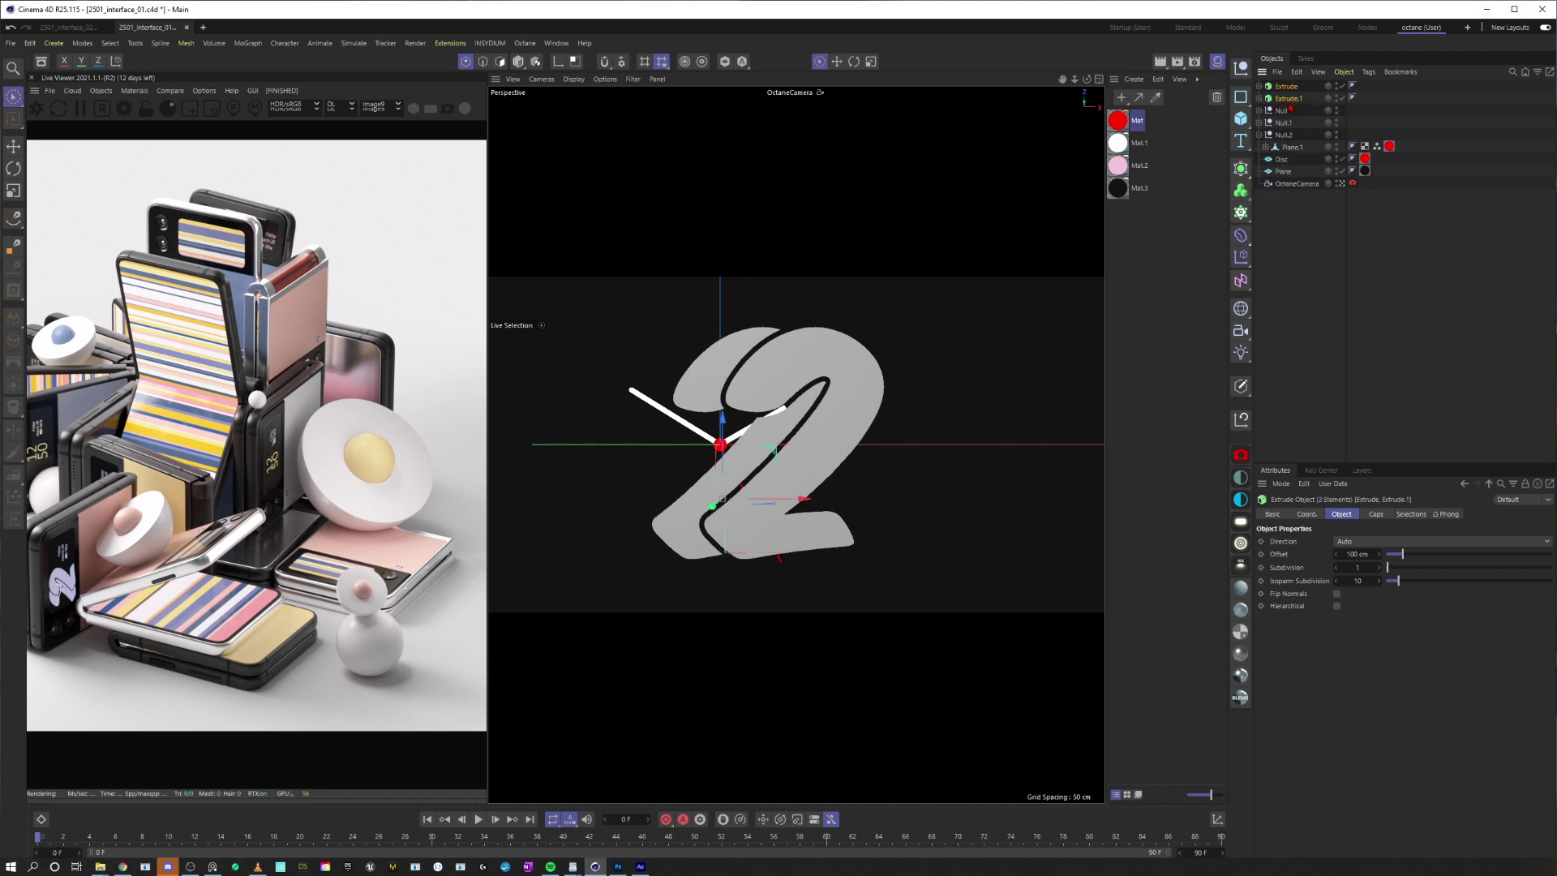
pyautogui.click(1353, 554)
pyautogui.write('0')
pyautogui.press('Return')
# Try an extrusion offset of -25 cm on both numeral pieces outside the camera view and restore it to 0 cm
pyautogui.click(1341, 184)
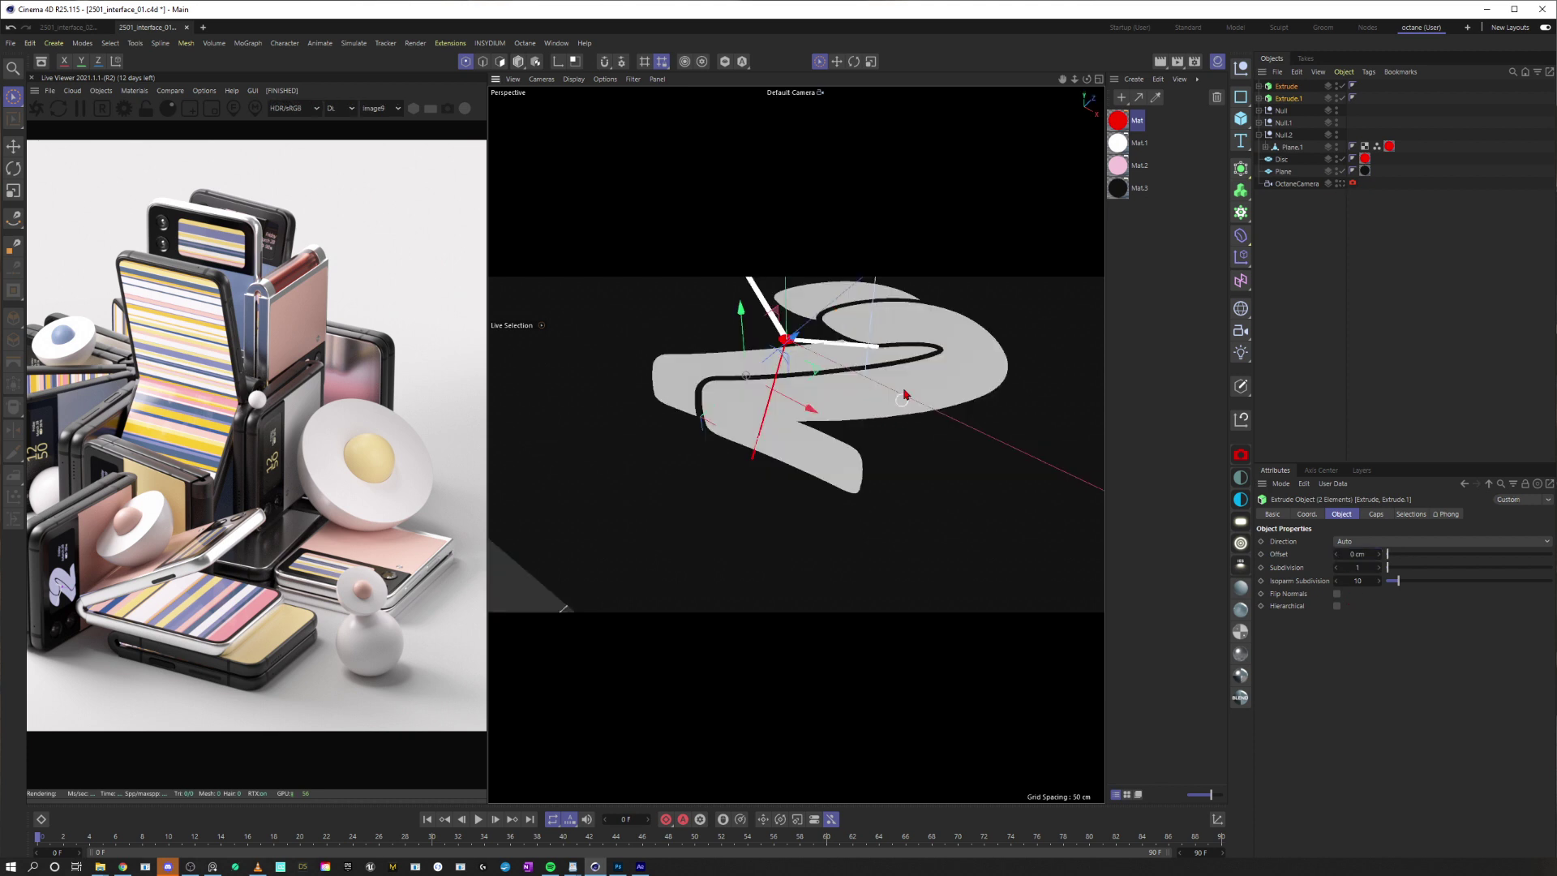
pyautogui.click(1357, 554)
pyautogui.write('-25')
pyautogui.press('Return')
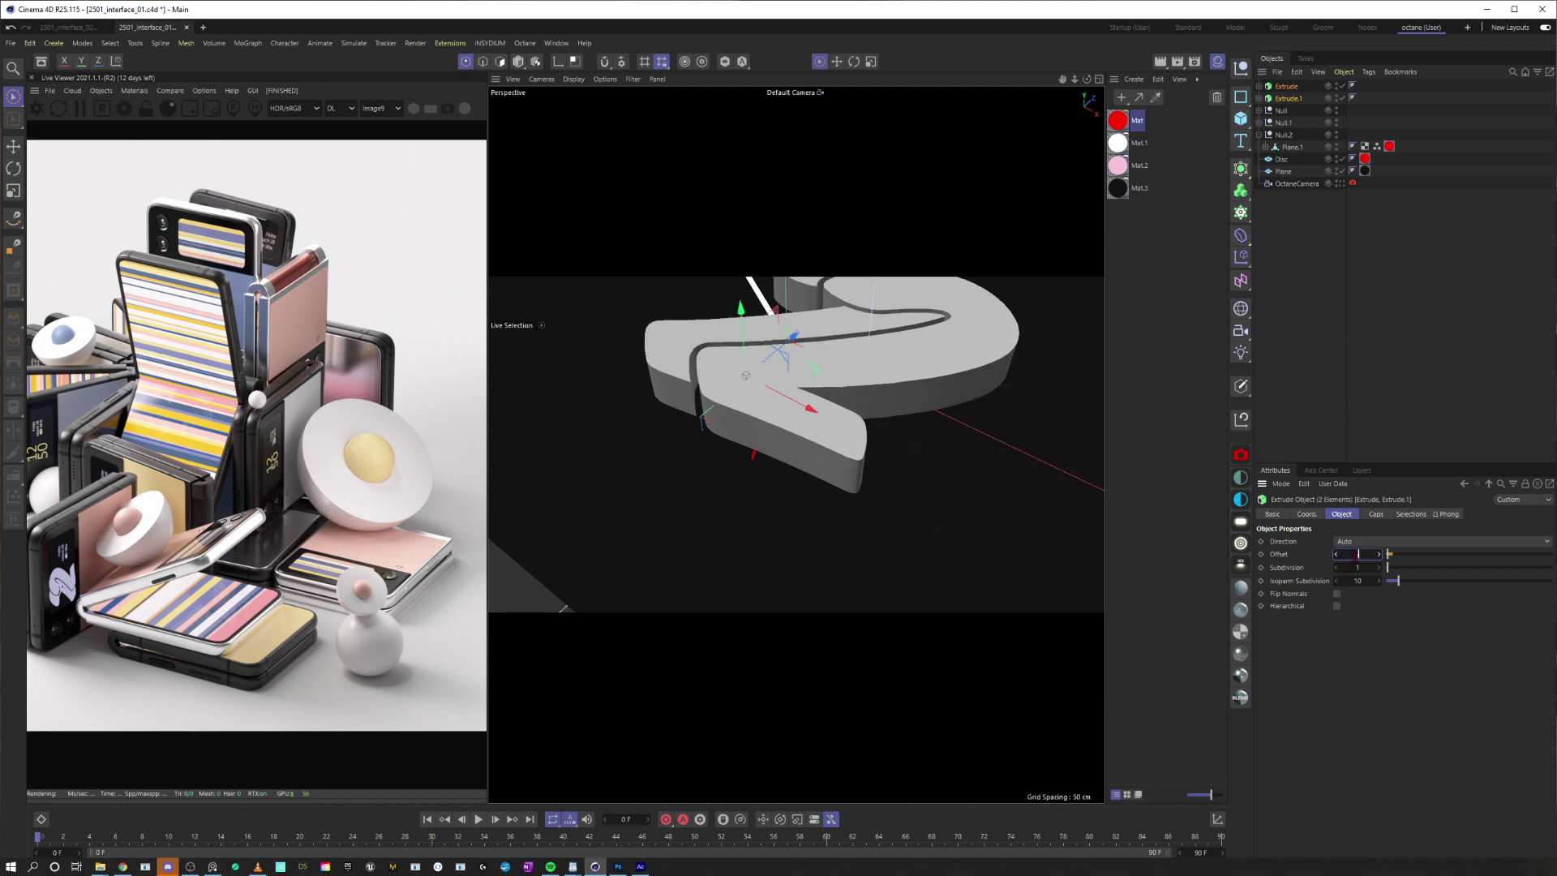
pyautogui.write('0')
pyautogui.press('Return')
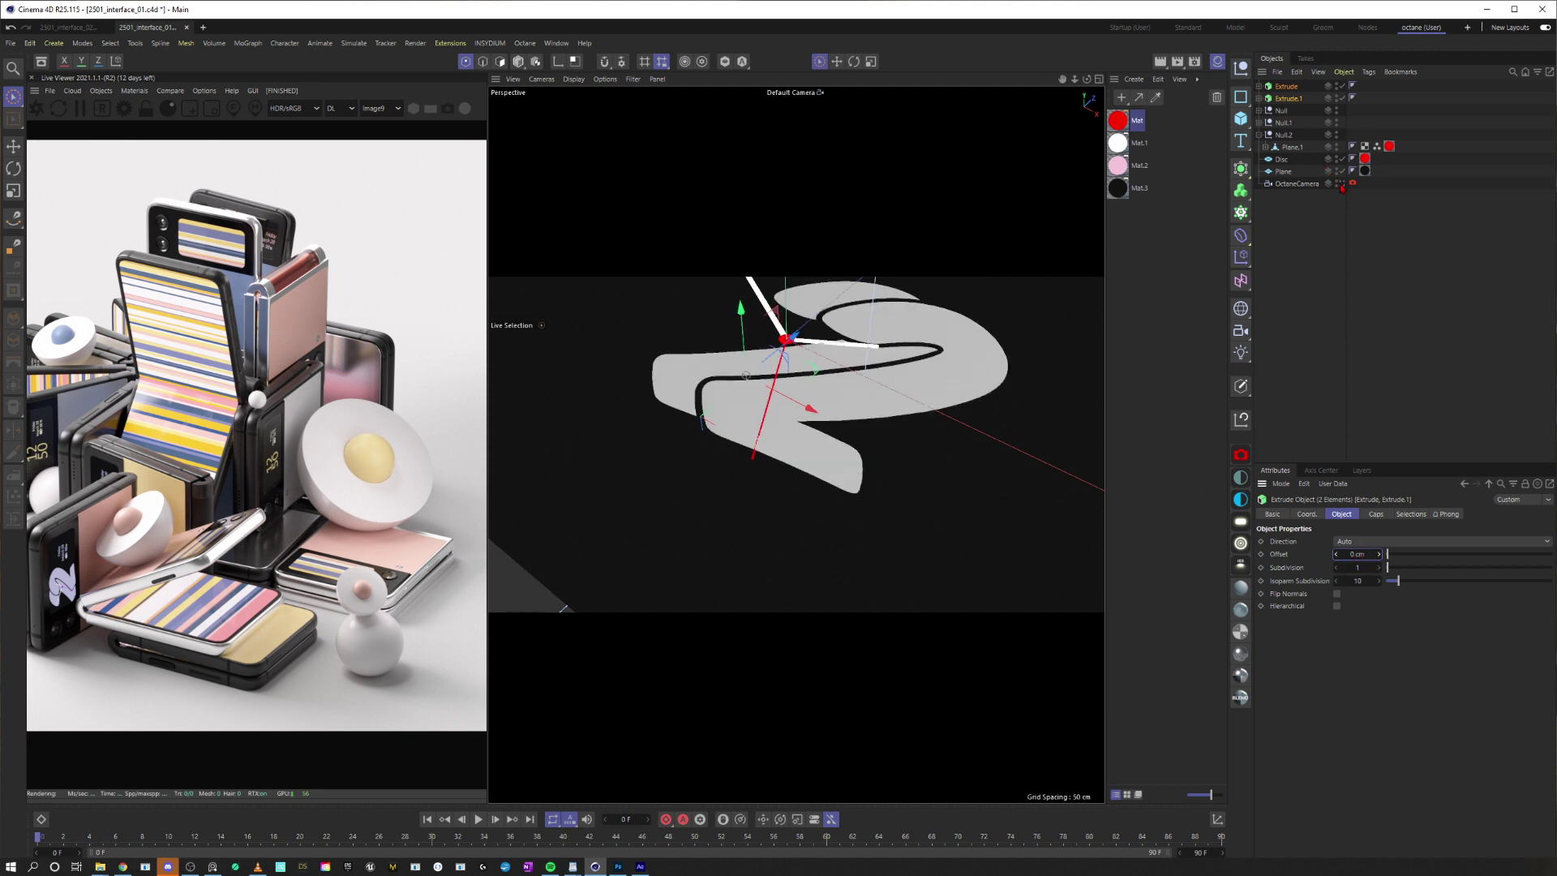
pyautogui.click(1341, 185)
pyautogui.click(1204, 254)
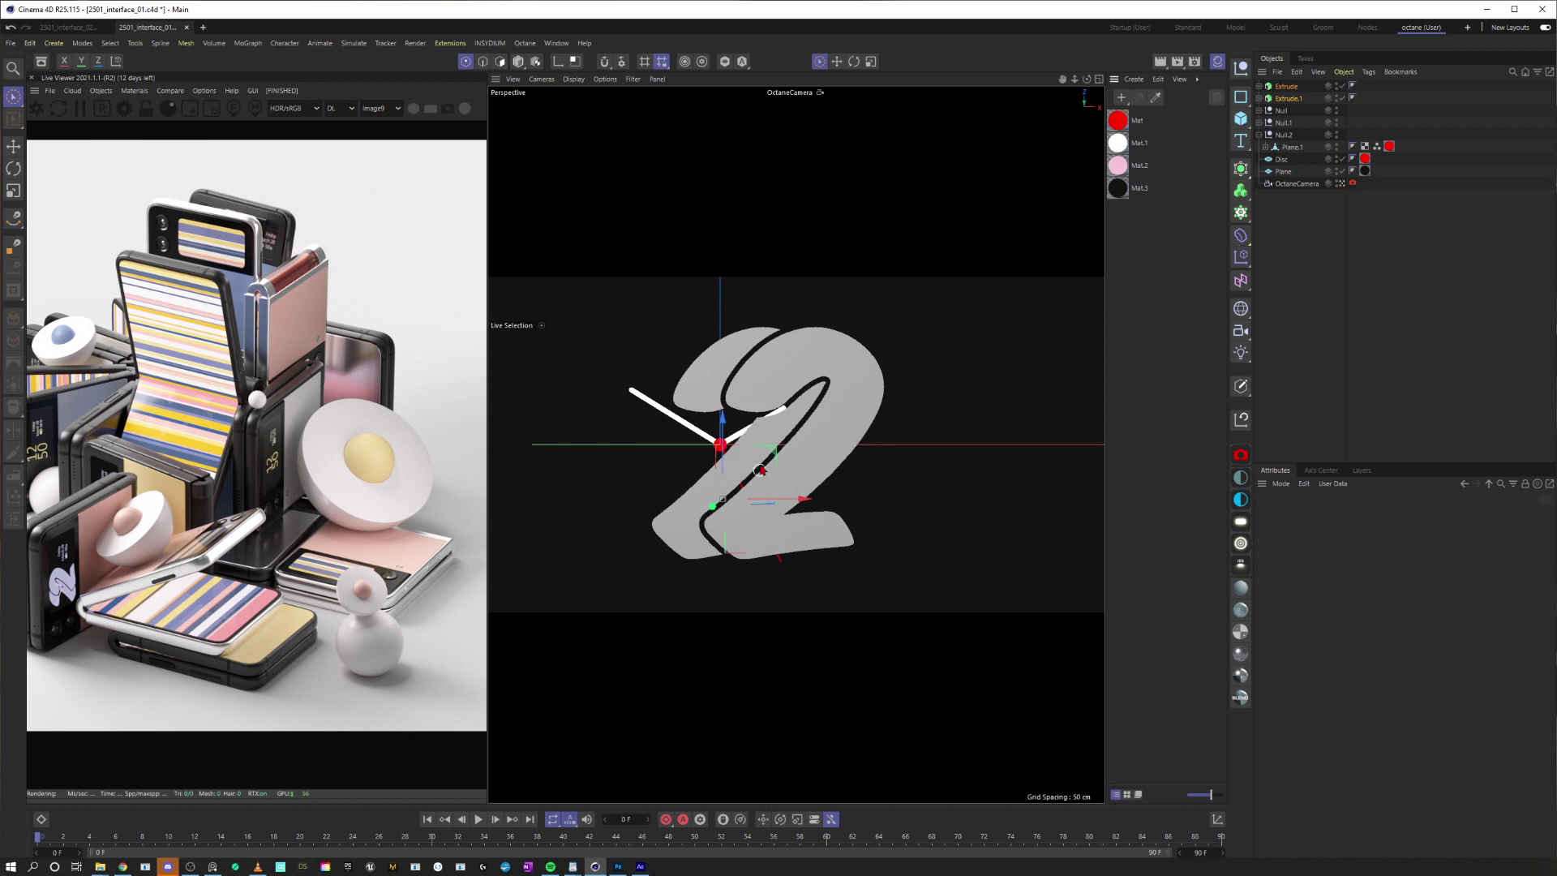
# Try a Y position of -0.01 cm for both numeral extrudes and inspect them up close against the clock hands
pyautogui.click(1340, 185)
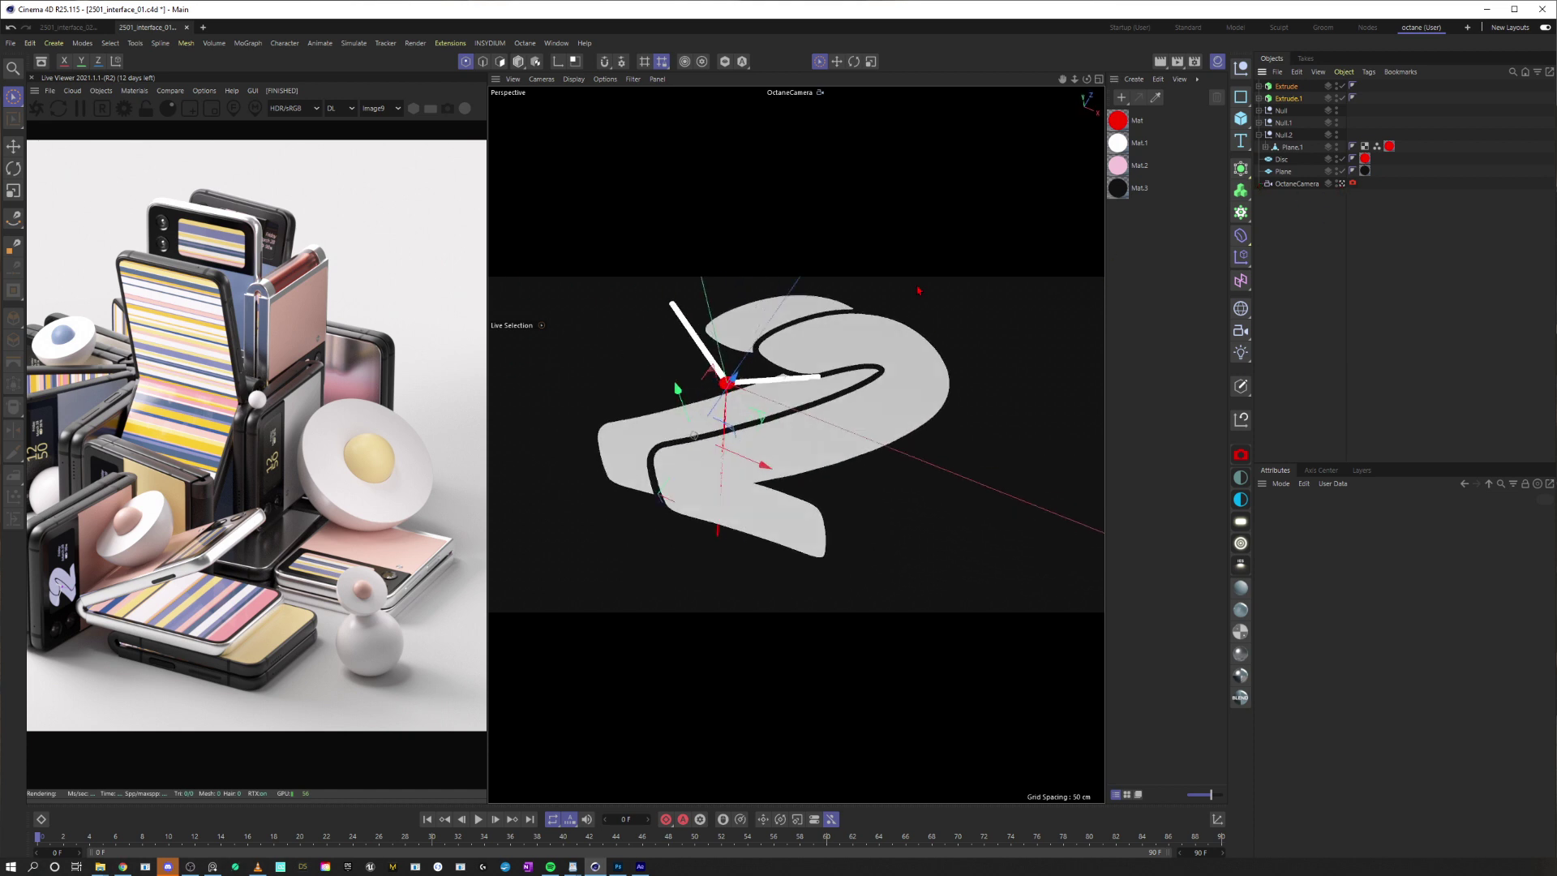
pyautogui.keyDown('ctrl'); pyautogui.click(1297, 99); pyautogui.keyUp('ctrl')
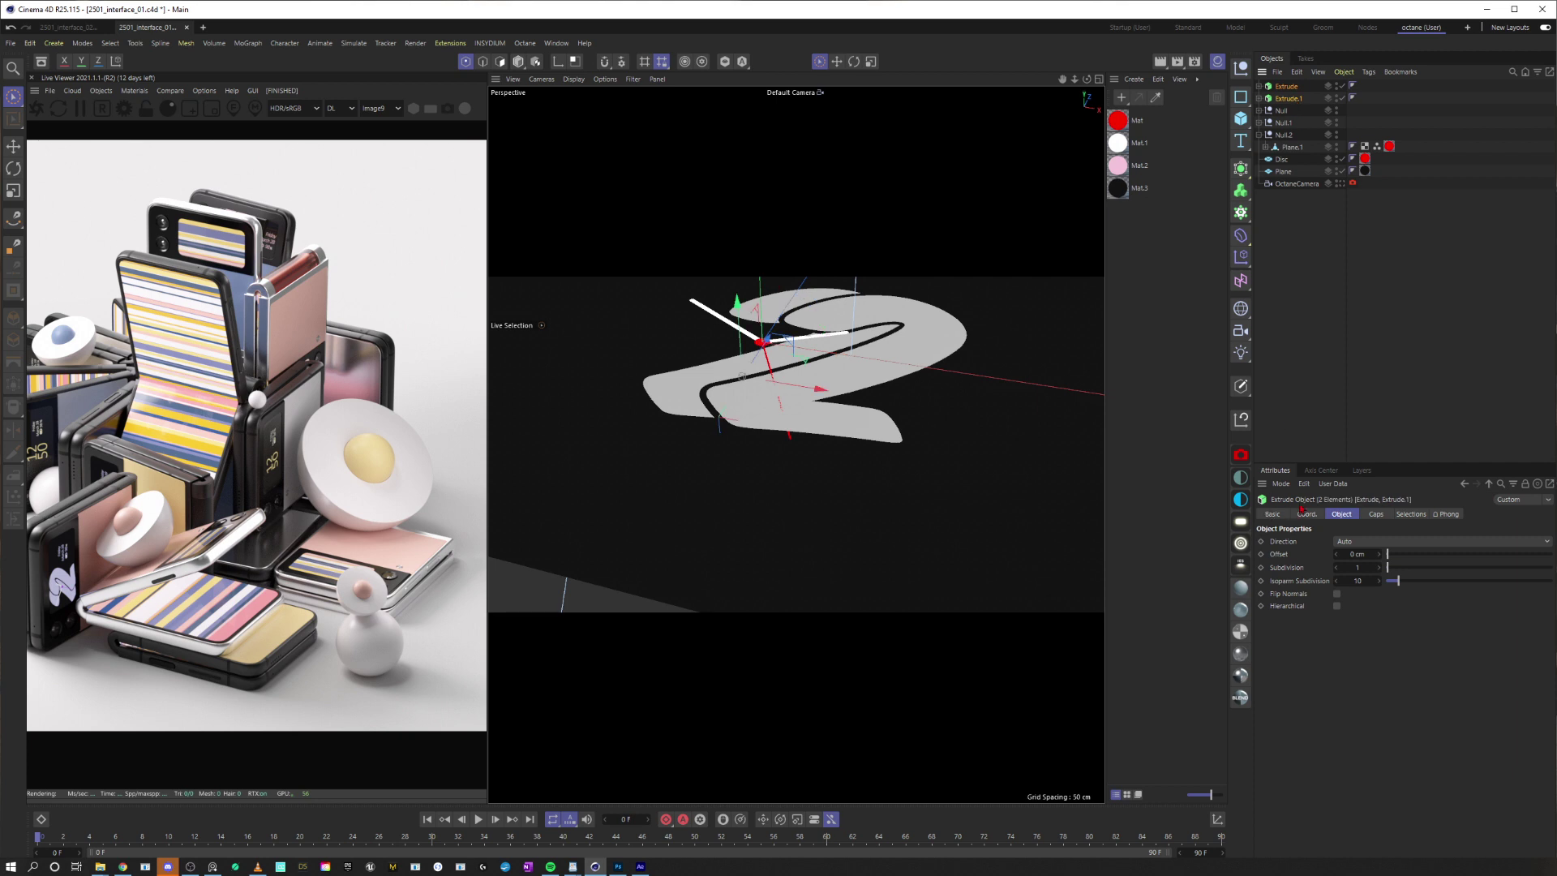
pyautogui.click(1305, 515)
pyautogui.click(1308, 554)
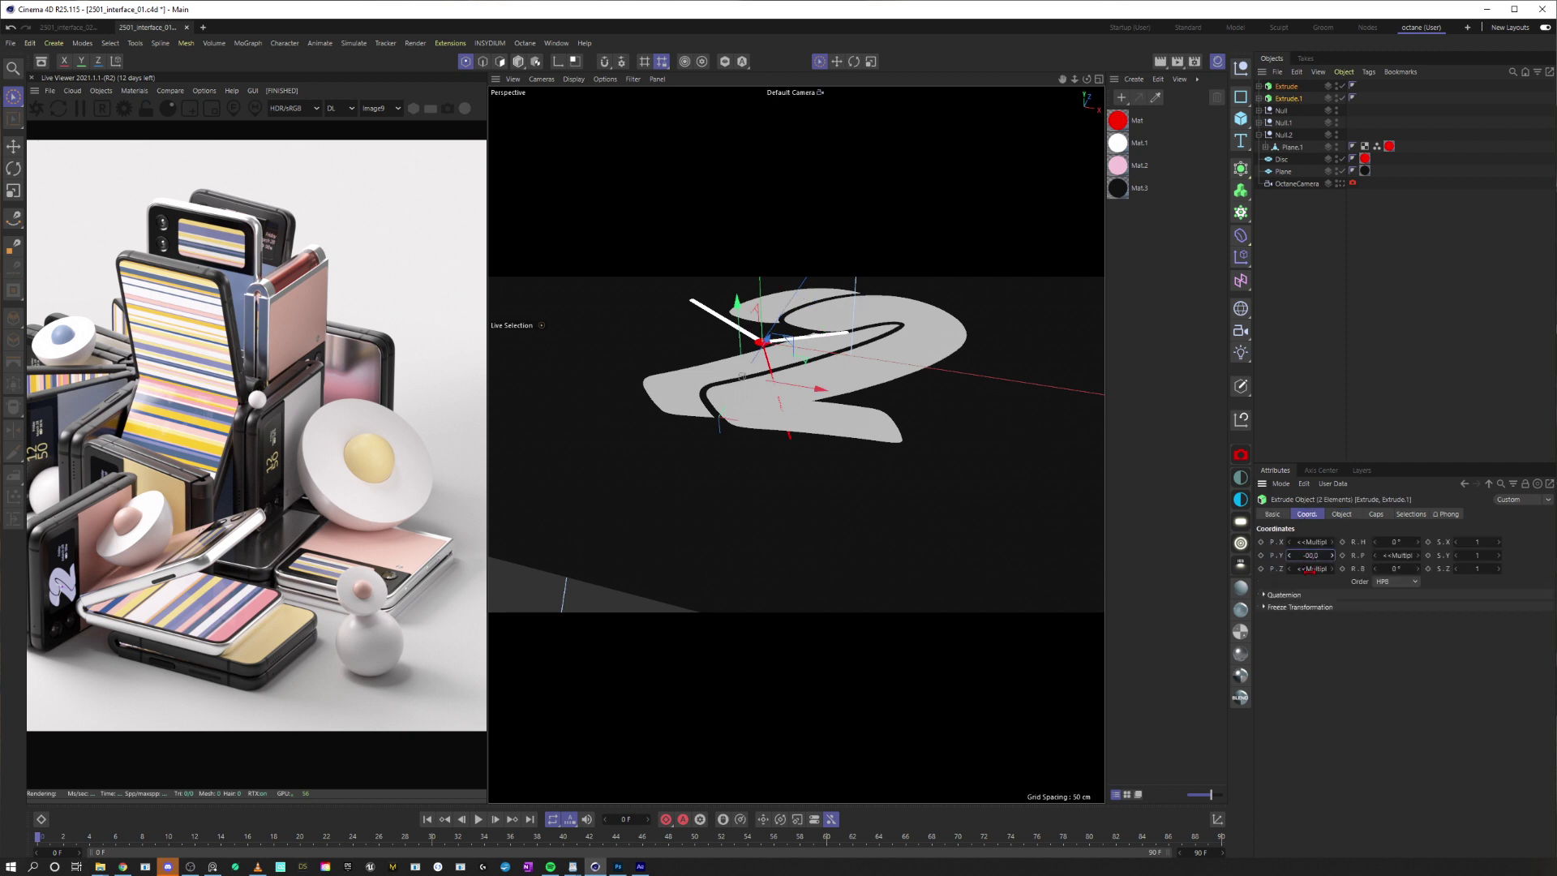
pyautogui.write('-00,01')
pyautogui.press('Return')
pyautogui.keyDown('alt'); pyautogui.moveTo(843, 333); pyautogui.dragTo(806, 357); pyautogui.keyUp('alt')
pyautogui.keyDown('alt'); pyautogui.moveTo(806, 358); pyautogui.dragTo(855, 379, button='right'); pyautogui.keyUp('alt')
pyautogui.keyDown('alt'); pyautogui.moveTo(855, 379); pyautogui.dragTo(799, 341); pyautogui.keyUp('alt')
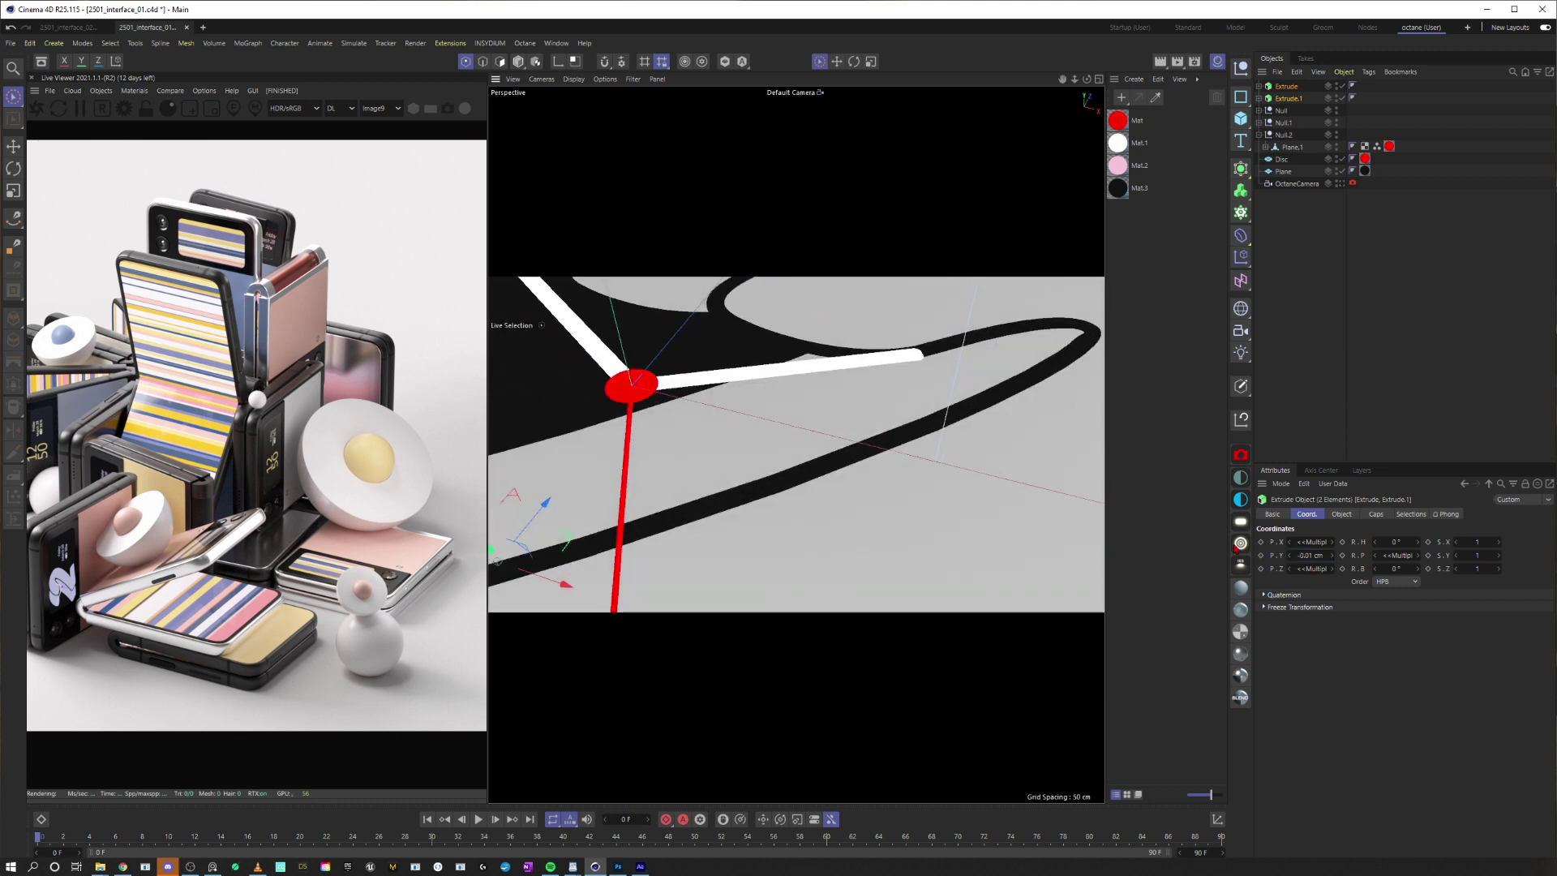
# Set the Y position of both numeral extrudes to -0.1 cm and return to the OctaneCamera view
pyautogui.click(1307, 554)
pyautogui.press('BackSpace')
pyautogui.press('Return')
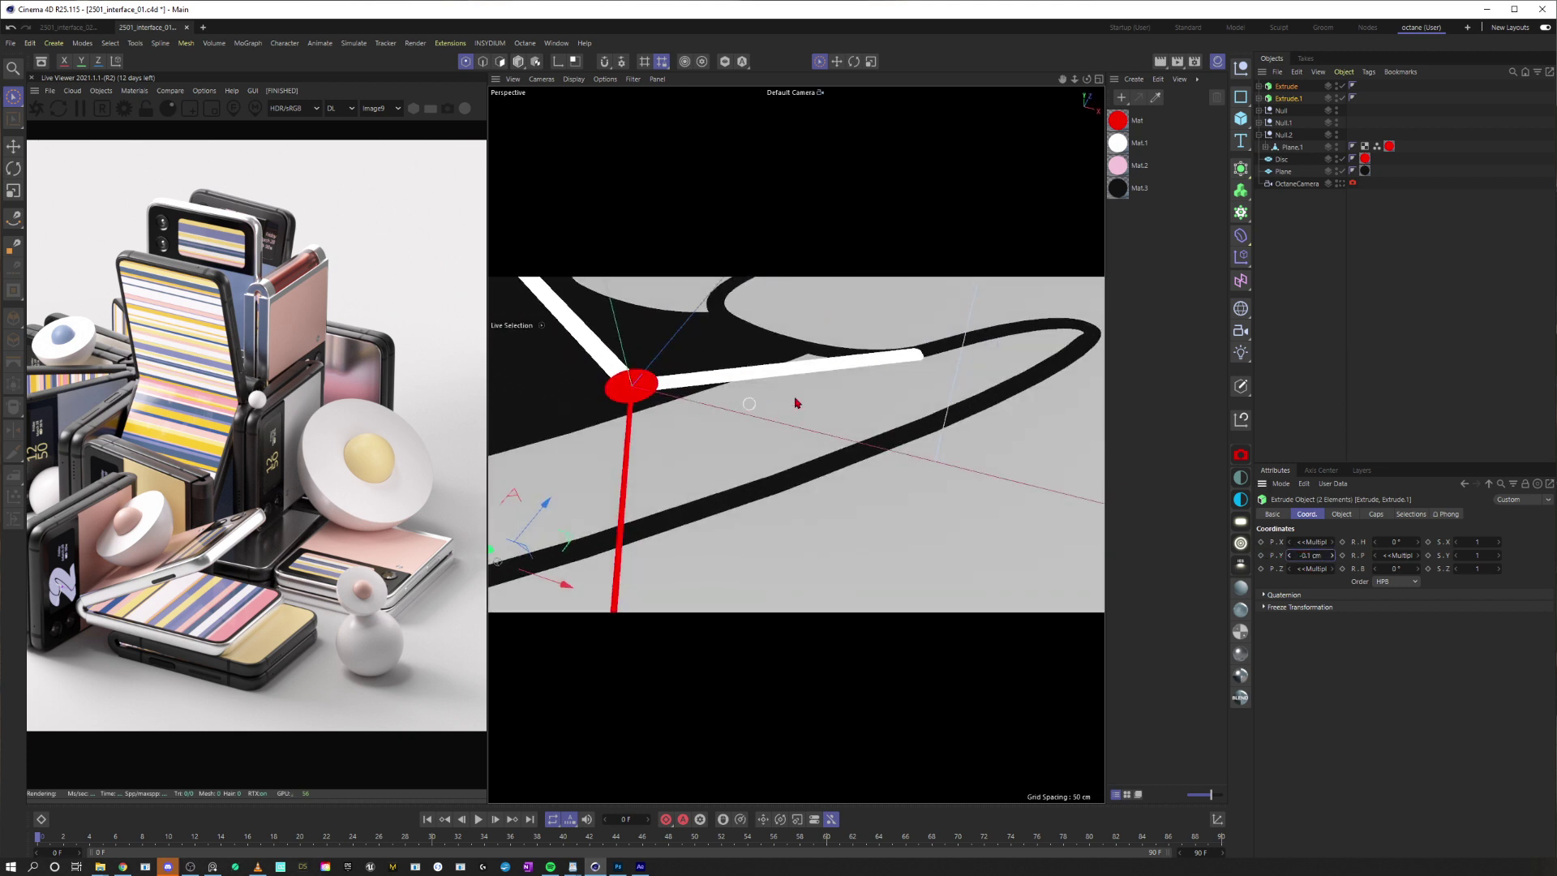
pyautogui.scroll(-3, 805, 388)
pyautogui.click(1341, 185)
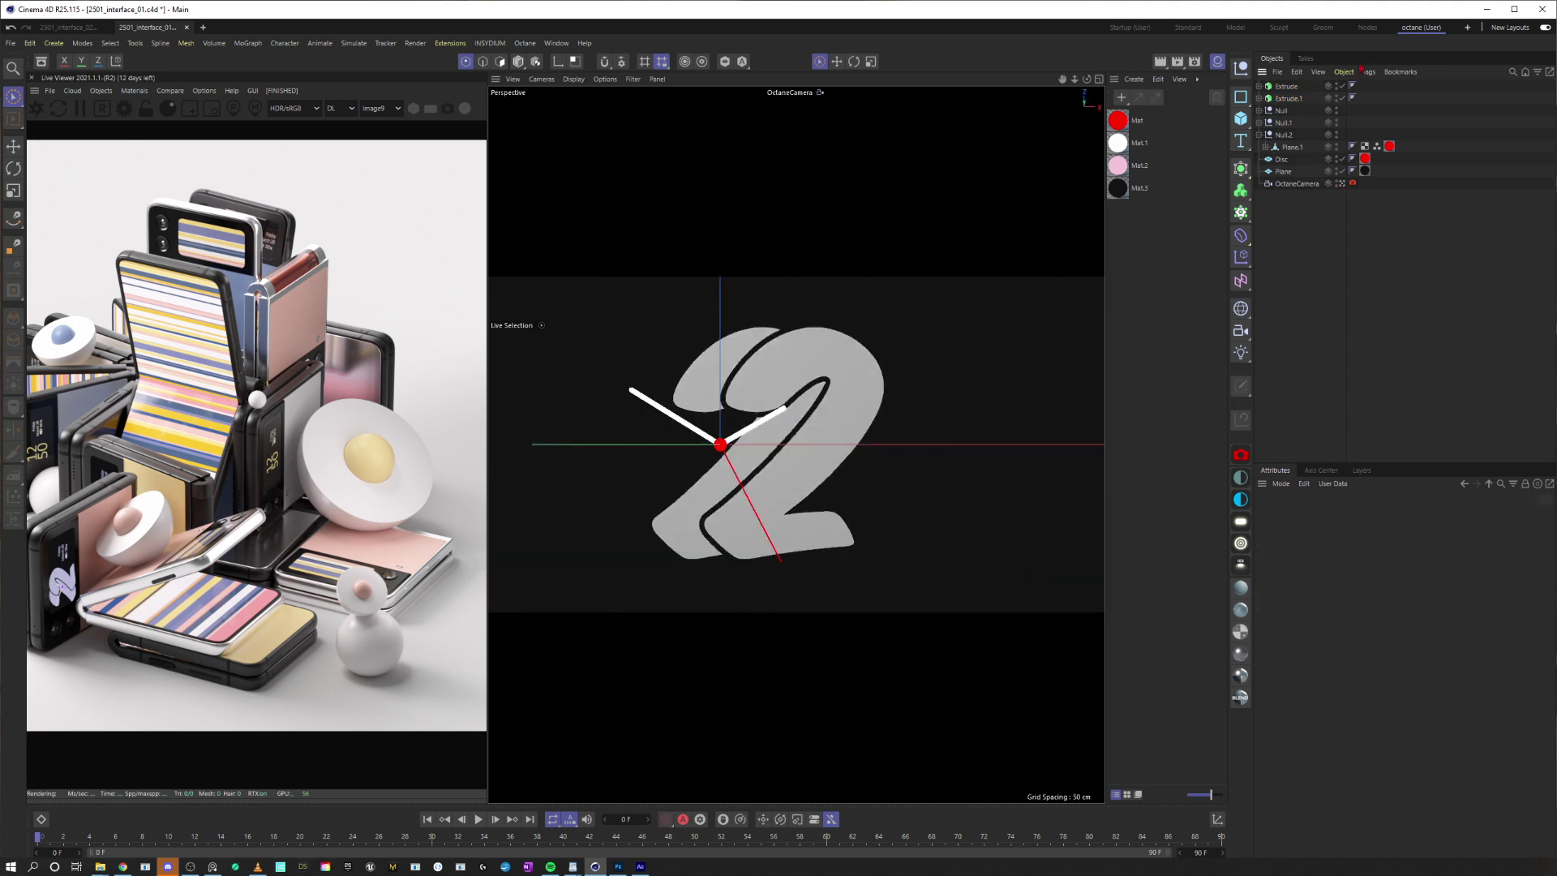
# Scale up both numeral extrudes together and shift them left and slightly down behind the clock hands to match the phone reference
pyautogui.click(1297, 87)
pyautogui.keyDown('shift'); pyautogui.click(1291, 98); pyautogui.keyUp('shift')
pyautogui.moveTo(773, 453); pyautogui.dragTo(731, 457)
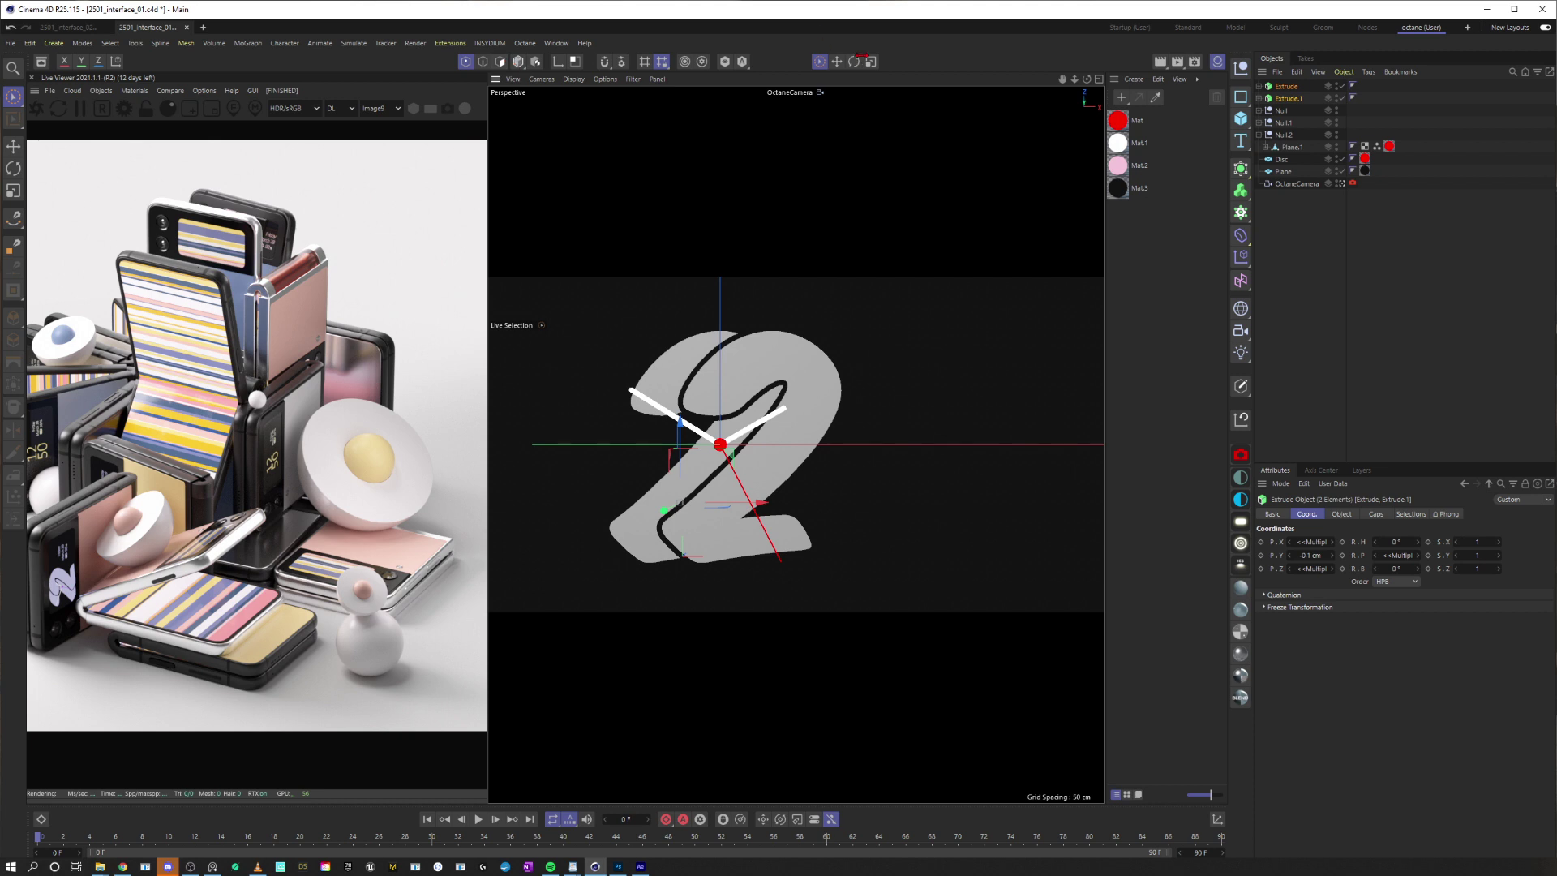
pyautogui.click(870, 61)
pyautogui.moveTo(649, 348); pyautogui.dragTo(726, 379)
pyautogui.press('space')
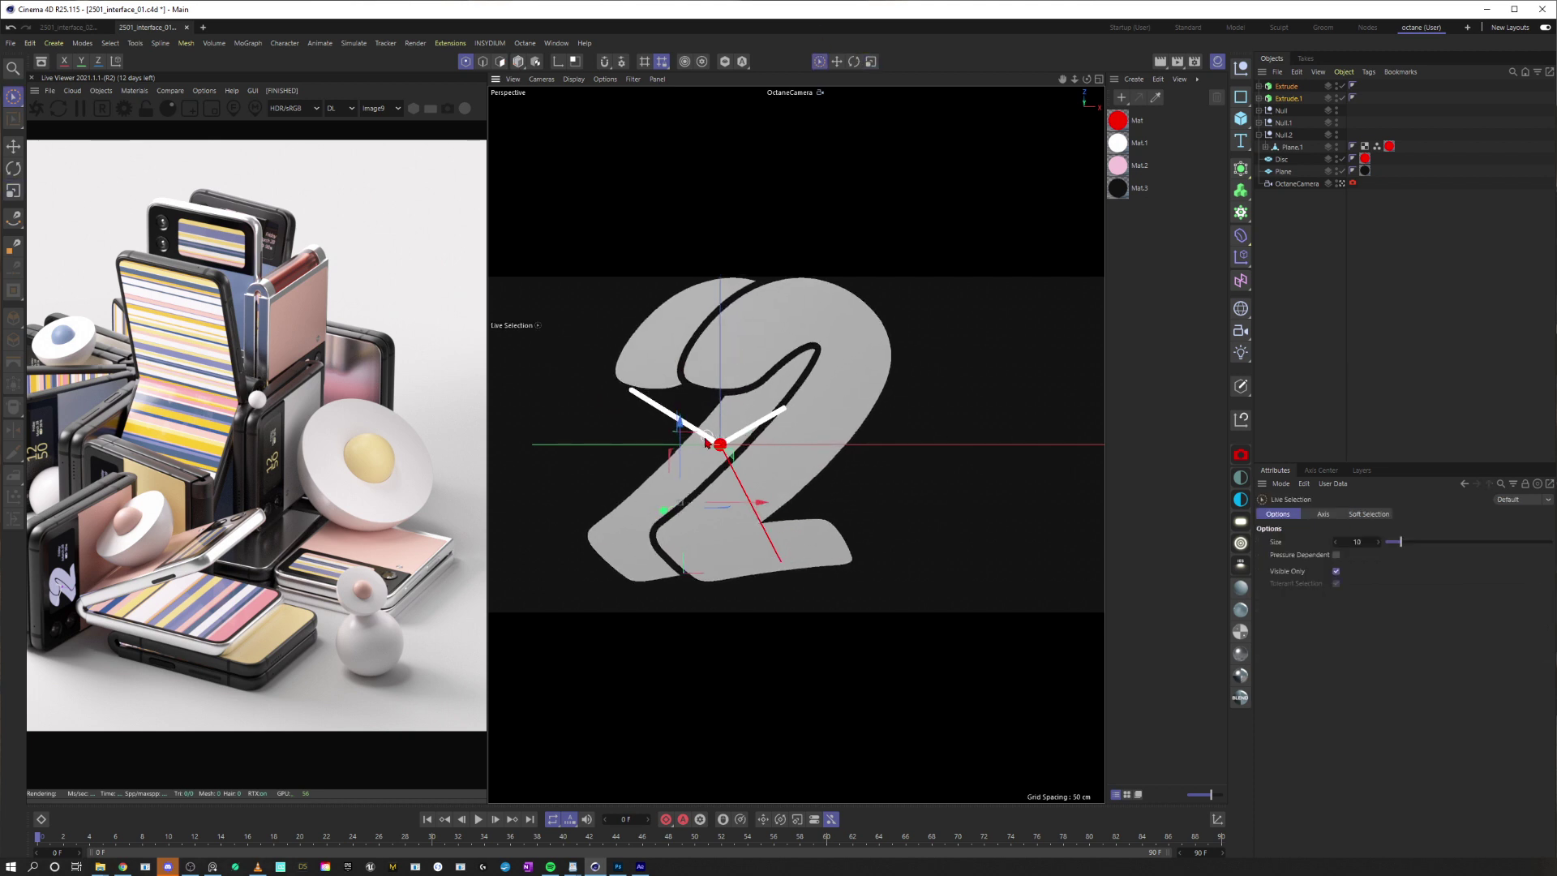
pyautogui.moveTo(706, 442); pyautogui.dragTo(689, 488)
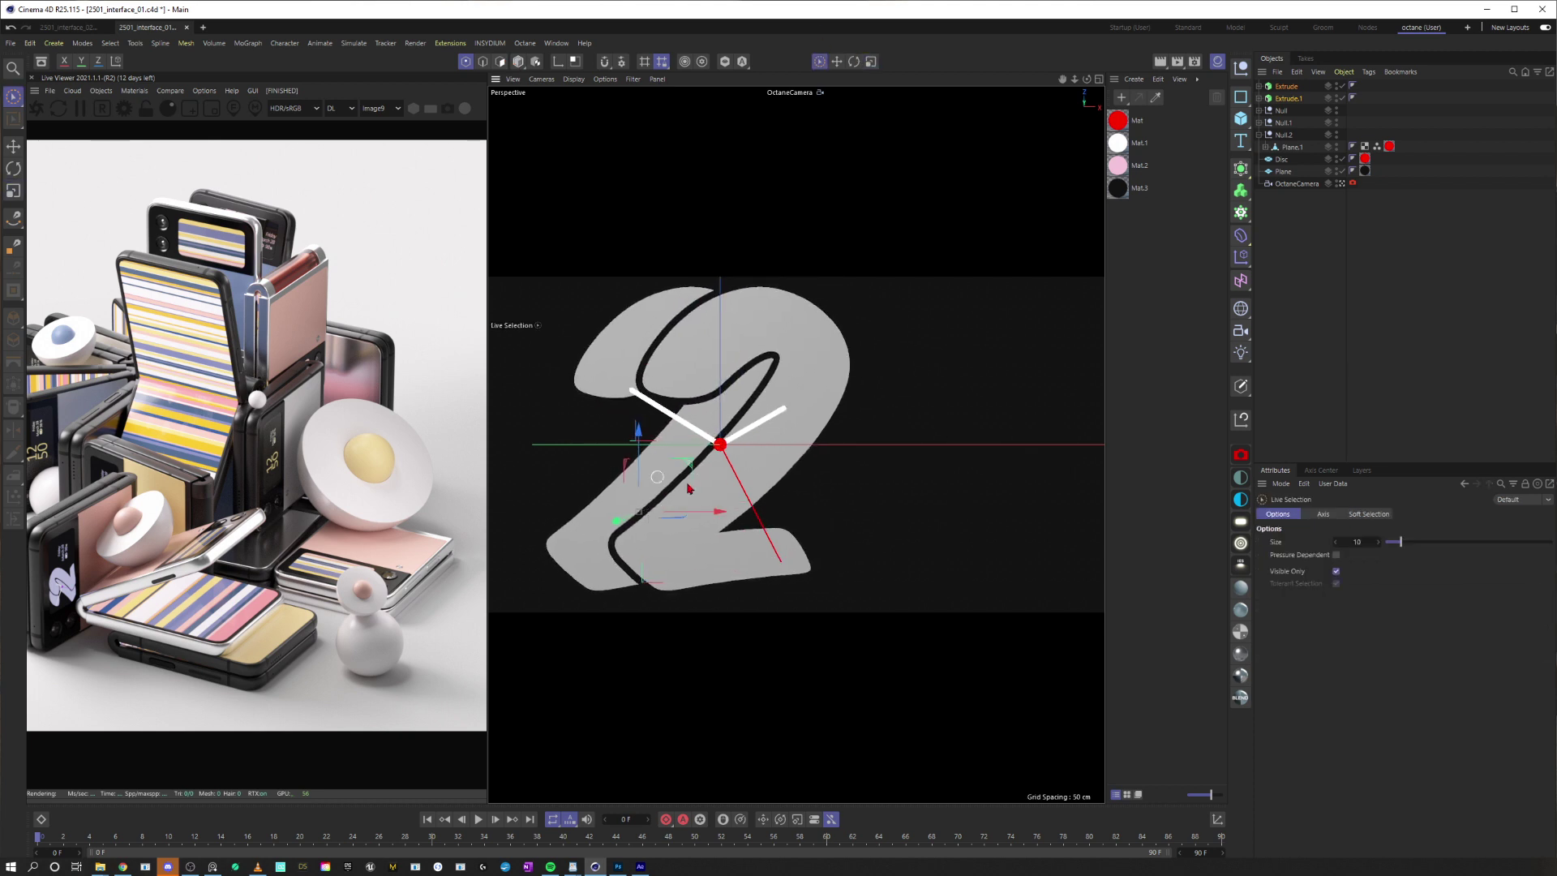
pyautogui.hotkey('ctrl', 'shift', 'a')
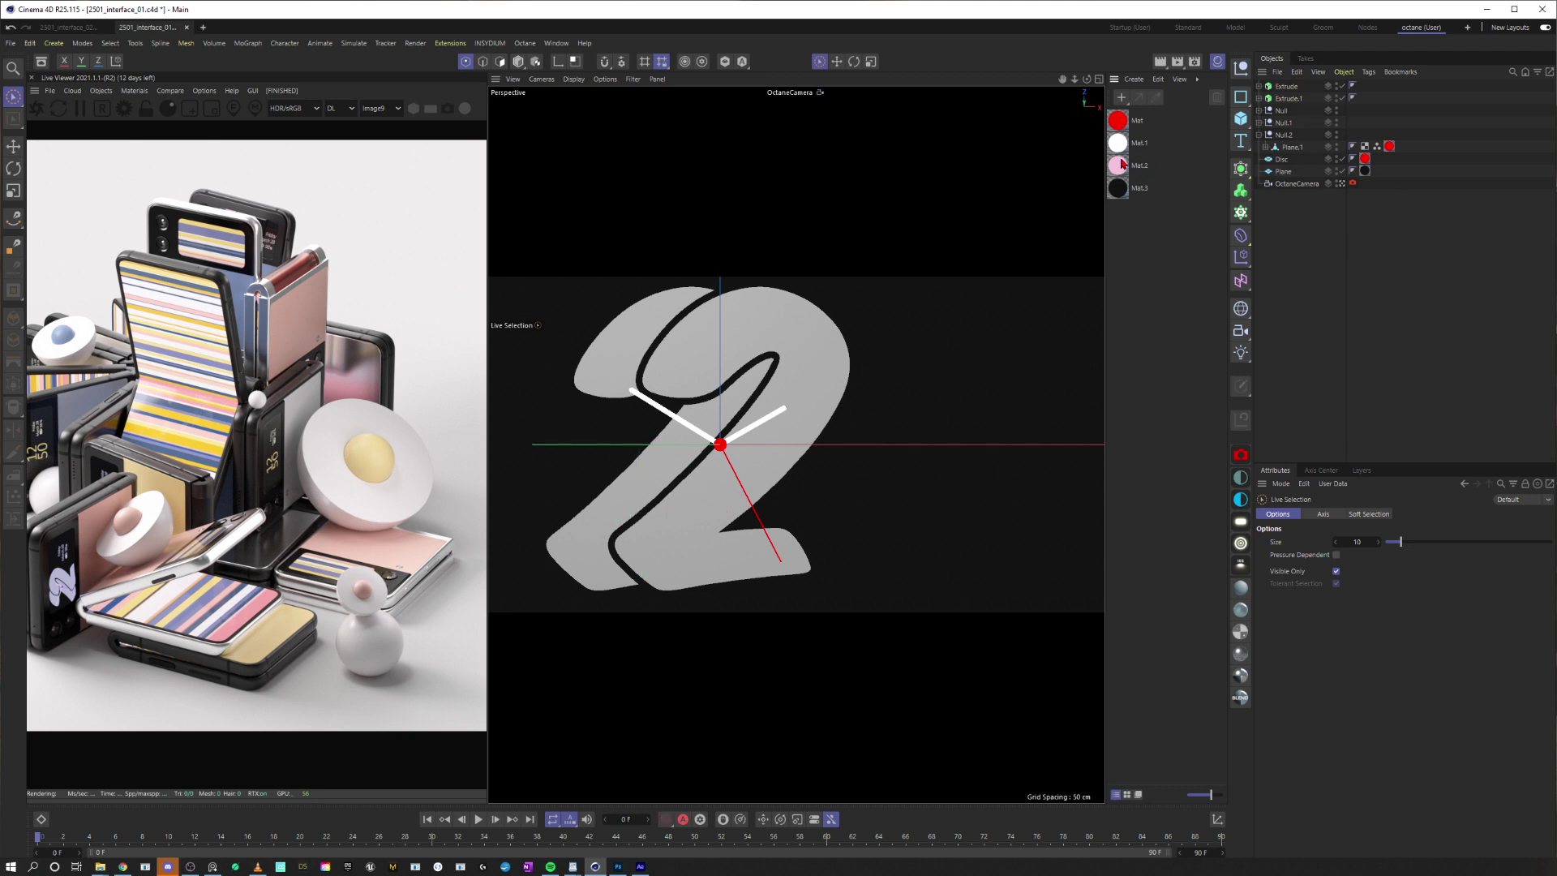
# Apply the pink material Mat.2 to both numeral Extrude objects
pyautogui.moveTo(1120, 164); pyautogui.dragTo(1290, 98)
pyautogui.moveTo(1120, 166); pyautogui.dragTo(1288, 86)
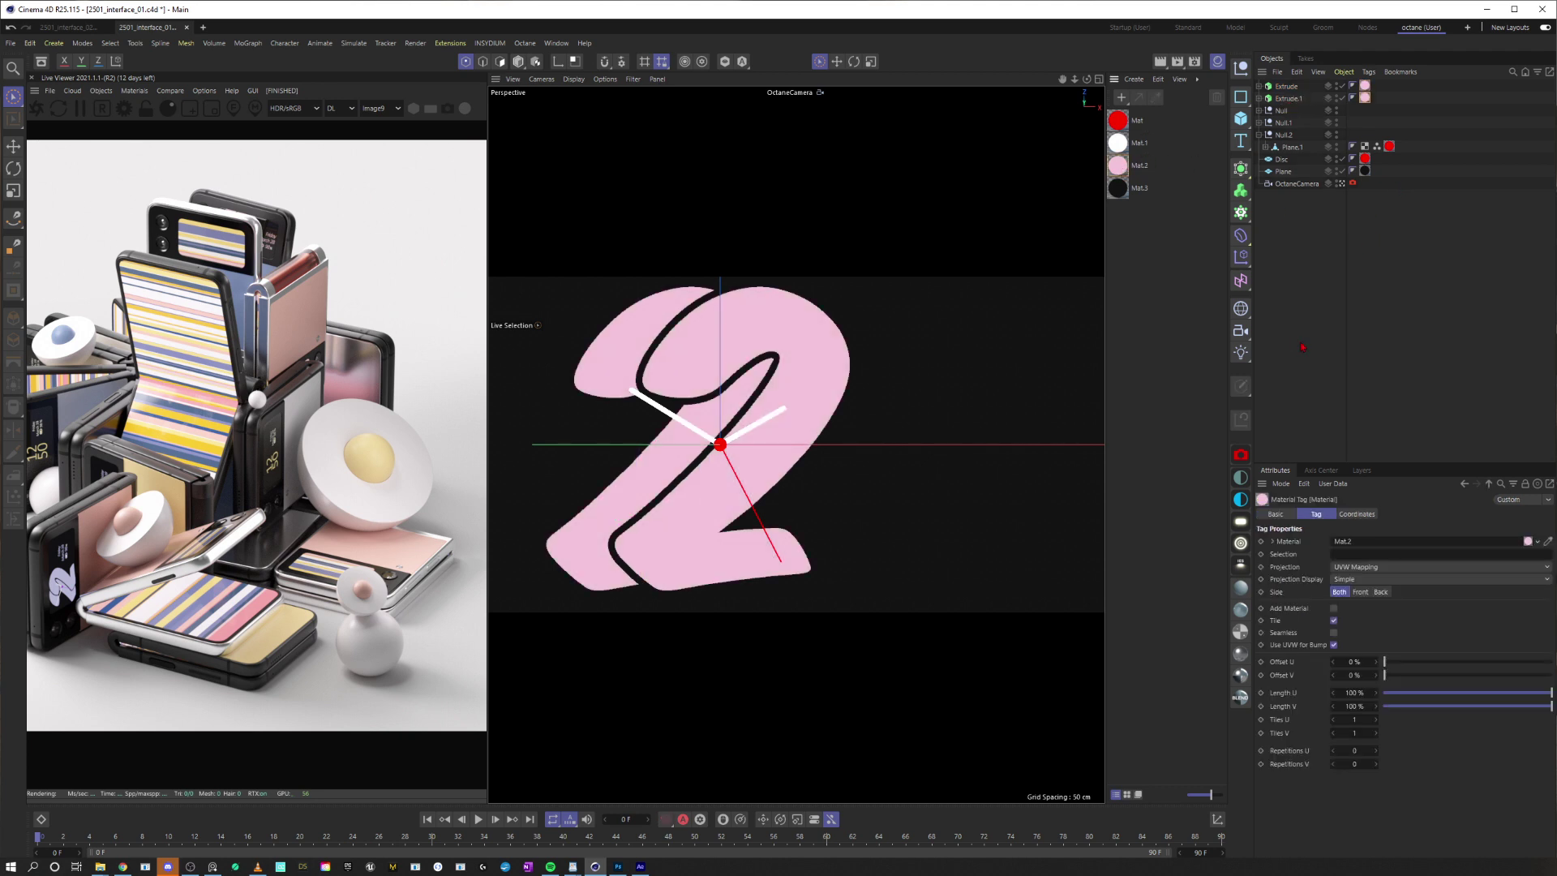
pyautogui.click(1302, 347)
# Add a 3D Text object and set its depth to 1 cm and its height to 50 cm
pyautogui.moveTo(1556, 312); pyautogui.dragTo(761, 91, button='right')
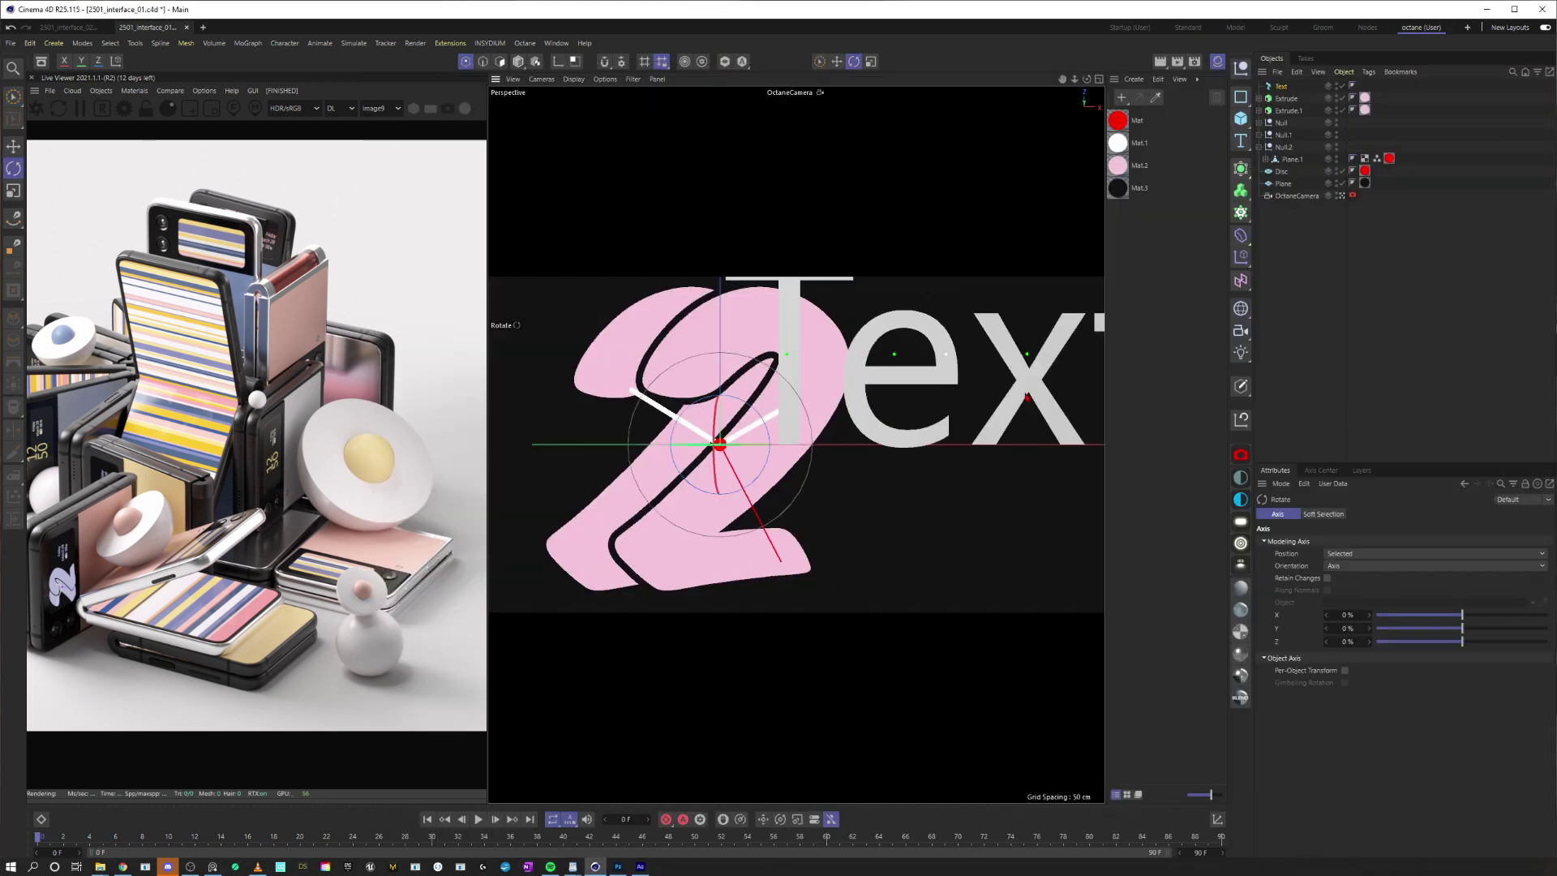
pyautogui.click(1281, 86)
pyautogui.click(1340, 513)
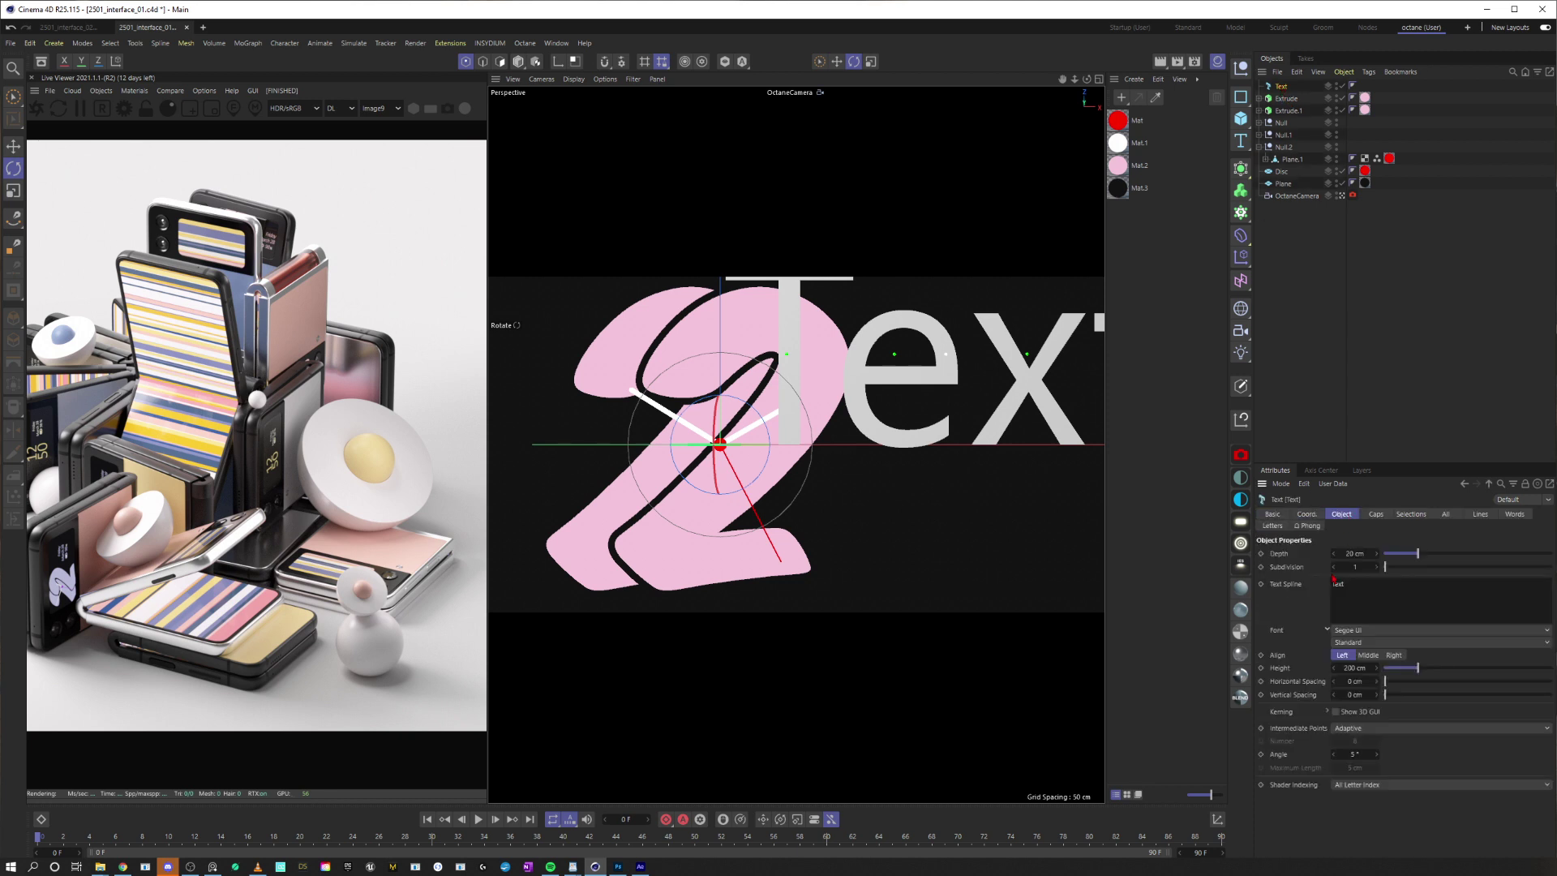
pyautogui.click(1349, 668)
pyautogui.click(1353, 554)
pyautogui.write('1')
pyautogui.press('Return')
pyautogui.click(1349, 667)
pyautogui.write('50')
pyautogui.press('Return')
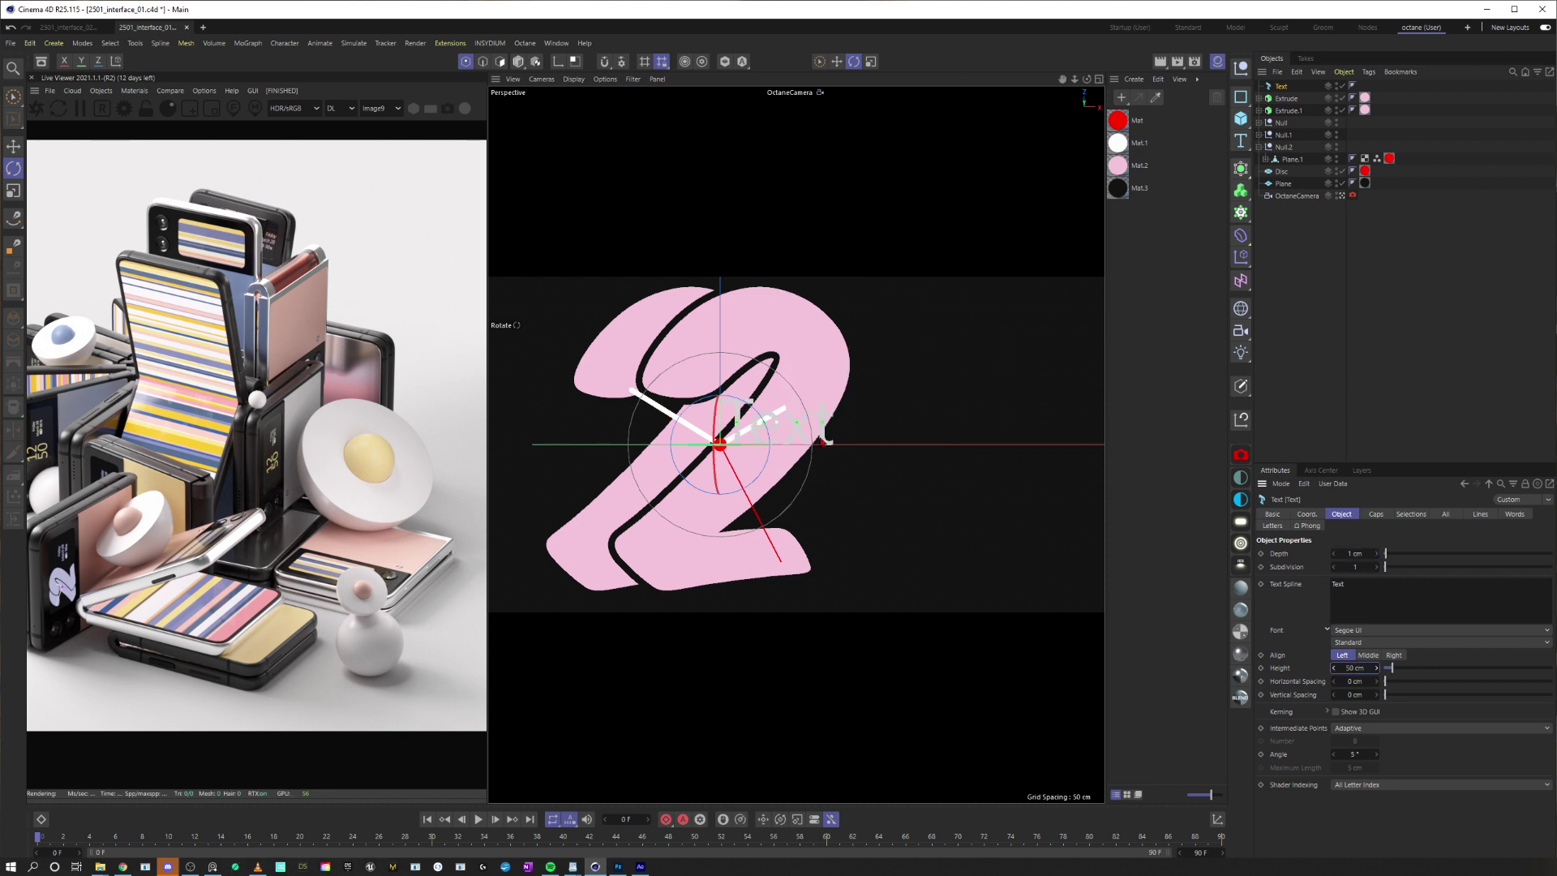
# Move the 3D text out to the right of the pink numeral and change its content to "Wednesday"
pyautogui.press('space')
pyautogui.moveTo(772, 401); pyautogui.dragTo(935, 343)
pyautogui.moveTo(1364, 594); pyautogui.dragTo(1312, 584)
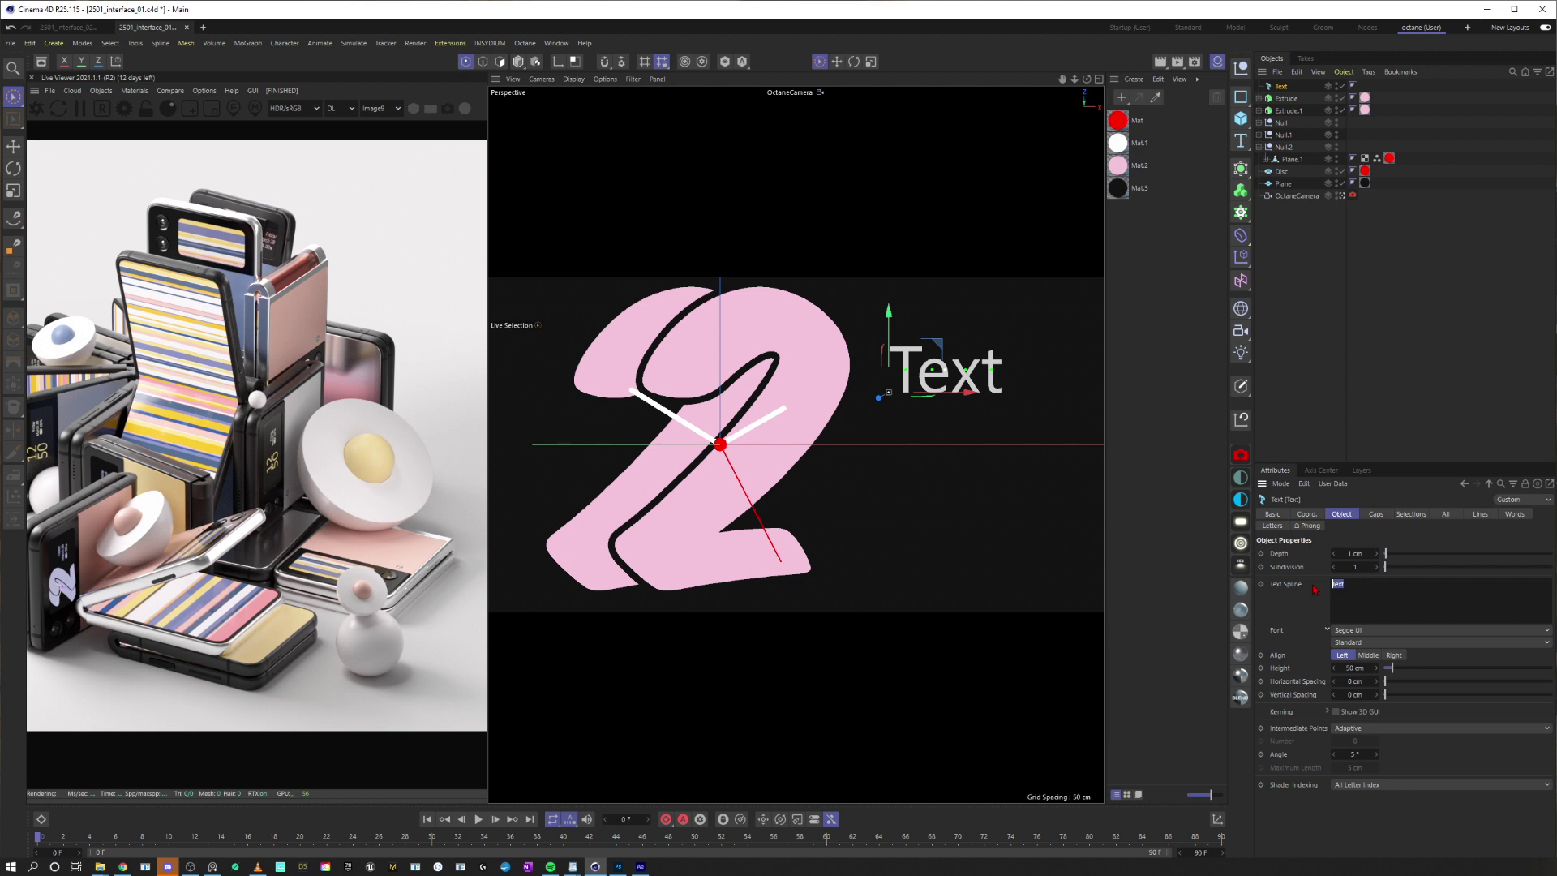
pyautogui.write('Wednesday')
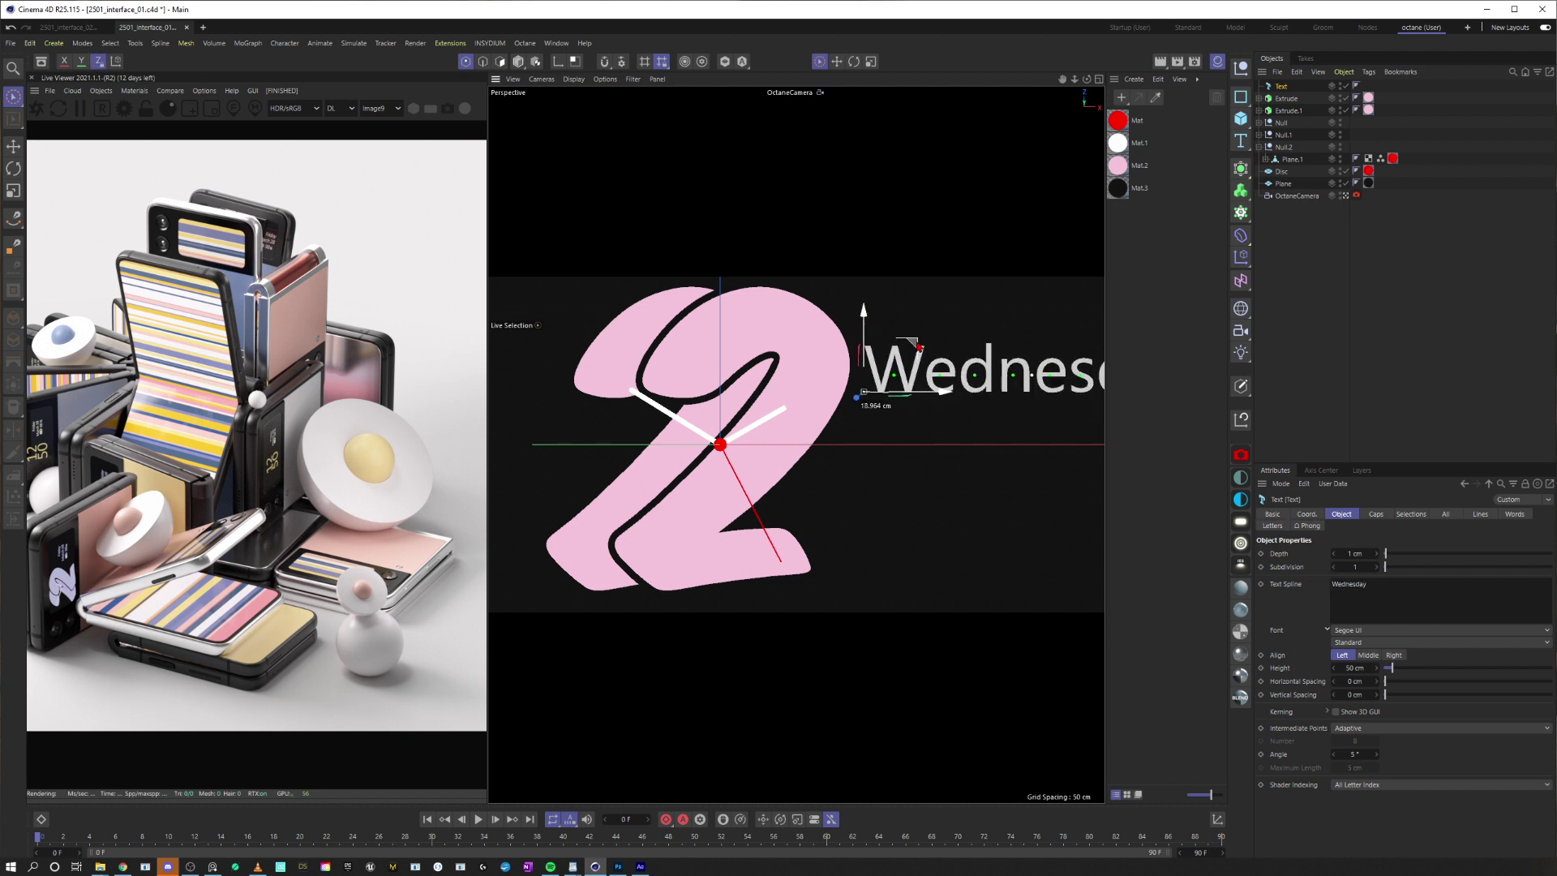
# Reduce the Wednesday text's height to 20 cm and position it just right of the pink numeral
pyautogui.moveTo(1350, 668); pyautogui.dragTo(1330, 667)
pyautogui.write('30')
pyautogui.press('Return')
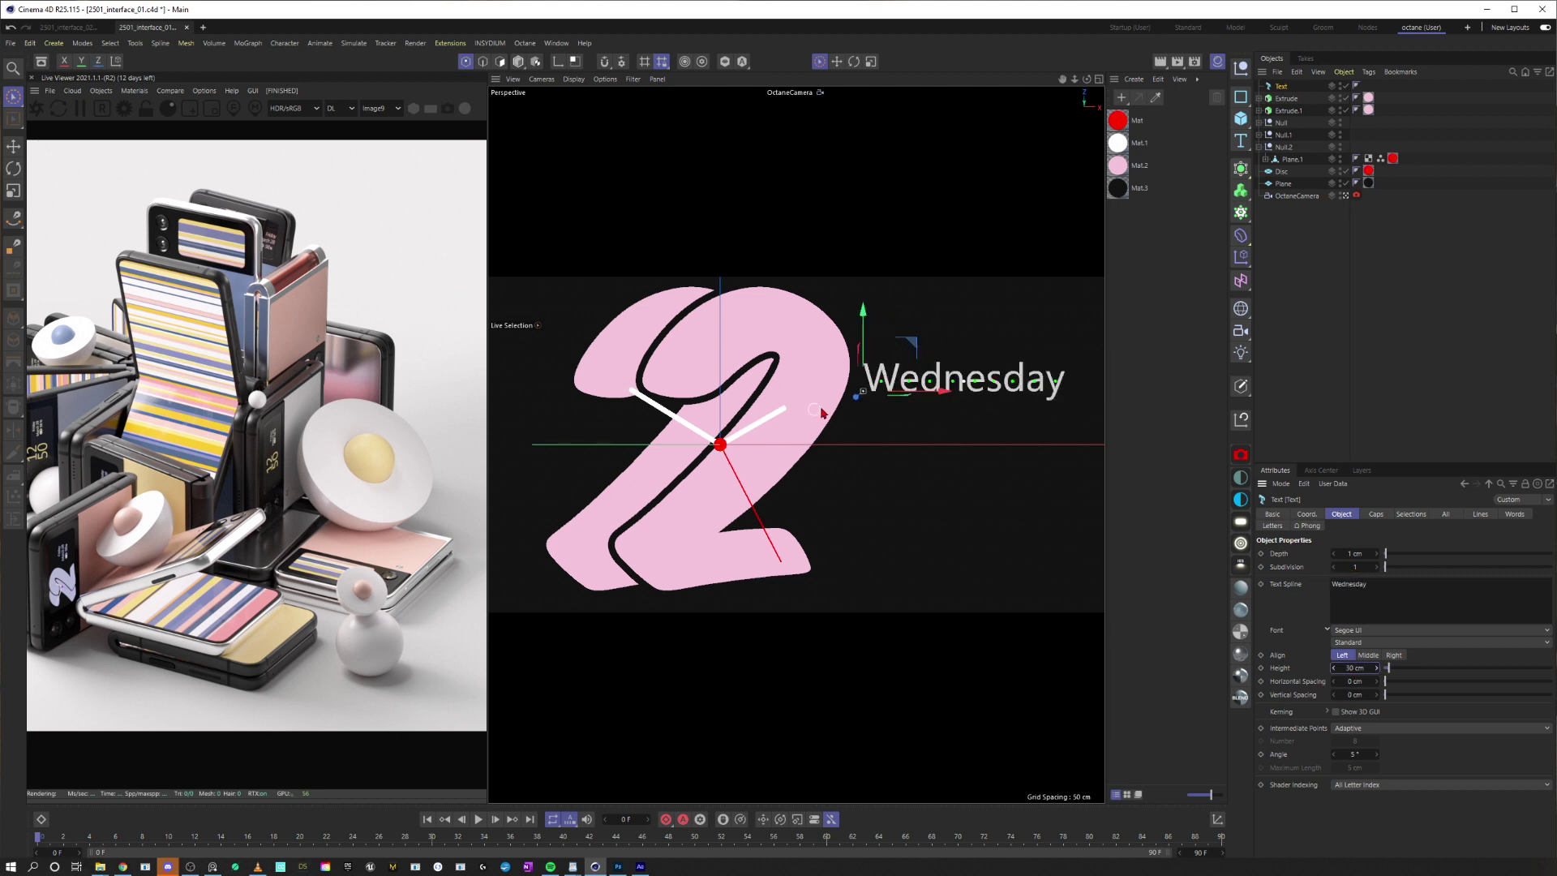
pyautogui.moveTo(916, 348); pyautogui.dragTo(932, 346)
pyautogui.moveTo(878, 390); pyautogui.dragTo(878, 398)
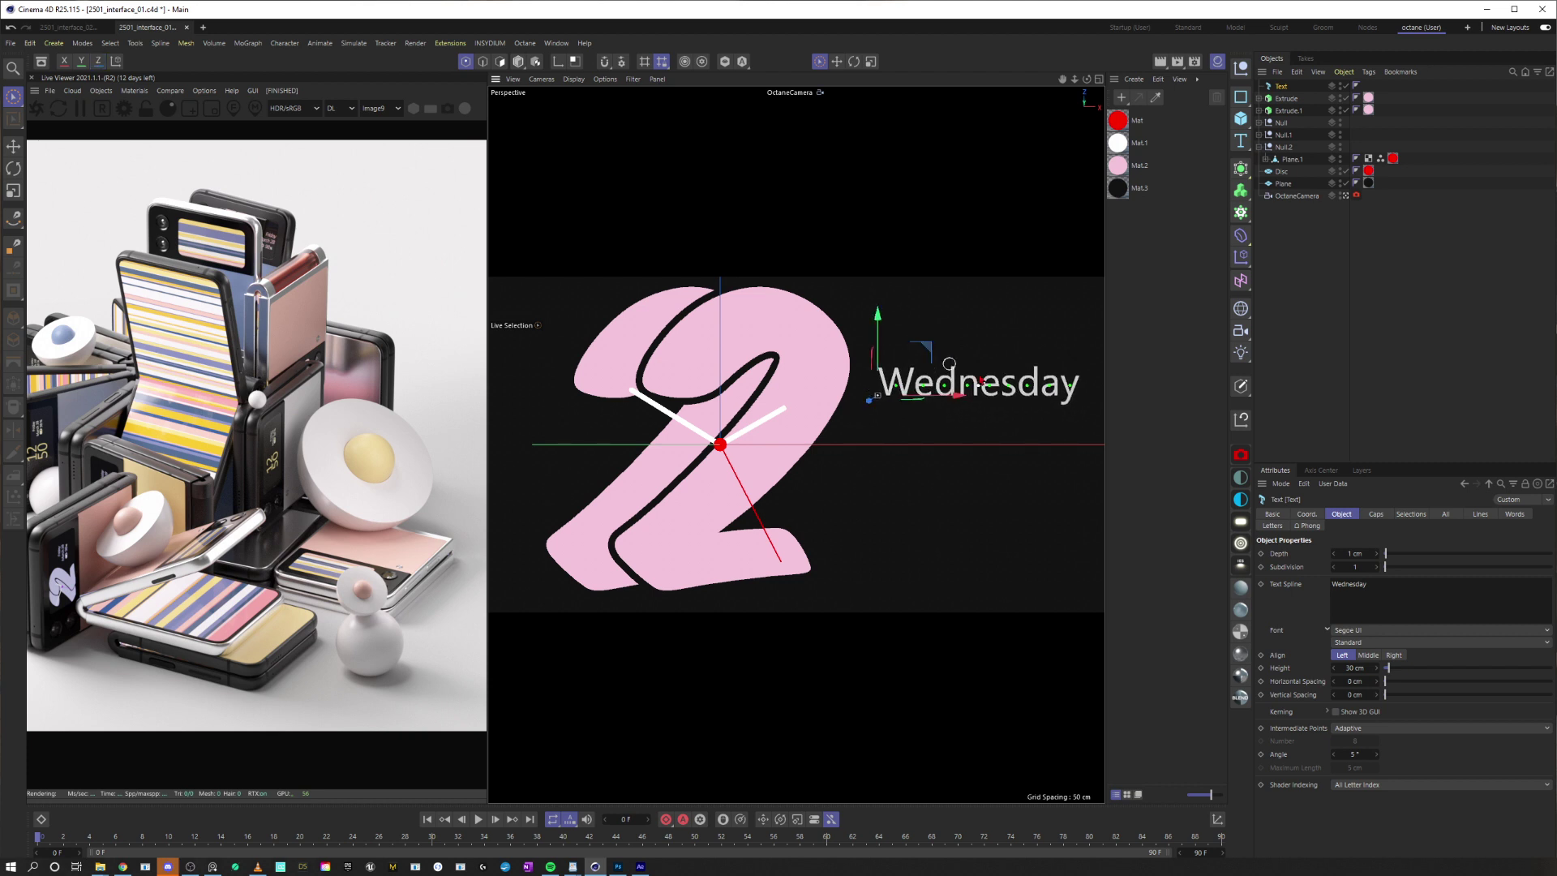
pyautogui.click(1348, 668)
pyautogui.write('20')
pyautogui.press('Return')
pyautogui.moveTo(936, 351); pyautogui.dragTo(942, 358)
pyautogui.click(1327, 229)
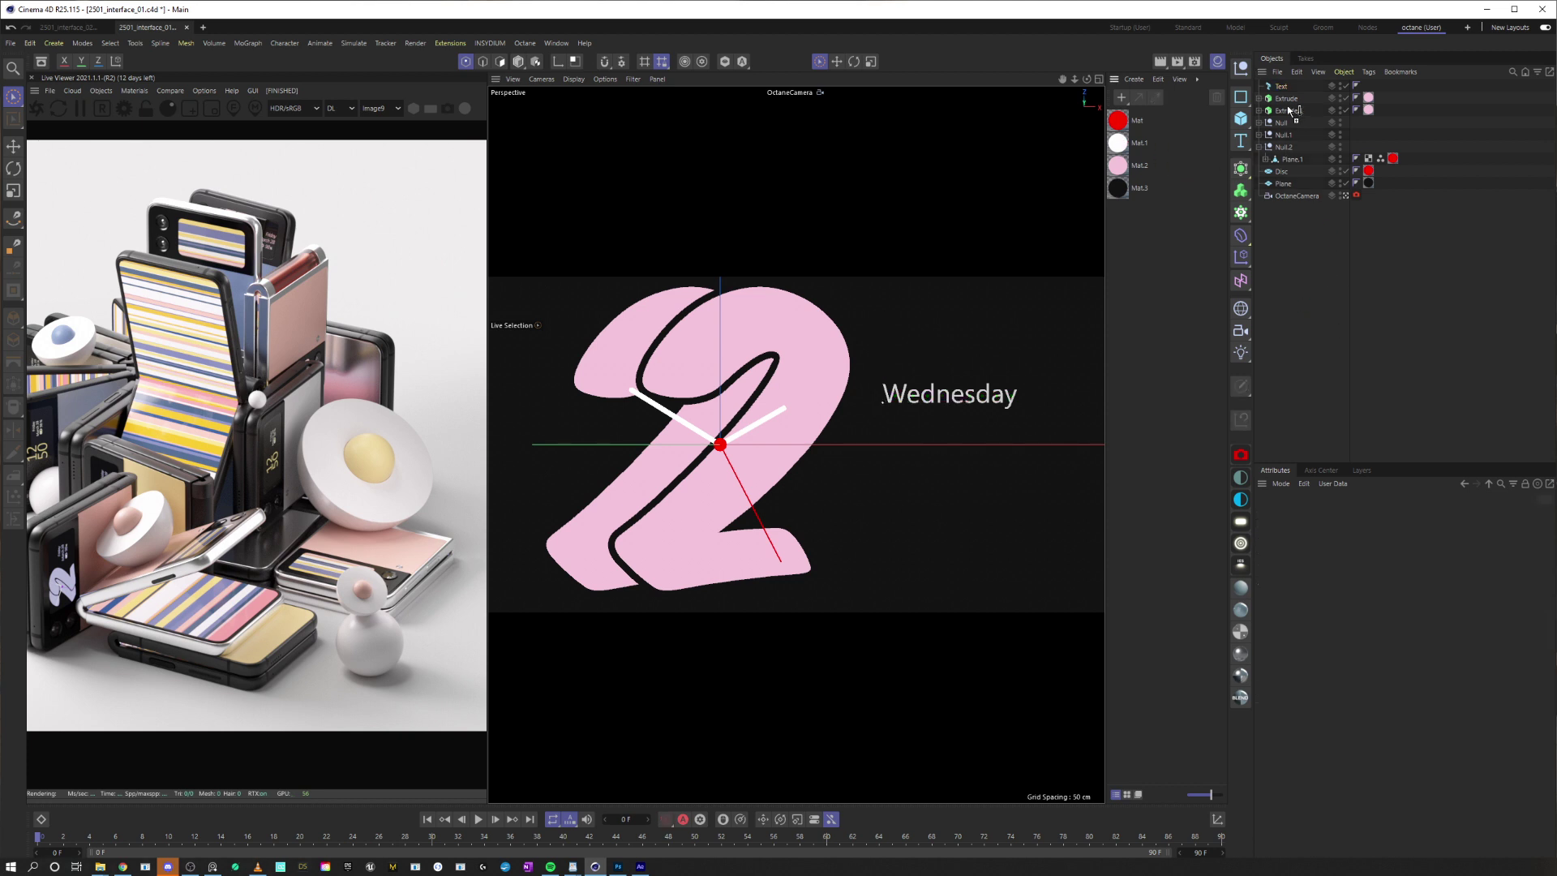
# Apply the white material Mat.1 to the Wednesday text and check the material's basic channels
pyautogui.moveTo(1280, 86); pyautogui.dragTo(1281, 86)
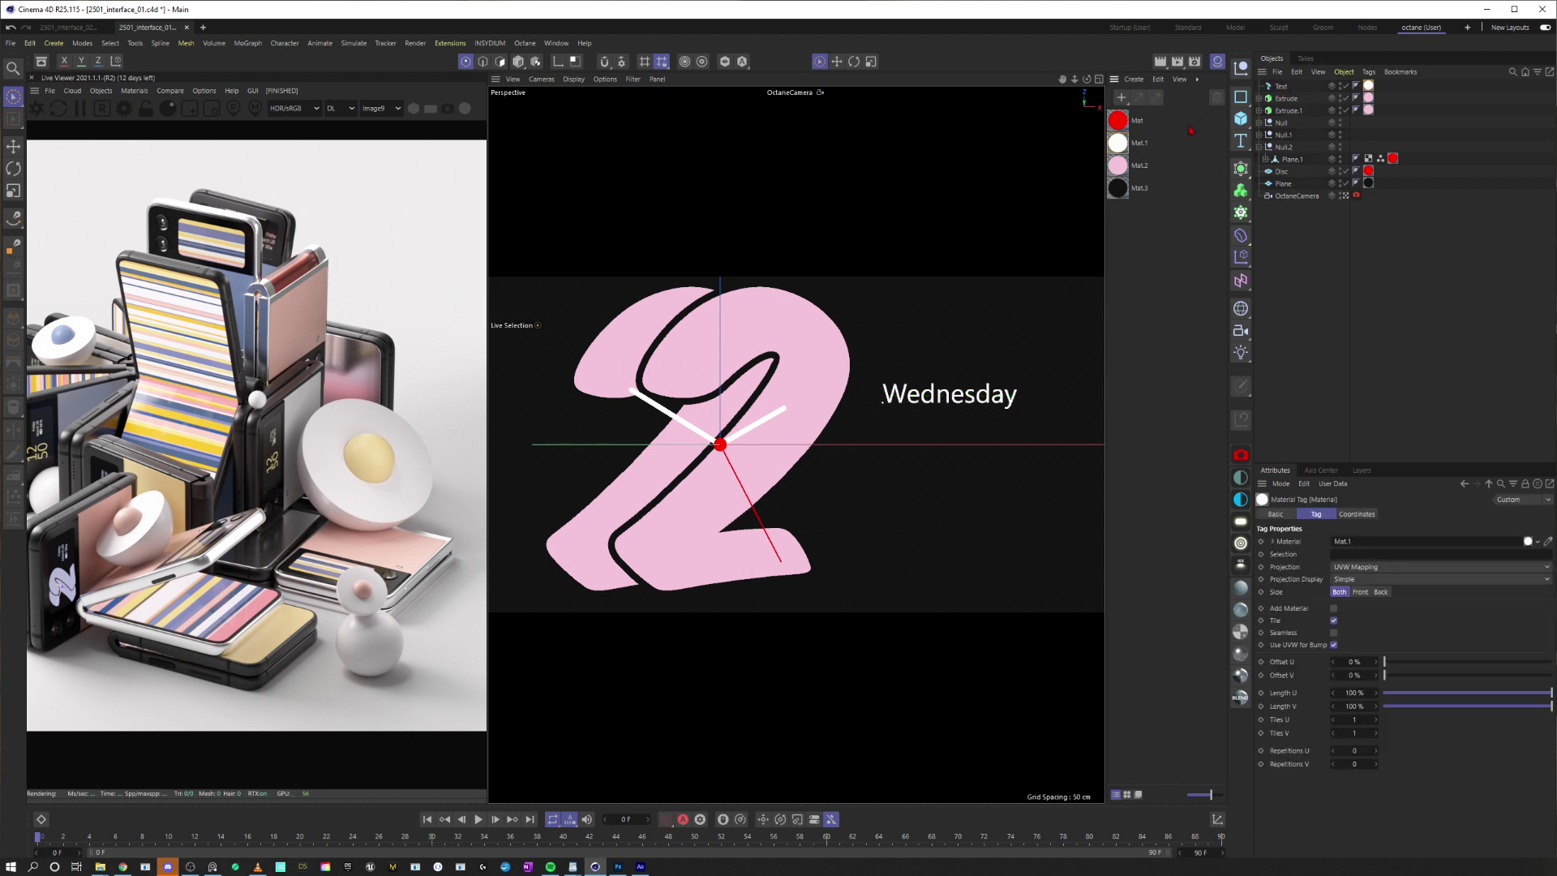
pyautogui.click(1116, 142)
pyautogui.click(1276, 516)
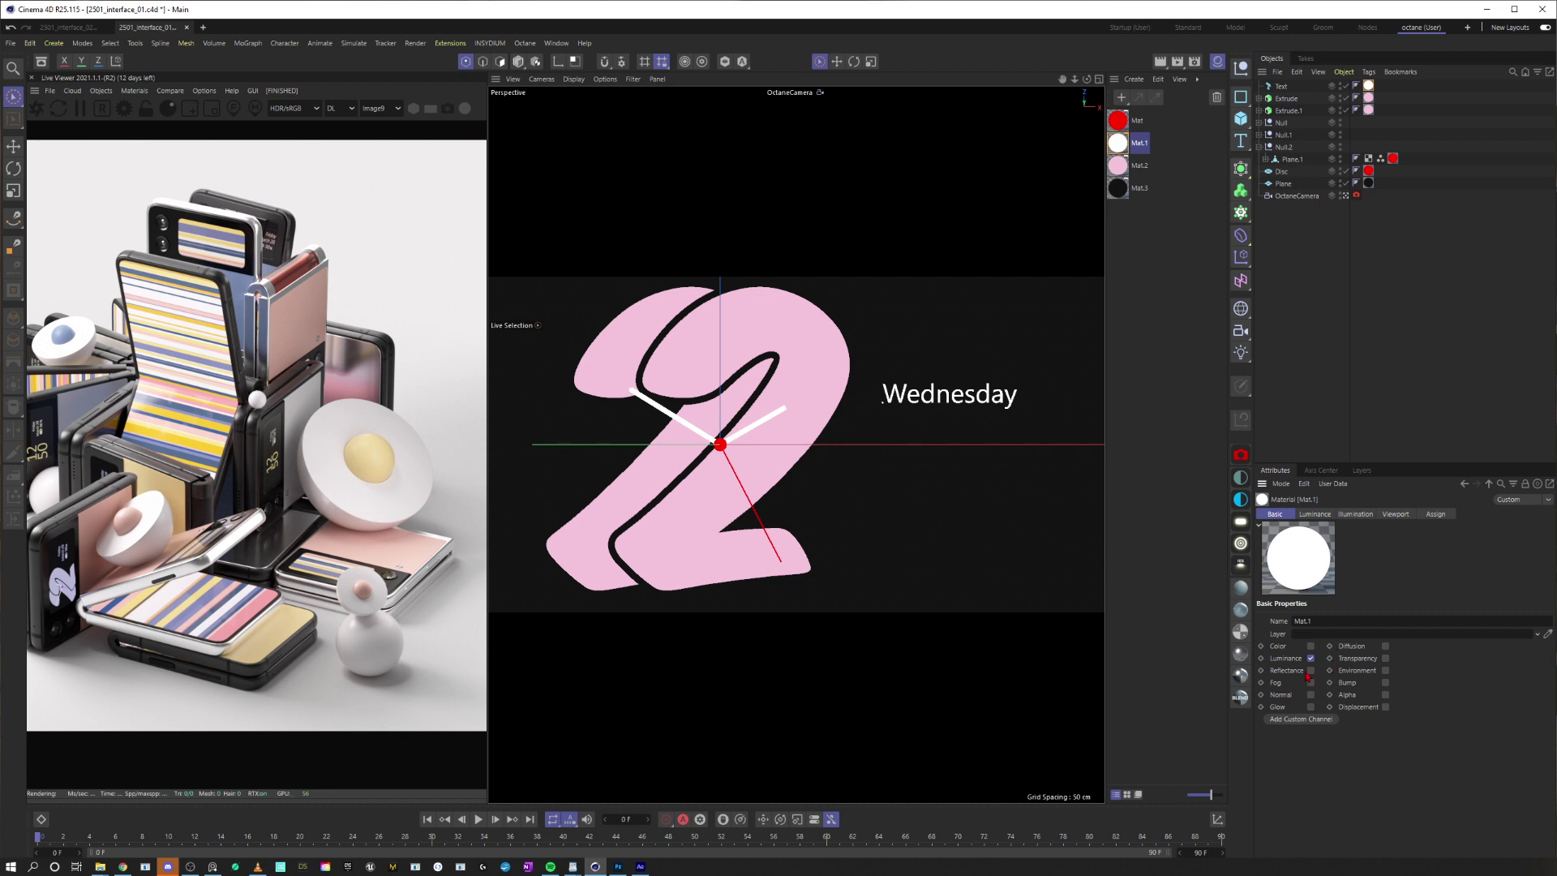
pyautogui.click(1309, 271)
# Duplicate the Wednesday text, place the copy directly below it, and change its content to "October 22"
pyautogui.click(1283, 87)
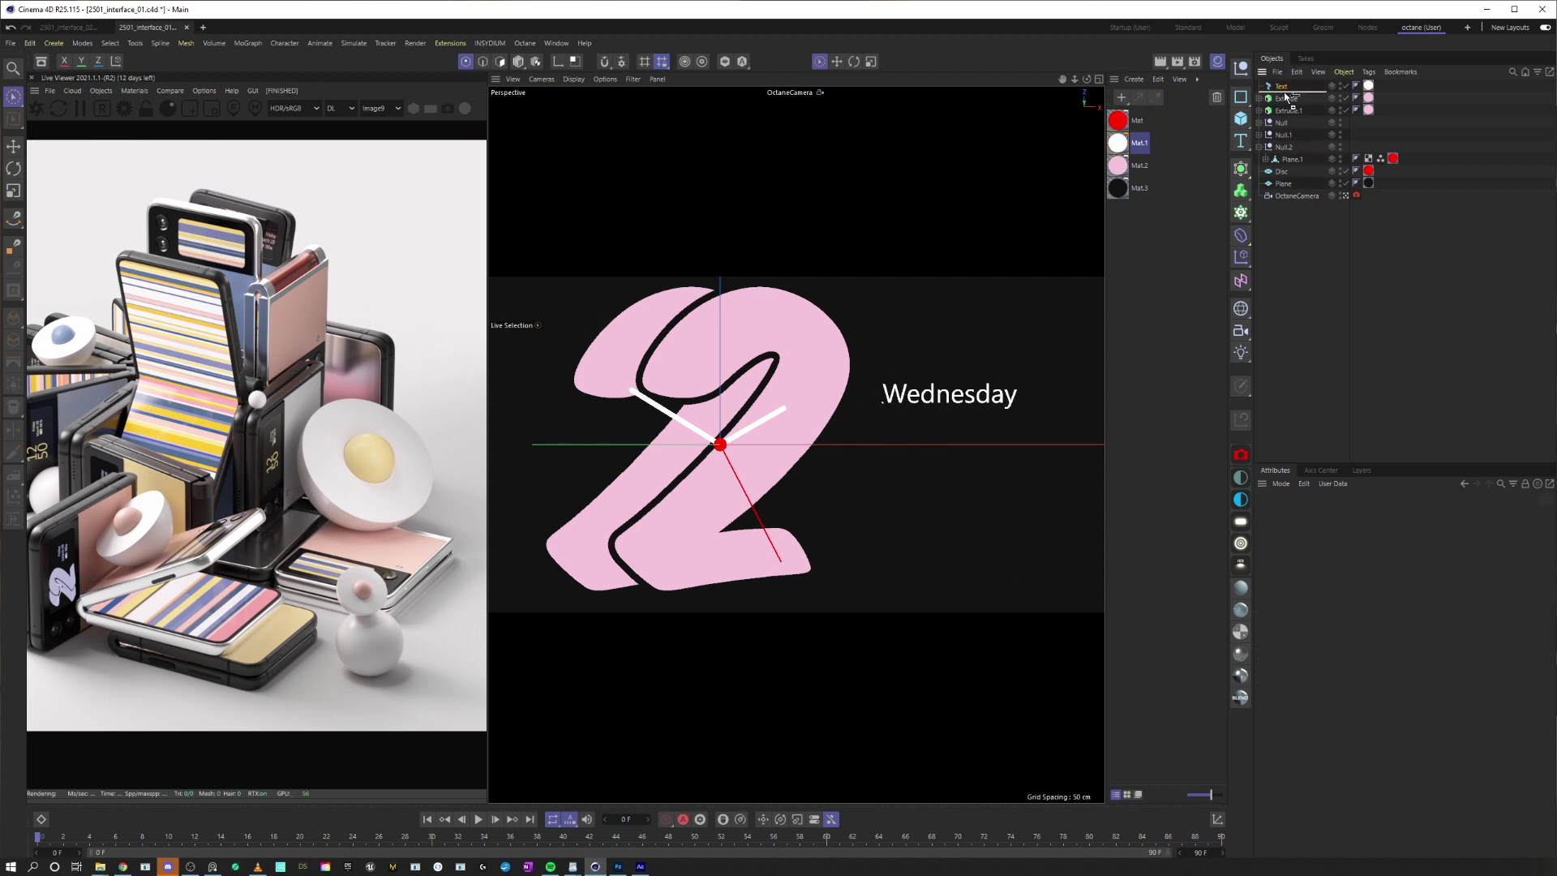
pyautogui.keyDown('ctrl'); pyautogui.moveTo(1283, 91); pyautogui.dragTo(1283, 92); pyautogui.keyUp('ctrl')
pyautogui.moveTo(882, 324); pyautogui.dragTo(882, 367)
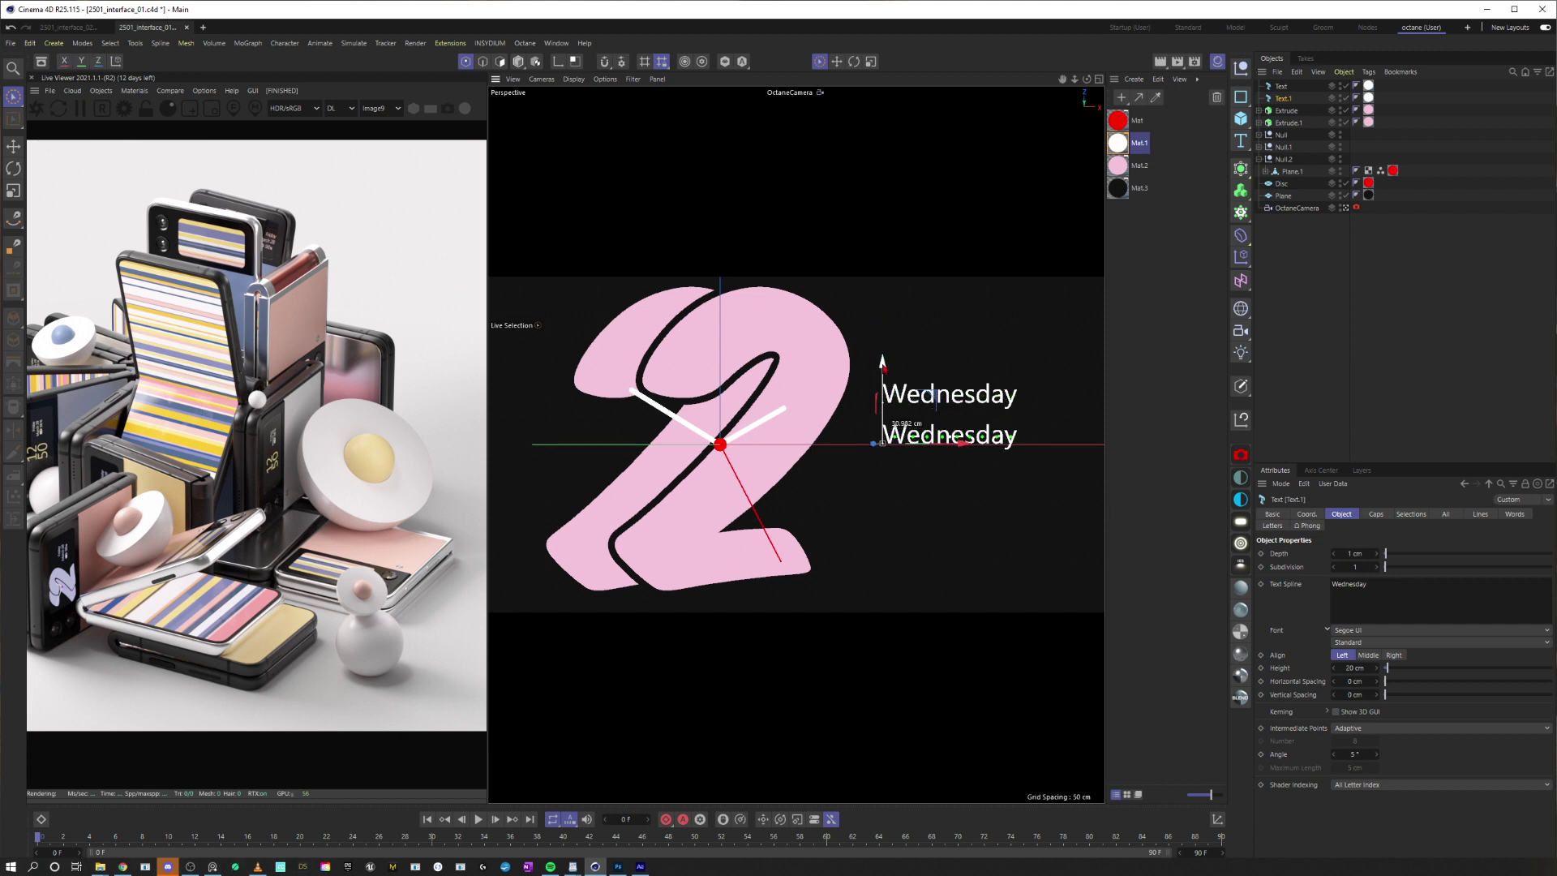
pyautogui.moveTo(1369, 584); pyautogui.dragTo(1302, 580)
pyautogui.write('0')
pyautogui.write('ctober 22')
pyautogui.click(957, 442)
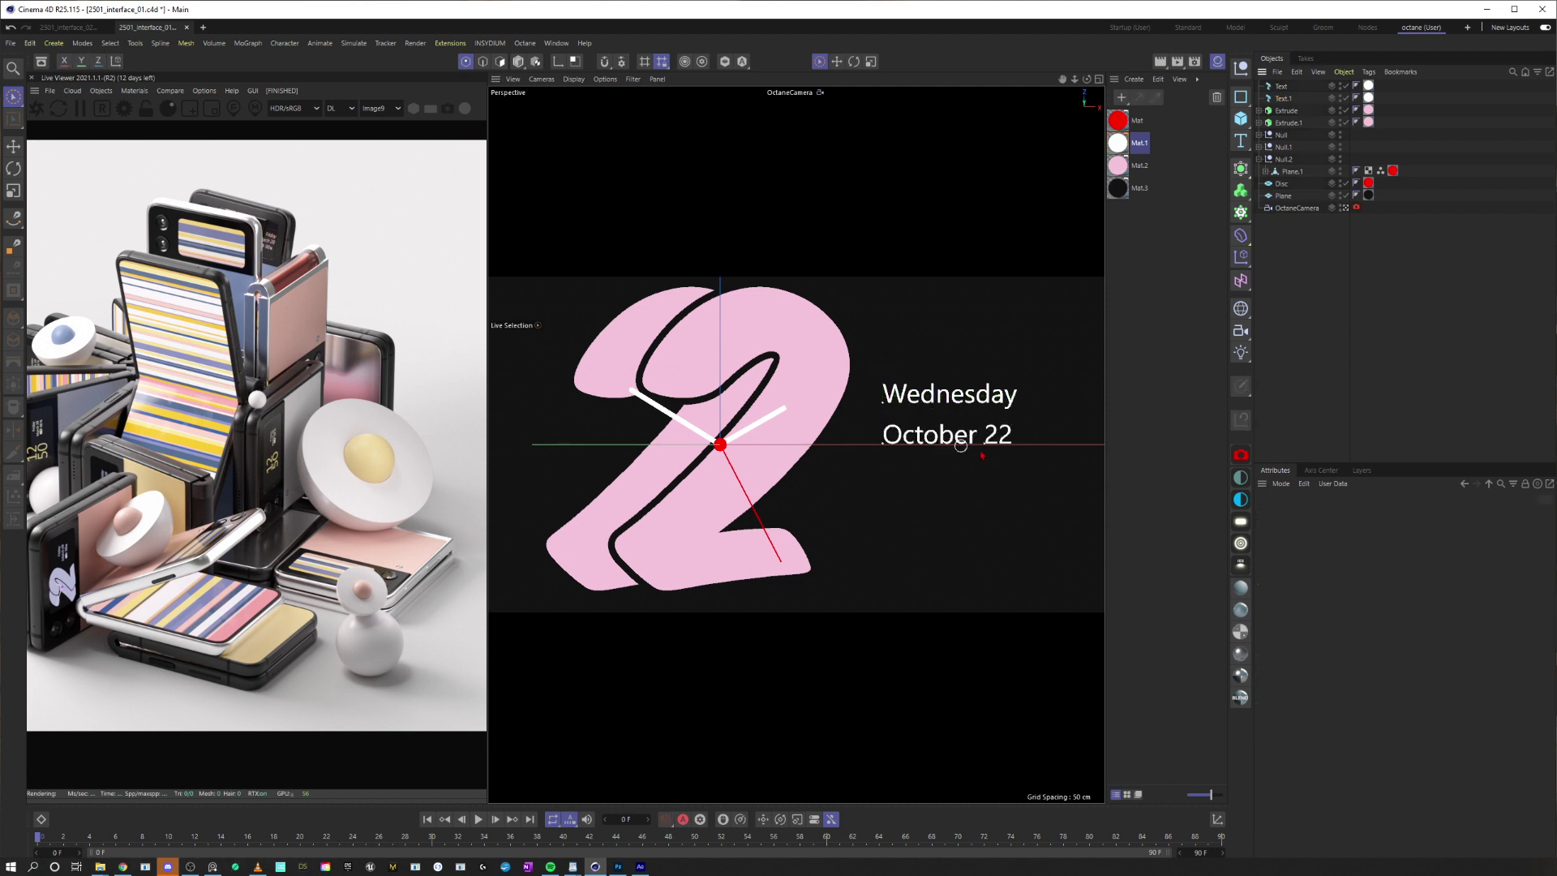
# Move the October 22 text up about 3 cm towards Wednesday and duplicate it below as a third line
pyautogui.click(1286, 99)
pyautogui.moveTo(961, 443)
pyautogui.mouseDown()
pyautogui.moveTo(977, 443)
pyautogui.moveTo(959, 438)
pyautogui.mouseUp()
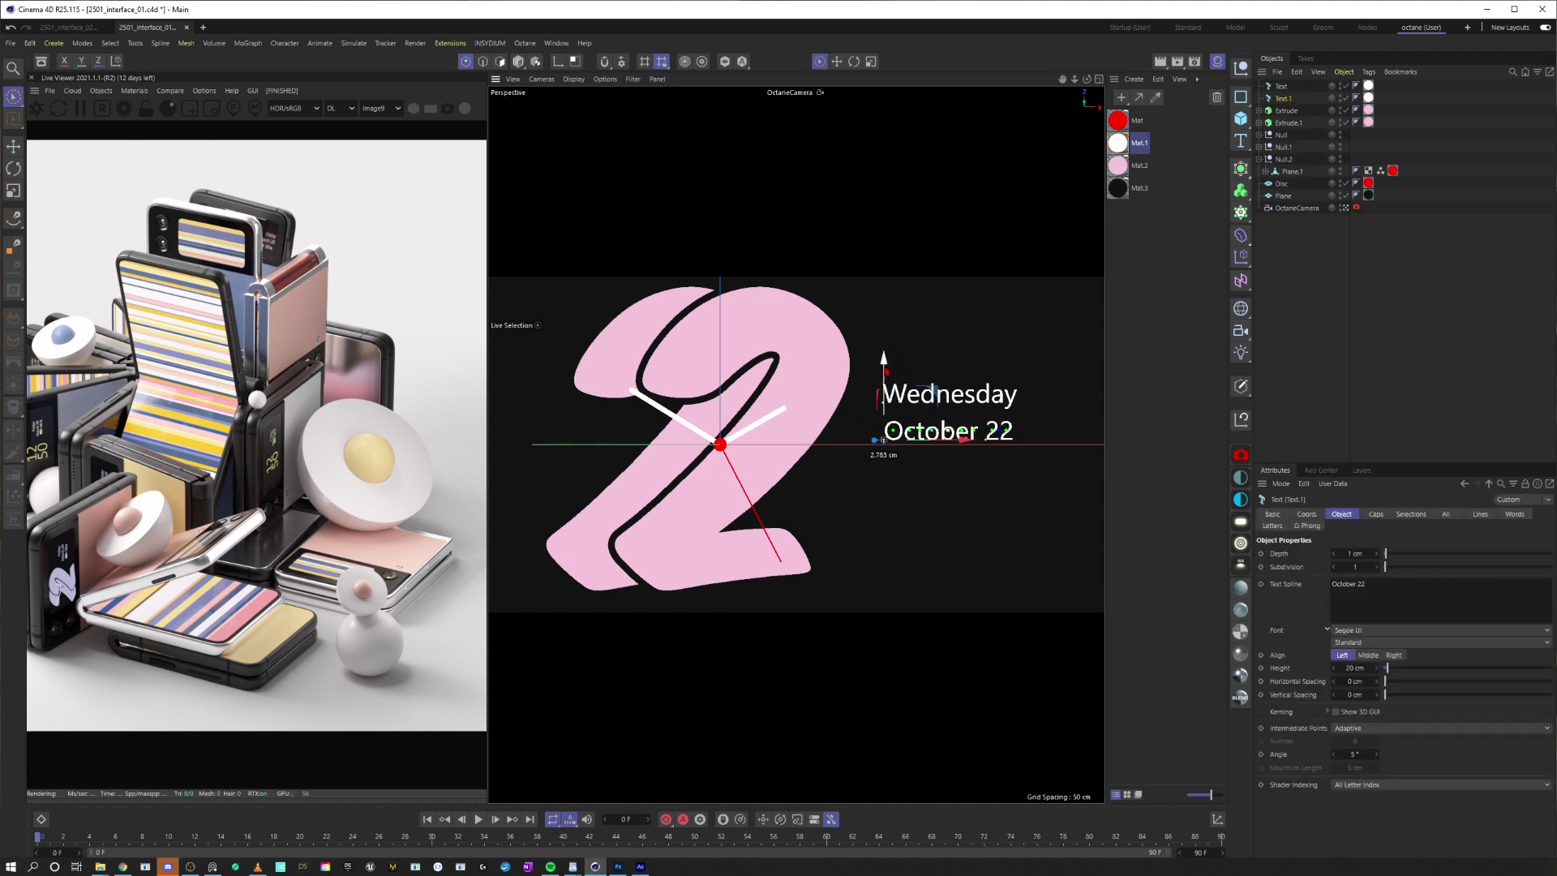
# Set the font style of all three text objects to the italic Kursiv
pyautogui.click(1350, 642)
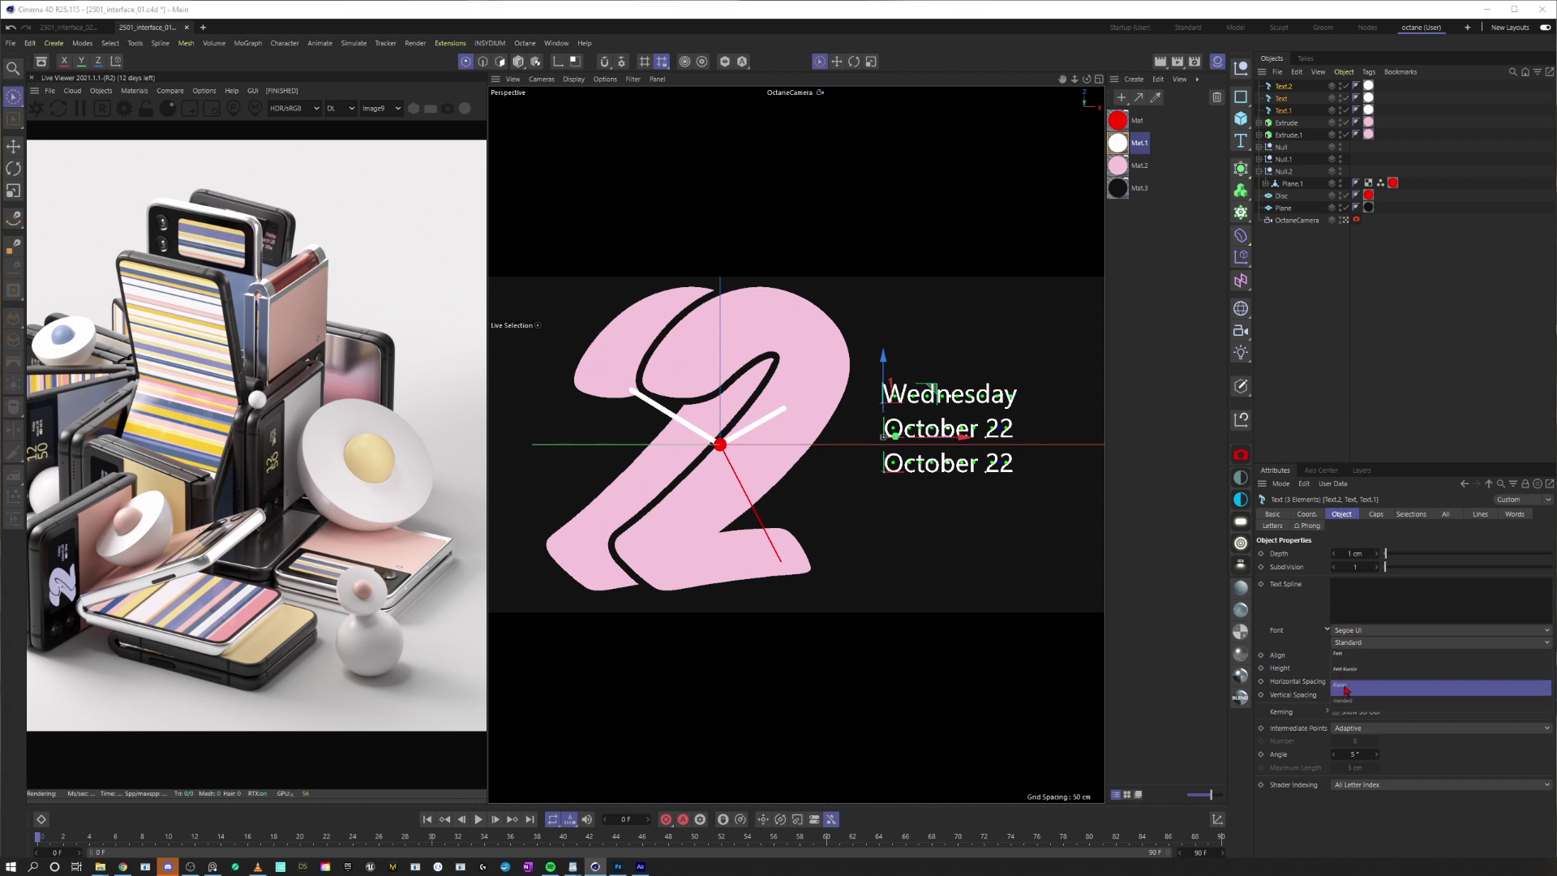
pyautogui.click(1344, 685)
pyautogui.click(970, 516)
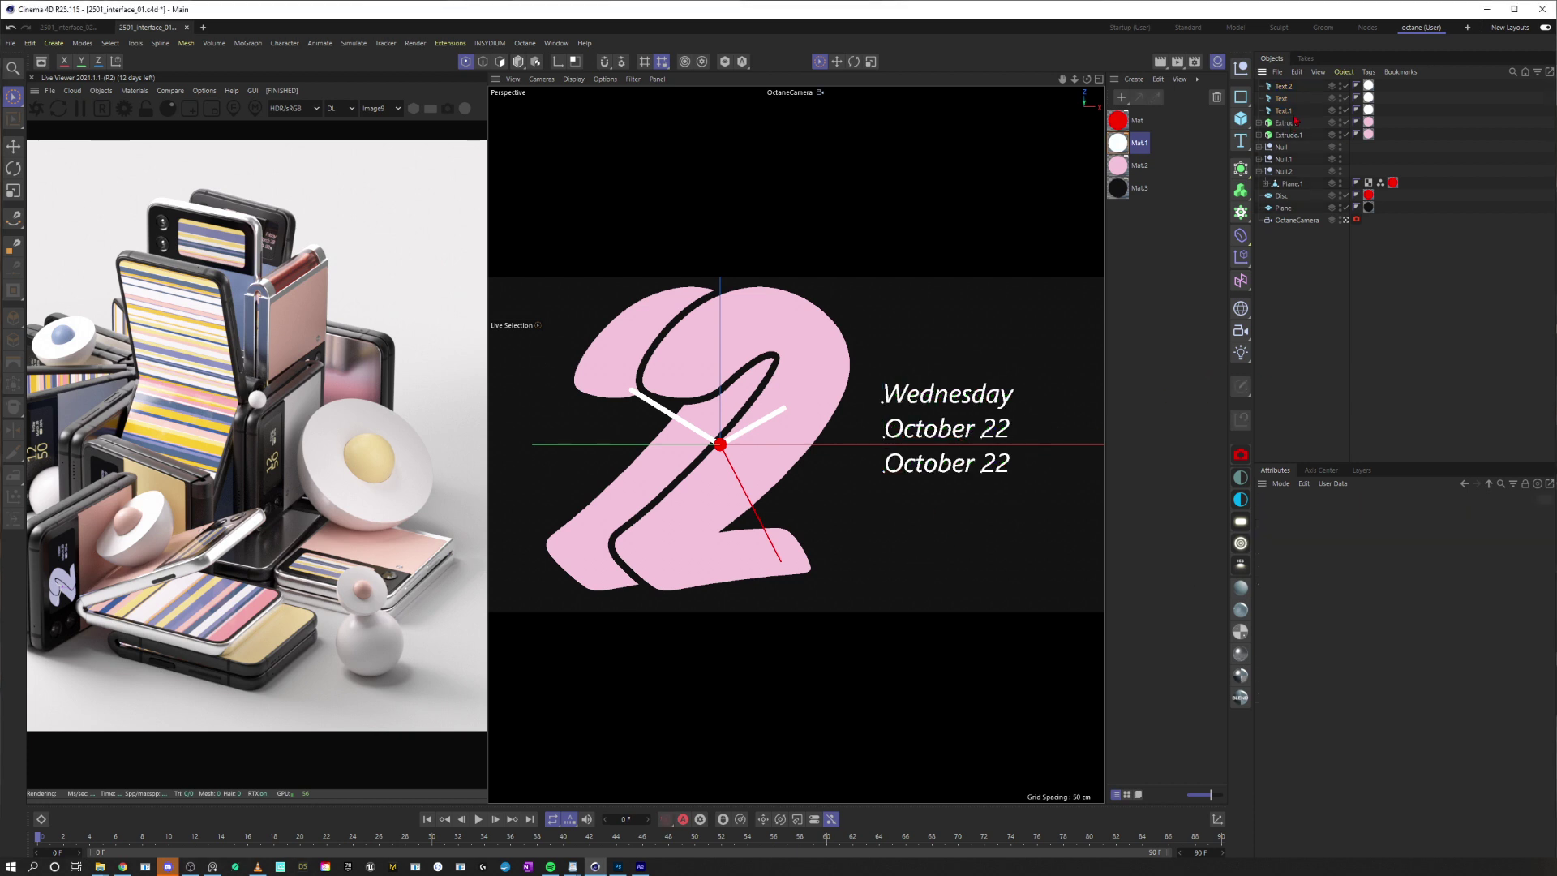
# Change the third text line to "78%" and shift it right to align with the end of the October 22 line
pyautogui.click(940, 428)
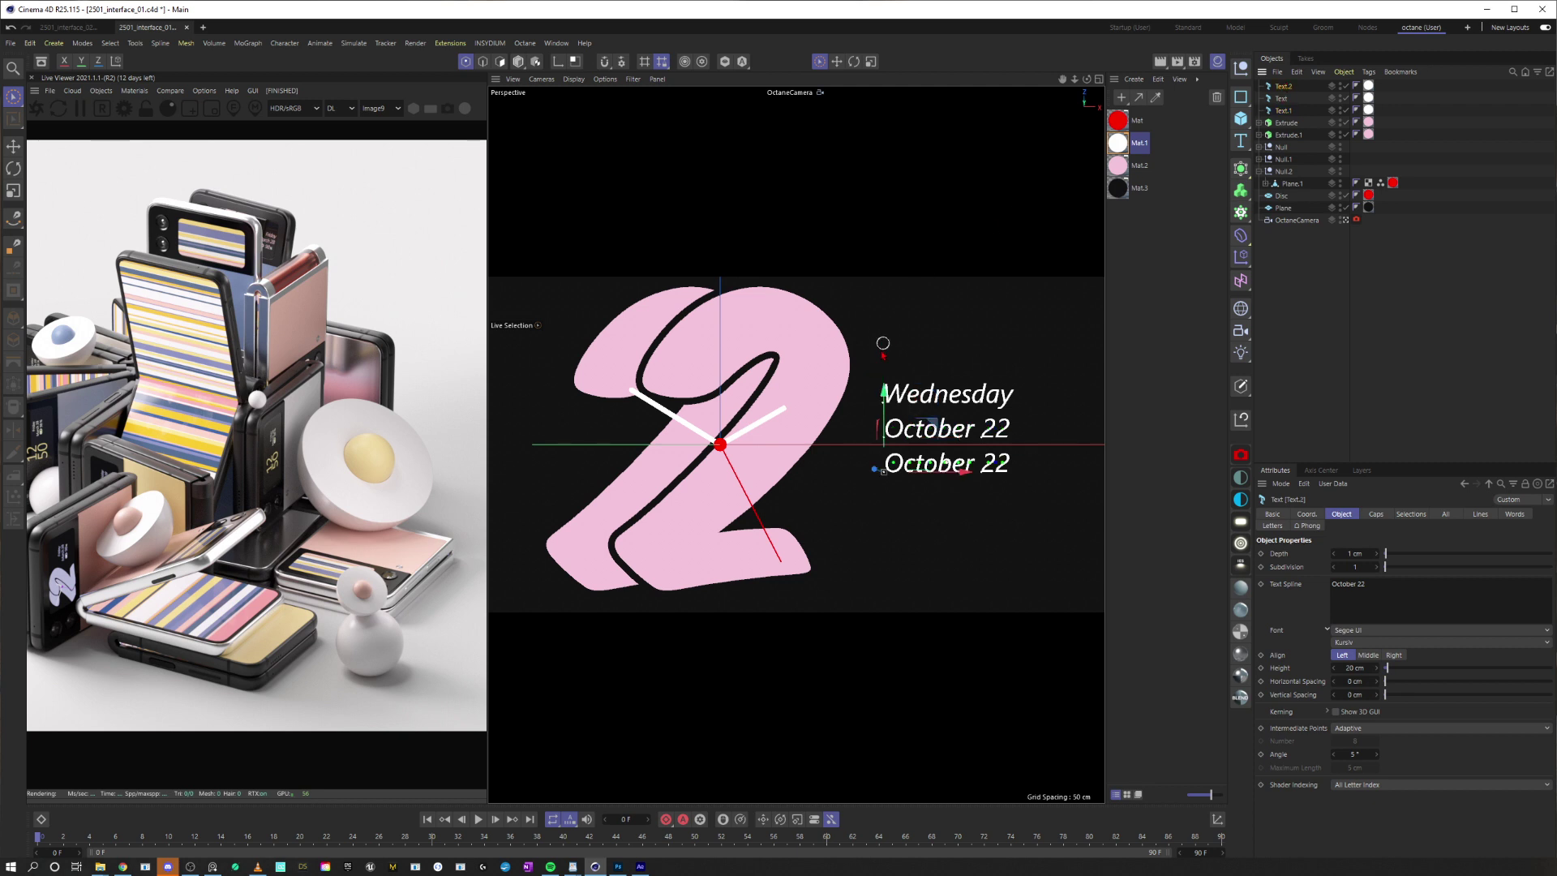
pyautogui.click(1284, 86)
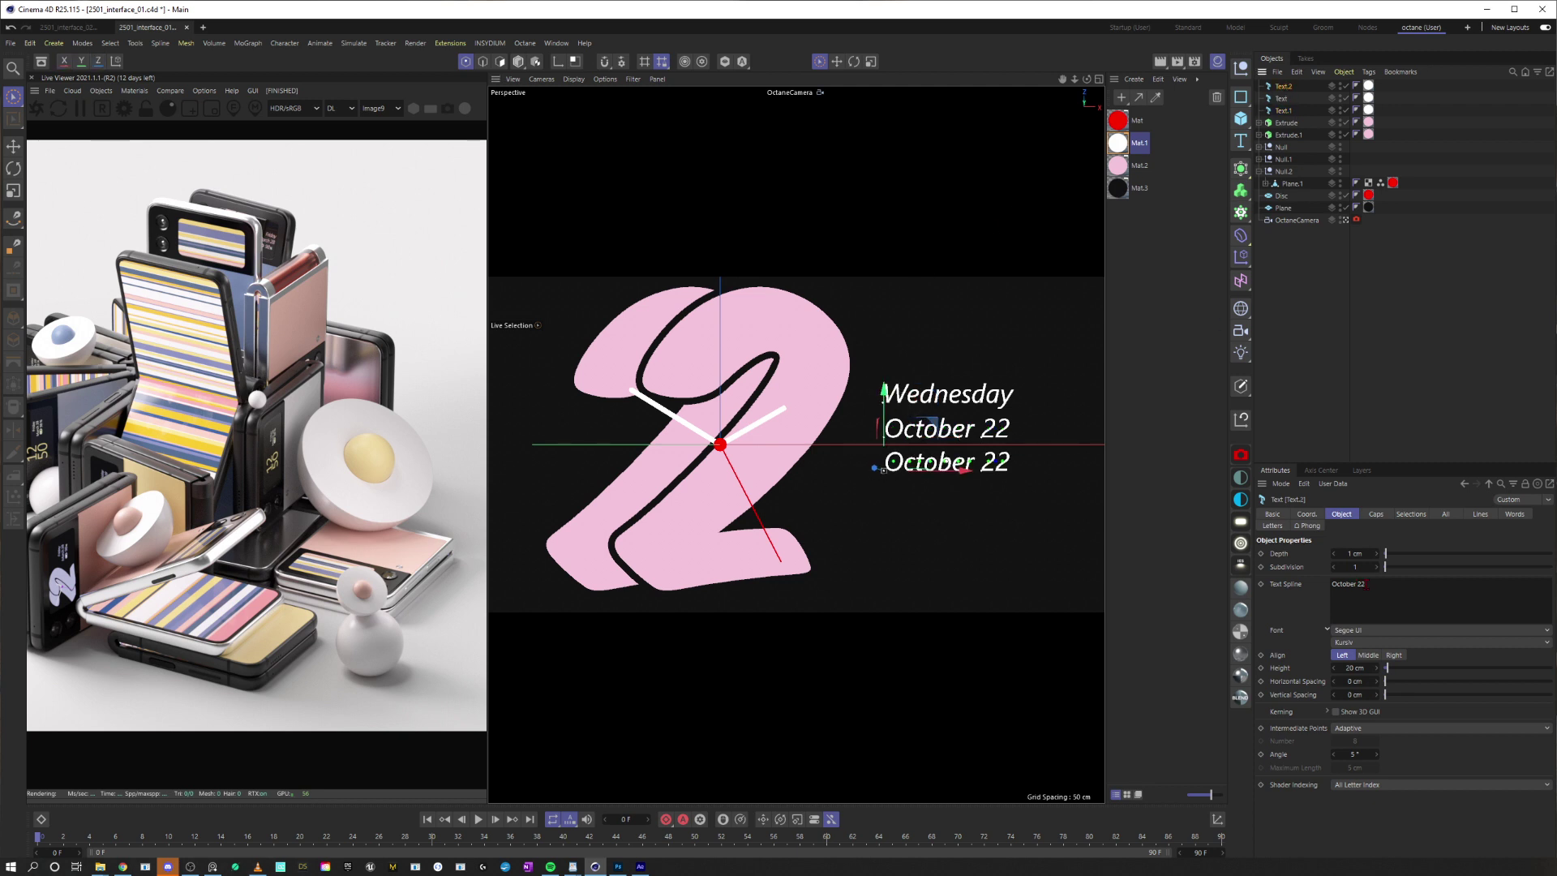
pyautogui.moveTo(1369, 585); pyautogui.dragTo(1308, 592)
pyautogui.write('78')
pyautogui.click(1308, 387)
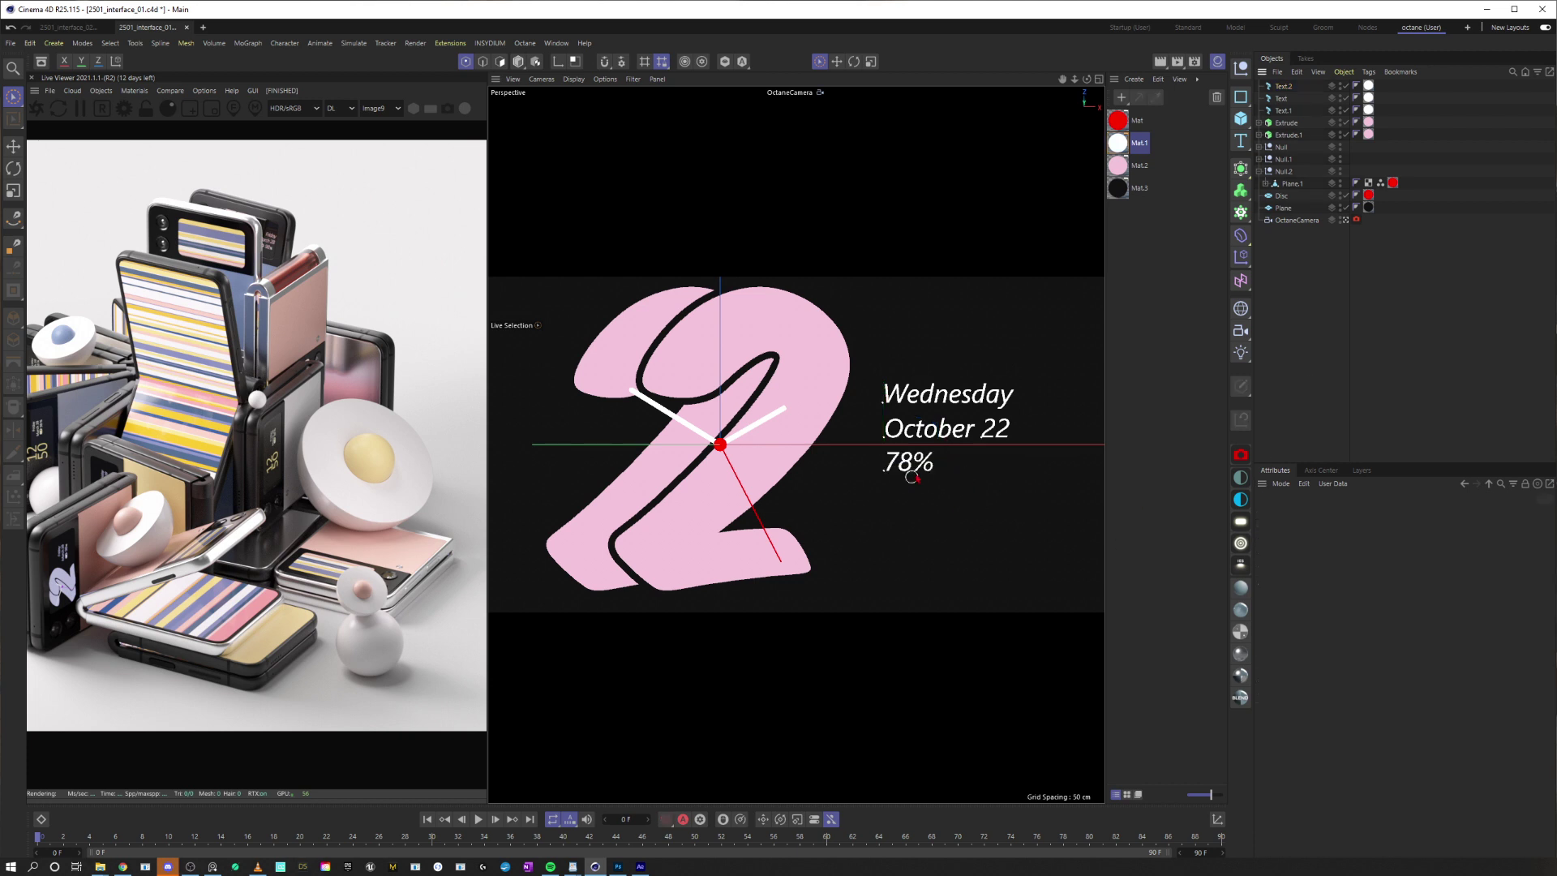
pyautogui.click(1284, 86)
pyautogui.moveTo(963, 470); pyautogui.dragTo(1037, 470)
pyautogui.click(1041, 417)
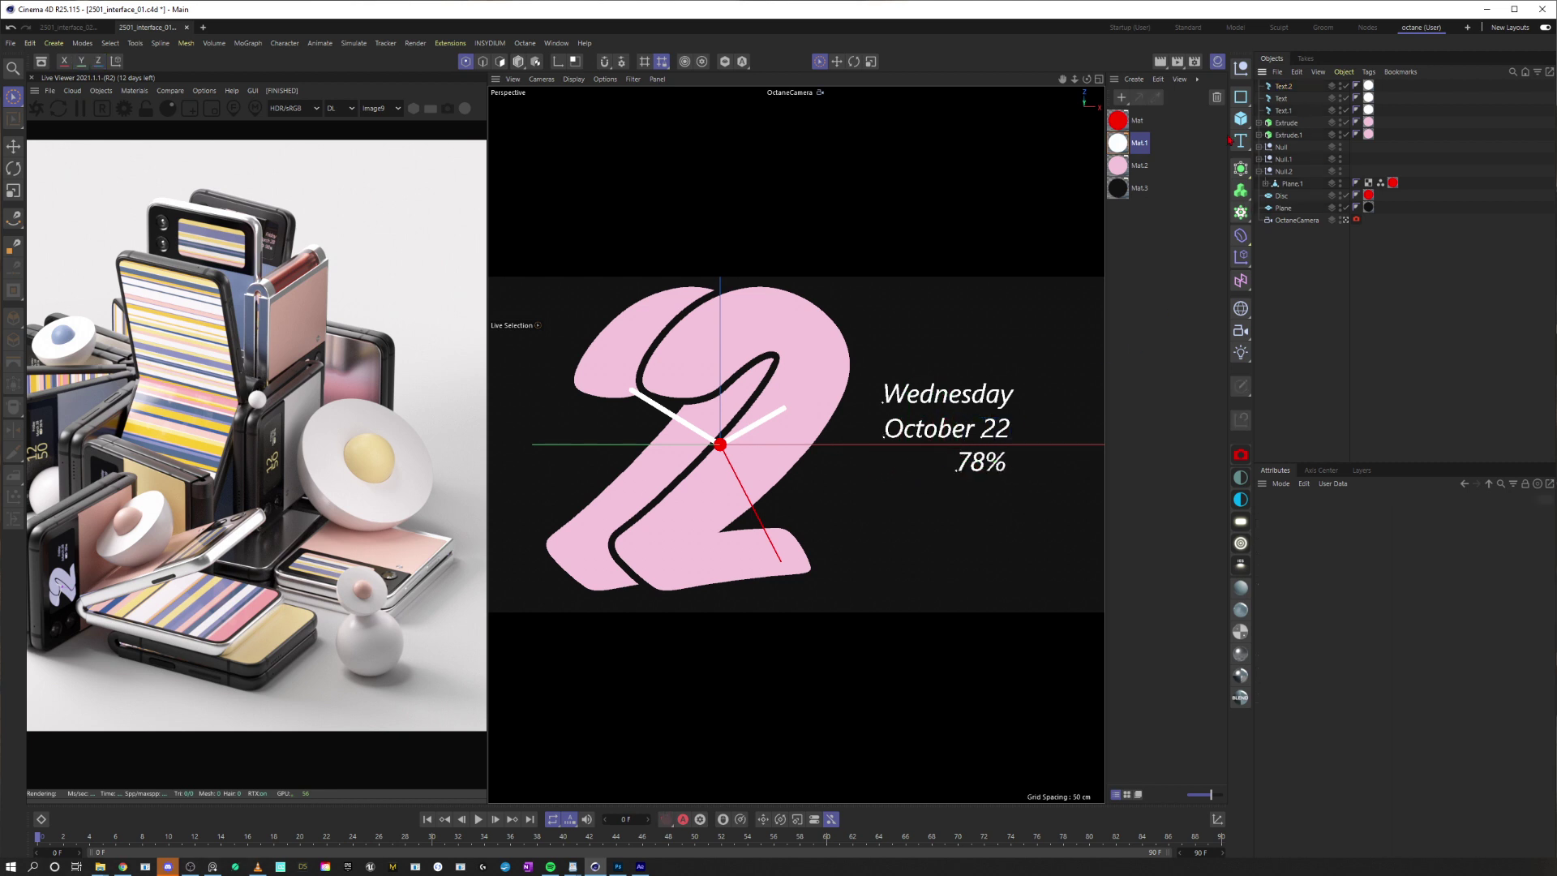
# Add a 20 by 20 cm Rectangle spline in the XZ plane and place it left of the 78% text
pyautogui.click(1241, 97)
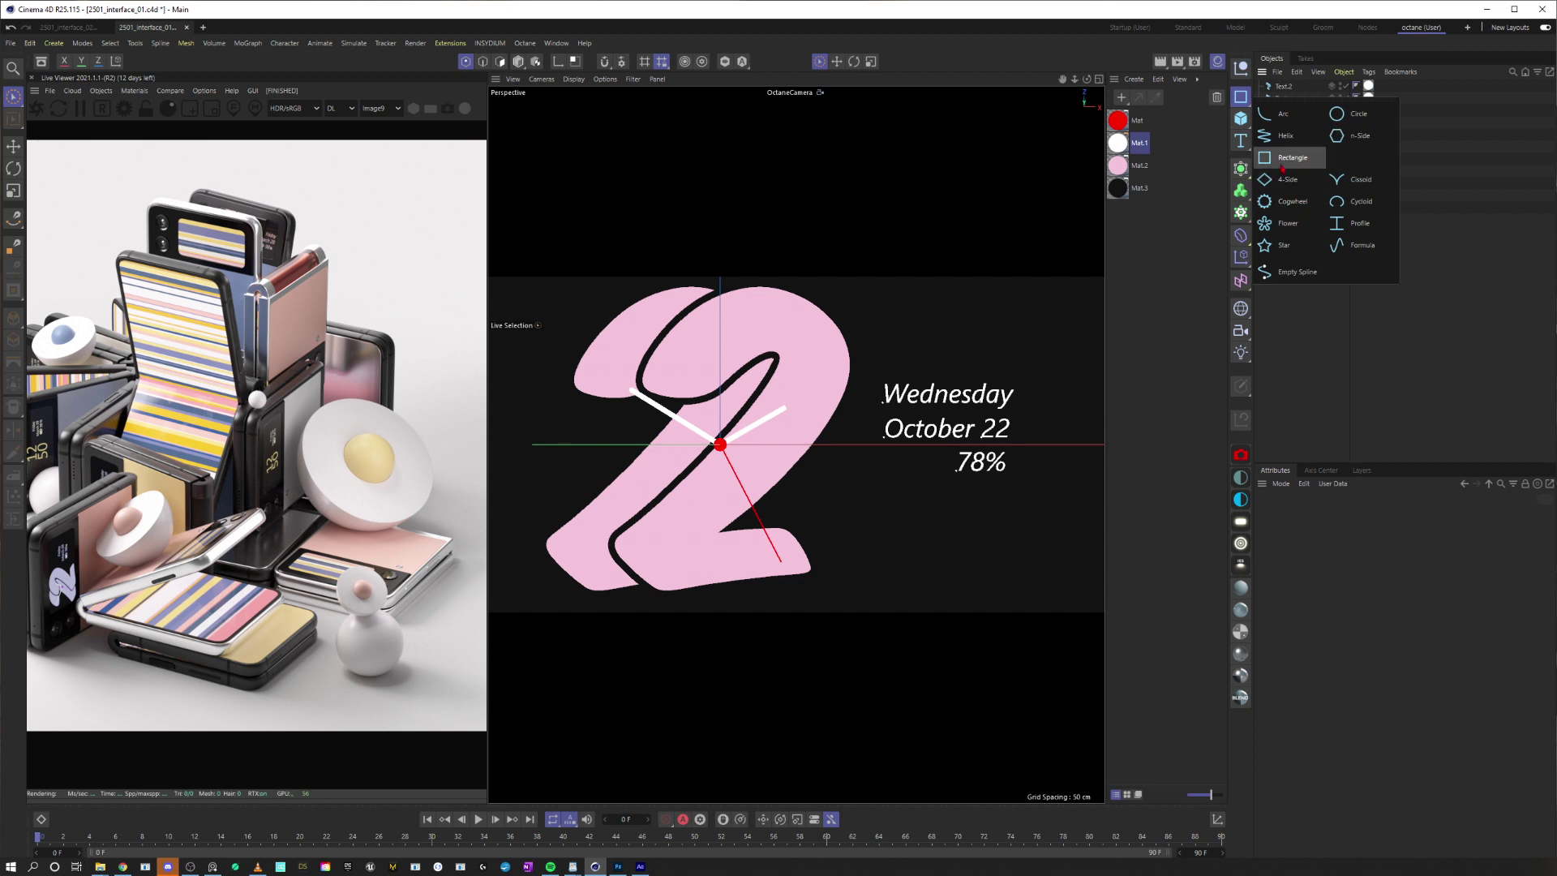
pyautogui.click(1283, 166)
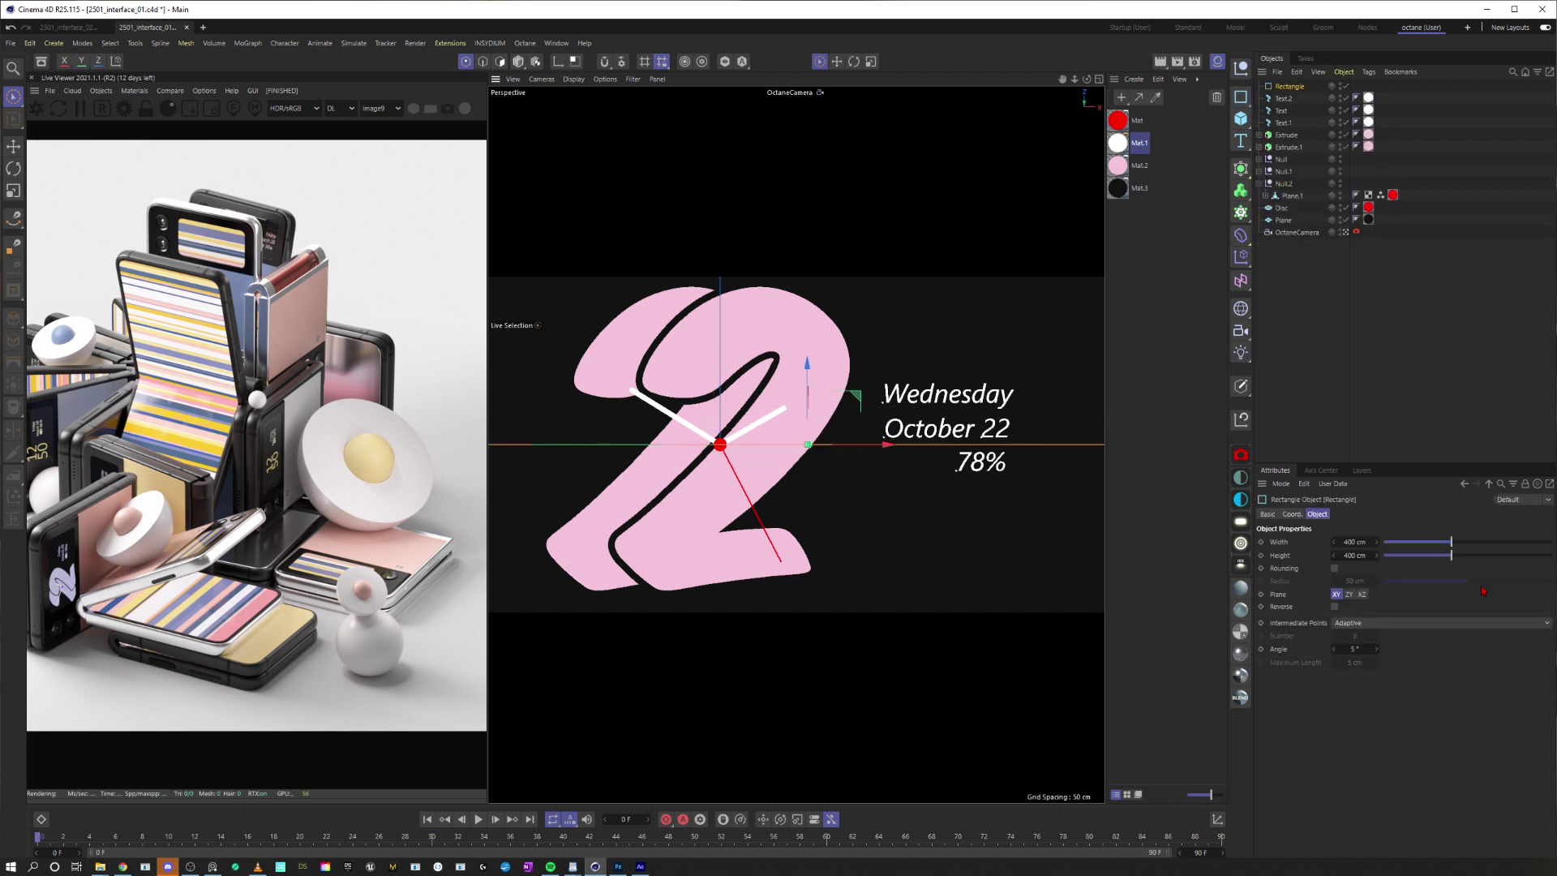
pyautogui.click(1362, 594)
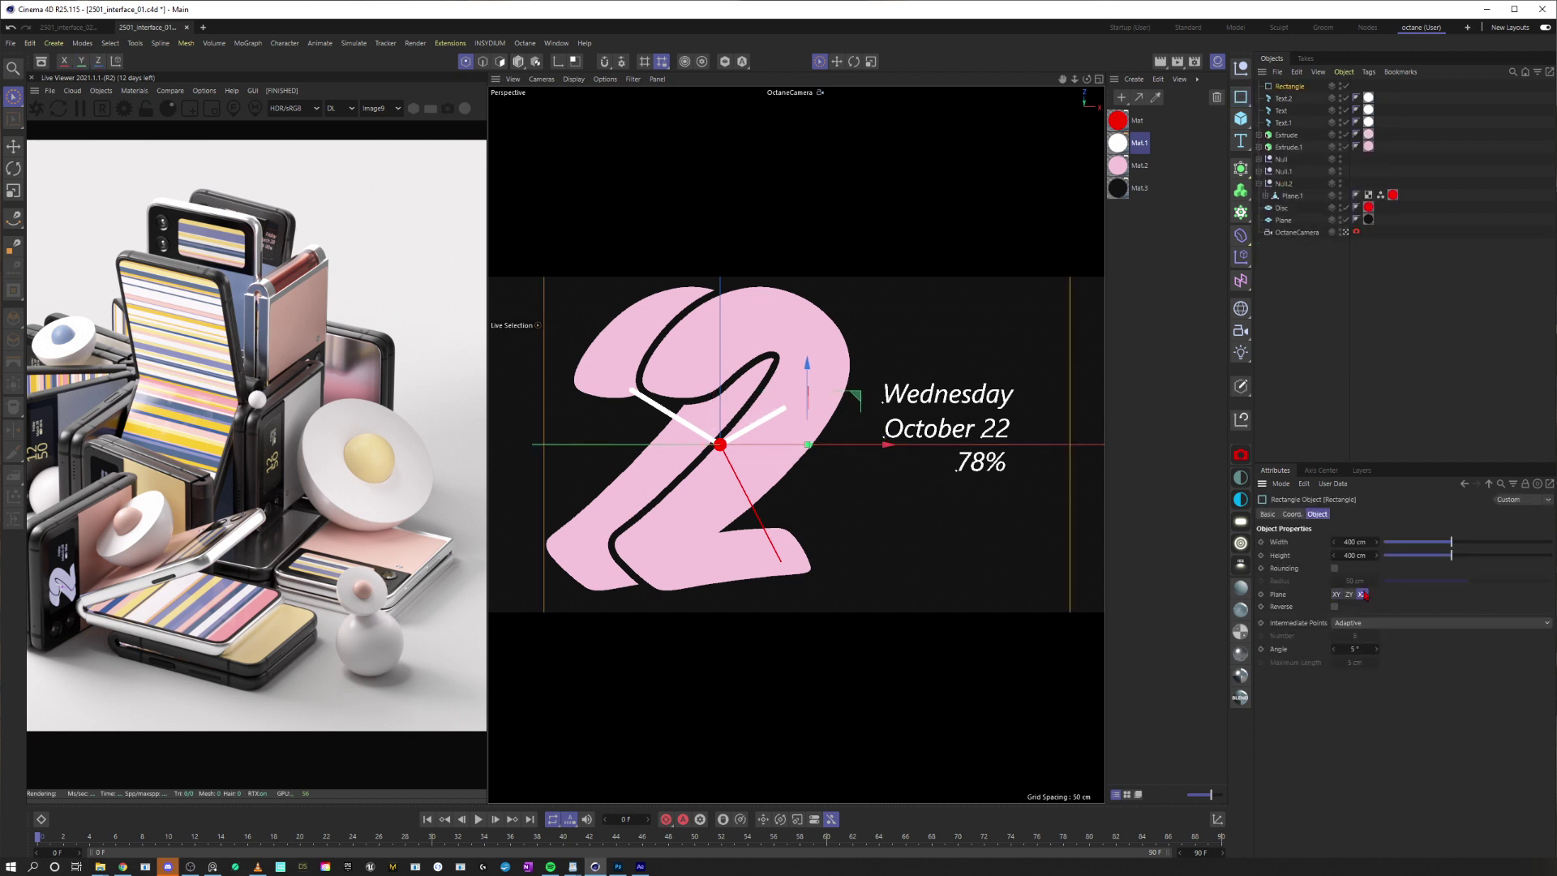
pyautogui.doubleClick(1354, 542)
pyautogui.write('20')
pyautogui.press('Tab')
pyautogui.write('20')
pyautogui.press('Return')
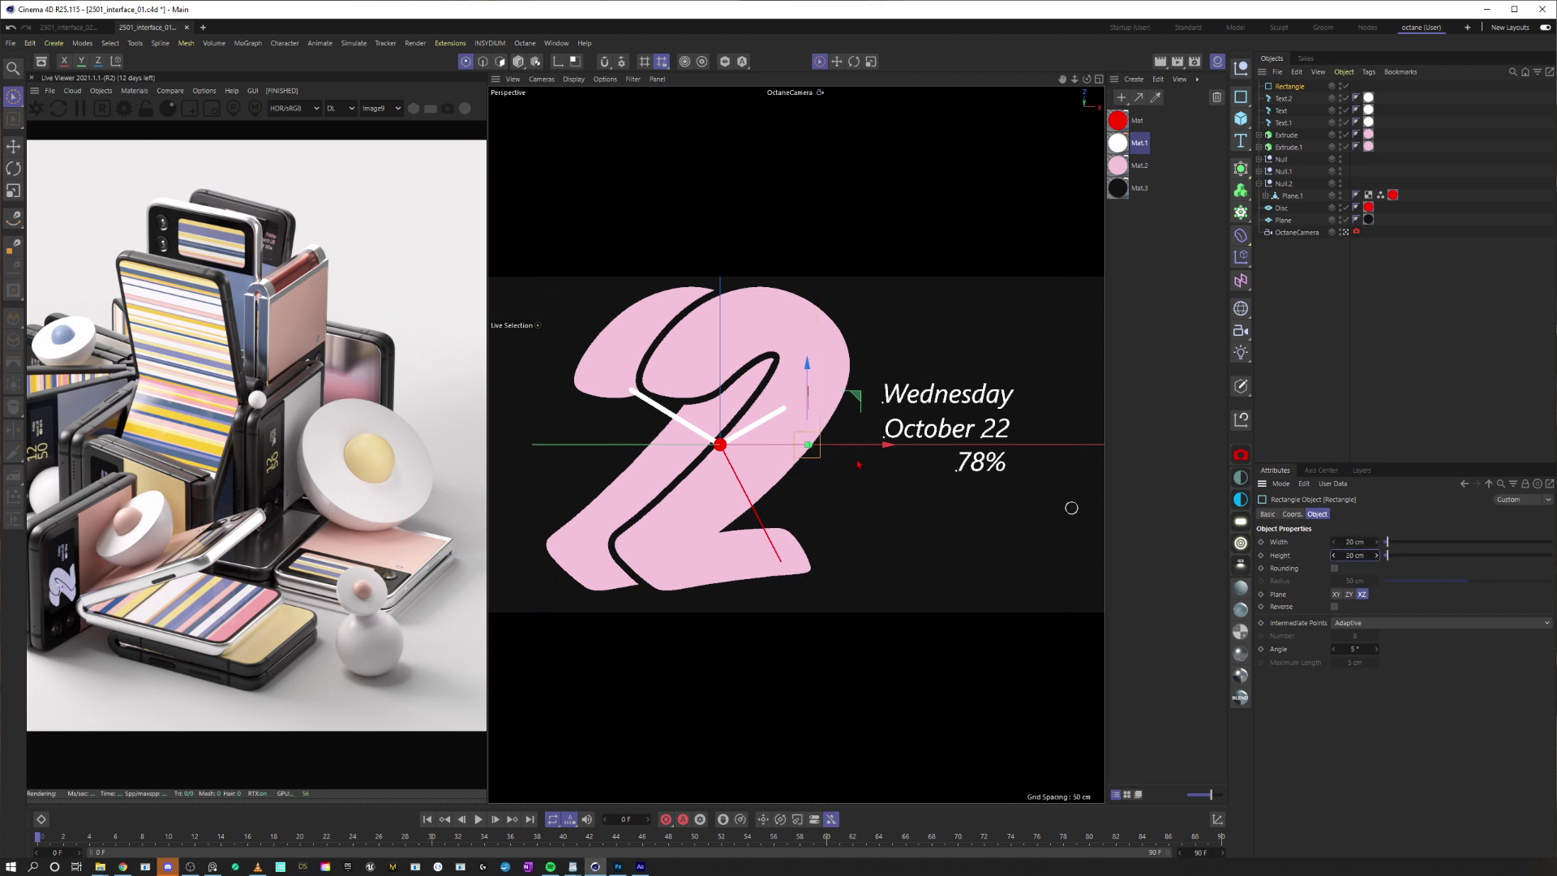
pyautogui.moveTo(808, 444); pyautogui.dragTo(919, 465)
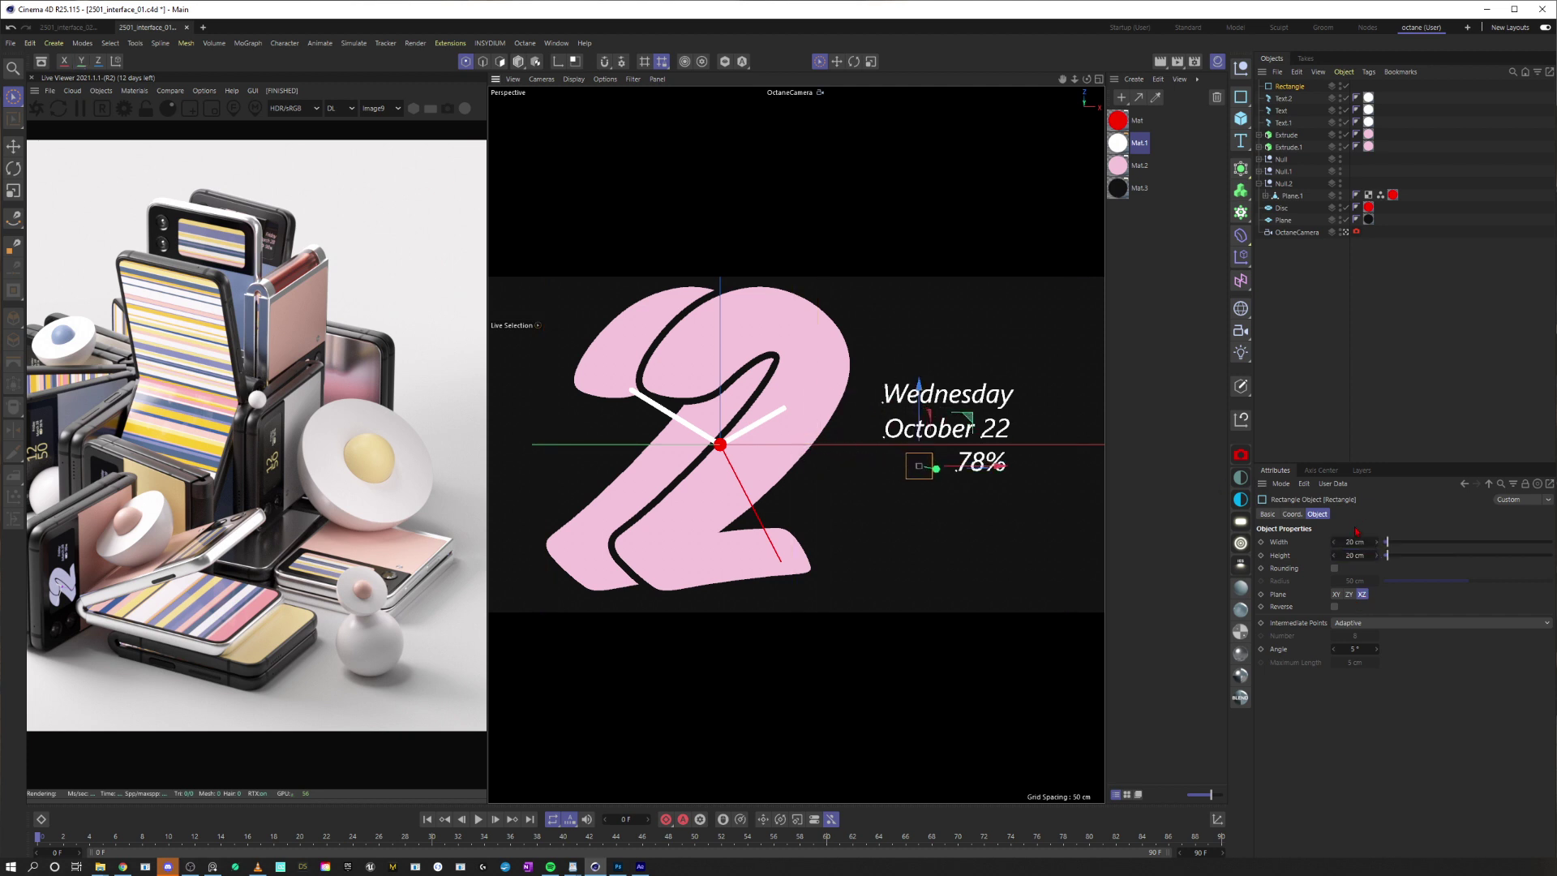
# Resize the rectangle to 35 cm wide and 13 cm high beside the 78% text, and enable rounding
pyautogui.moveTo(1353, 542); pyautogui.dragTo(1361, 543)
pyautogui.doubleClick(1351, 543)
pyautogui.write('35')
pyautogui.press('Return')
pyautogui.moveTo(967, 418); pyautogui.dragTo(963, 418)
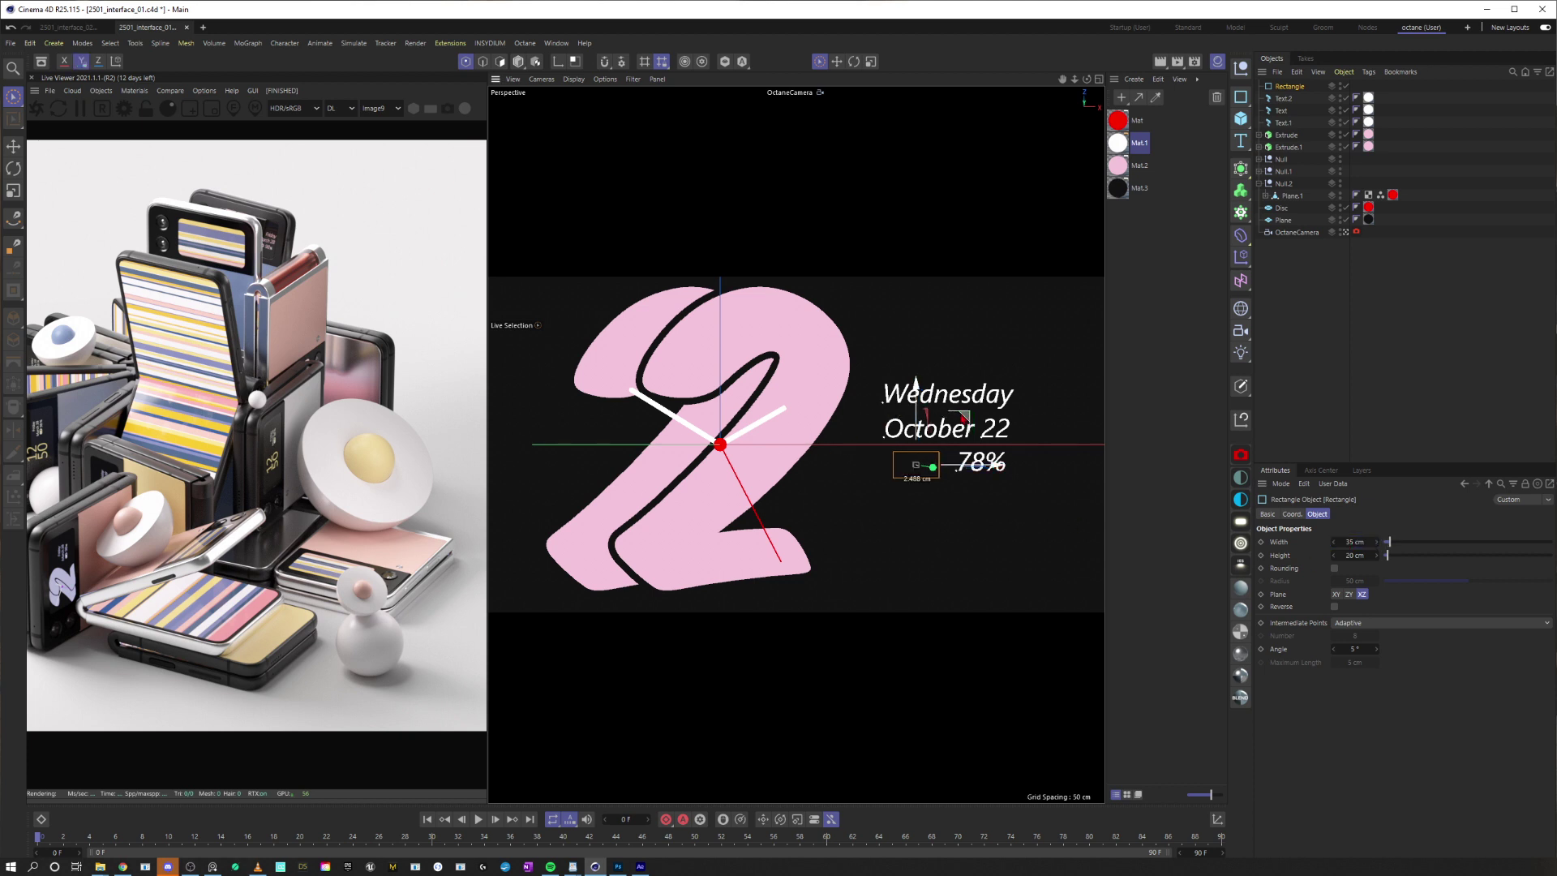
pyautogui.doubleClick(1350, 555)
pyautogui.write('1')
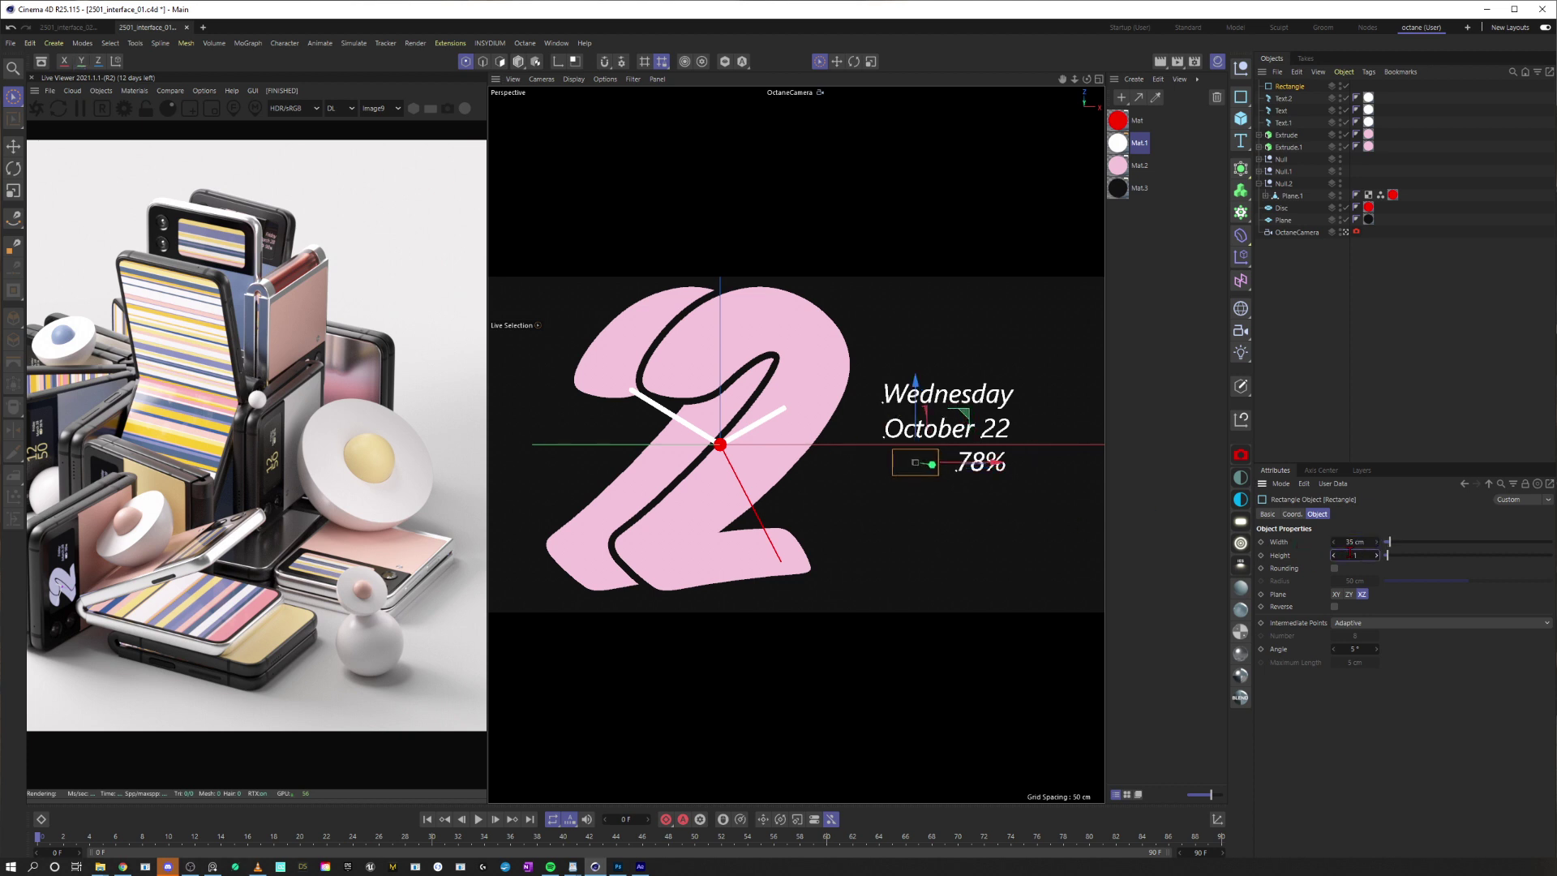
pyautogui.write('3')
pyautogui.press('Return')
pyautogui.moveTo(963, 419); pyautogui.dragTo(966, 419)
pyautogui.click(1334, 567)
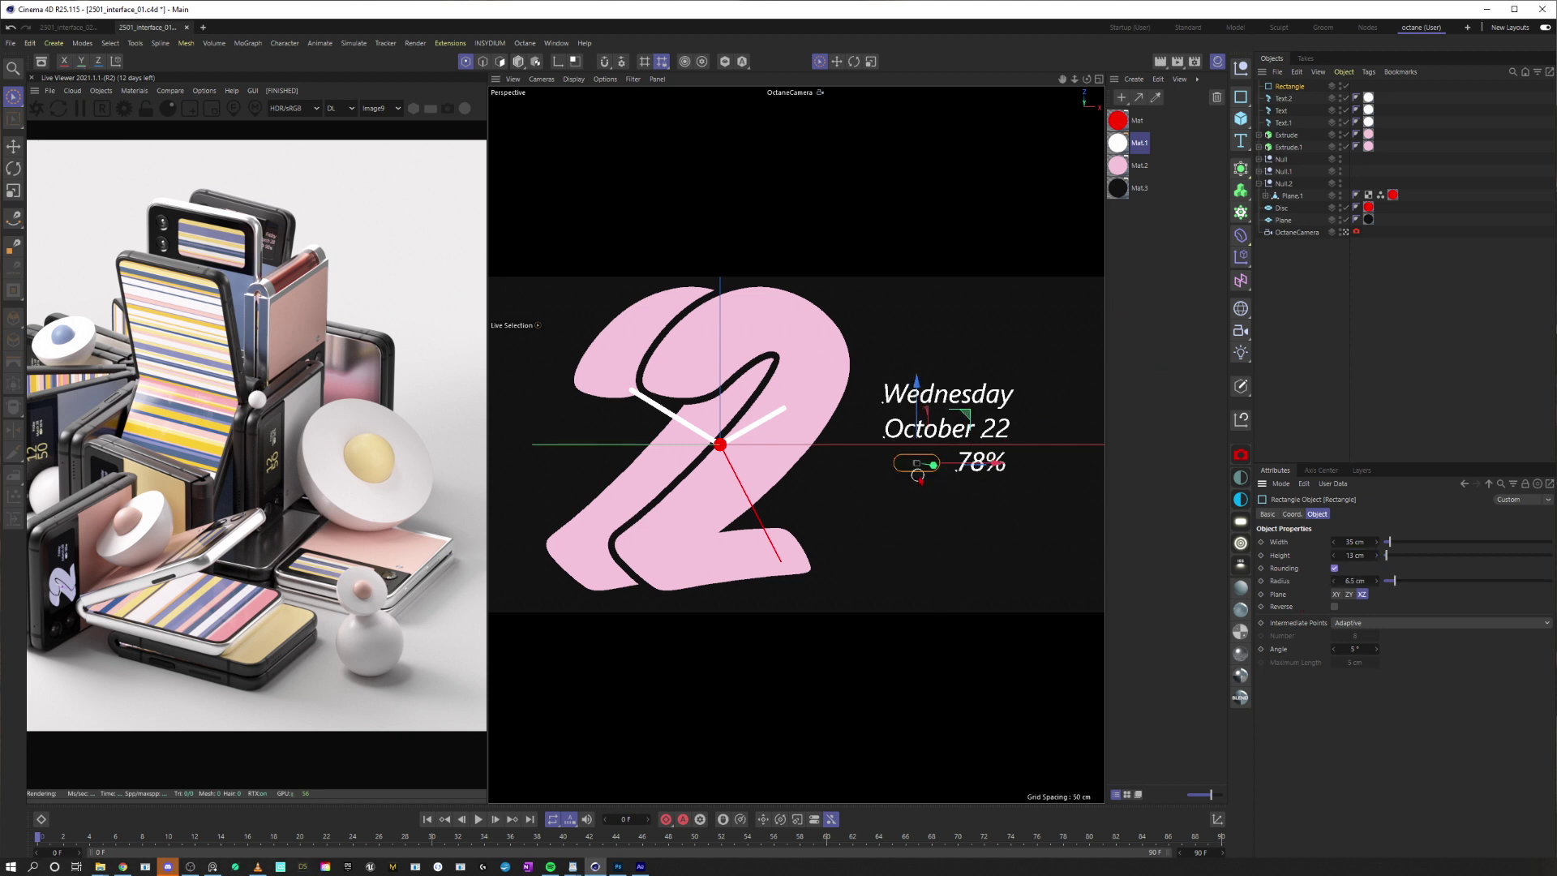
# Make the rounded rectangle editable, select all its points, and use Create Outline to add an outer contour around it
pyautogui.press('c')
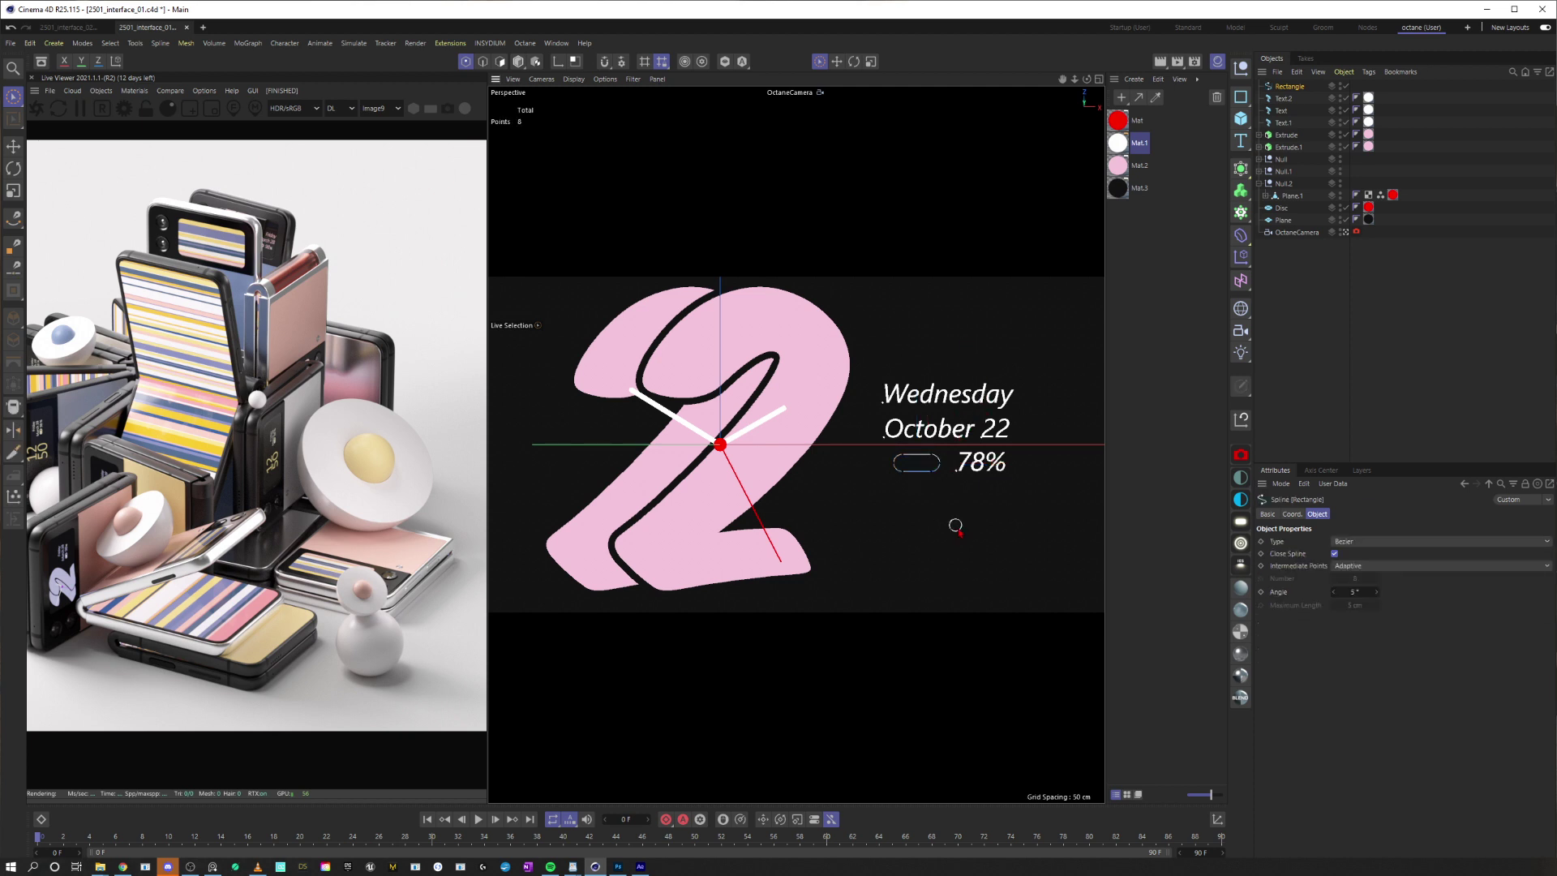
pyautogui.rightClick(940, 489)
pyautogui.click(970, 693)
pyautogui.hotkey('ctrl', 'a')
pyautogui.rightClick(921, 516)
pyautogui.click(977, 610)
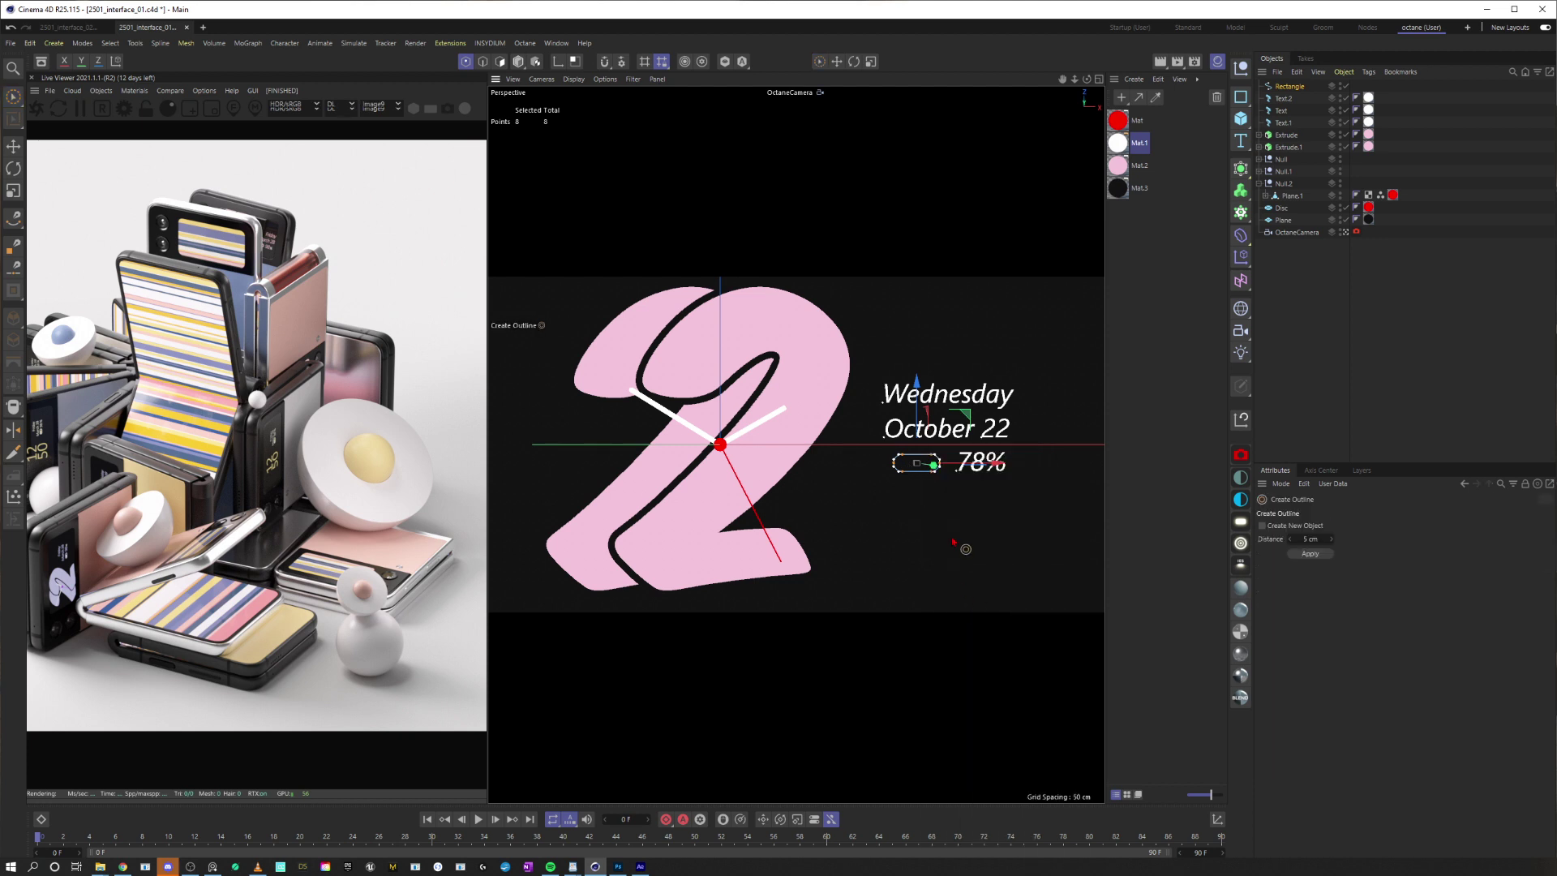
pyautogui.moveTo(916, 537); pyautogui.dragTo(934, 537)
pyautogui.click(1367, 446)
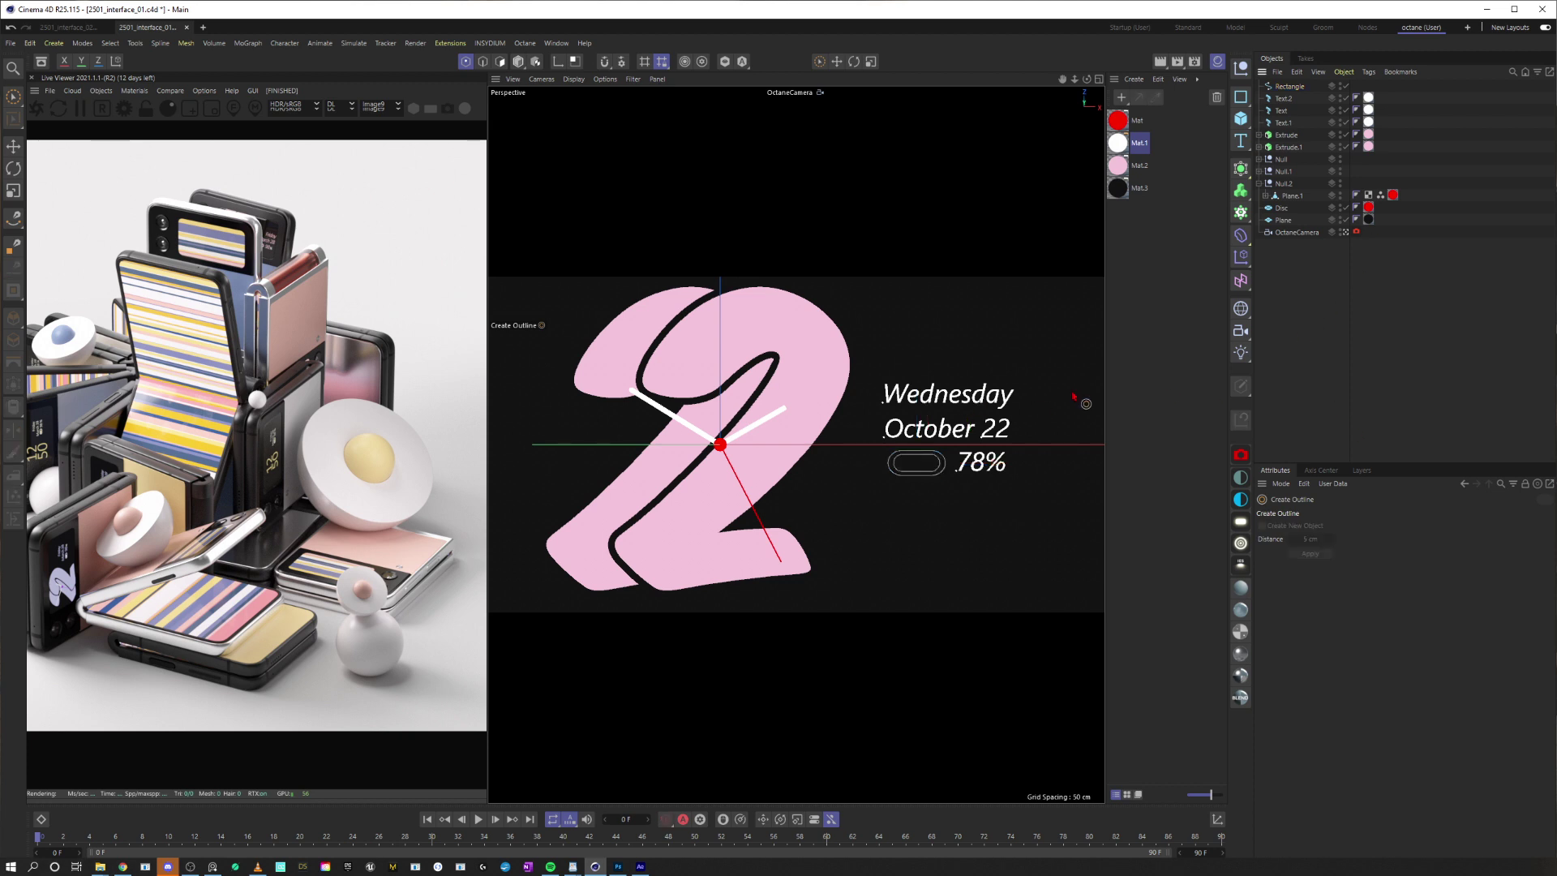
# Leave the OctaneCamera view and scale the inner contour's points down slightly along their vertical axis
pyautogui.click(1345, 232)
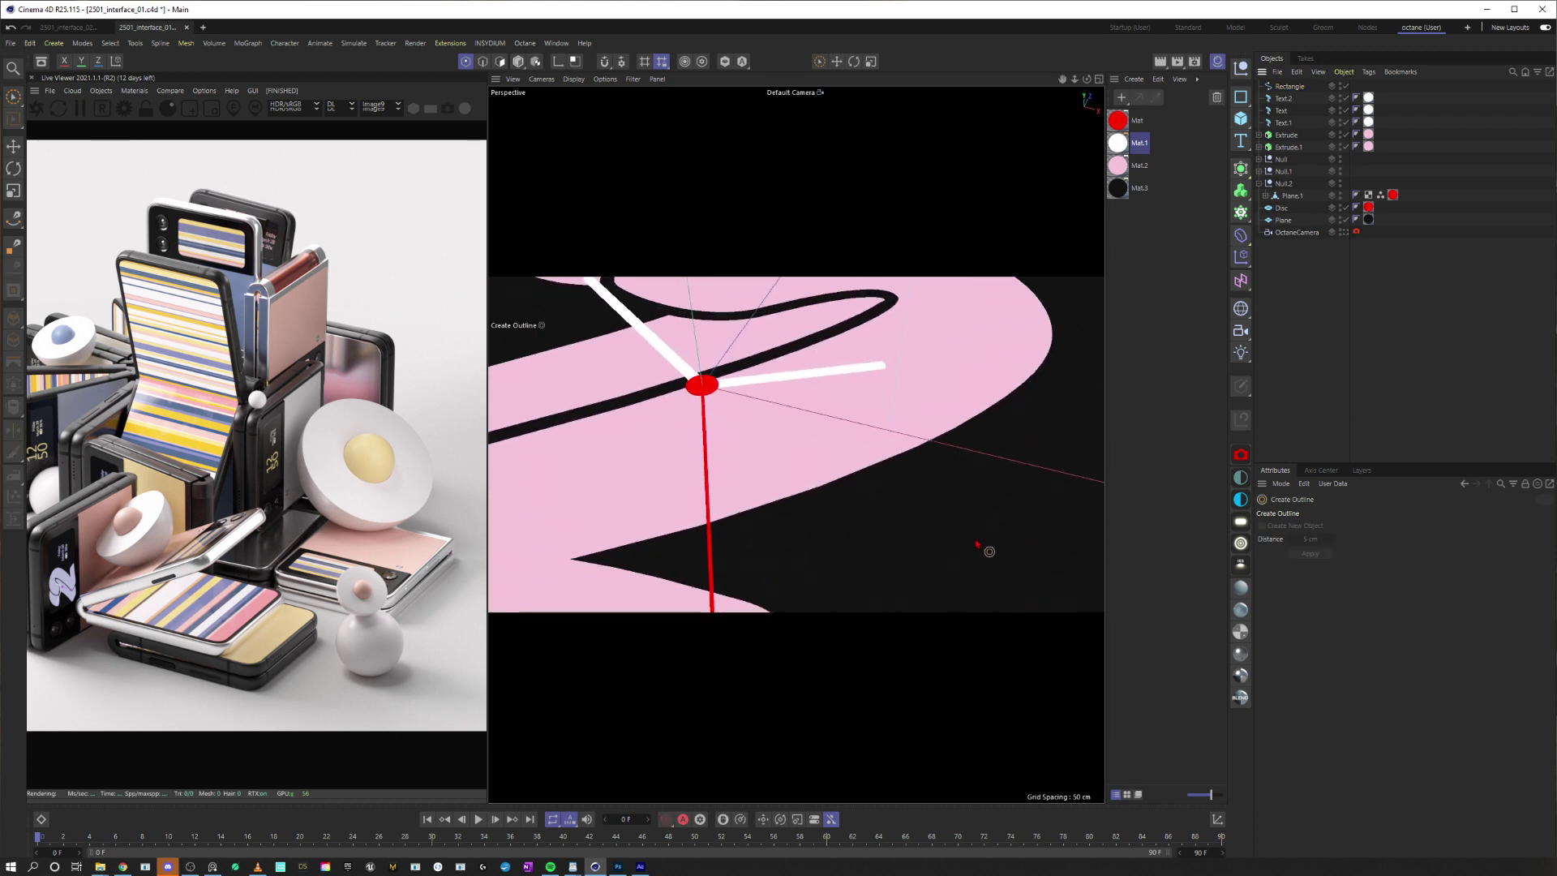
pyautogui.keyDown('alt'); pyautogui.moveTo(1042, 500); pyautogui.dragTo(689, 364, button='middle'); pyautogui.keyUp('alt')
pyautogui.keyDown('alt'); pyautogui.moveTo(865, 414); pyautogui.dragTo(841, 456); pyautogui.keyUp('alt')
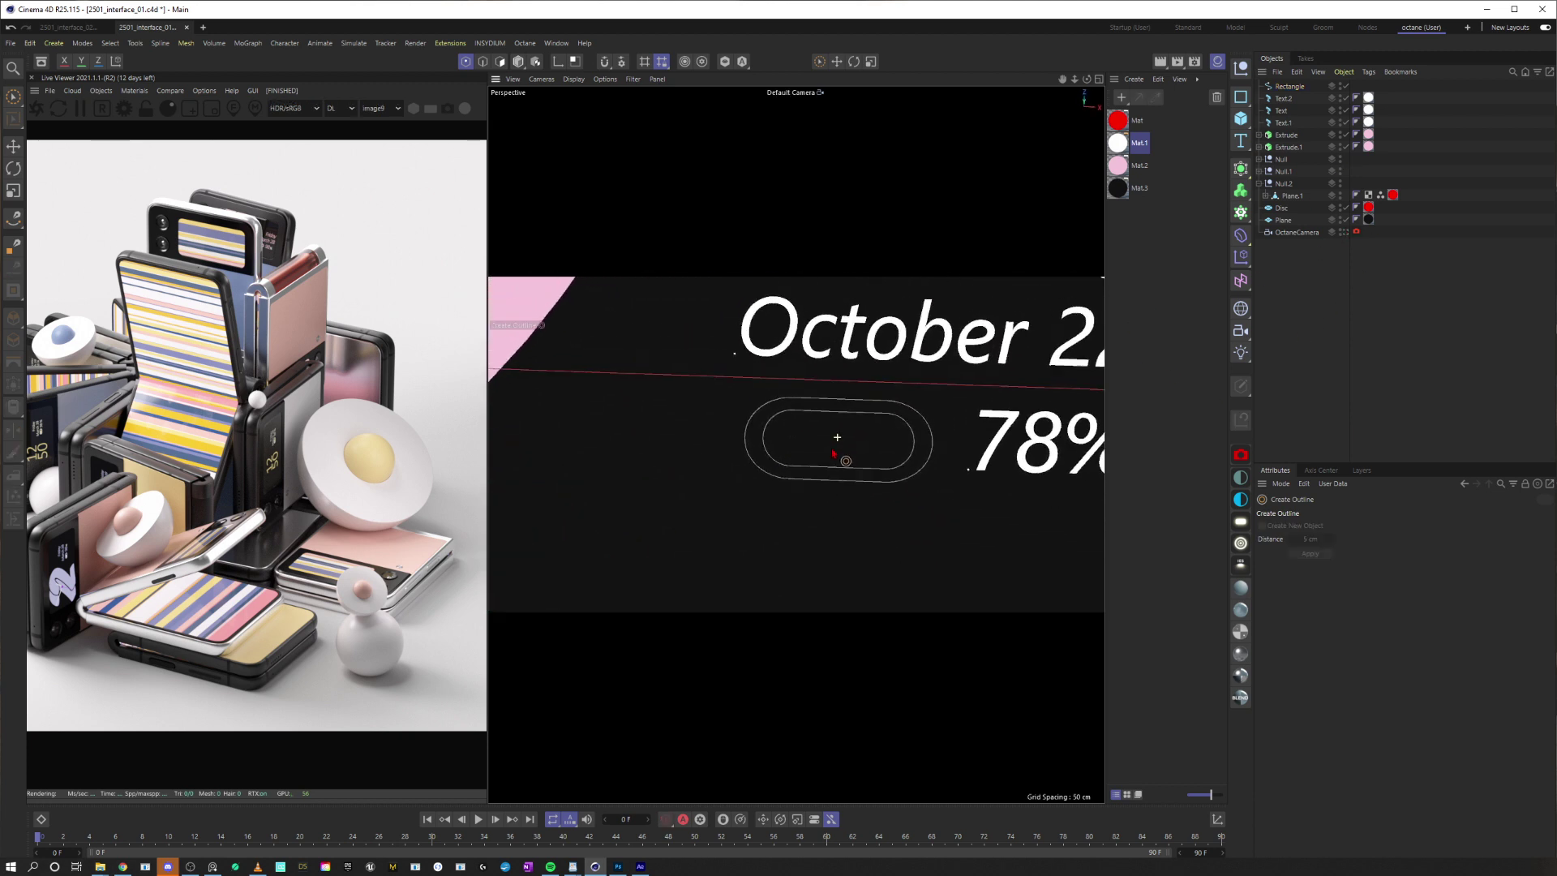
pyautogui.click(1288, 85)
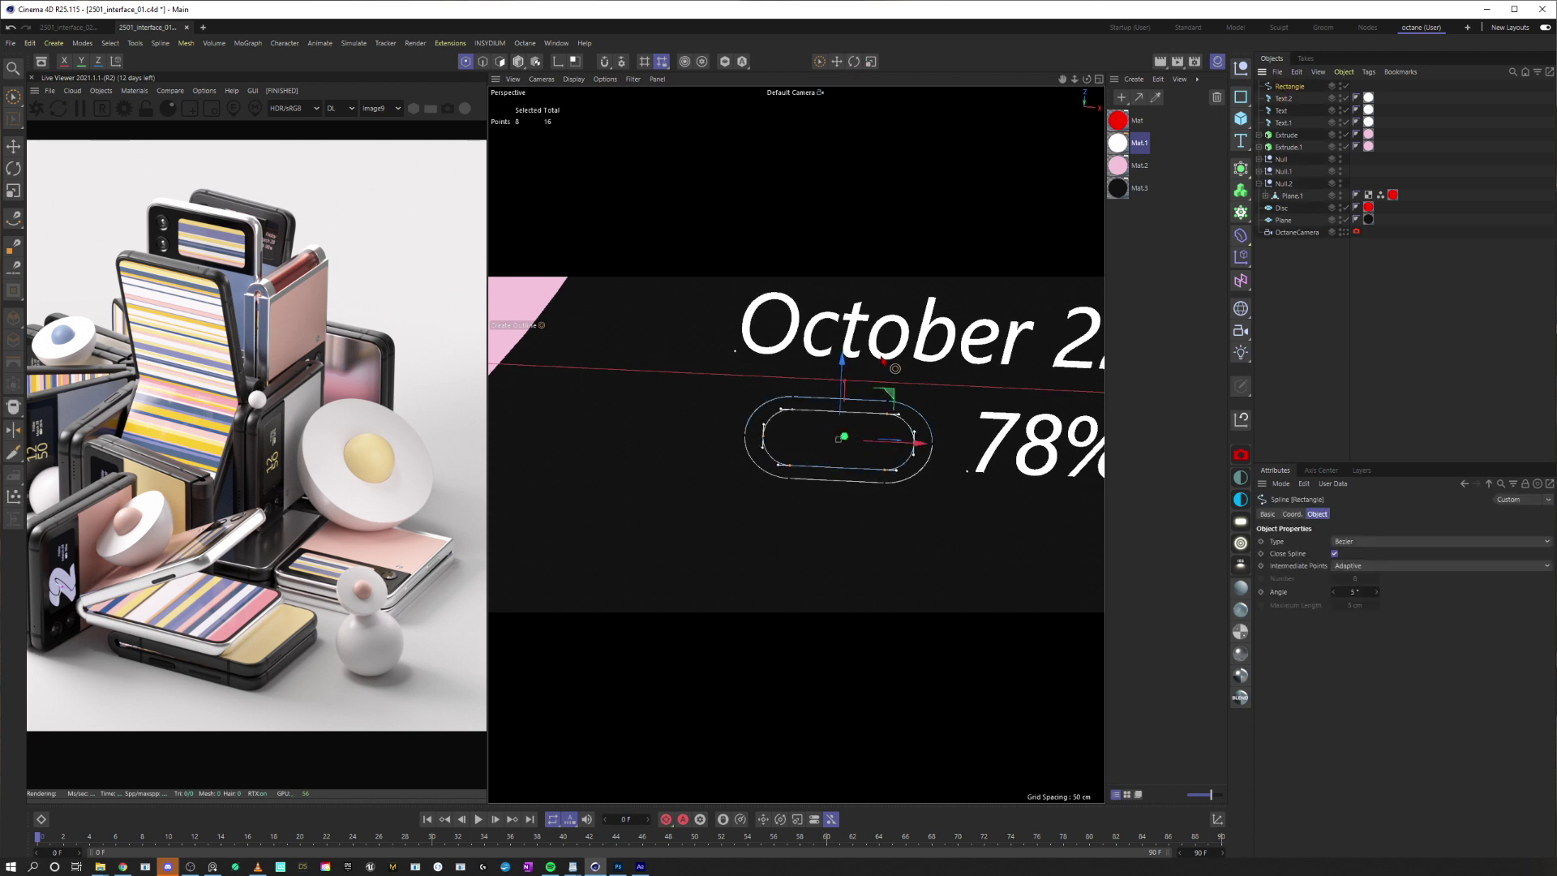
pyautogui.press('t')
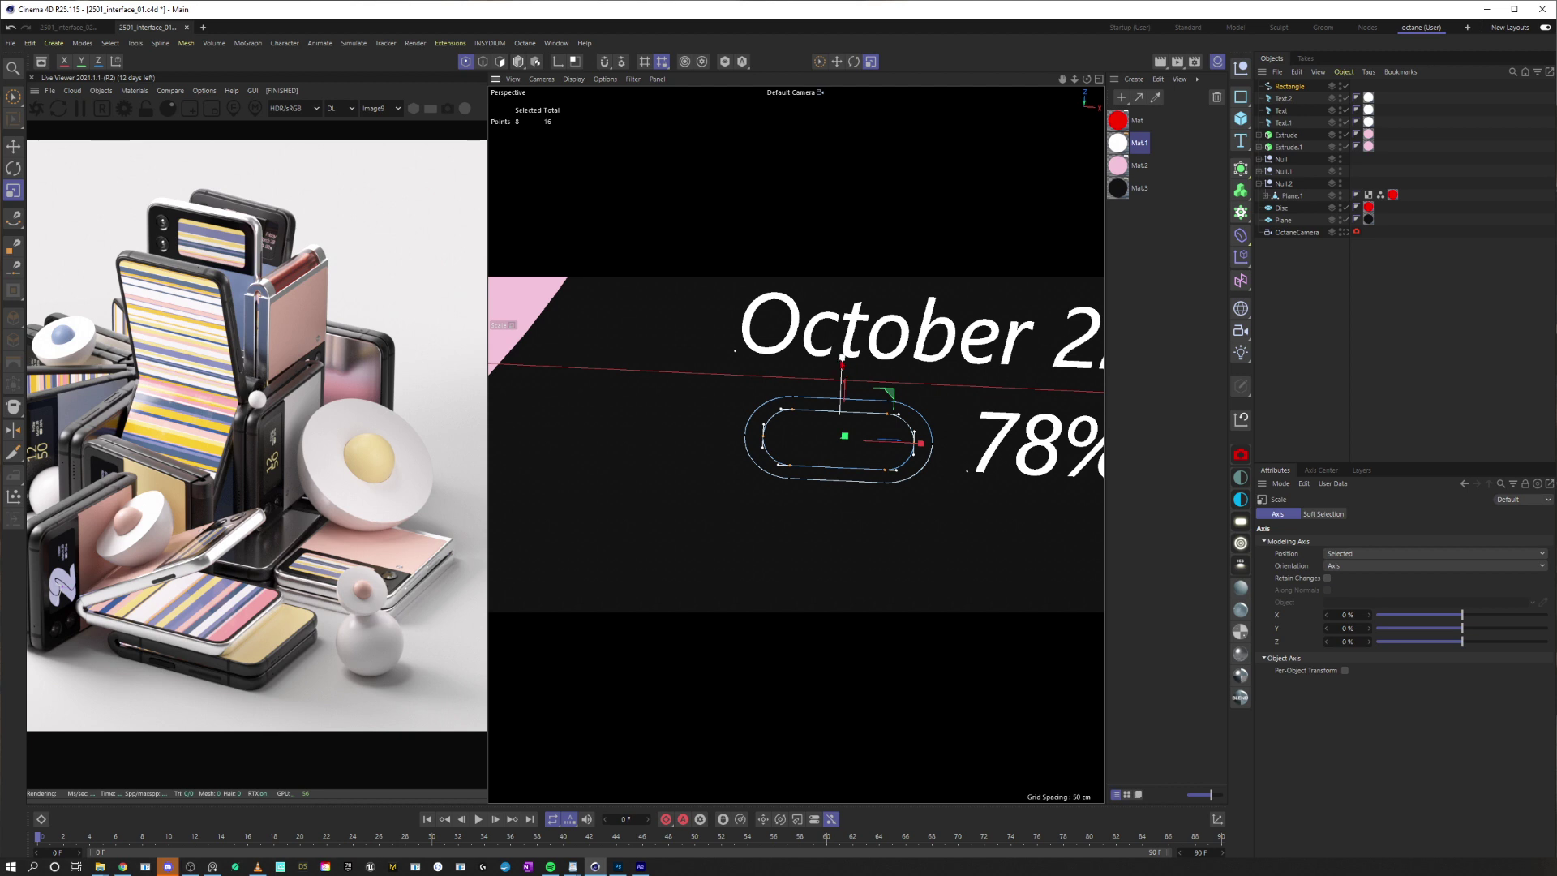
pyautogui.moveTo(842, 357); pyautogui.dragTo(841, 370)
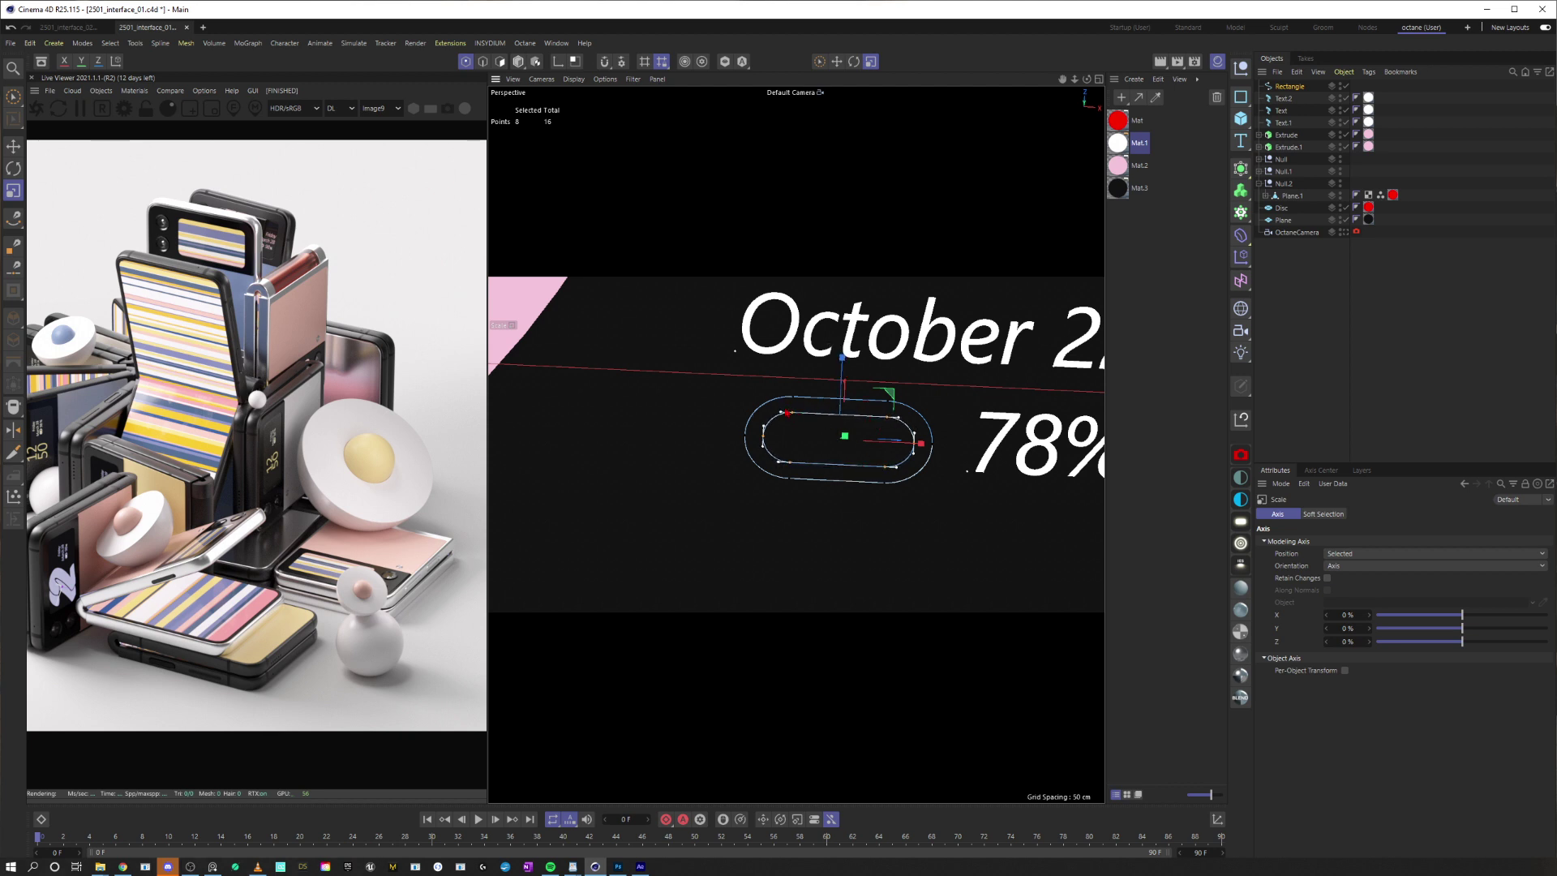
# Duplicate the outlined Rectangle spline
pyautogui.click(1326, 340)
pyautogui.click(907, 414)
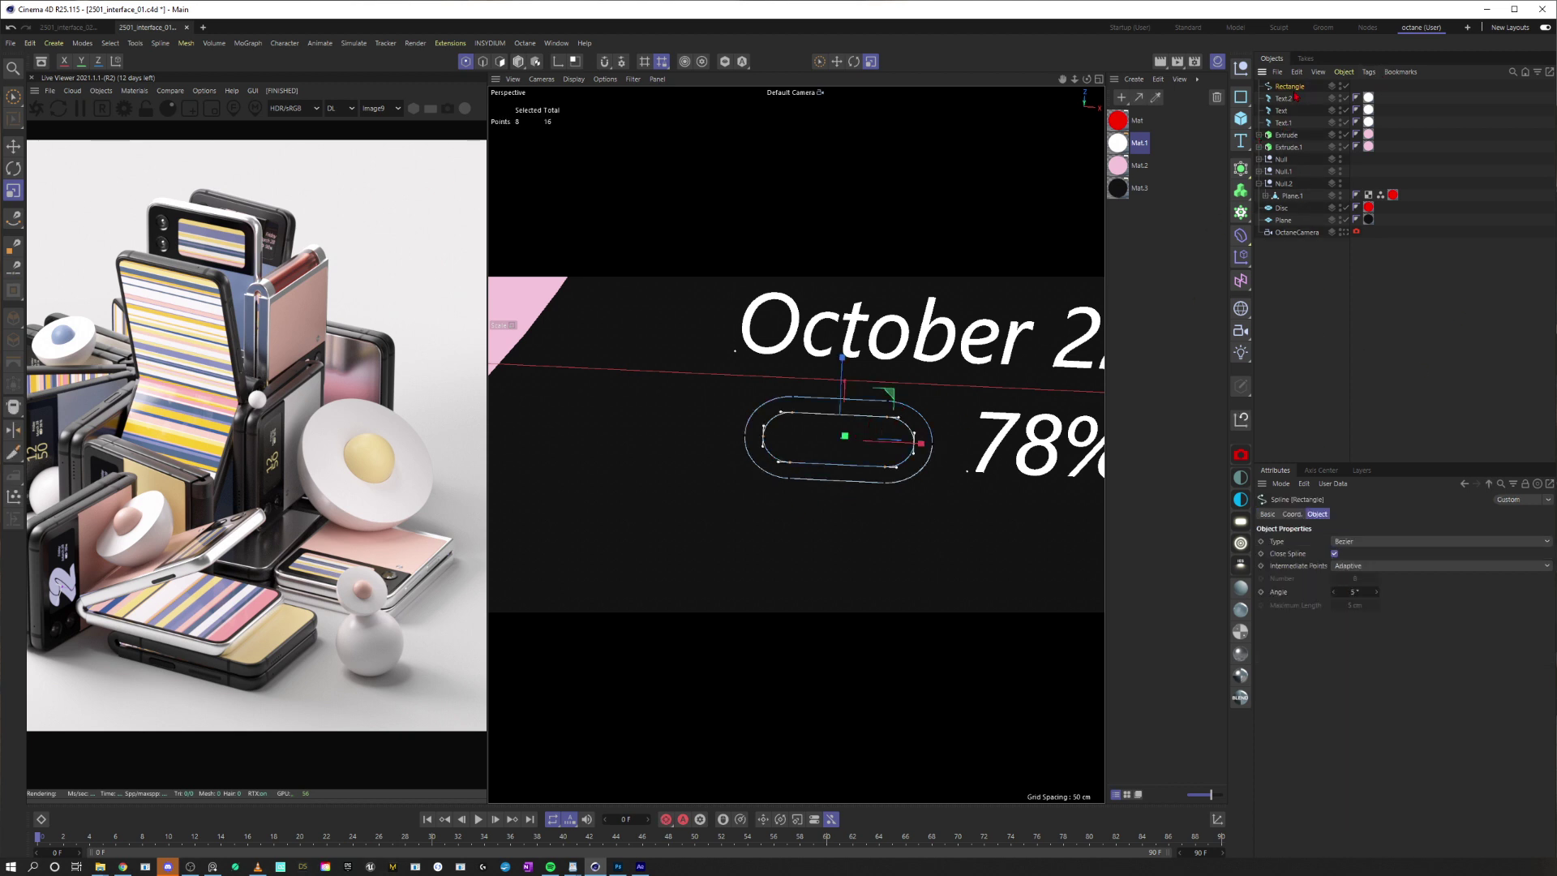
pyautogui.keyDown('ctrl'); pyautogui.moveTo(1295, 87); pyautogui.dragTo(1293, 104); pyautogui.keyUp('ctrl')
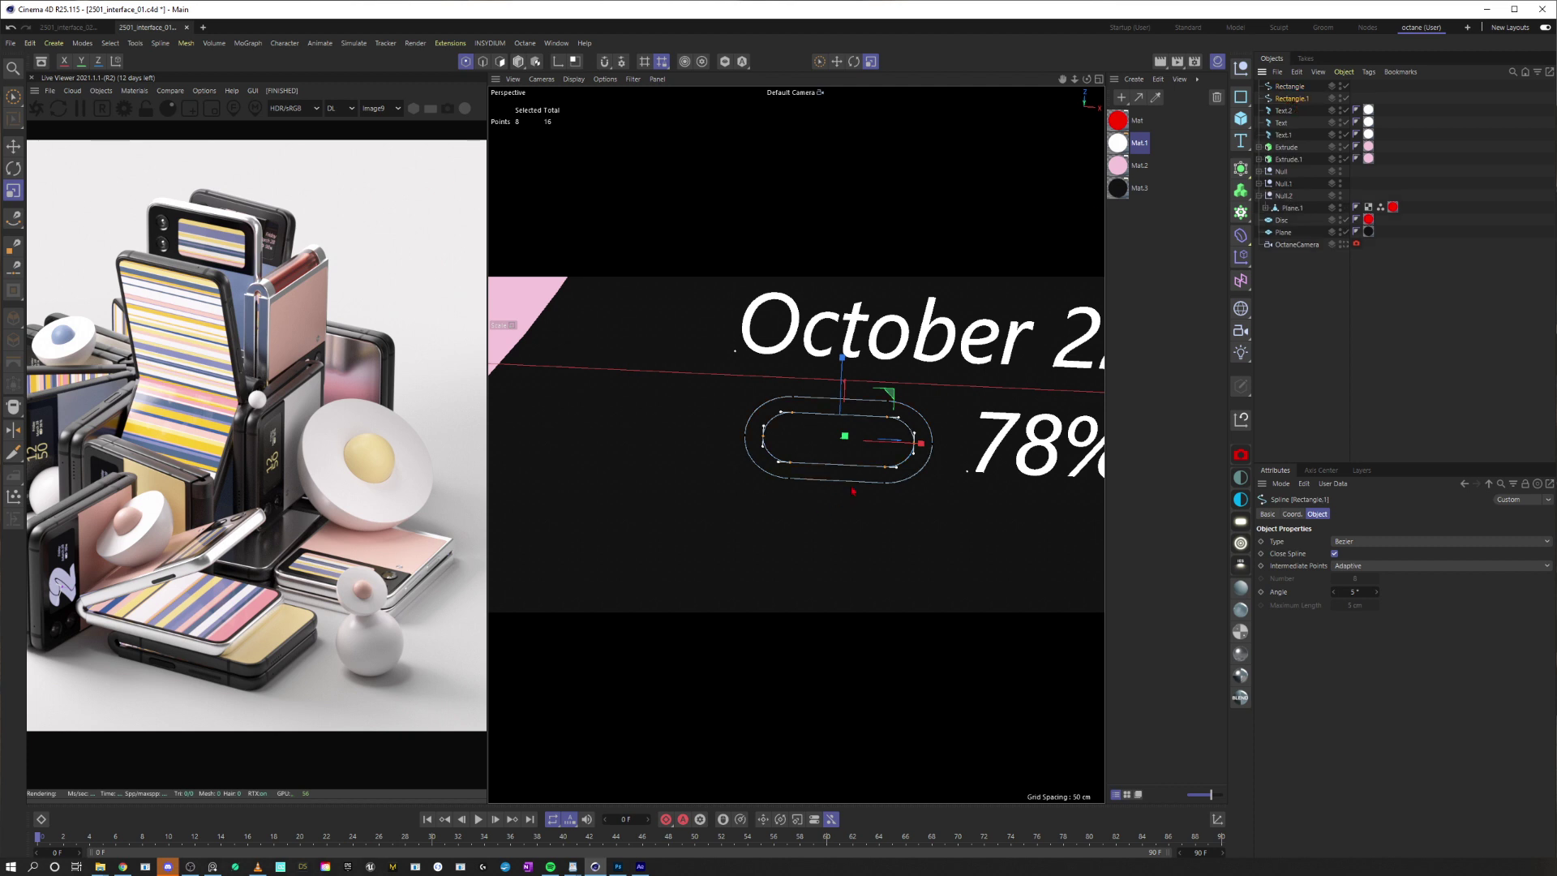
# Remove the outer contour from the duplicated spline, return to object mode and scale the remaining inner contour down uniformly
pyautogui.press('u')
pyautogui.press('i')
pyautogui.click(854, 455)
pyautogui.click(518, 61)
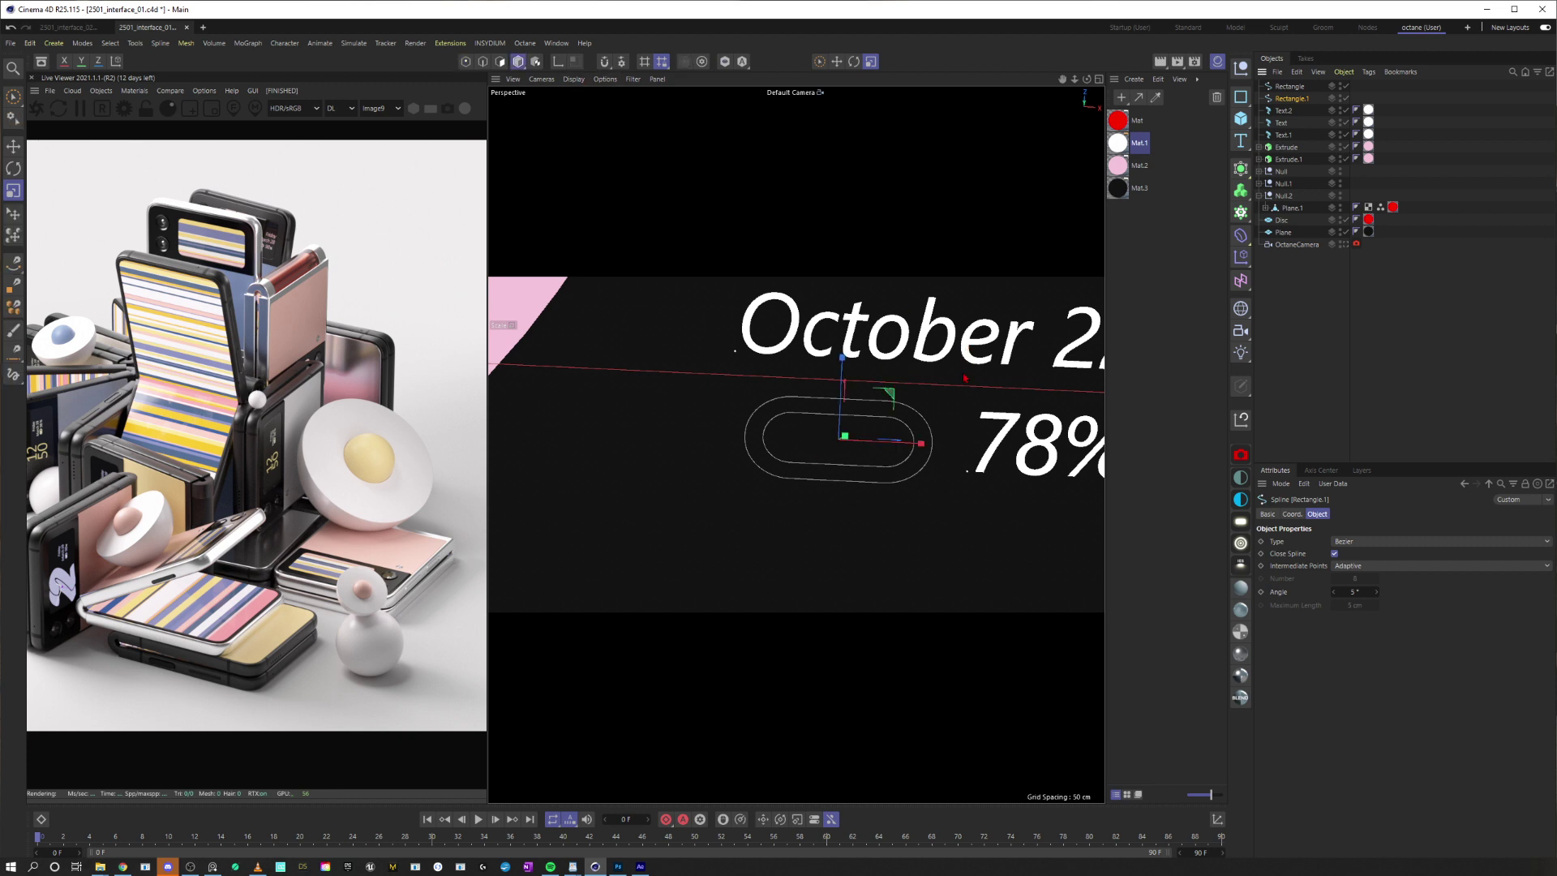
pyautogui.moveTo(965, 378); pyautogui.dragTo(839, 382)
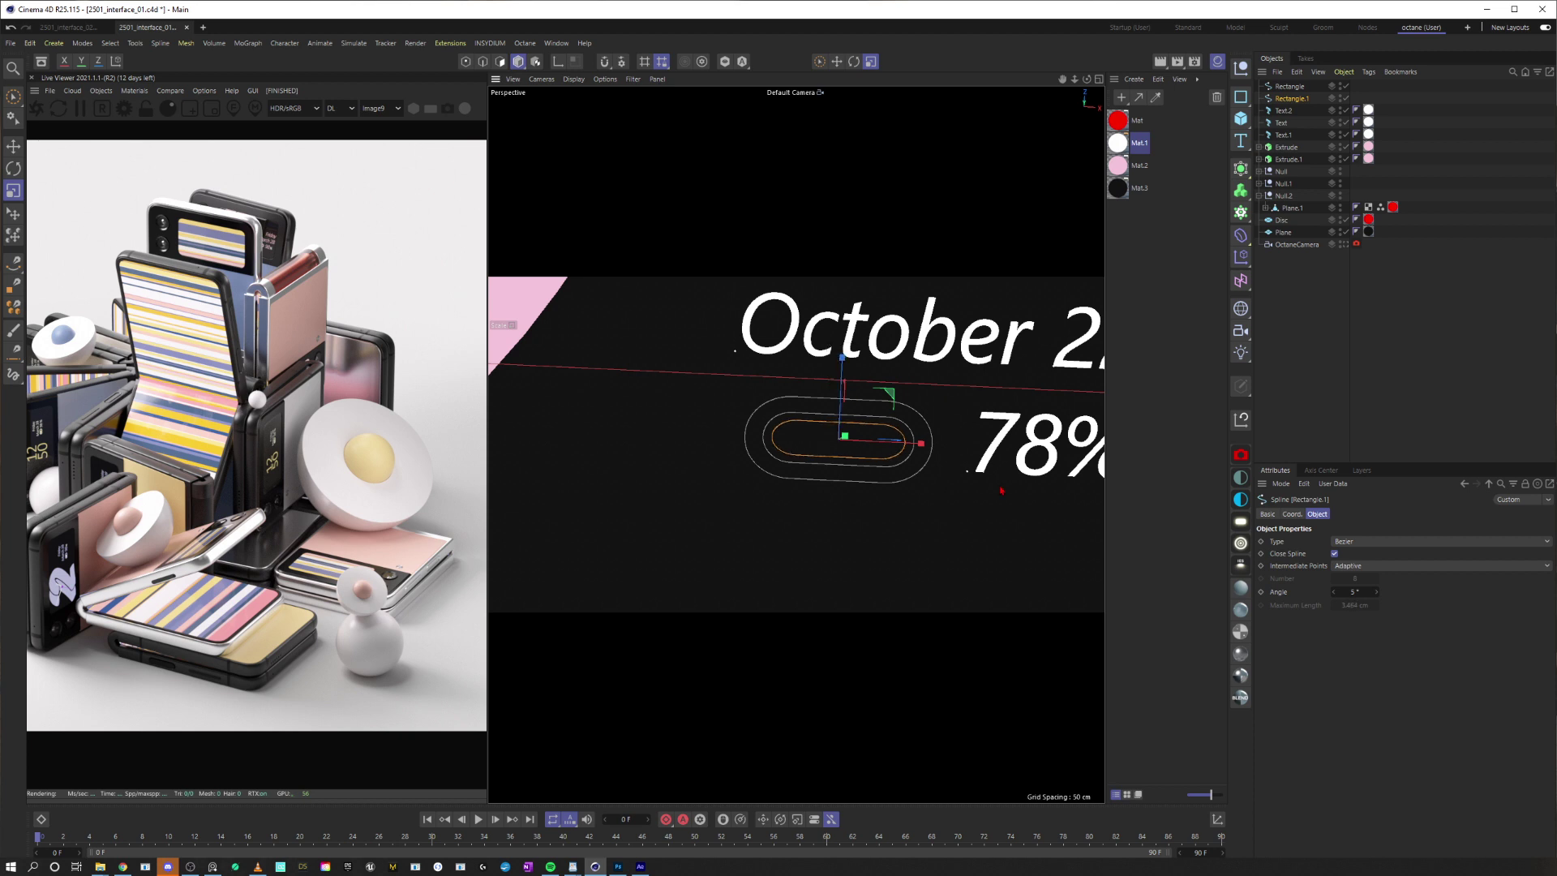
# Add a rectangle spline 10 cm wide and 10 cm high, oriented to the XZ plane
pyautogui.click(1241, 96)
pyautogui.click(1289, 162)
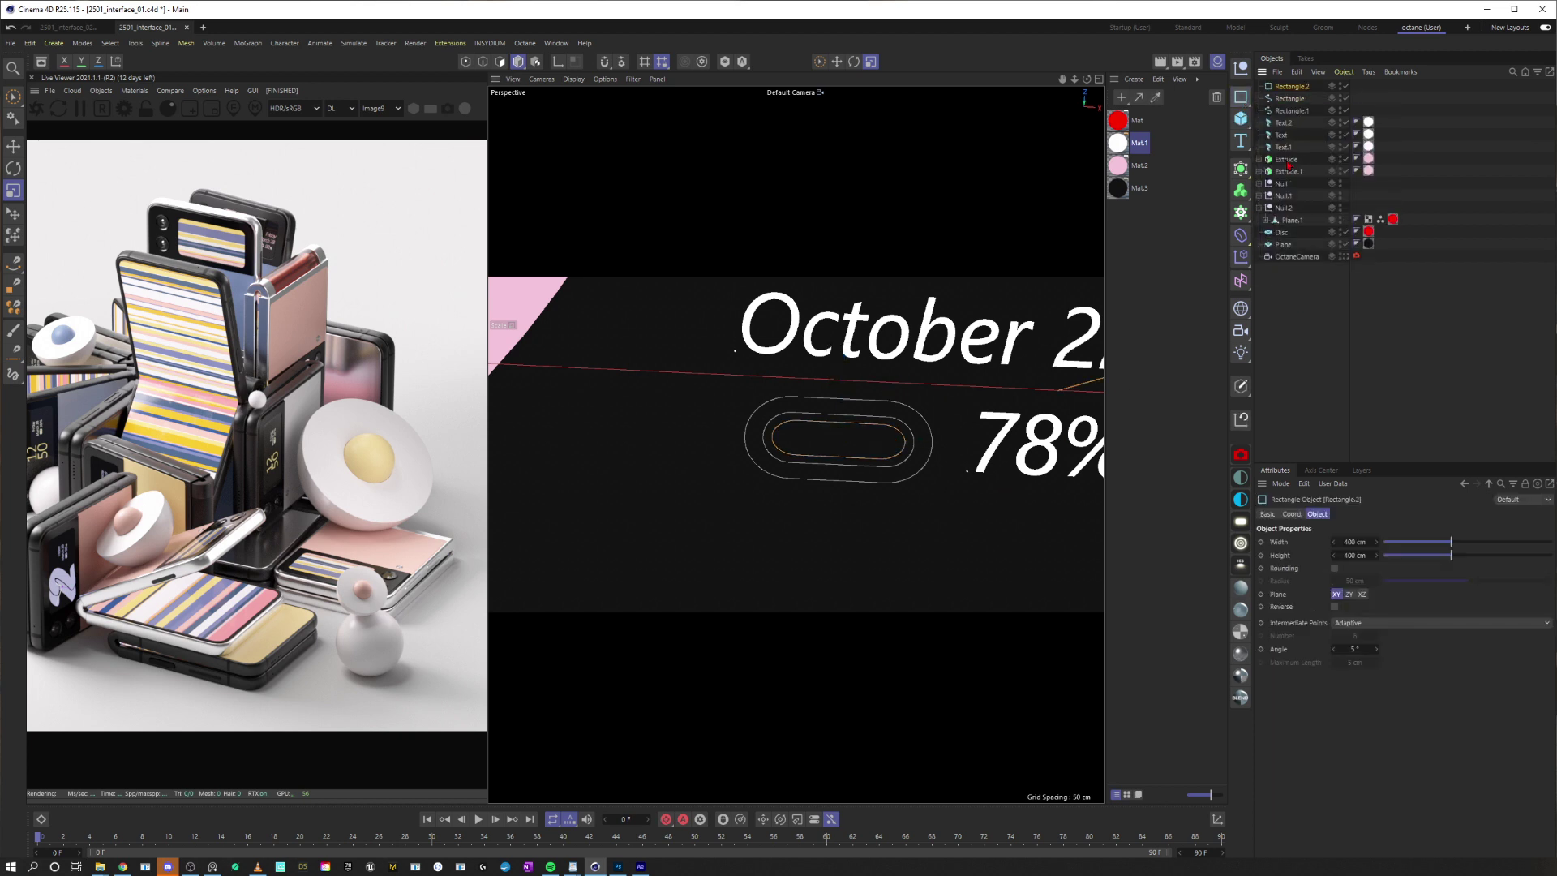
pyautogui.click(1343, 541)
pyautogui.write('10')
pyautogui.press('Tab')
pyautogui.write('10')
pyautogui.press('Return')
pyautogui.click(1361, 594)
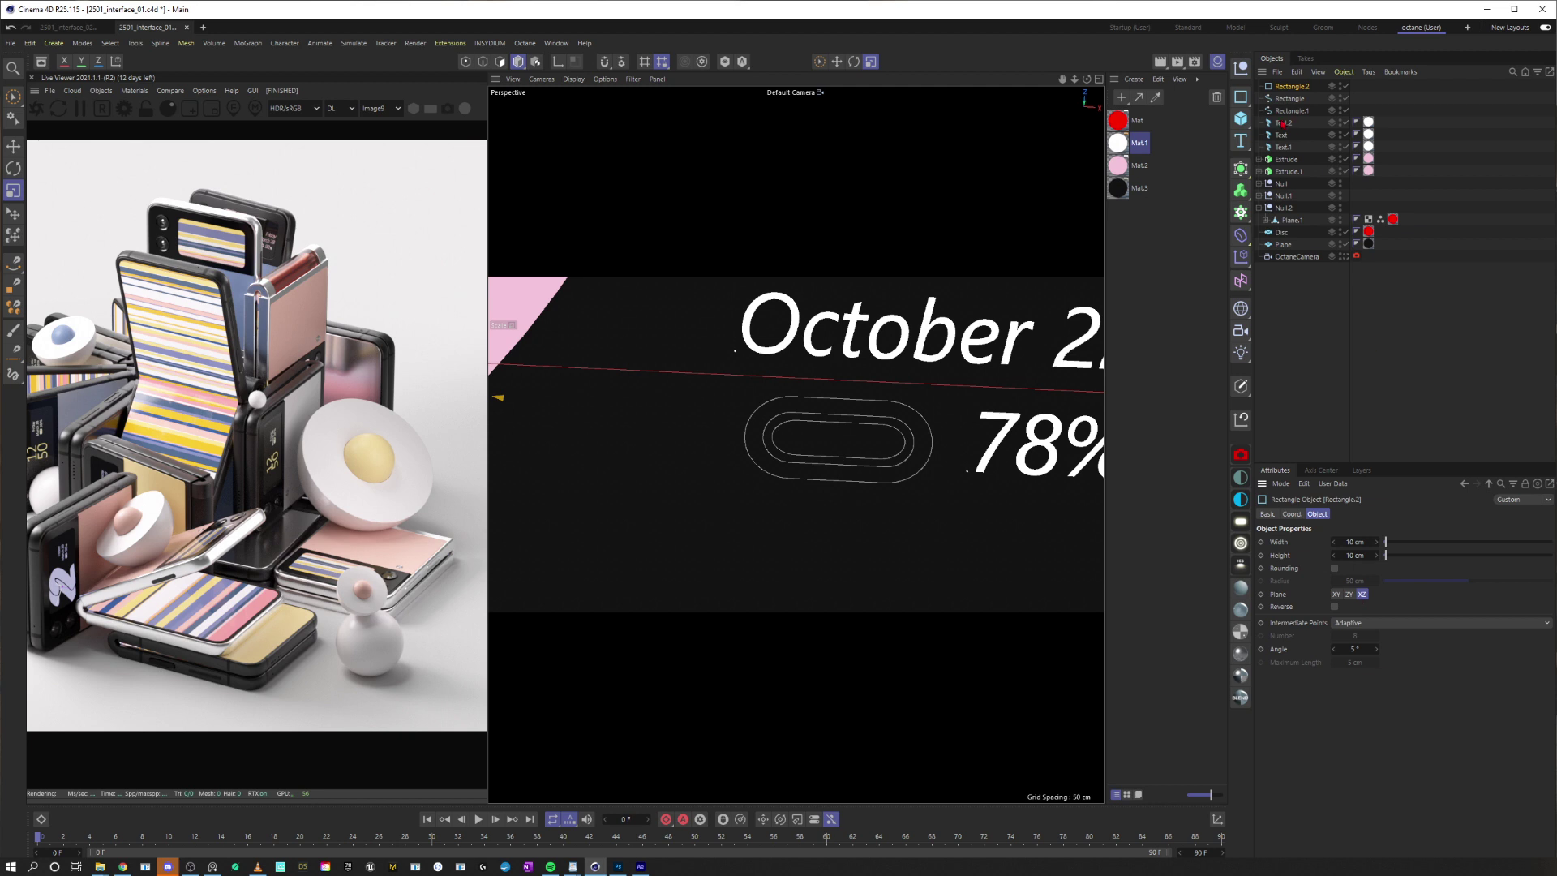
# Move the square over the right end of the innermost battery contour and scale it up beyond the contour's height
pyautogui.moveTo(916, 442); pyautogui.dragTo(965, 444)
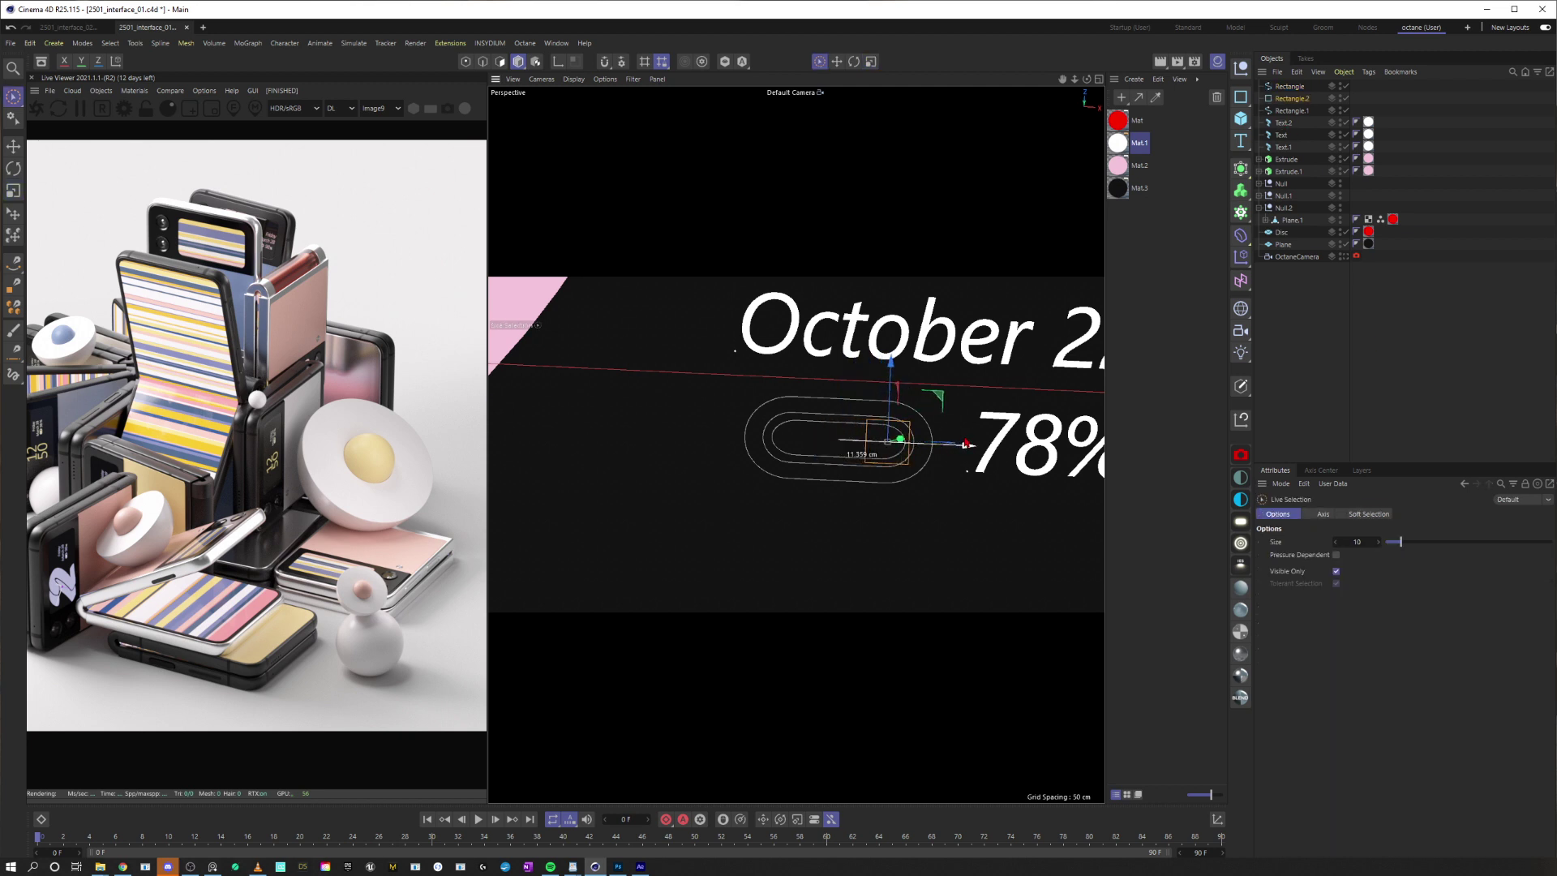
pyautogui.press('t')
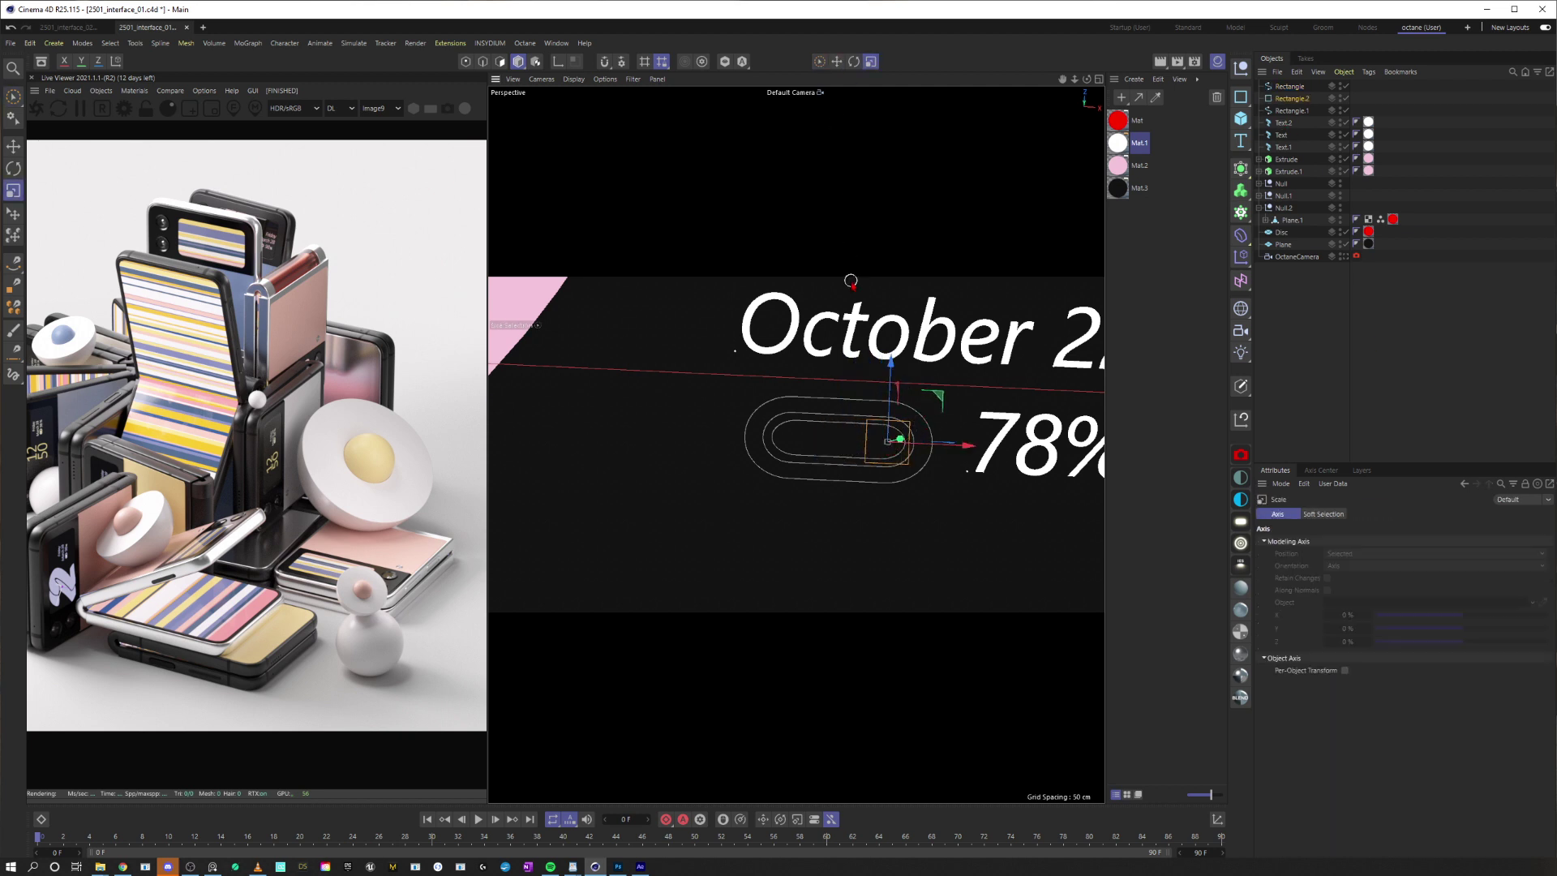
pyautogui.moveTo(851, 282); pyautogui.dragTo(1033, 318)
pyautogui.click(1273, 308)
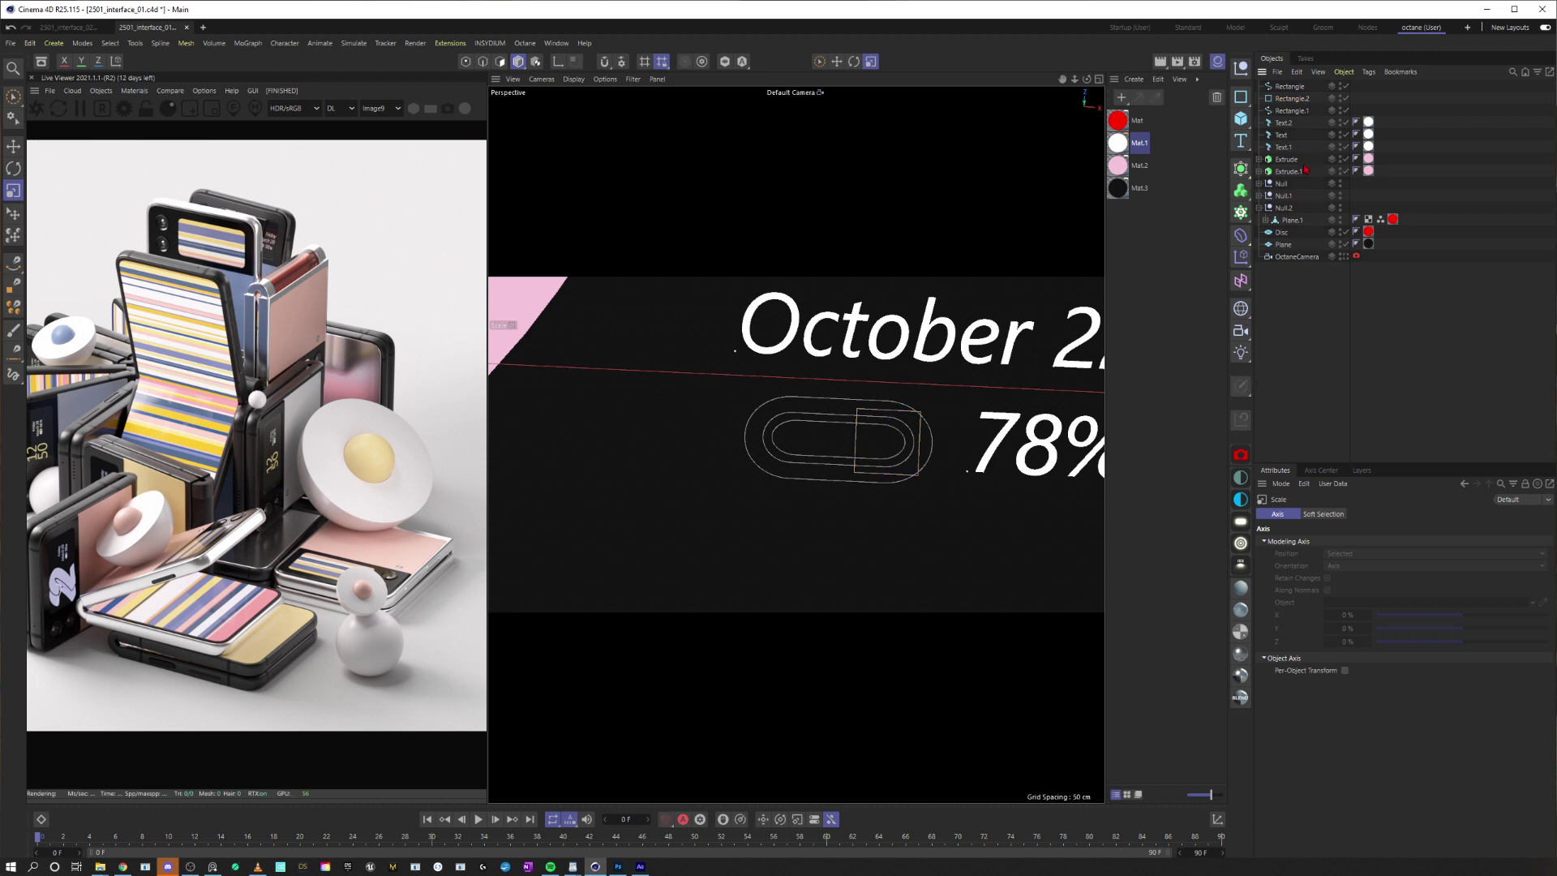
# Create a Spline Mask and make the square and the innermost rounded contour its children
pyautogui.click(1240, 169)
pyautogui.click(1292, 110)
pyautogui.keyDown('ctrl'); pyautogui.click(1294, 123); pyautogui.keyUp('ctrl')
pyautogui.moveTo(1294, 122); pyautogui.dragTo(1292, 87)
pyautogui.click(1291, 88)
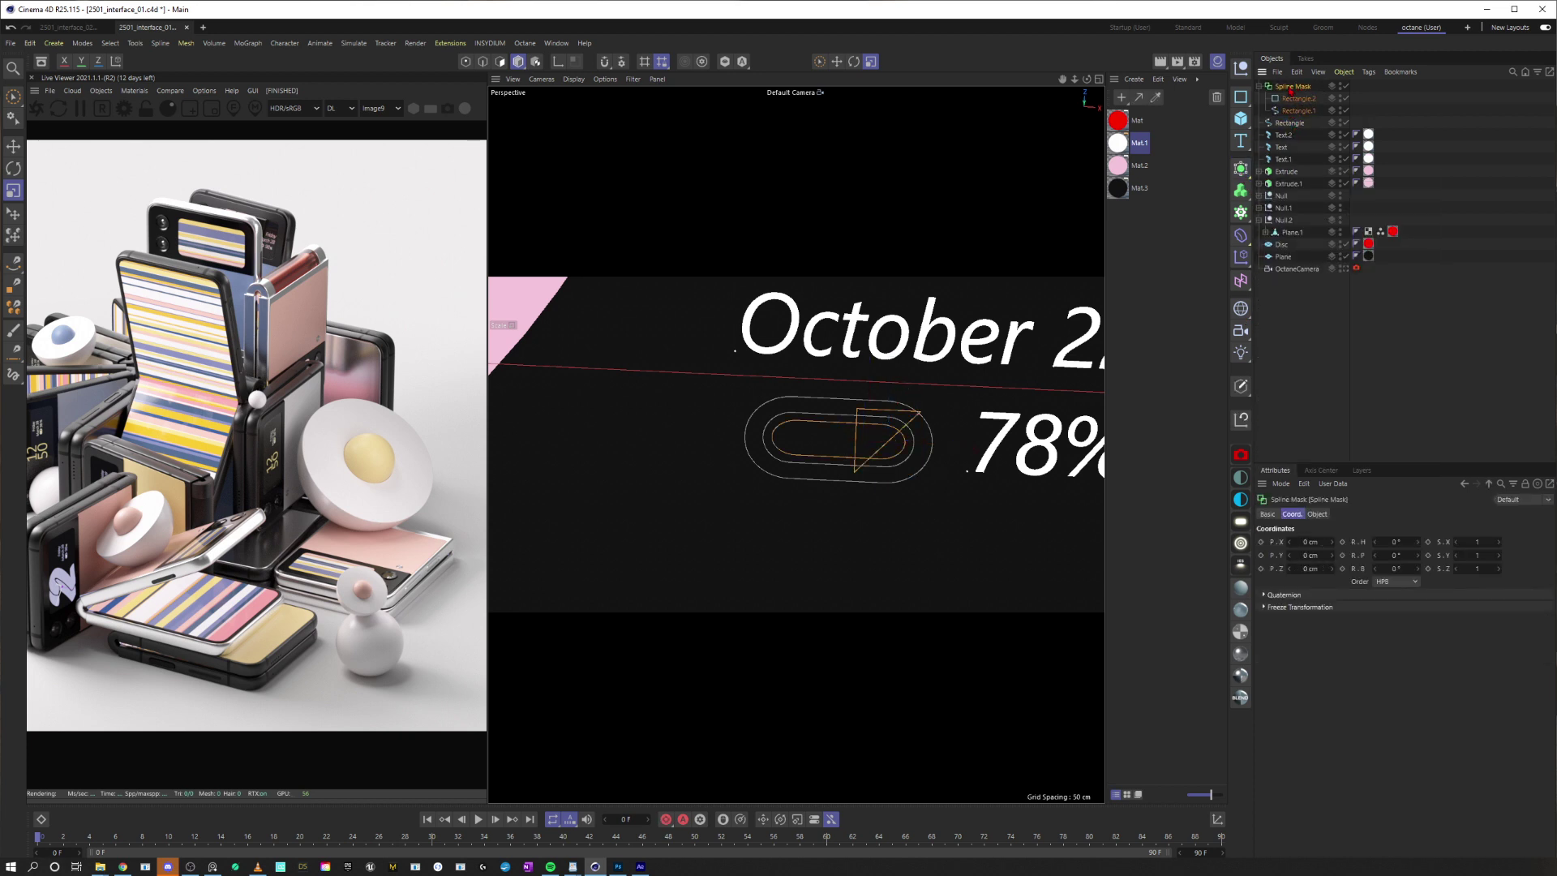
# Set the Spline Mask's axis to XZ (Along Y) and its mode to B subtract A
pyautogui.click(1317, 514)
pyautogui.click(1330, 553)
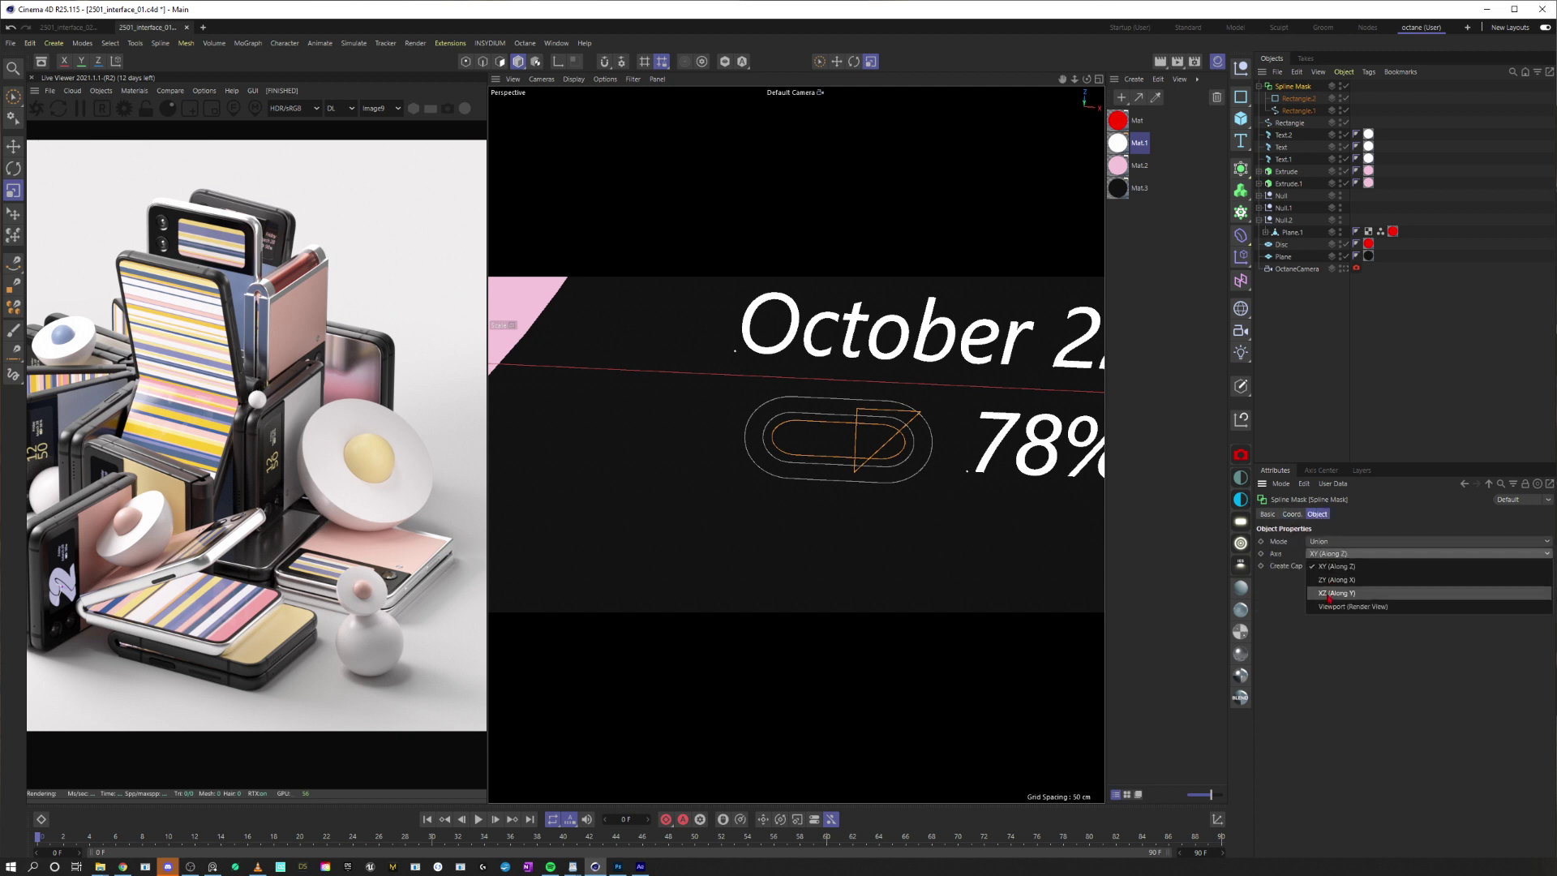
pyautogui.click(1329, 599)
pyautogui.click(1327, 542)
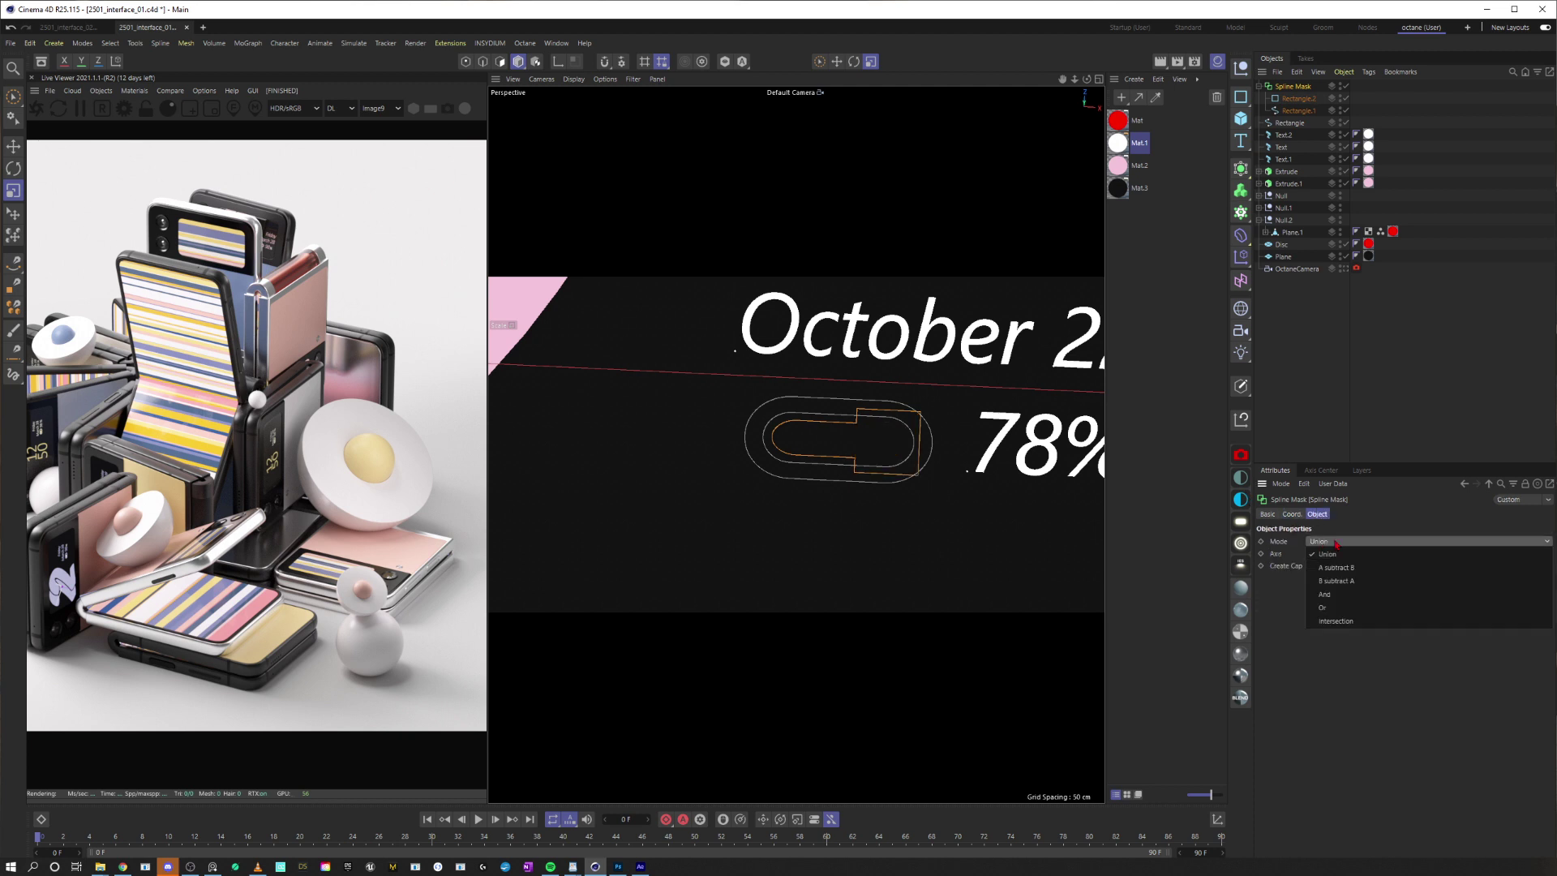
pyautogui.click(1332, 581)
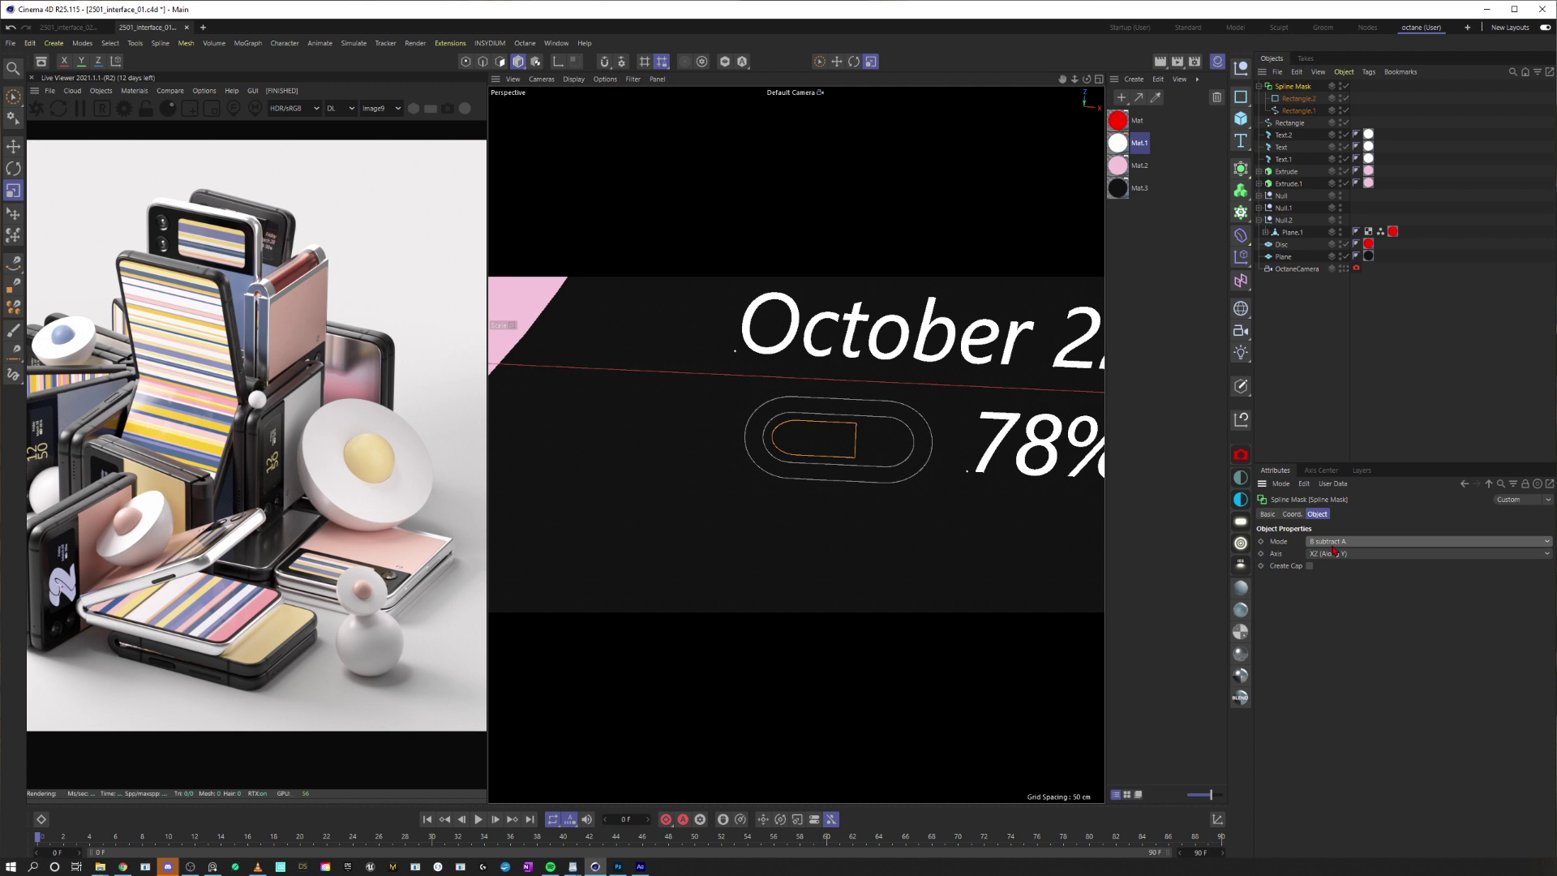
pyautogui.click(671, 403)
# Duplicate the pink Extrude and replace its child spline with the Spline Mask to fill the battery level
pyautogui.scroll(-3, 809, 440)
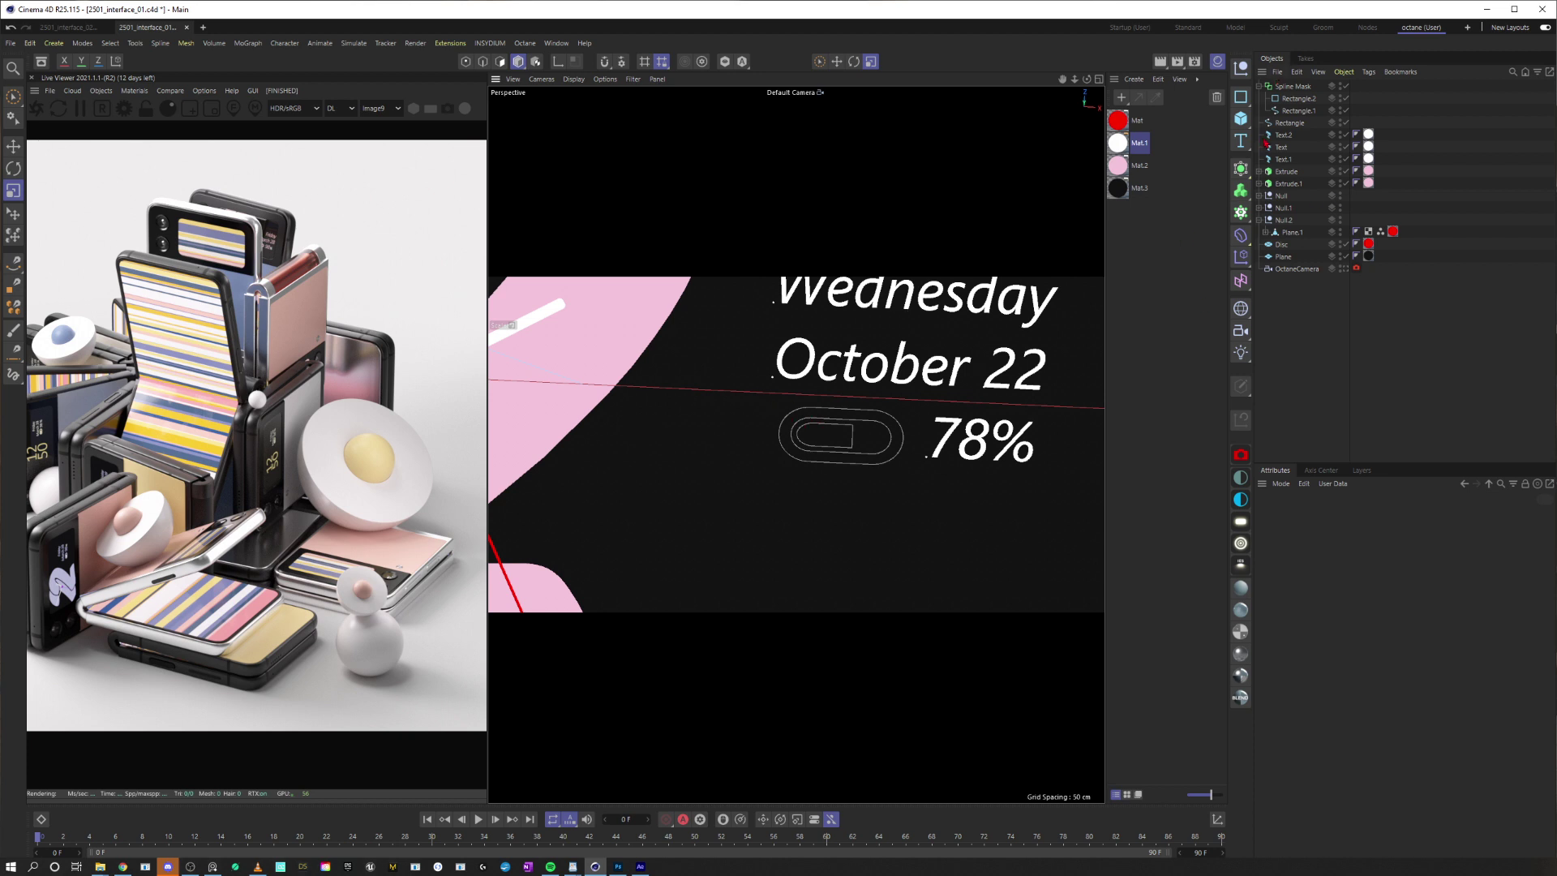
pyautogui.click(1260, 86)
pyautogui.keyDown('ctrl'); pyautogui.moveTo(1284, 159); pyautogui.dragTo(1290, 86); pyautogui.keyUp('ctrl')
pyautogui.click(1260, 86)
pyautogui.click(1290, 99)
pyautogui.press('Delete')
pyautogui.click(1297, 98)
pyautogui.click(1260, 94)
# Make another pink Extrude copy with the outlined Rectangle as its only child to form the battery frame
pyautogui.click(1259, 86)
pyautogui.click(1259, 86)
pyautogui.click(1284, 98)
pyautogui.press('Delete')
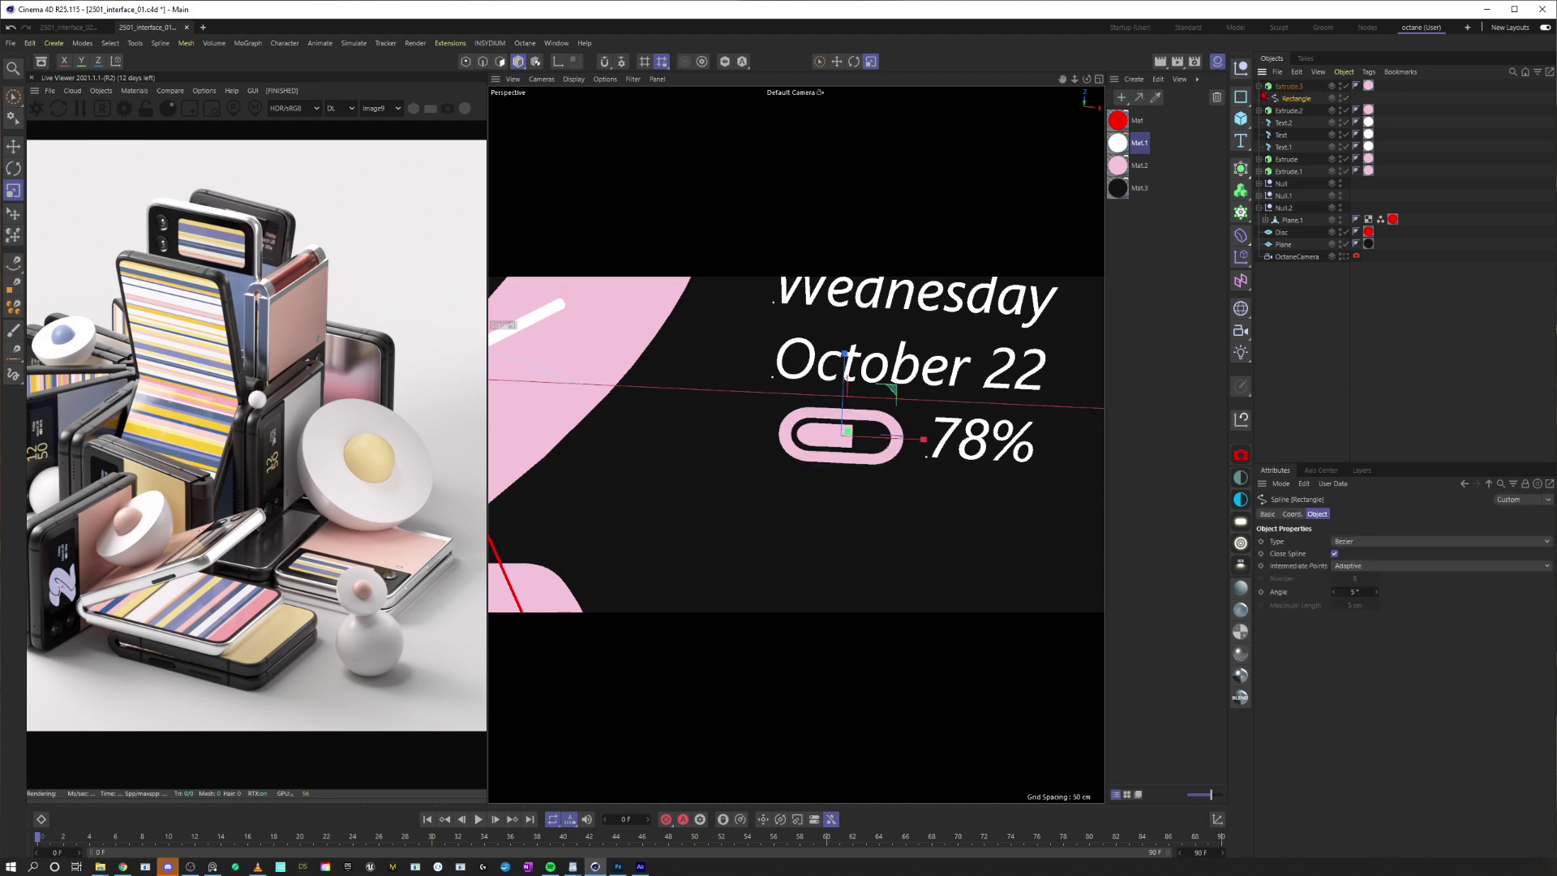
pyautogui.click(1260, 86)
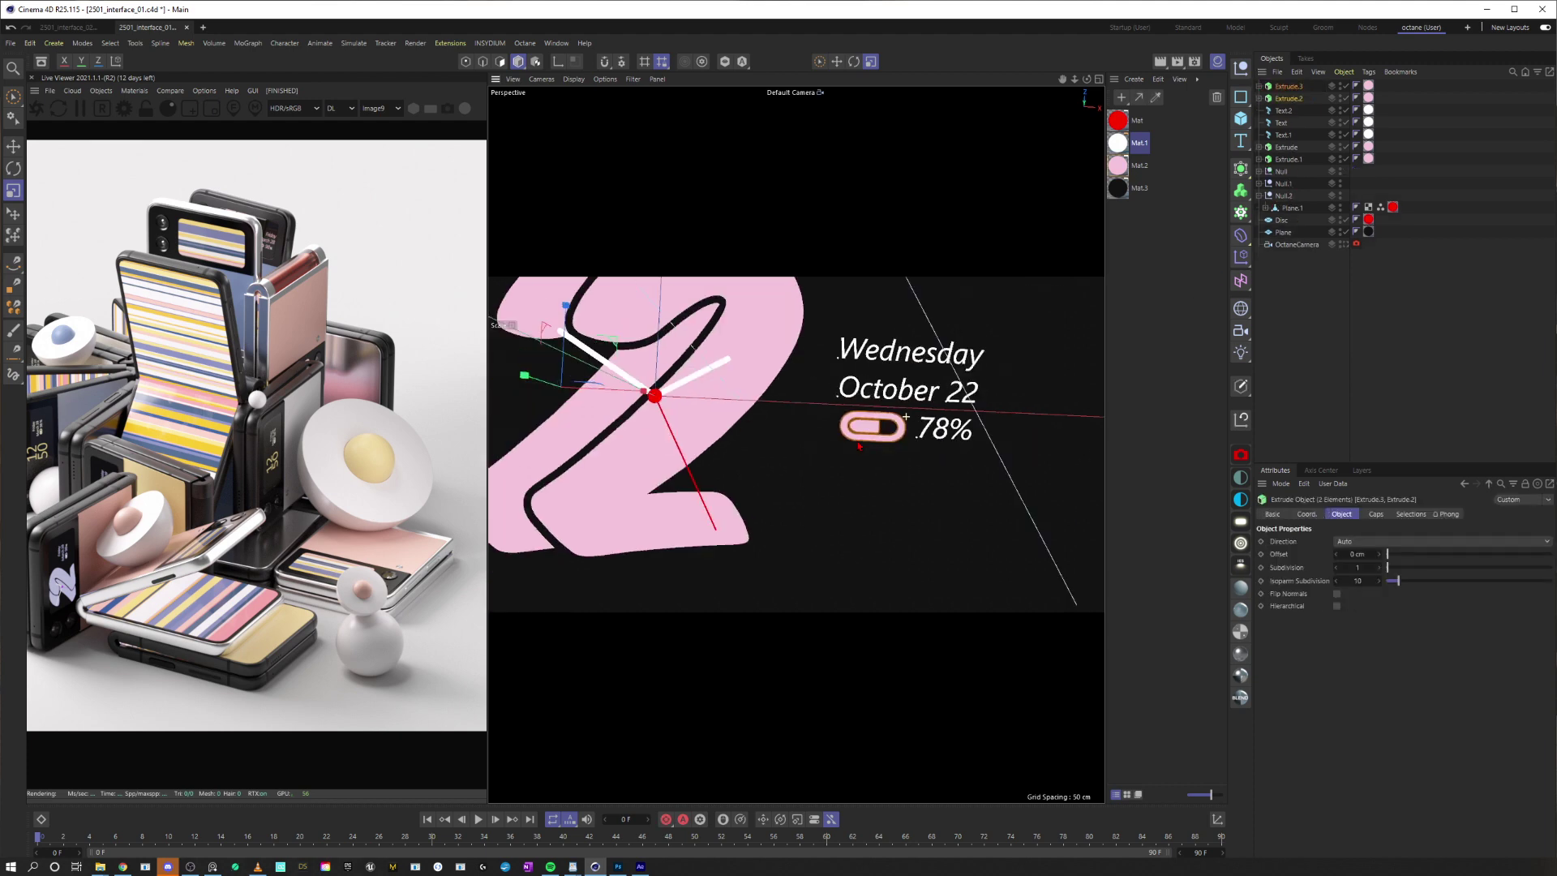
# Center the battery frame's Extrude axis on its child Rectangle with the Axis Center action Parent to
pyautogui.moveTo(858, 446)
pyautogui.keyDown('alt'); pyautogui.mouseDown(button='right')
pyautogui.moveTo(924, 413)
pyautogui.moveTo(844, 448)
pyautogui.mouseUp(button='right'); pyautogui.keyUp('alt')
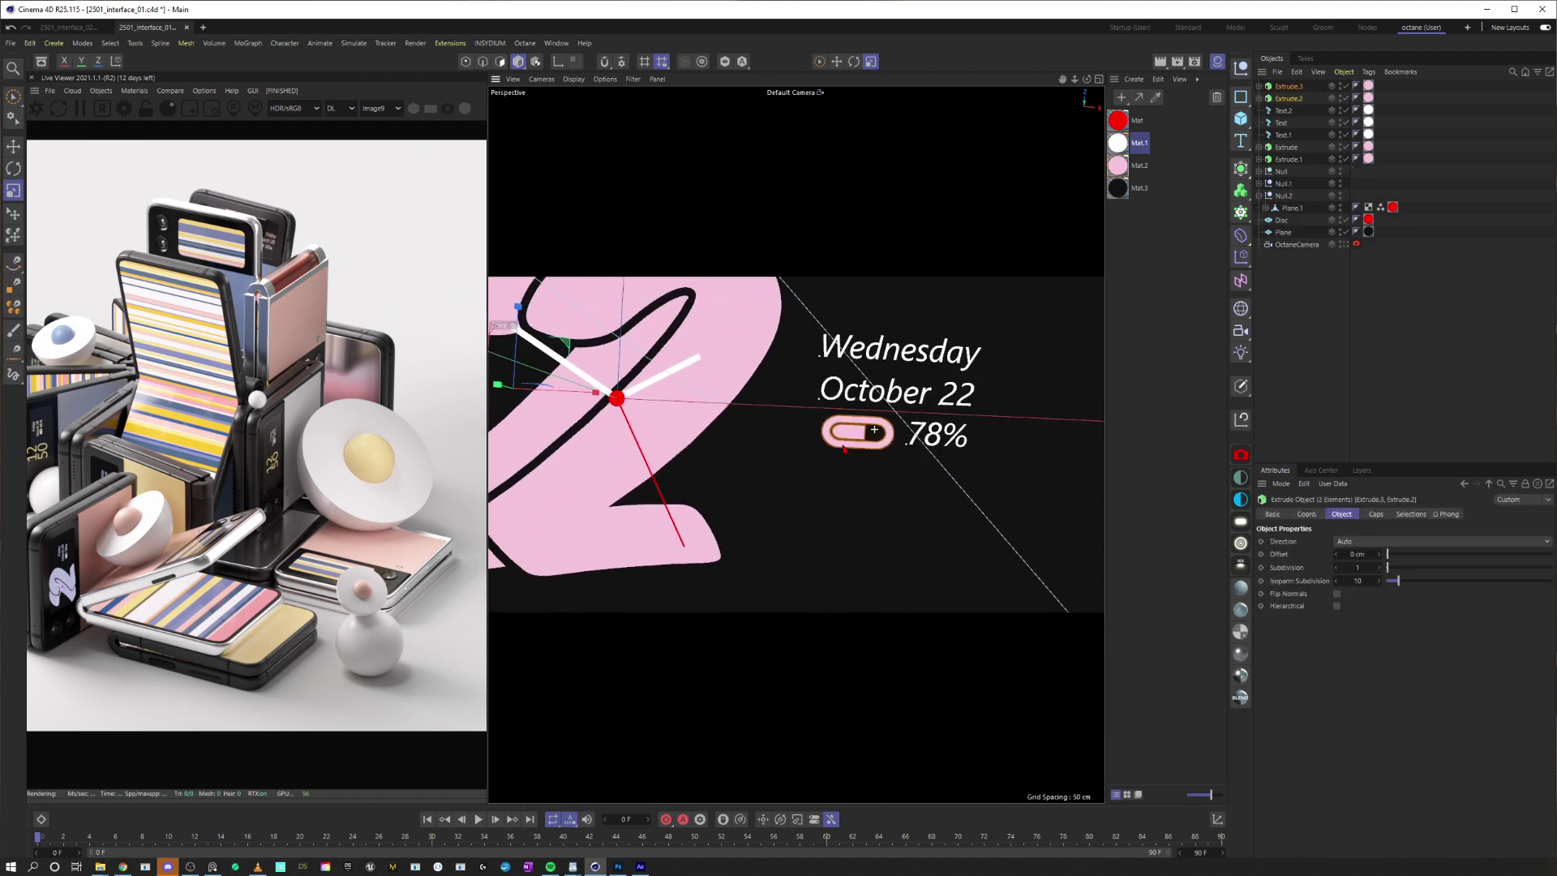
pyautogui.press('9')
pyautogui.moveTo(722, 370)
pyautogui.keyDown('alt'); pyautogui.mouseDown(button='right')
pyautogui.moveTo(688, 387)
pyautogui.moveTo(699, 381)
pyautogui.mouseUp(button='right'); pyautogui.keyUp('alt')
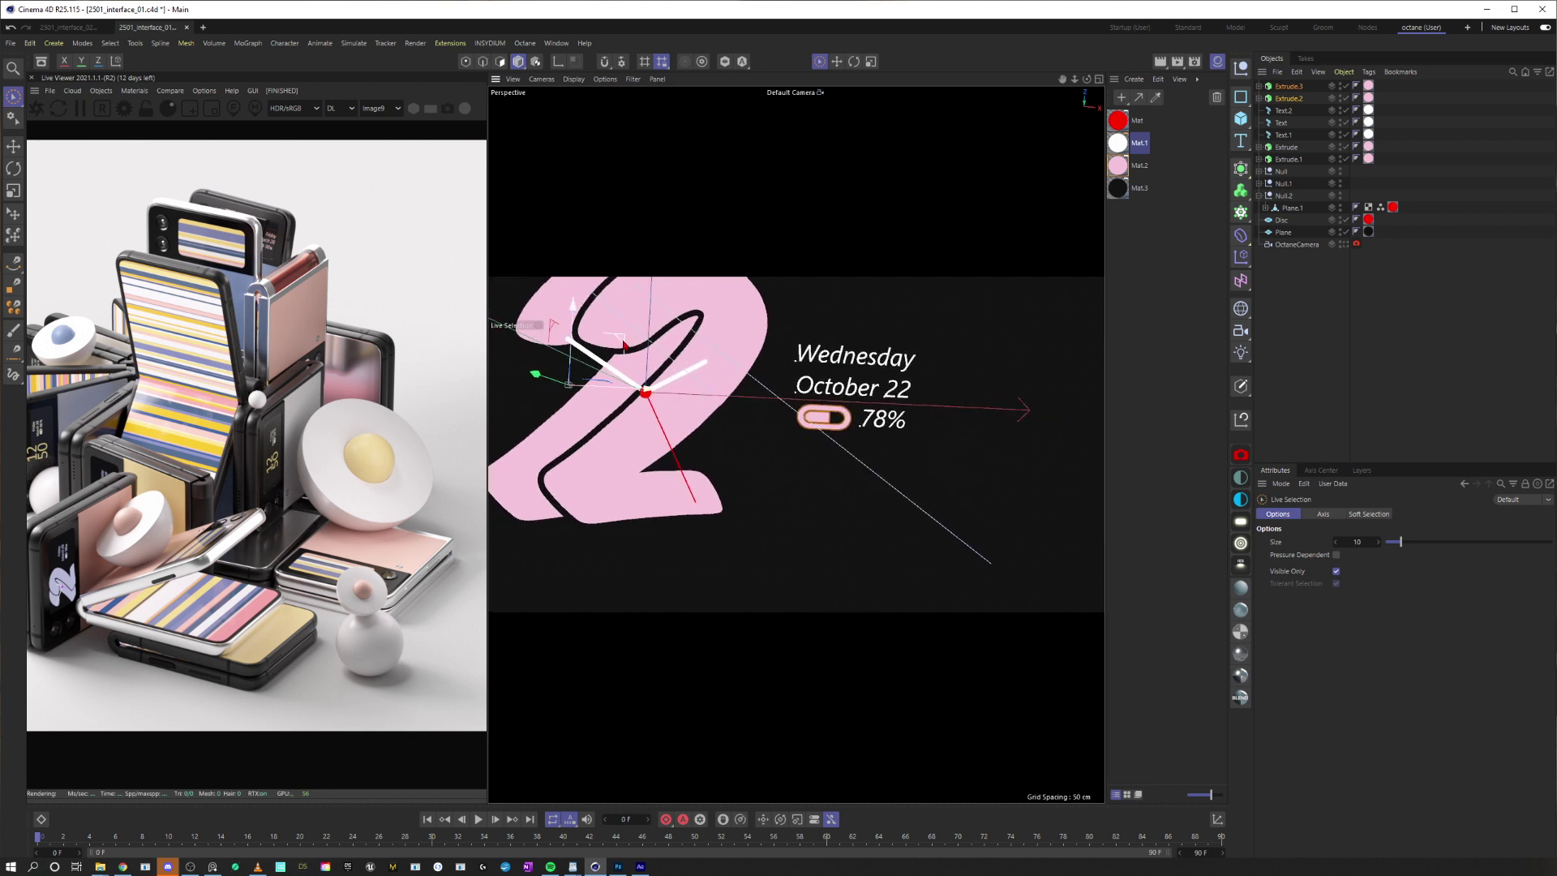
pyautogui.moveTo(617, 338); pyautogui.dragTo(568, 383)
pyautogui.click(823, 418)
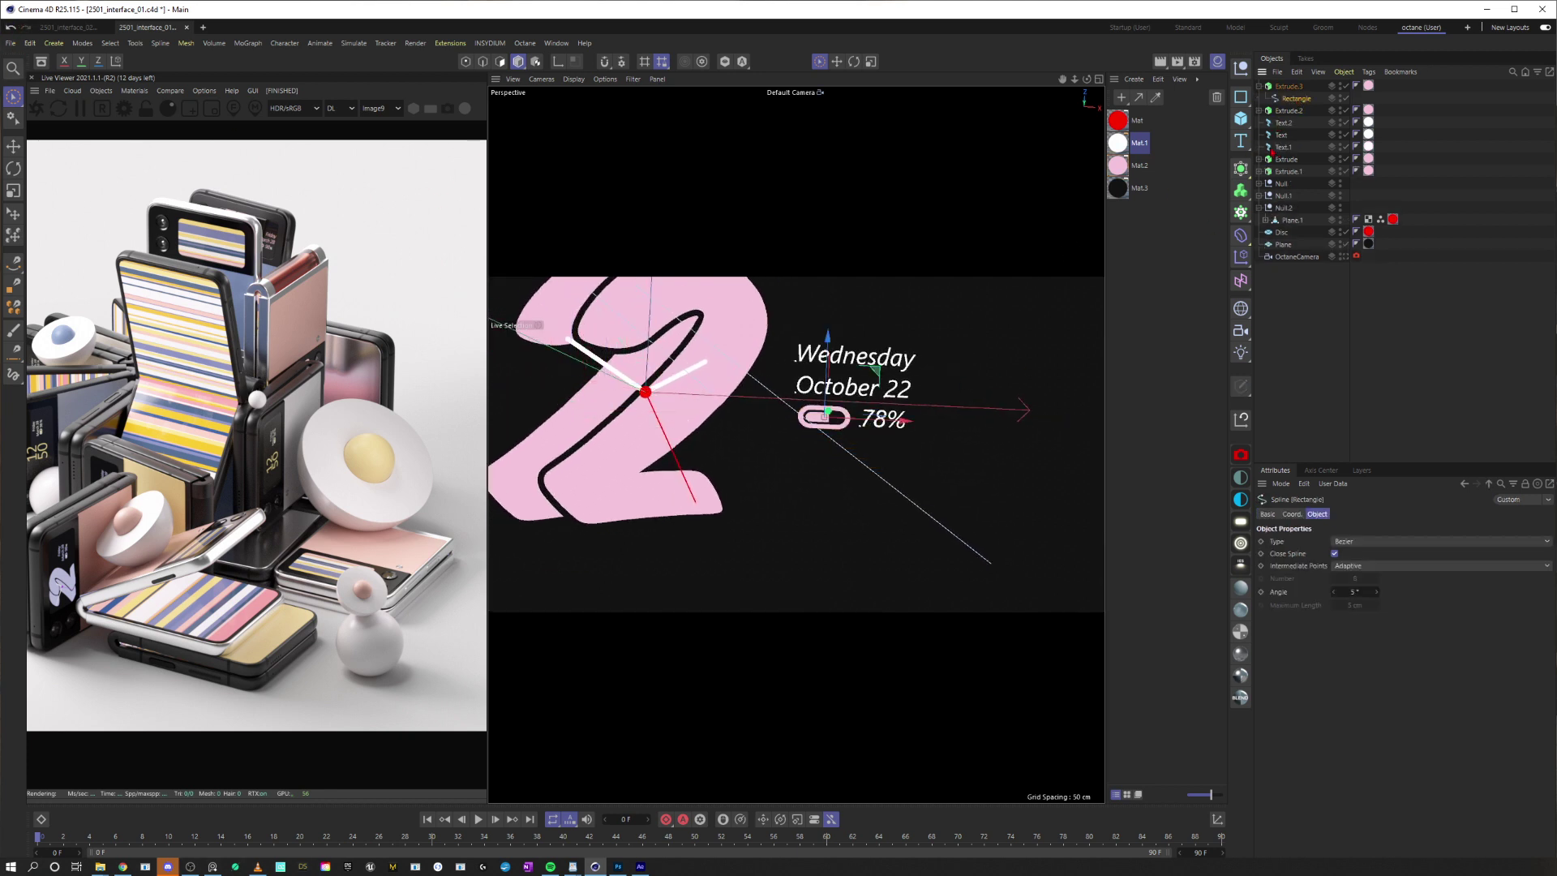
pyautogui.click(1323, 471)
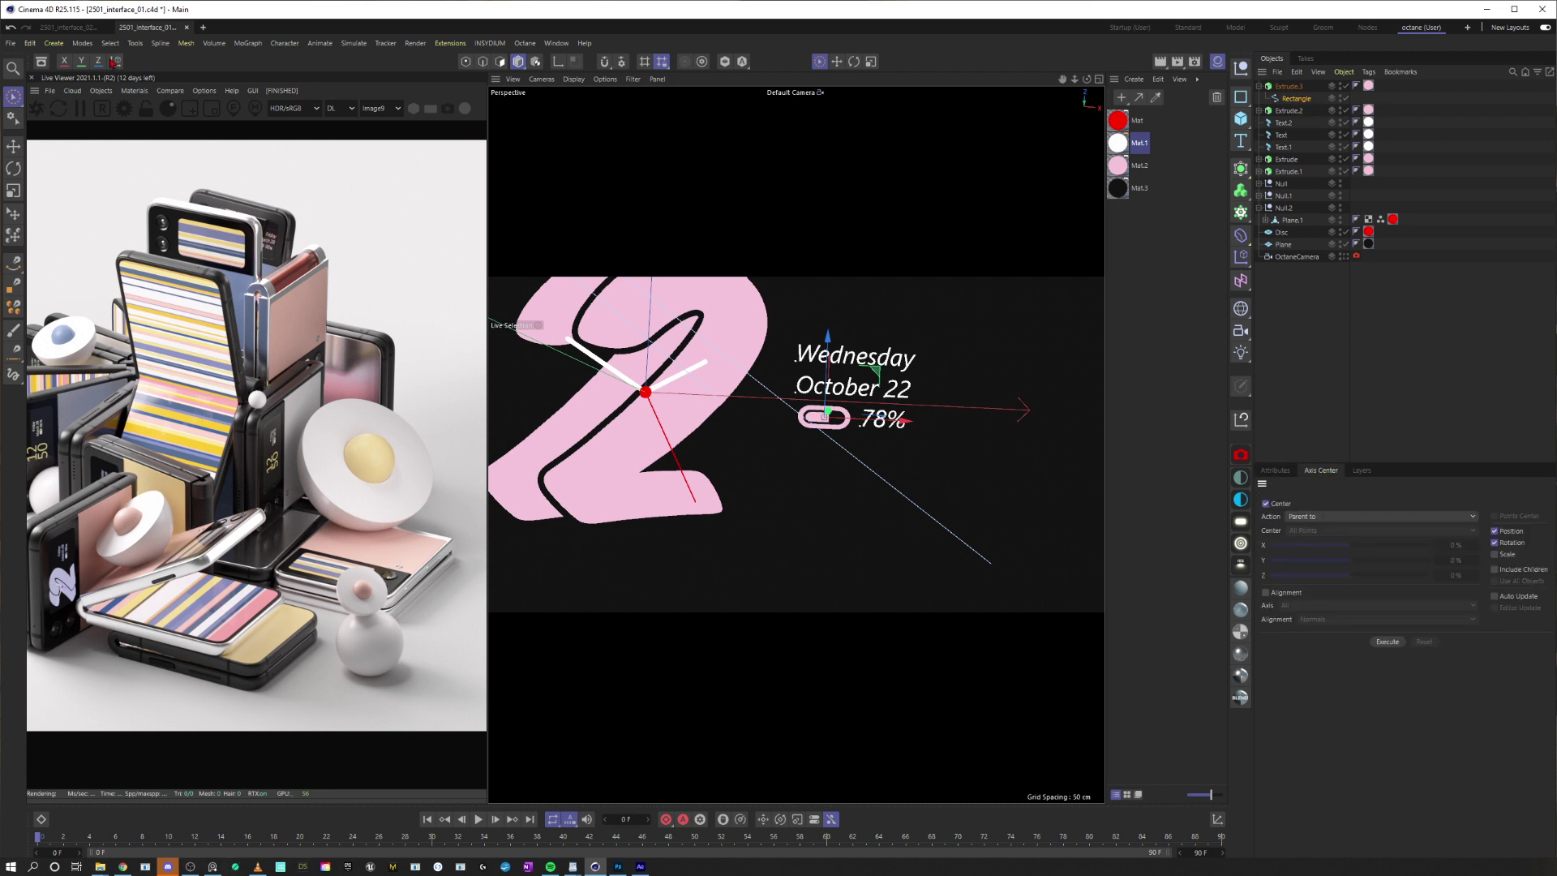
pyautogui.click(133, 43)
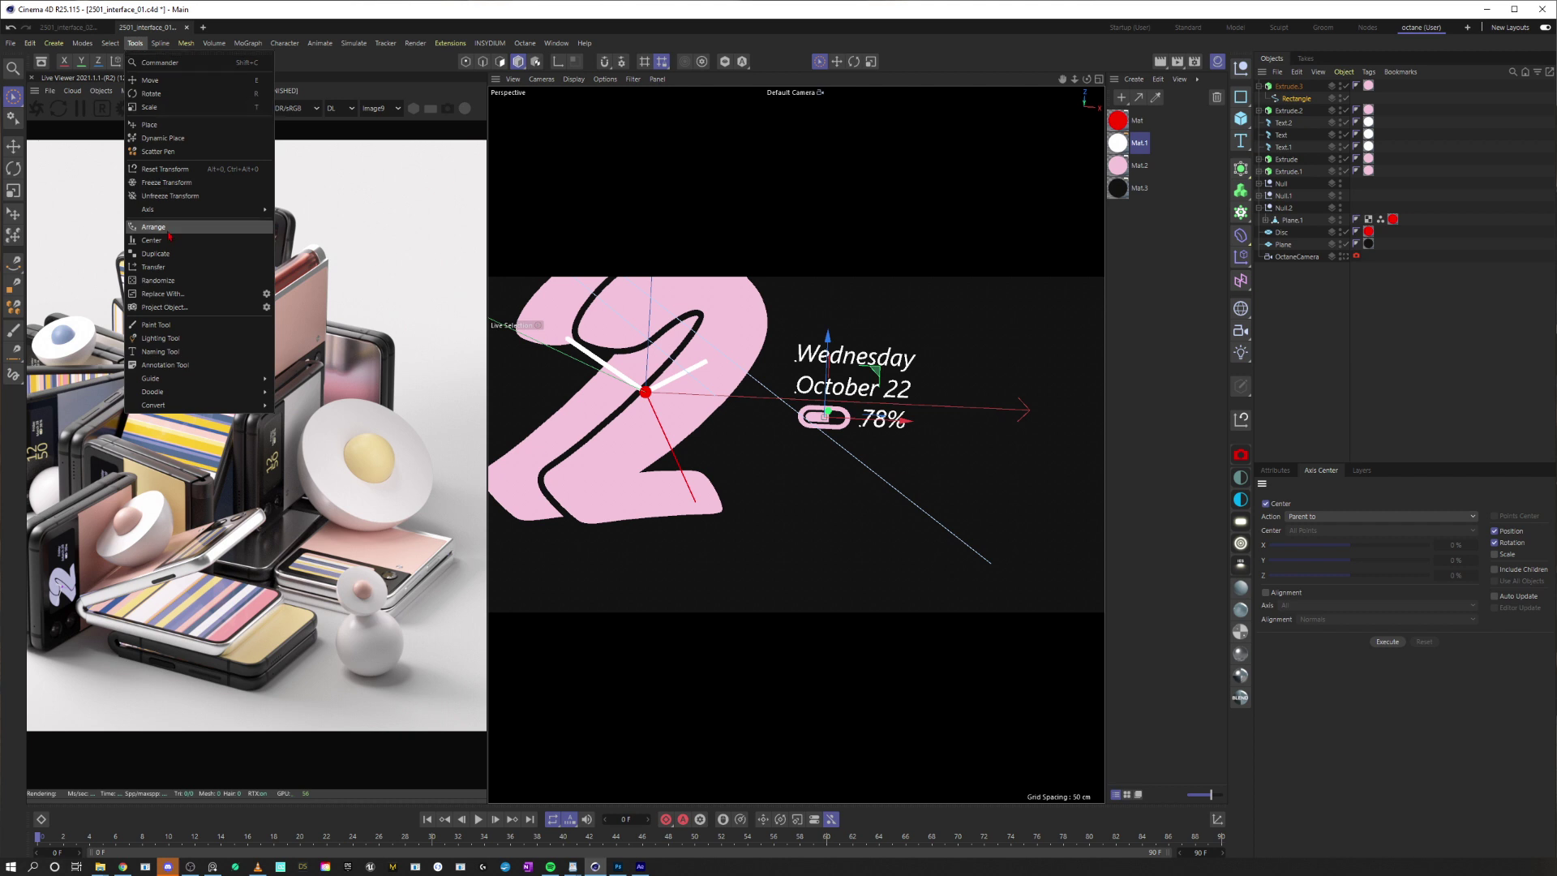
pyautogui.moveTo(163, 211)
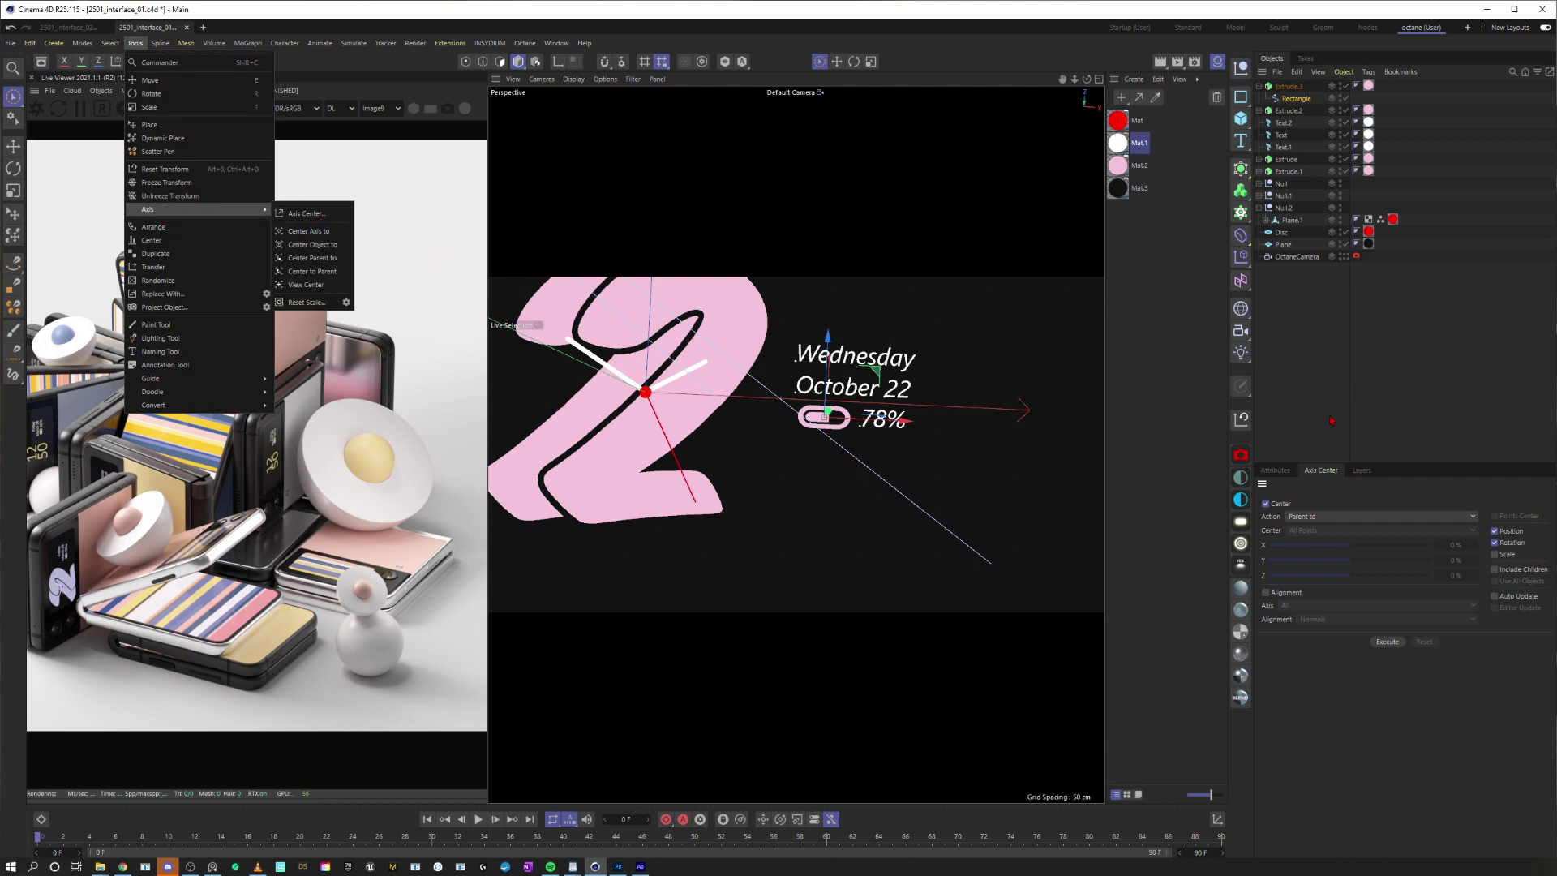
pyautogui.click(1316, 475)
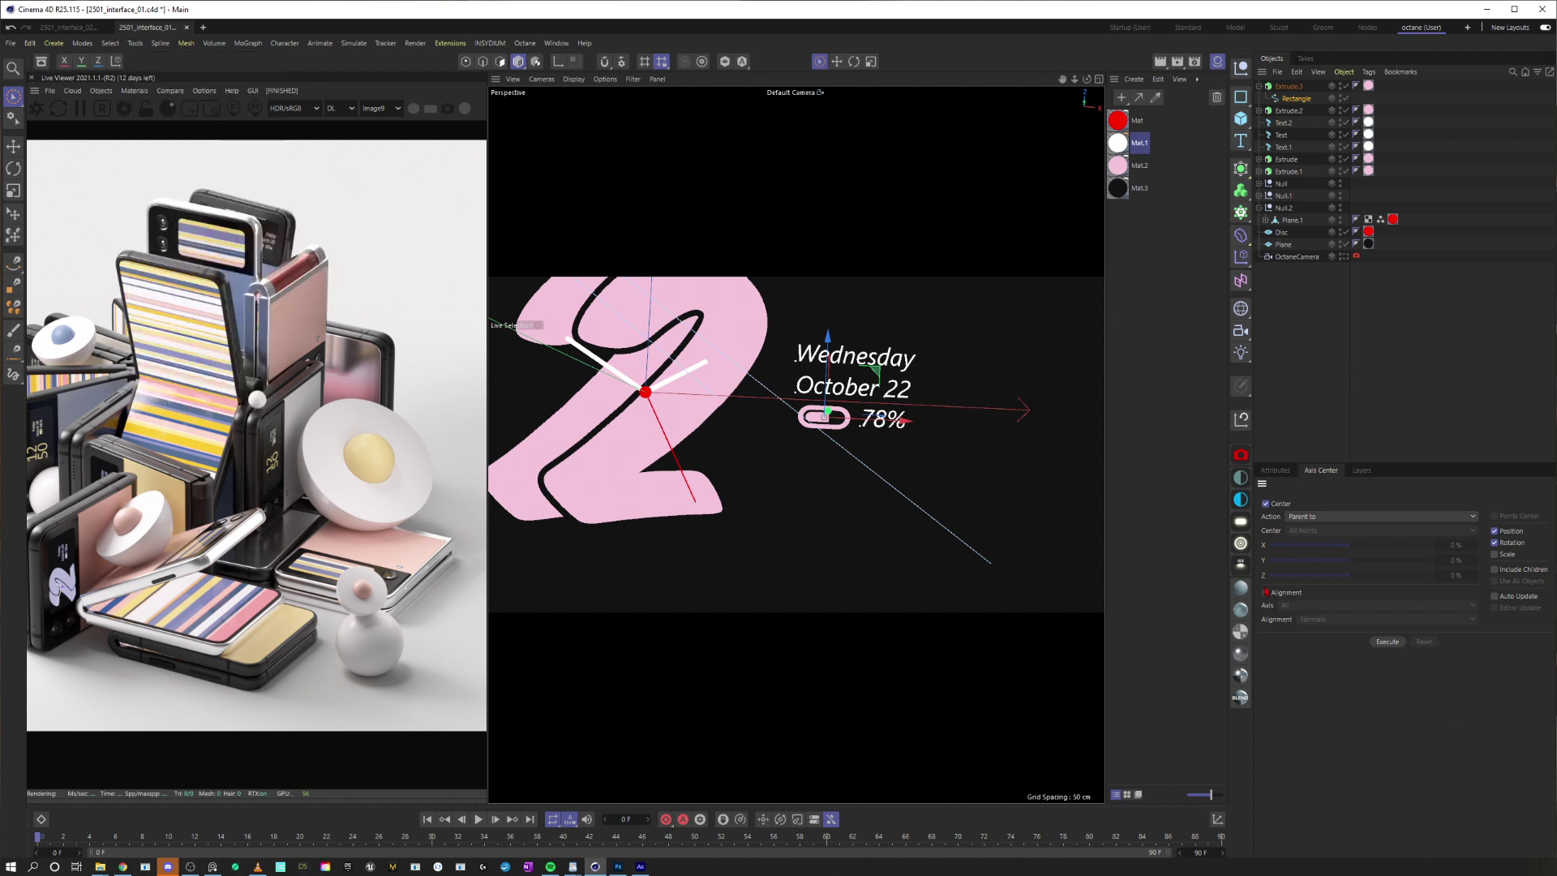
pyautogui.click(1388, 642)
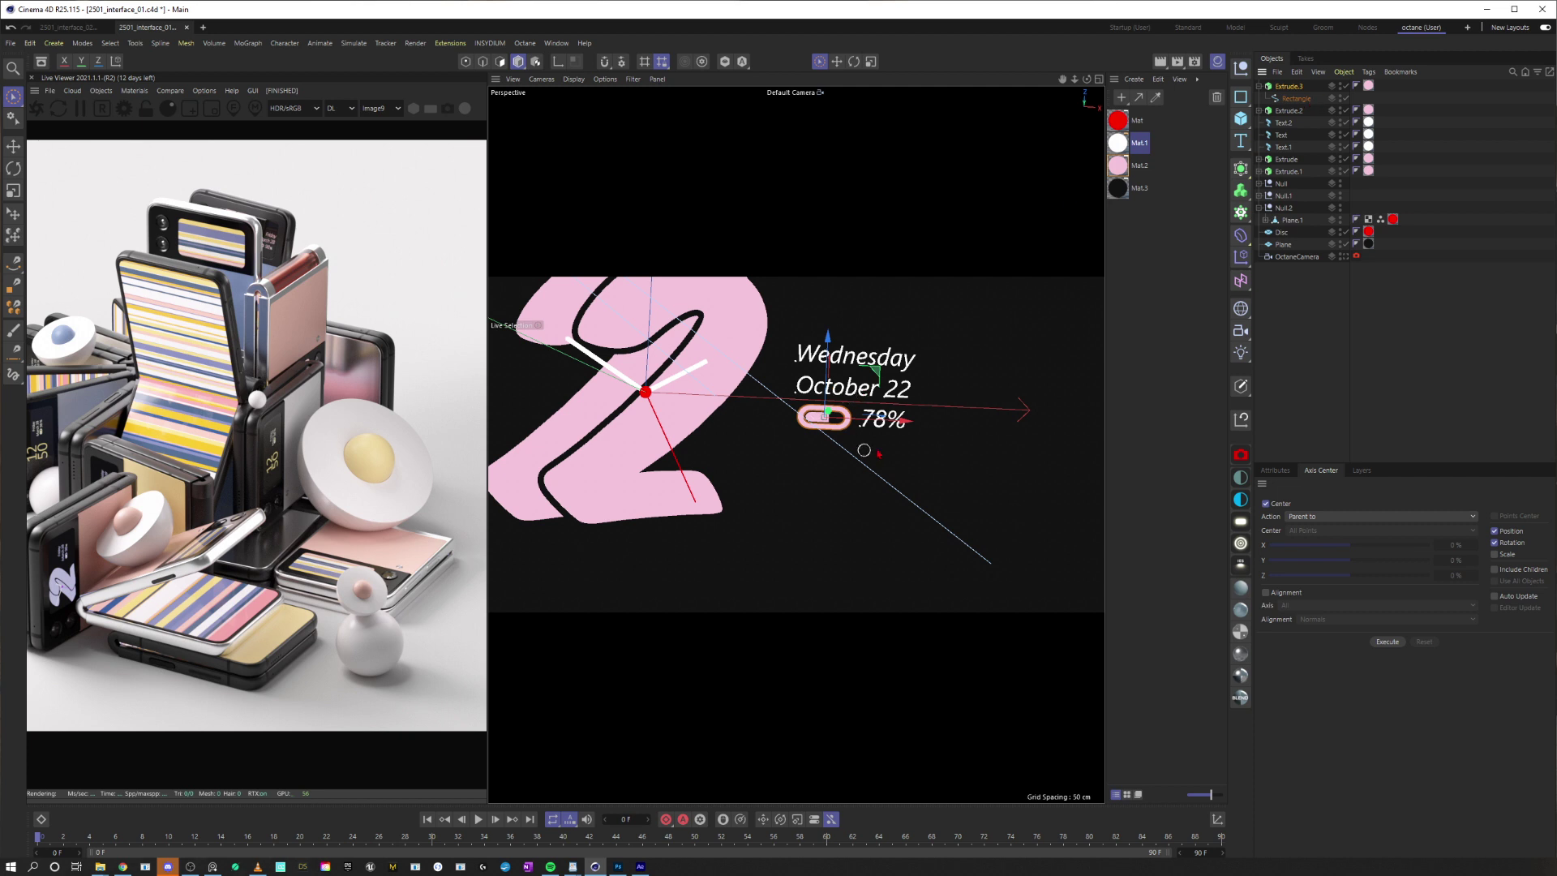
# Run the Axis Center action Parent to on the cutting square inside the battery level's Spline Mask
pyautogui.click(1288, 110)
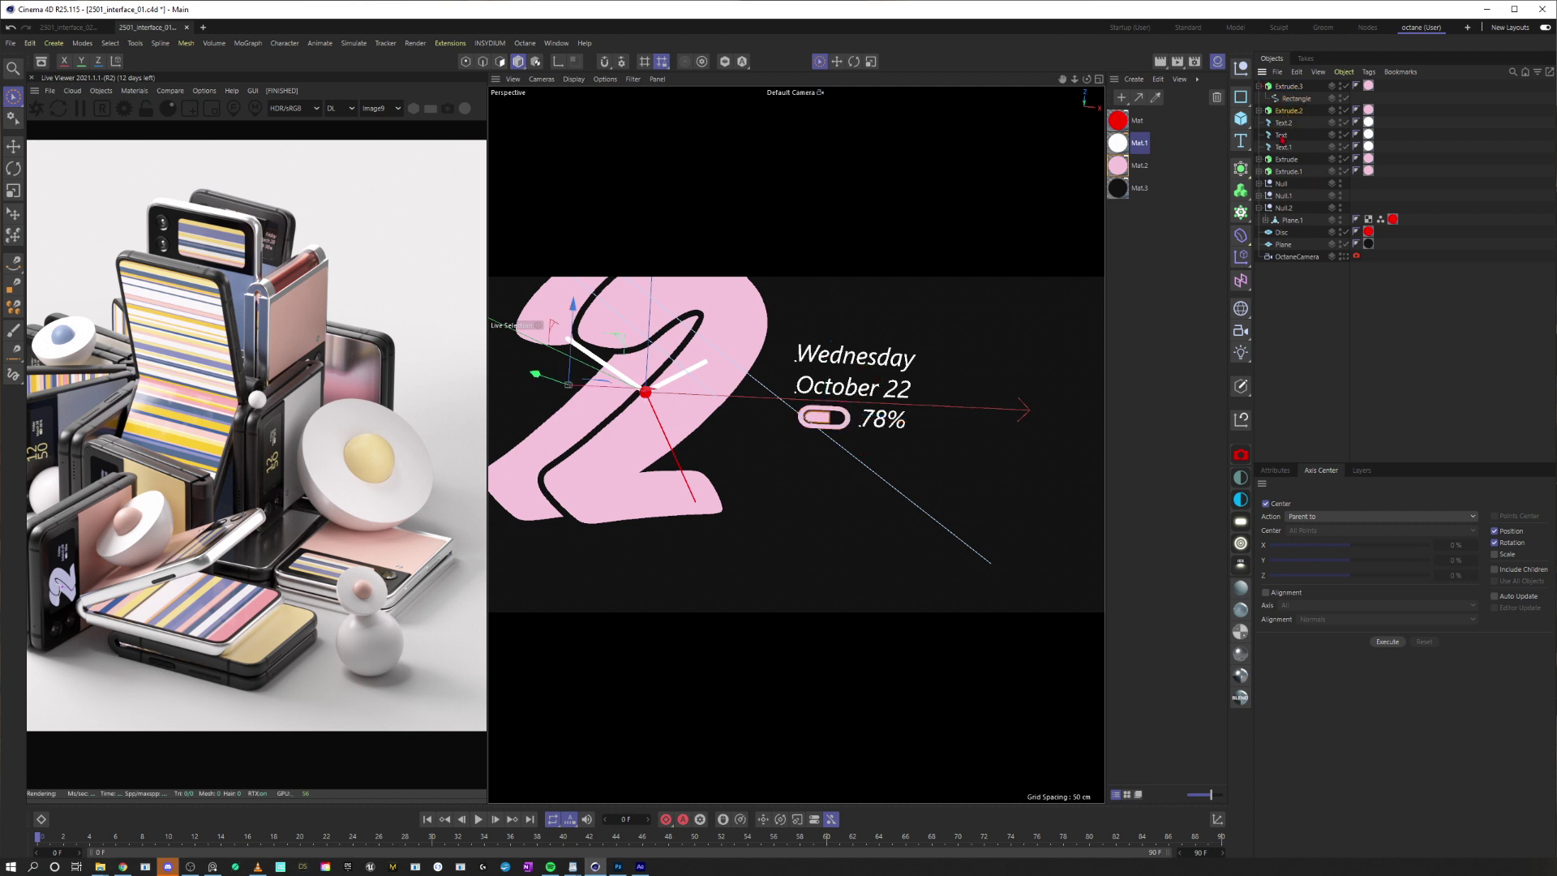
pyautogui.click(1261, 111)
pyautogui.click(1289, 123)
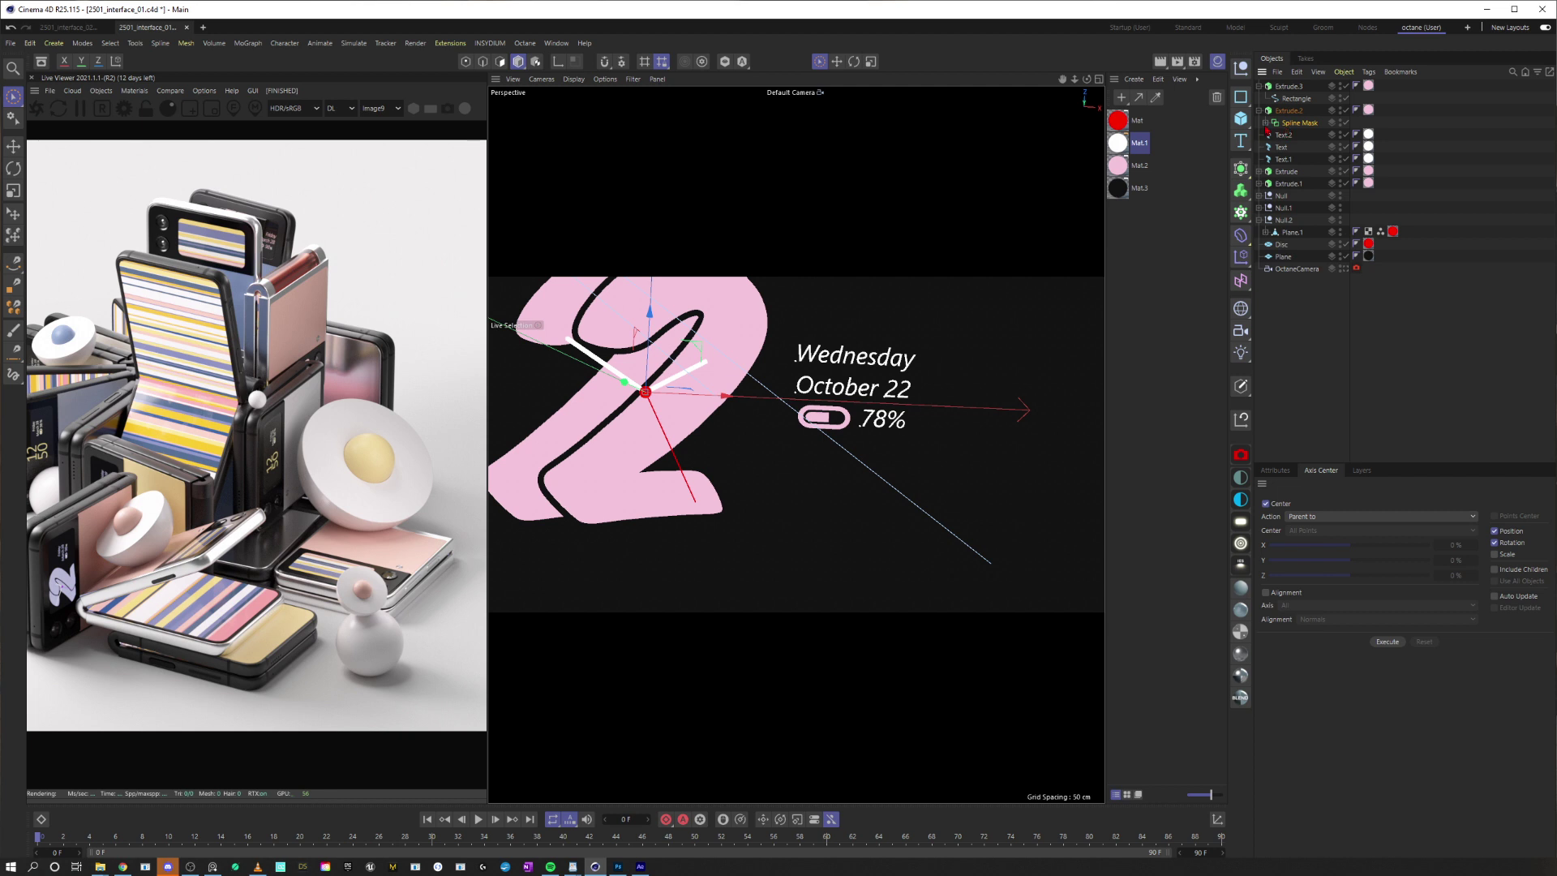
pyautogui.click(1266, 124)
pyautogui.click(1305, 137)
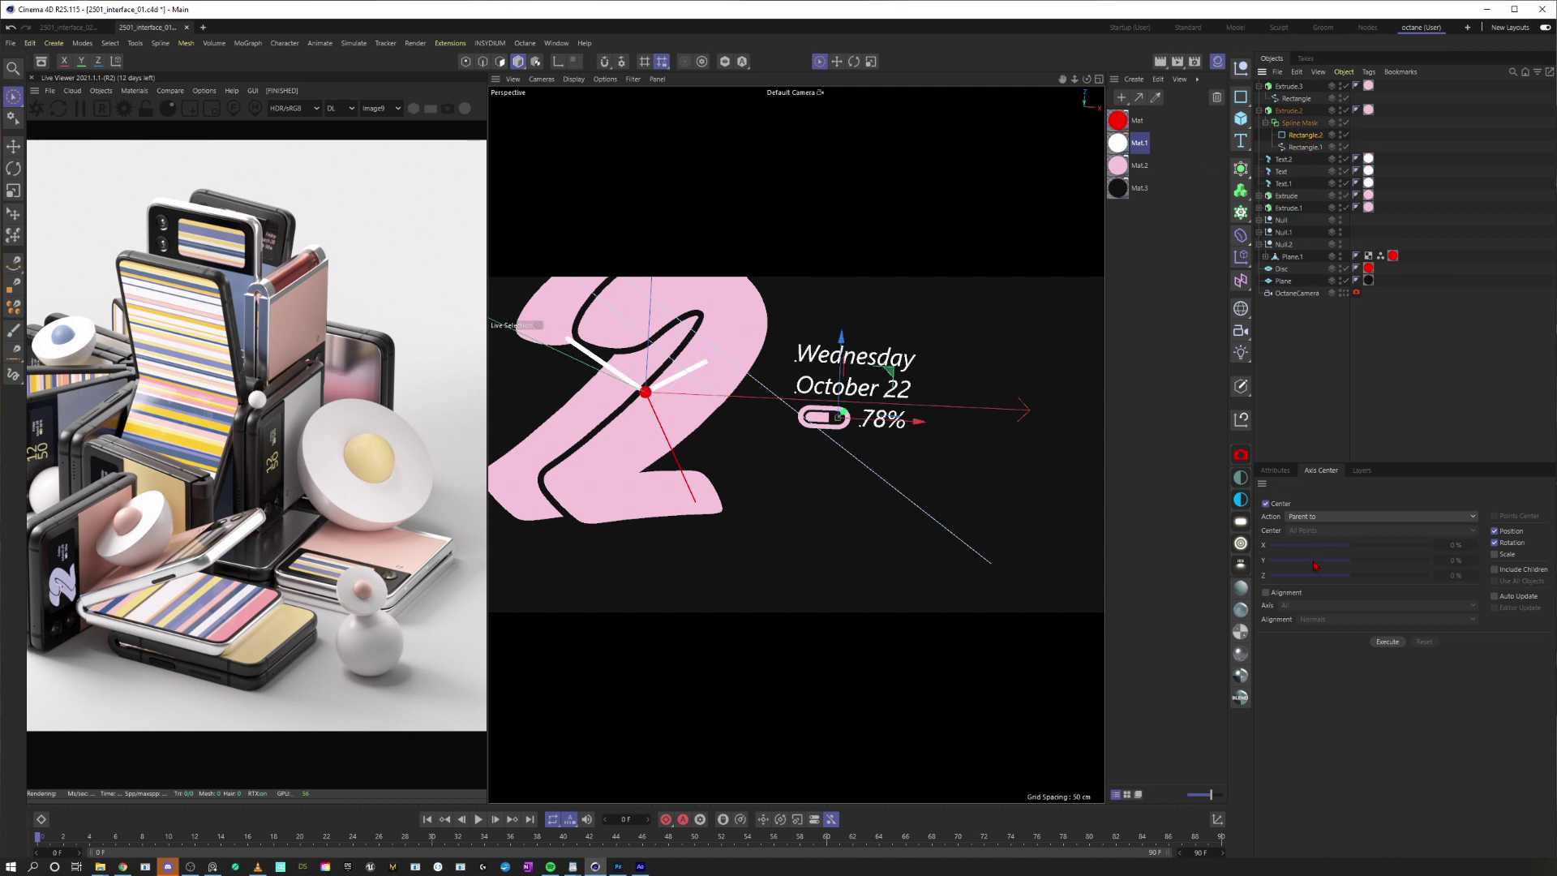
pyautogui.click(1386, 642)
pyautogui.click(1259, 110)
# Select both battery Extrudes, scale them down slightly and shift them a little closer to the 78% text
pyautogui.click(1291, 86)
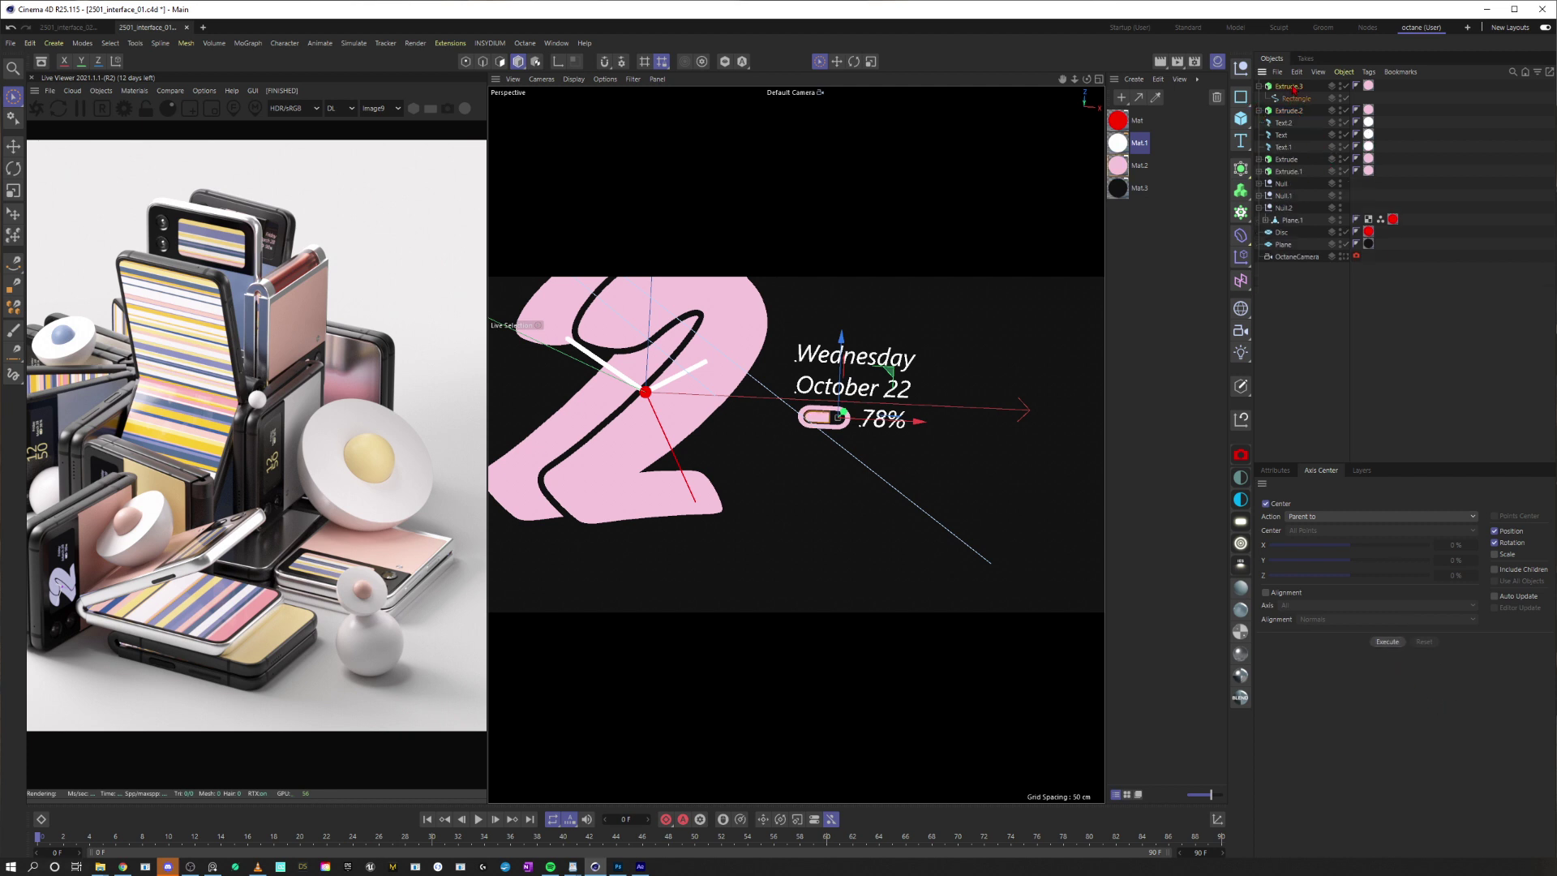
pyautogui.click(1260, 86)
pyautogui.keyDown('ctrl'); pyautogui.click(1289, 98); pyautogui.keyUp('ctrl')
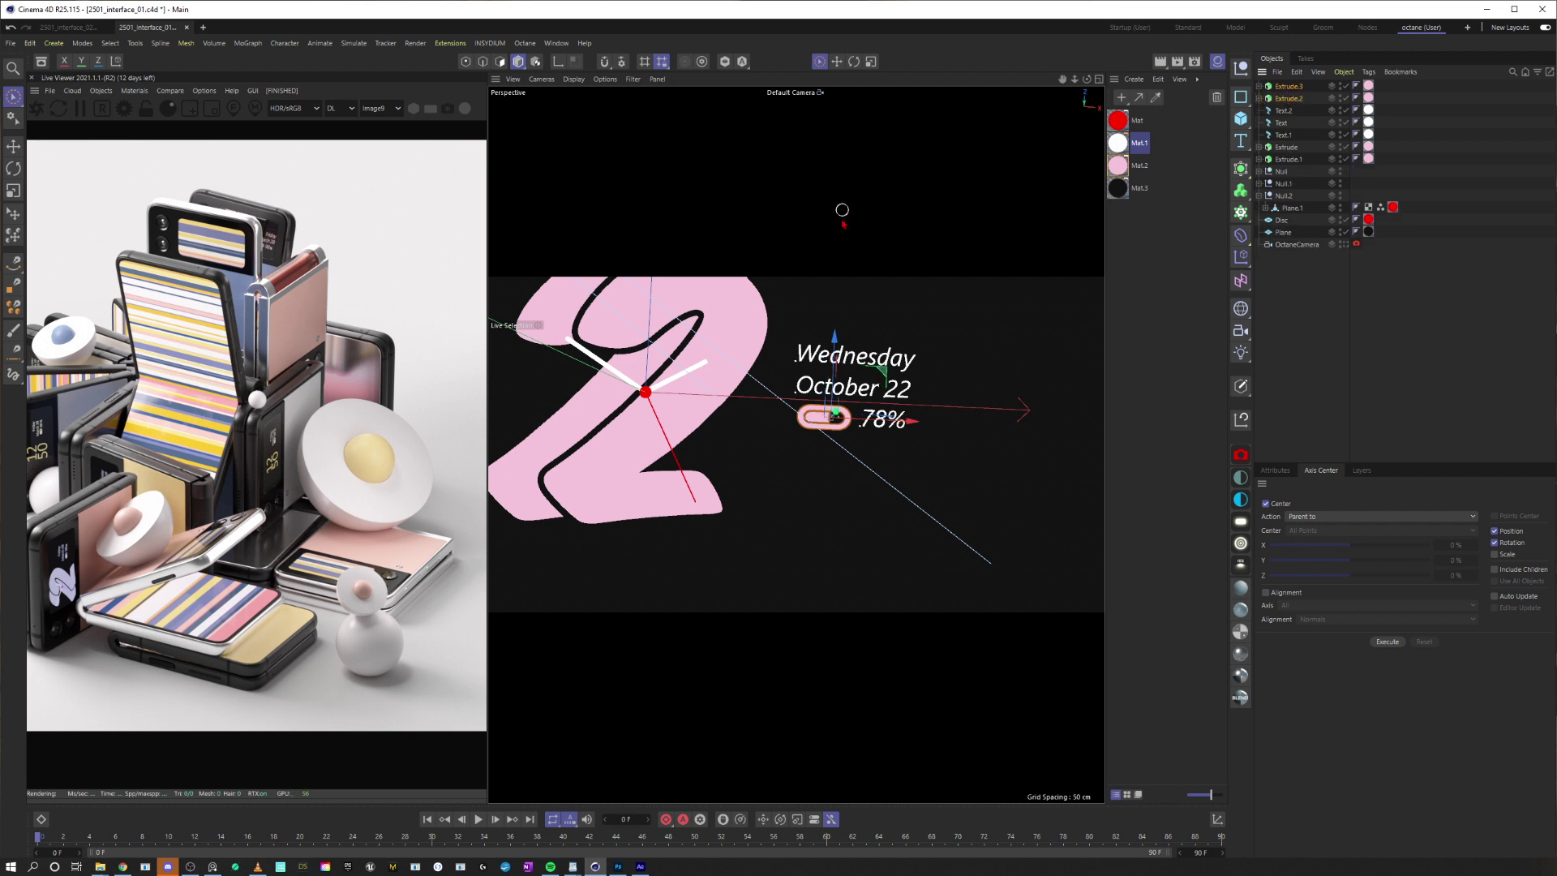
pyautogui.press('t')
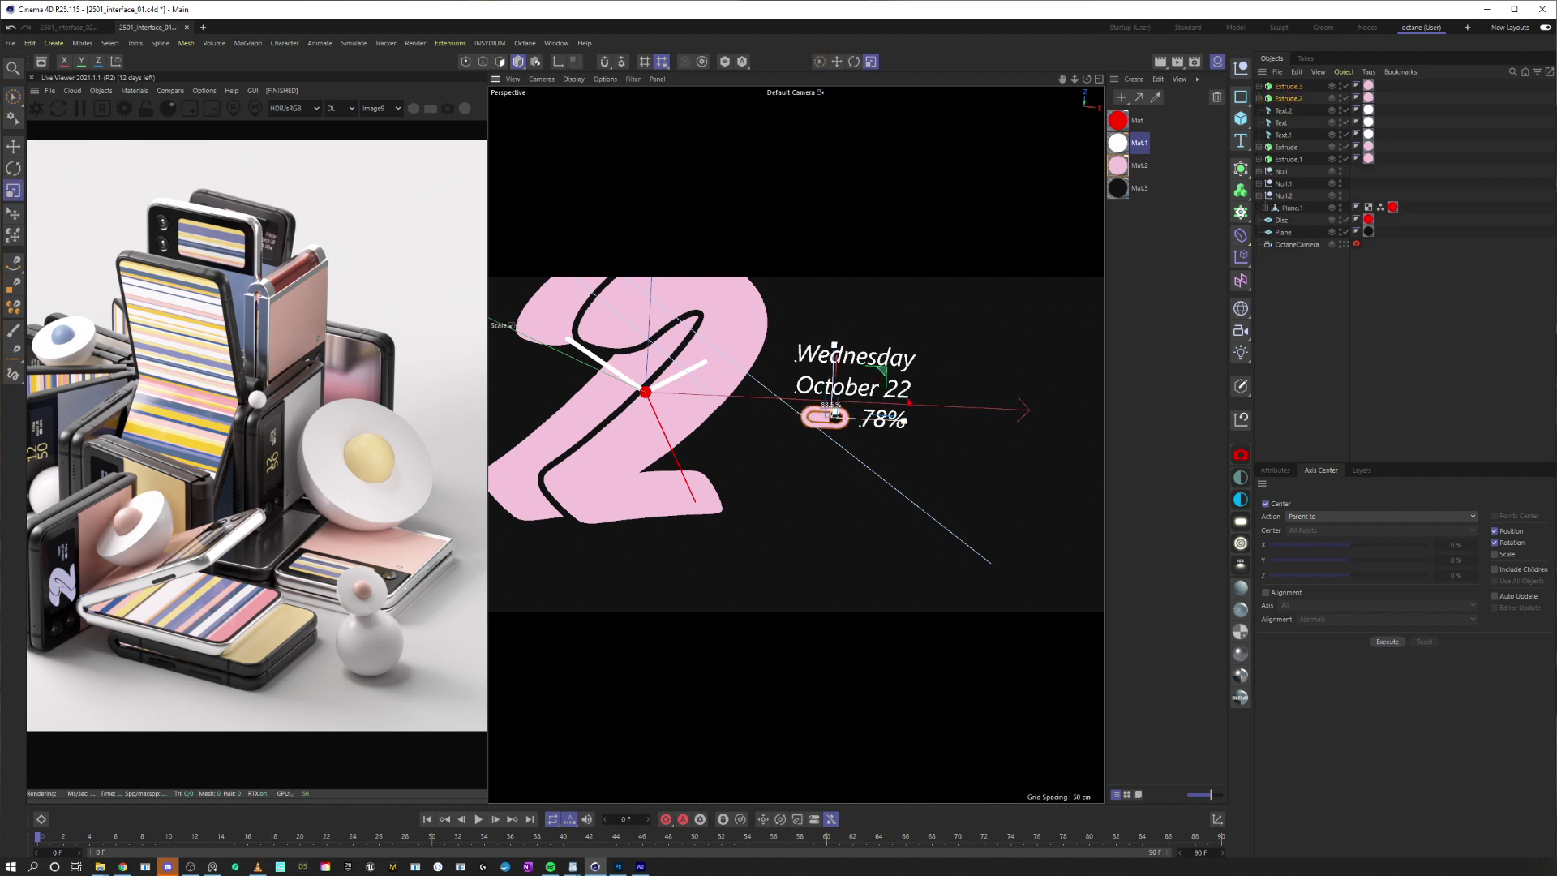
pyautogui.press('9')
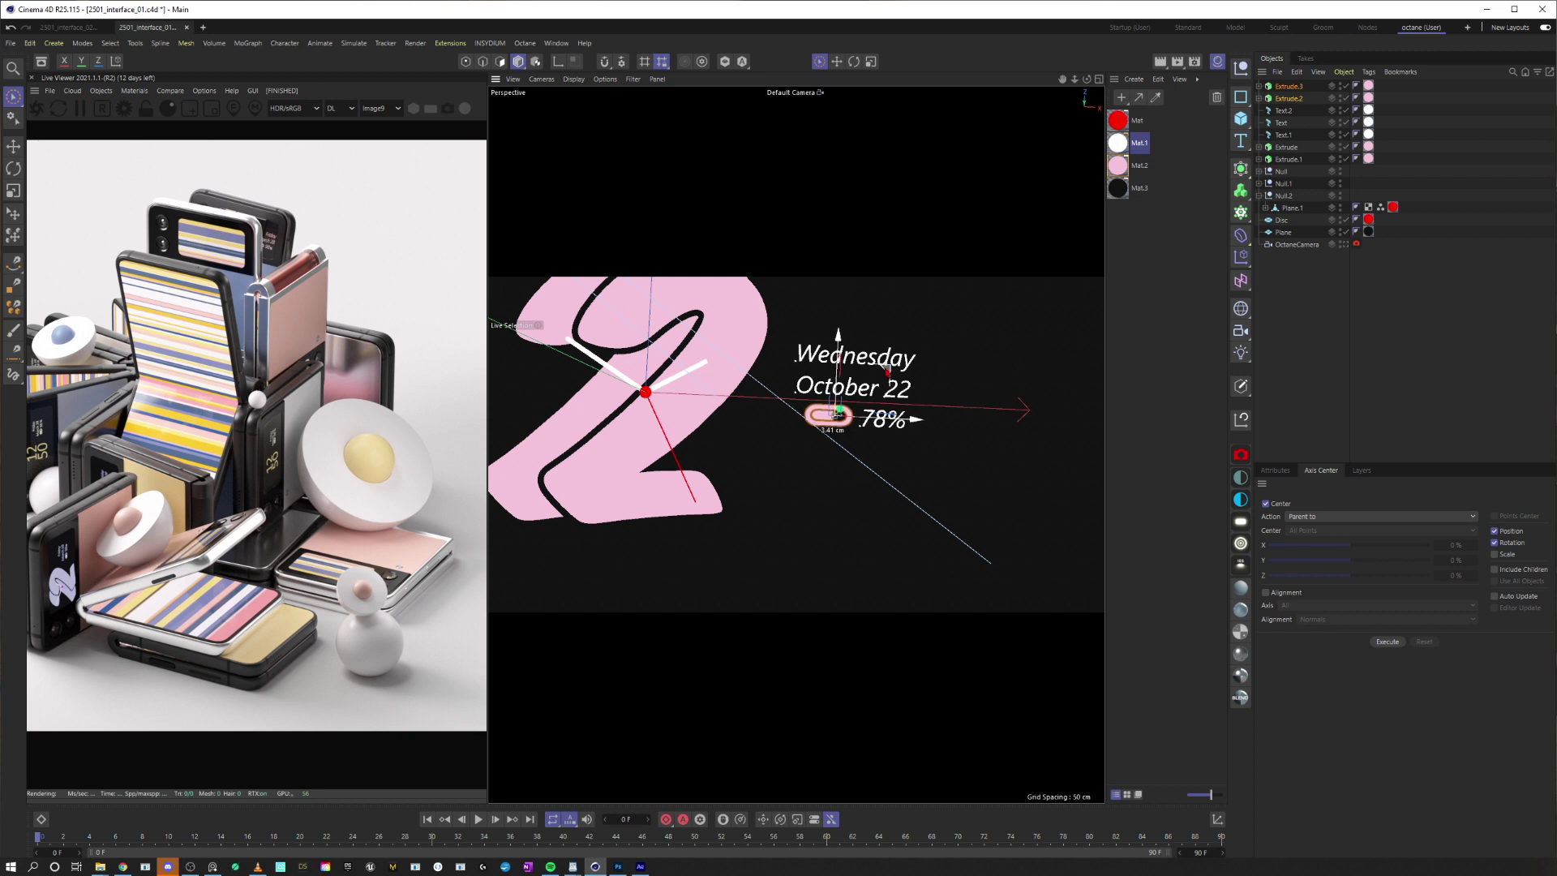
# Look through the OctaneCamera and render the view to check the finished battery icon beside the 78% text
pyautogui.click(1344, 250)
pyautogui.click(1344, 244)
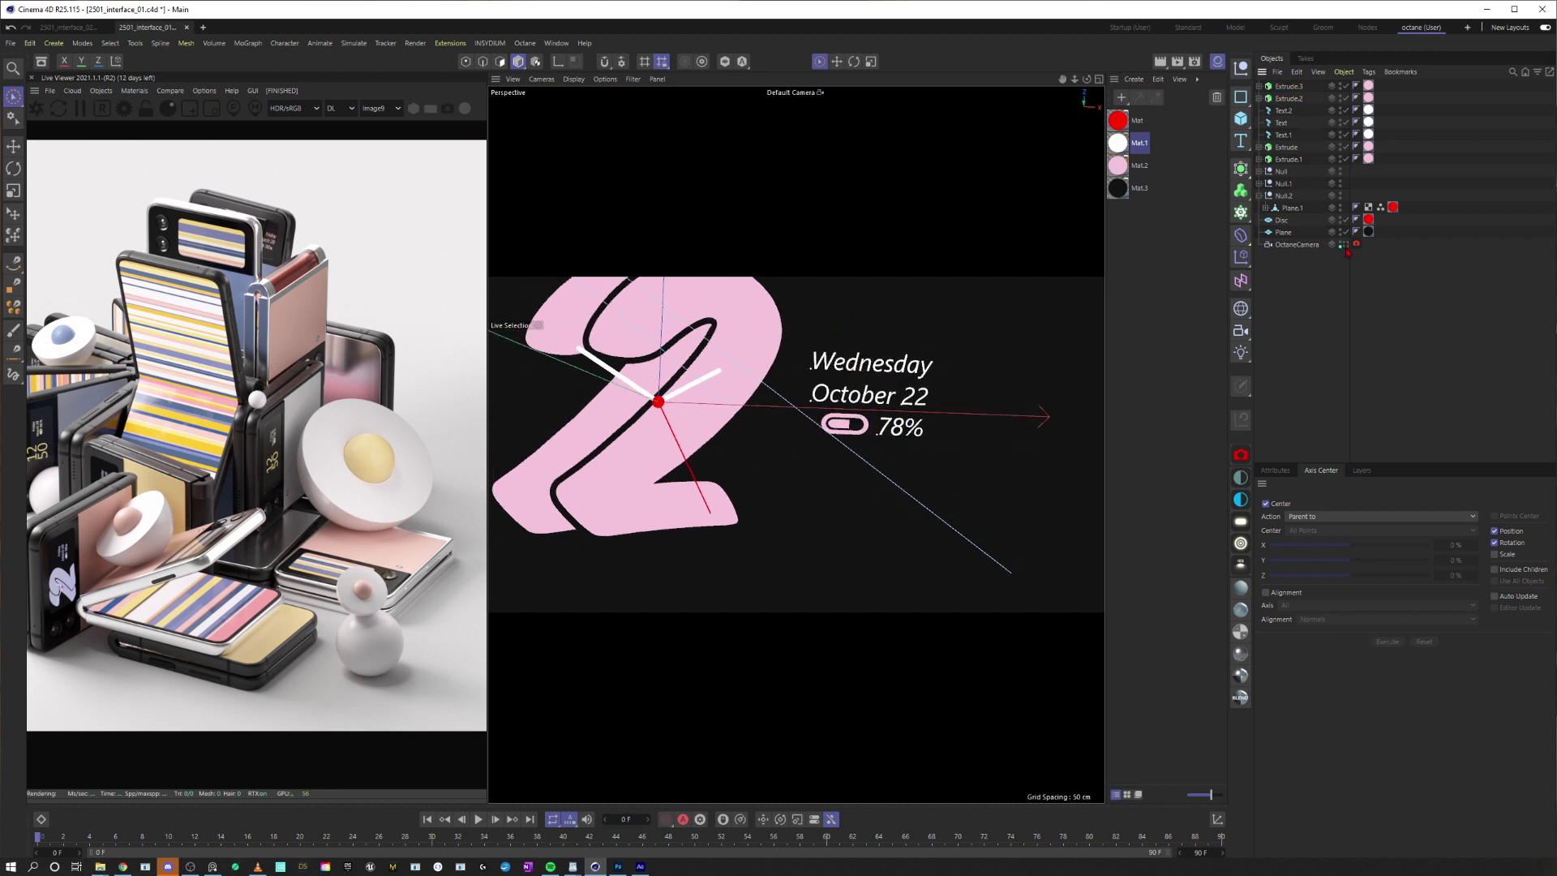
pyautogui.click(1161, 63)
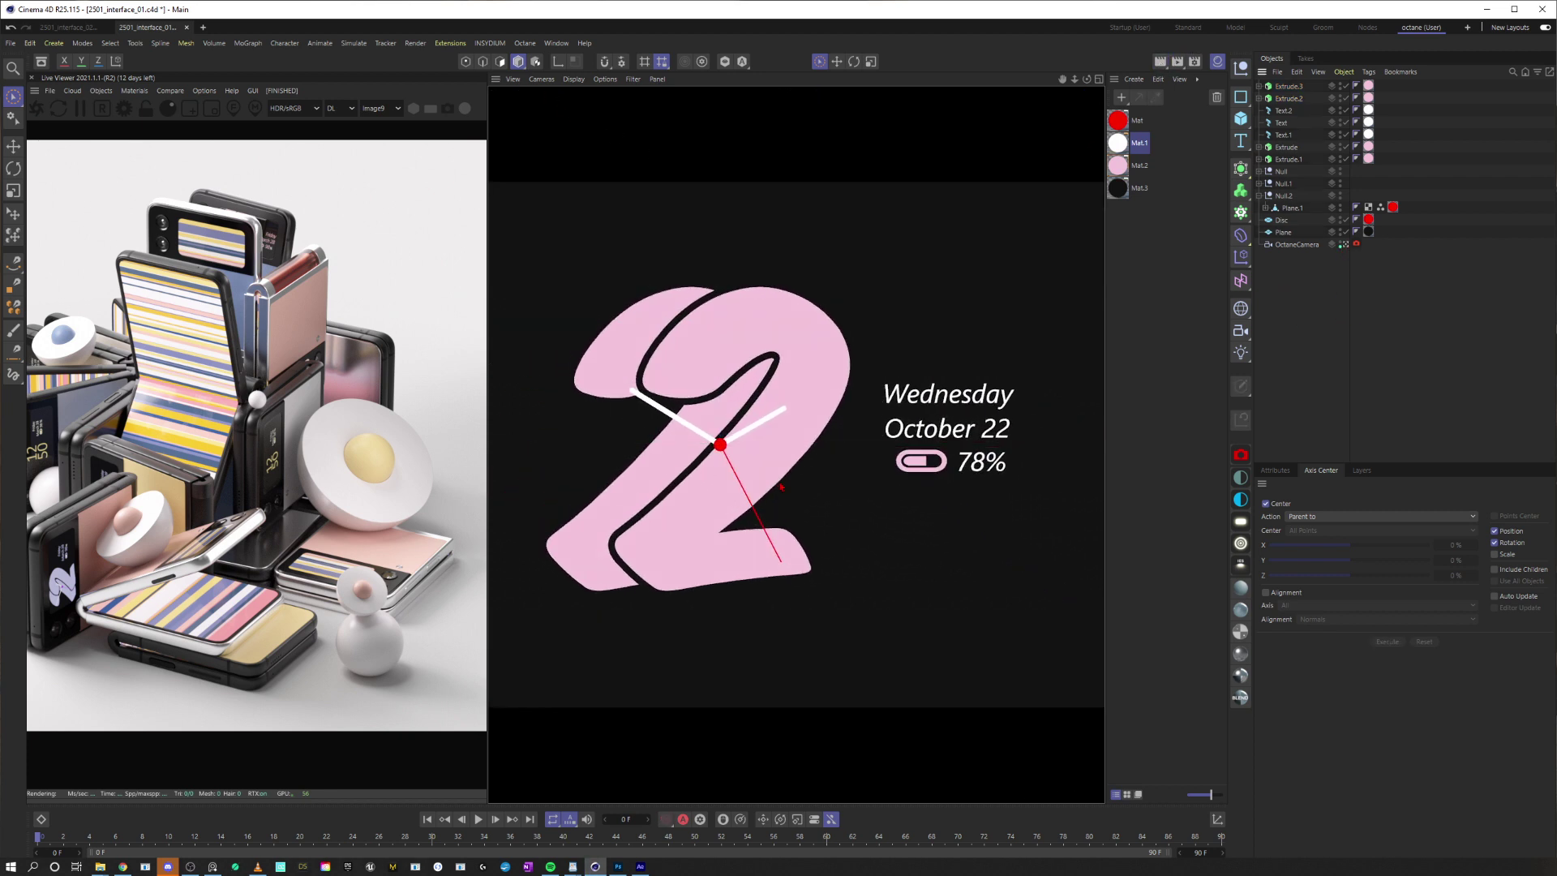